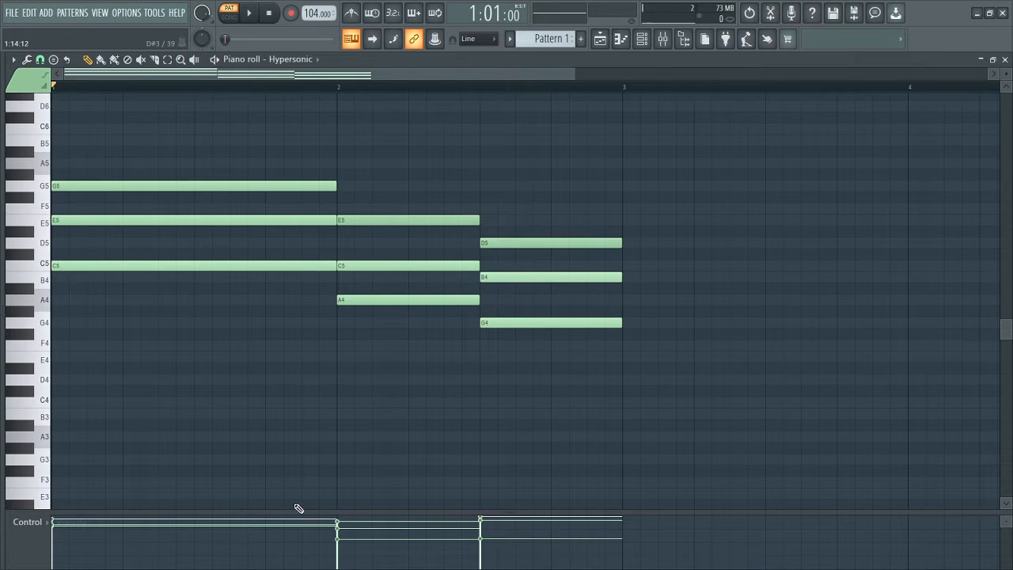
Try randomizing the levels of the chord notes
key("alt+r")
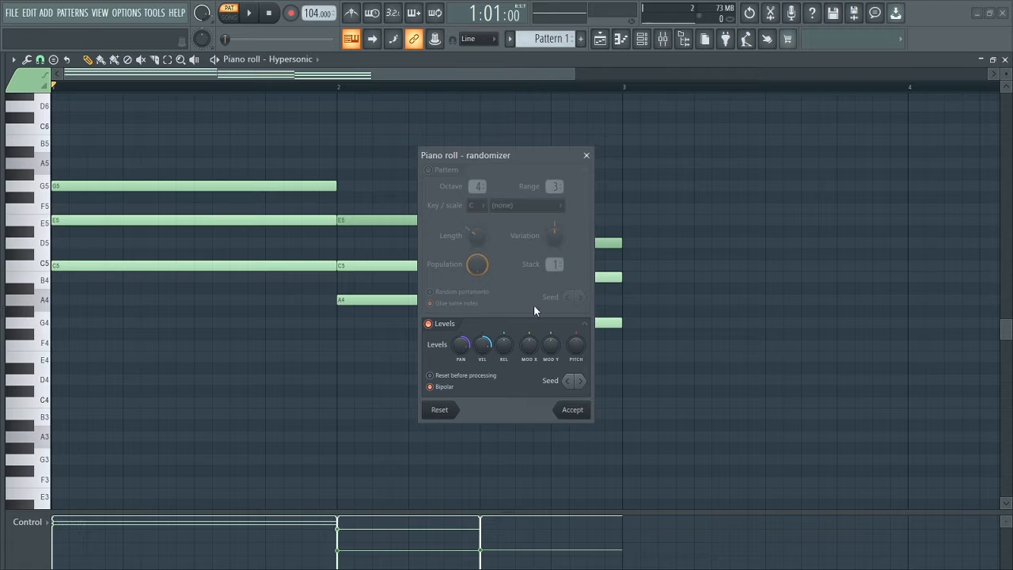
left_click(586, 156)
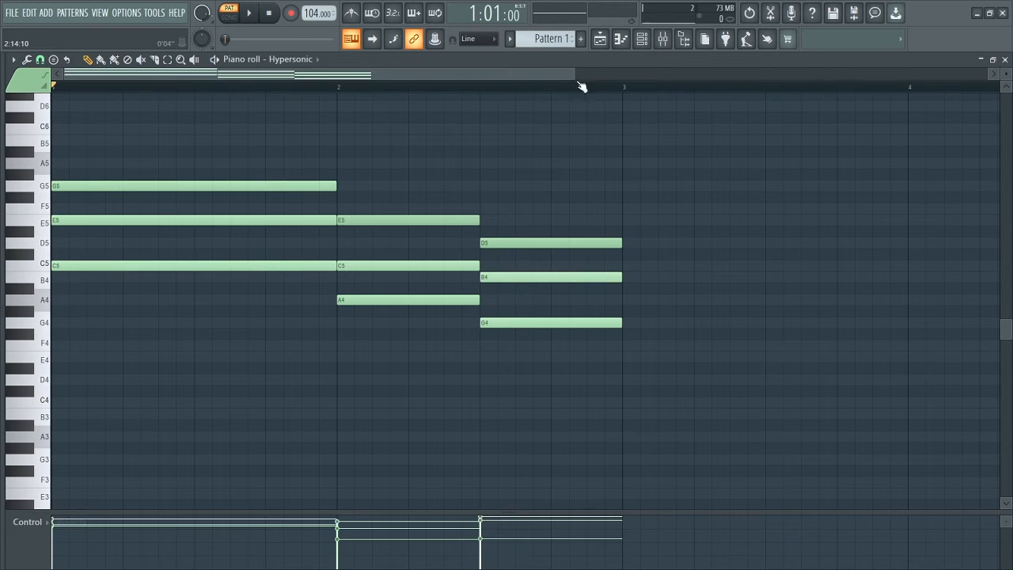
Play back the two-bar chord progression to check how it sounds
left_click_drag(575, 72, 591, 73)
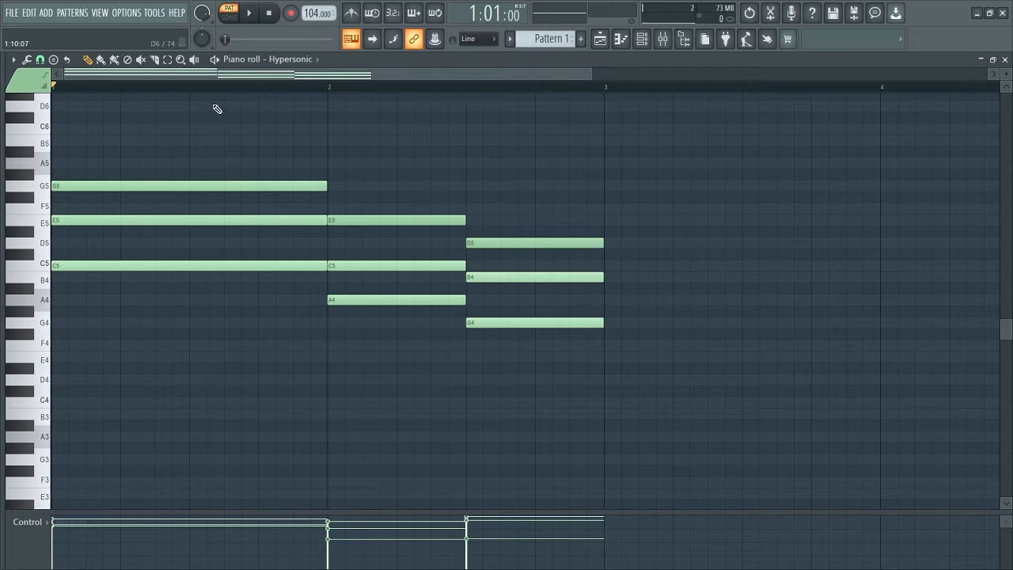
key("space")
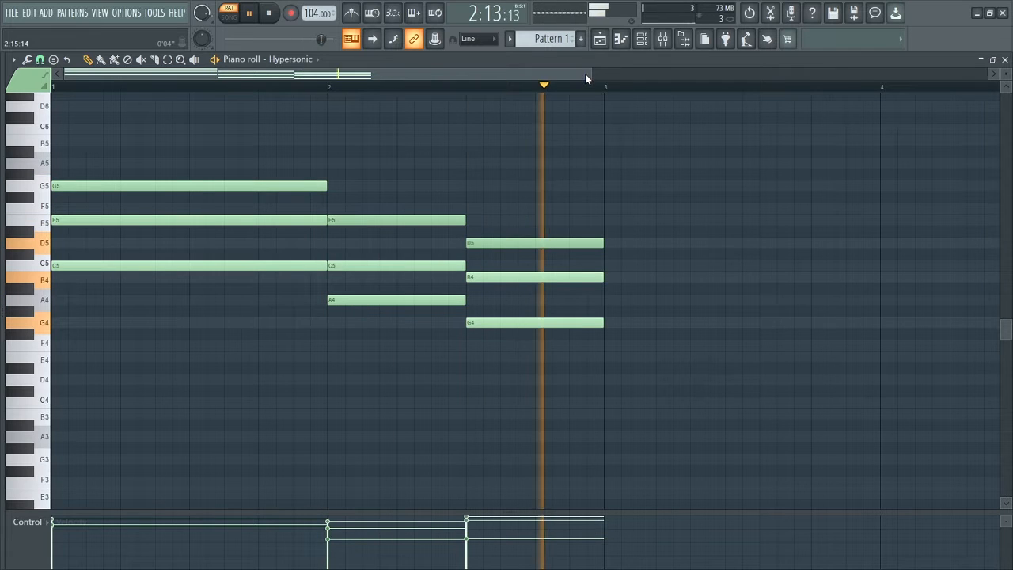
key("space")
Copy the chords' lowest notes C5, A4 and G4 one octave down to C4, A3 and G3 as bass notes
left_click_drag(585, 74, 613, 74)
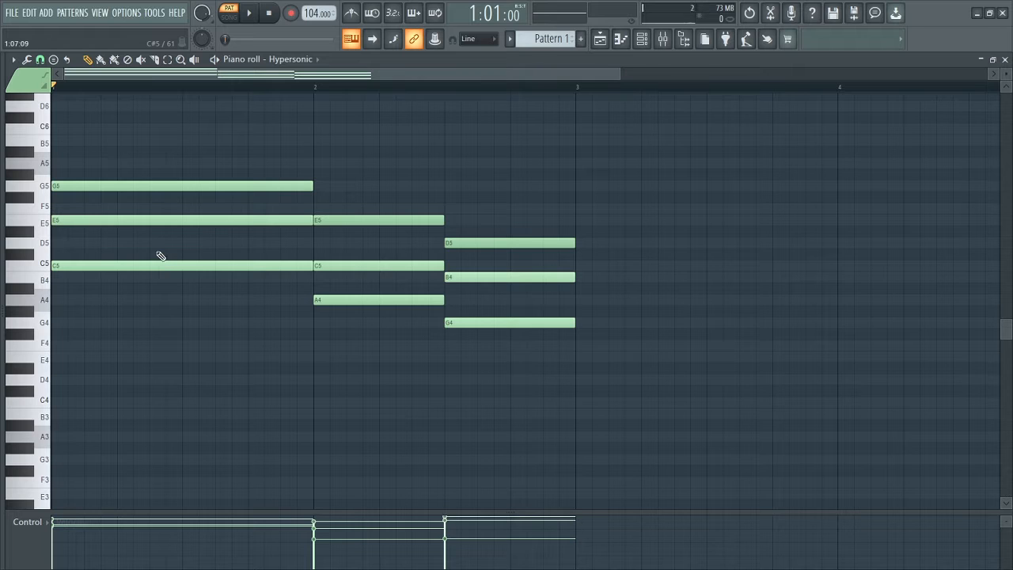
left_click_drag(157, 251, 200, 302)
left_click_drag(334, 284, 365, 333)
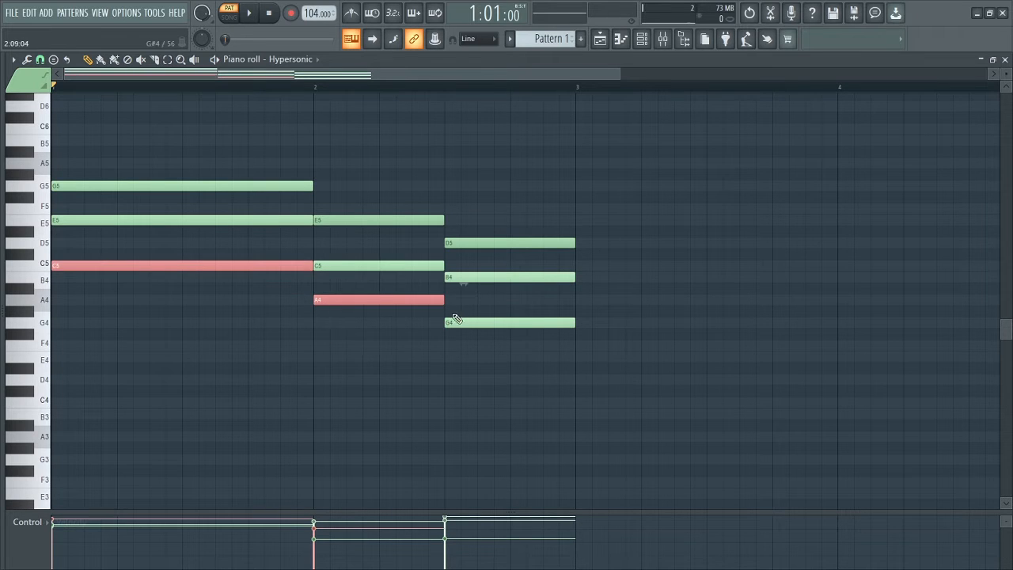
left_click_drag(468, 316, 464, 327)
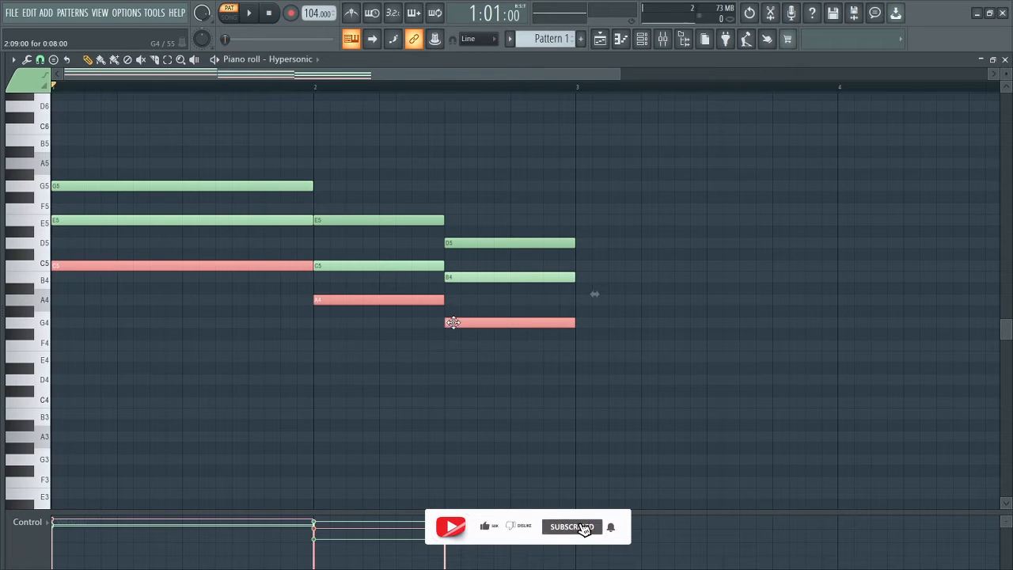
key("ctrl+Down")
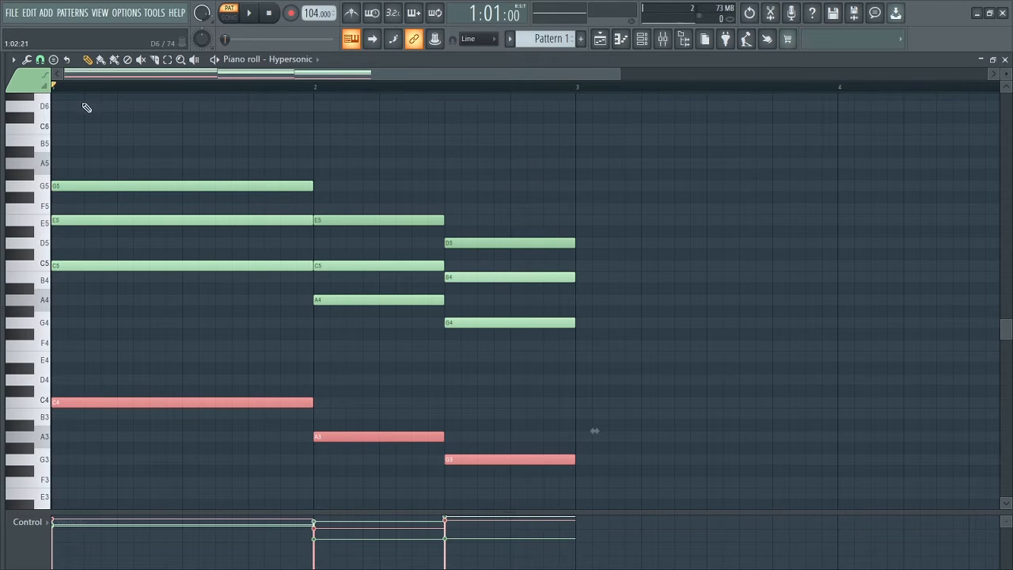
key("ctrl+d")
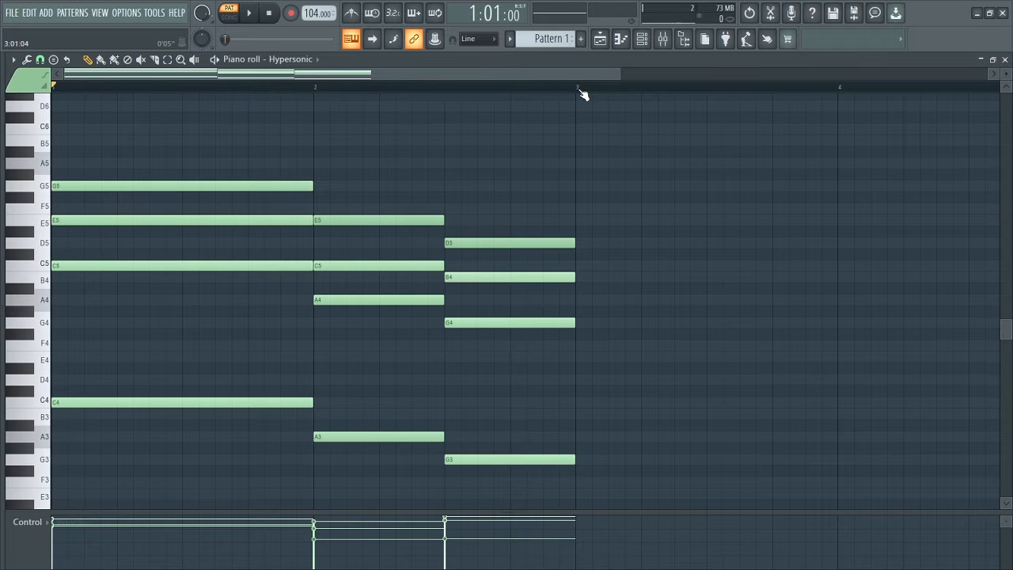
Duplicate the notes of bars 1–2 into bars 3–4 and return the playhead to the start
left_click_drag(622, 74, 999, 74)
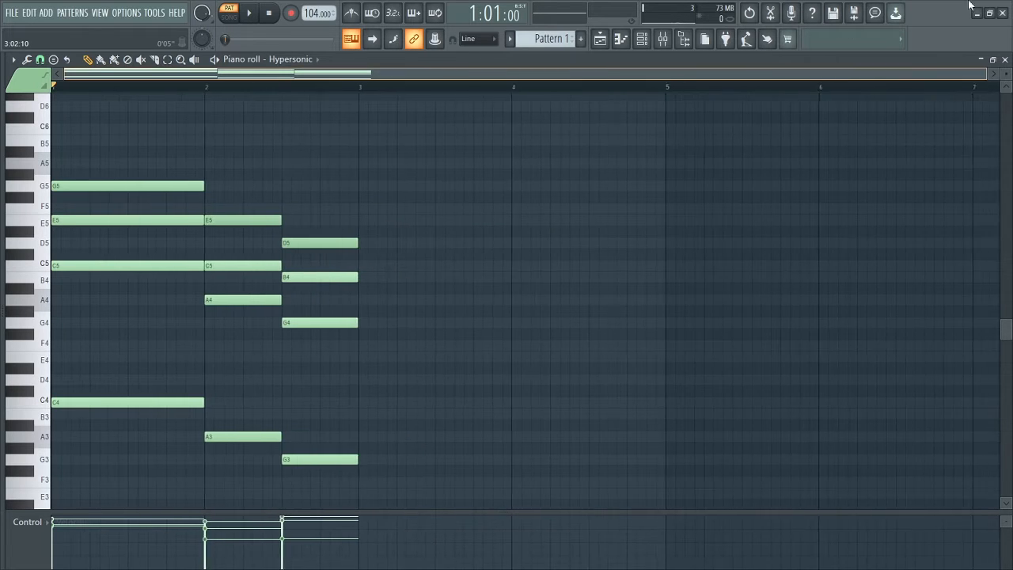
left_click_drag(368, 89, 53, 111)
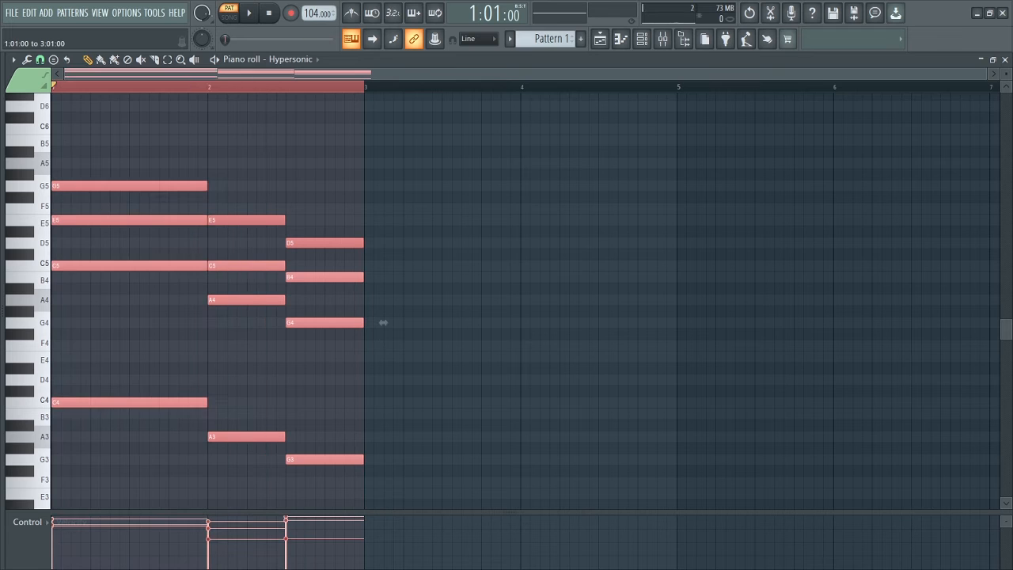
key("ctrl+b")
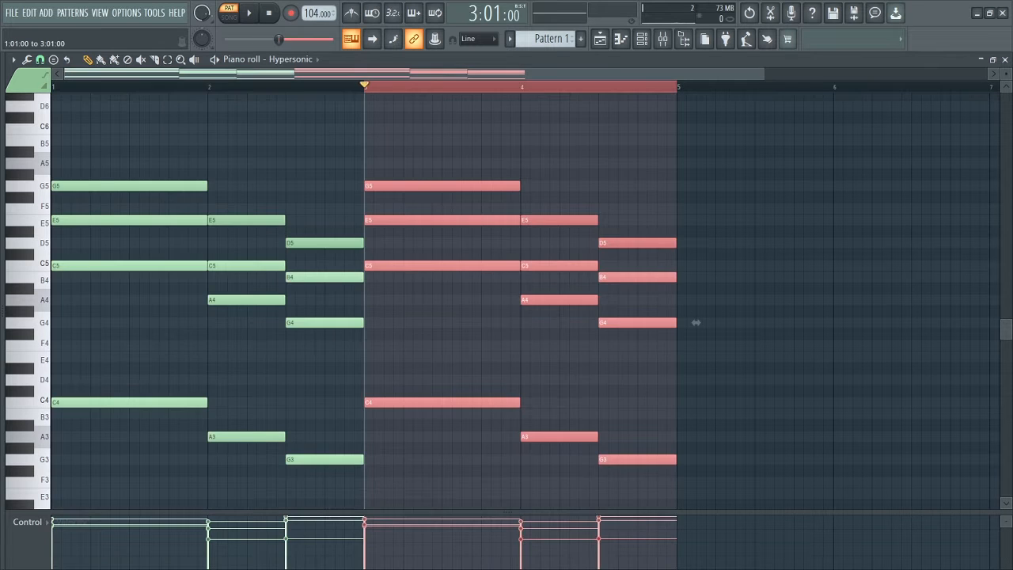
left_click(55, 88)
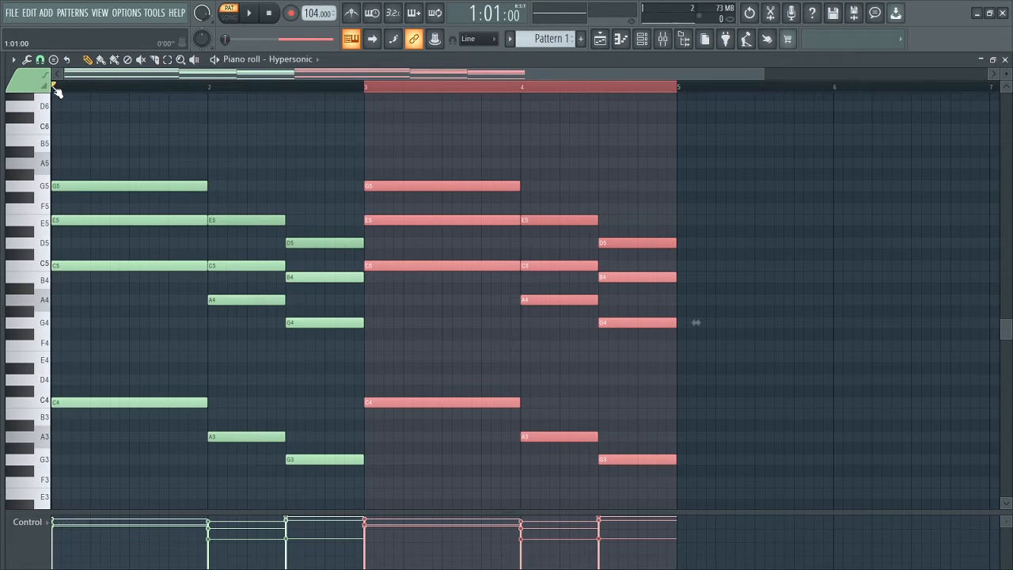
key("ctrl+d")
Play back the extended four-bar pattern from the start
left_click_drag(1005, 329, 1007, 342)
key("space")
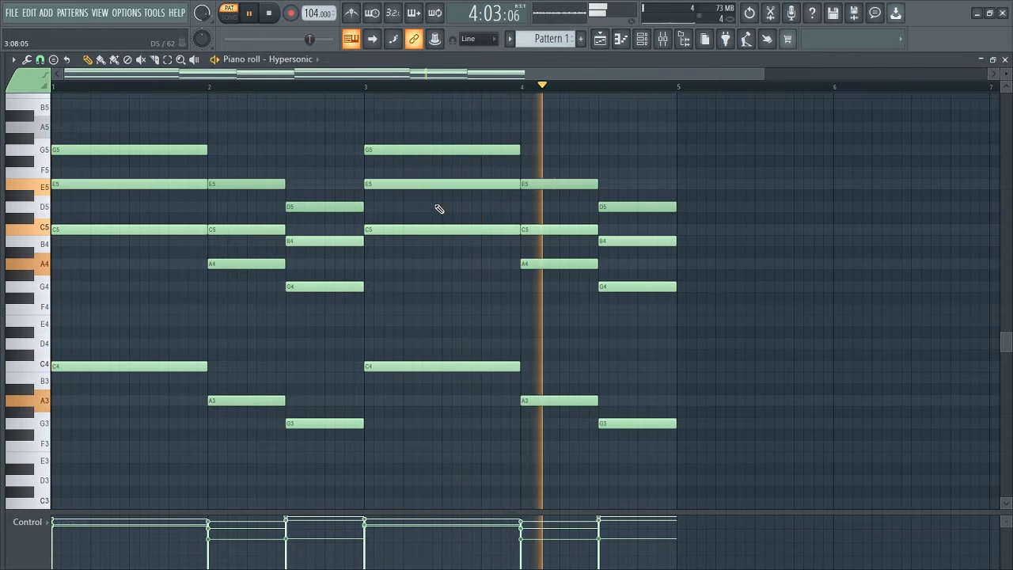
key("space")
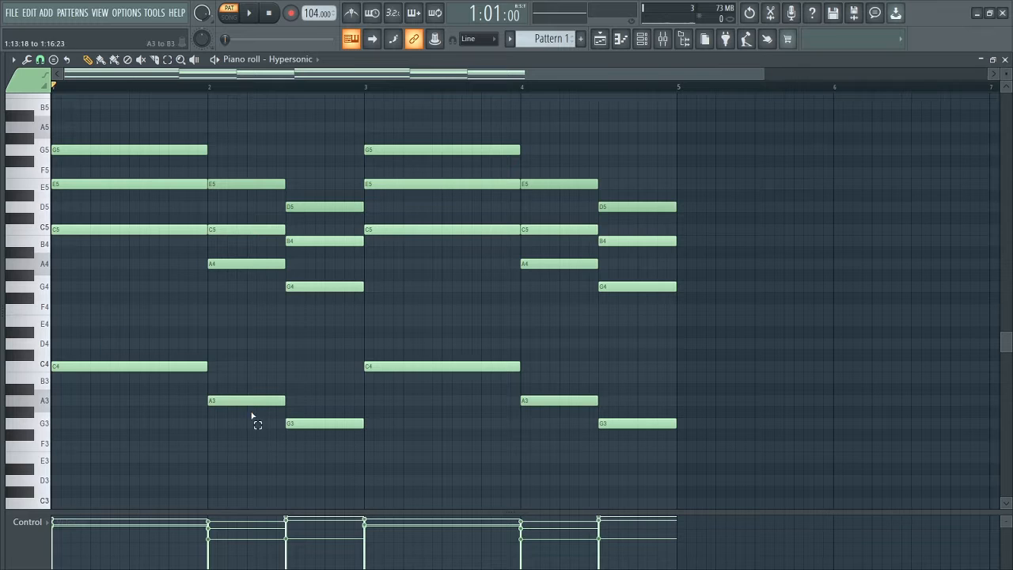
Lower the velocity of all the C4, A3 and G3 bass notes across the four bars, leaving no notes selected
left_click_drag(116, 327, 677, 482)
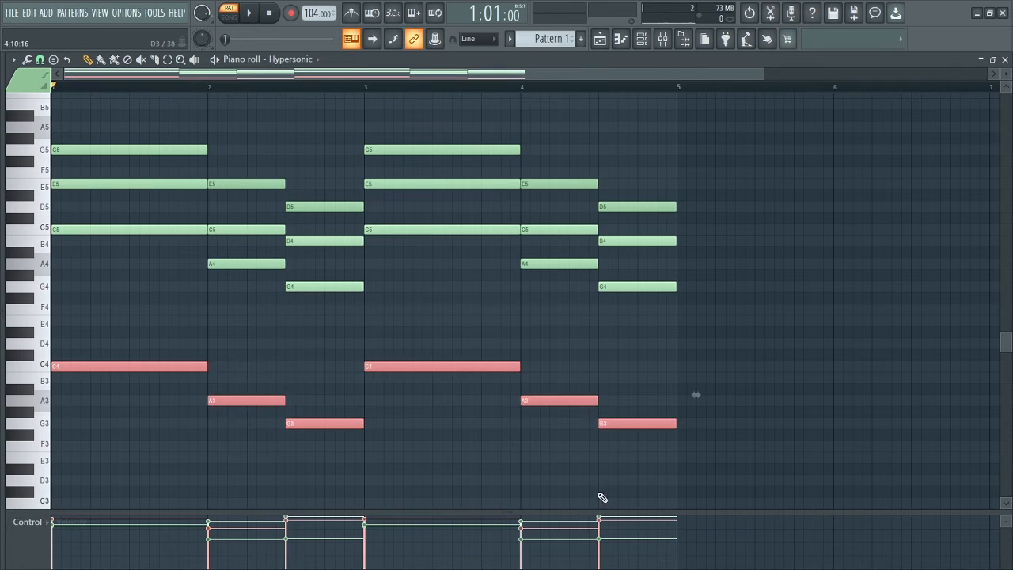
left_click(55, 548)
left_click_drag(55, 548, 55, 538)
scroll(56, 539, "right", 1)
scroll(59, 543, "right", 10)
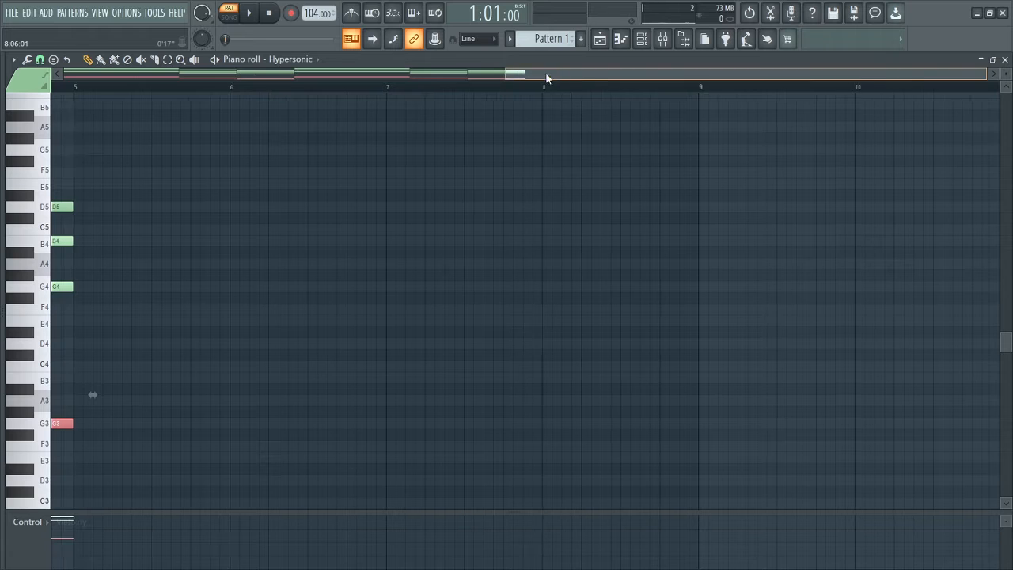
left_click_drag(545, 73, 78, 126)
key("ctrl+d")
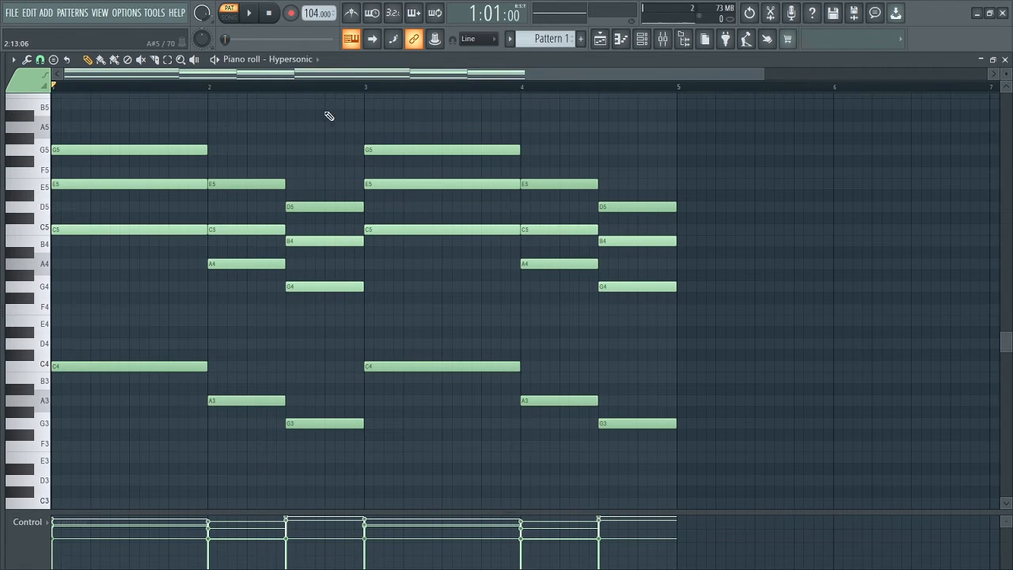
Listen to the pattern to check the balance between the bass notes and the chords
key("space")
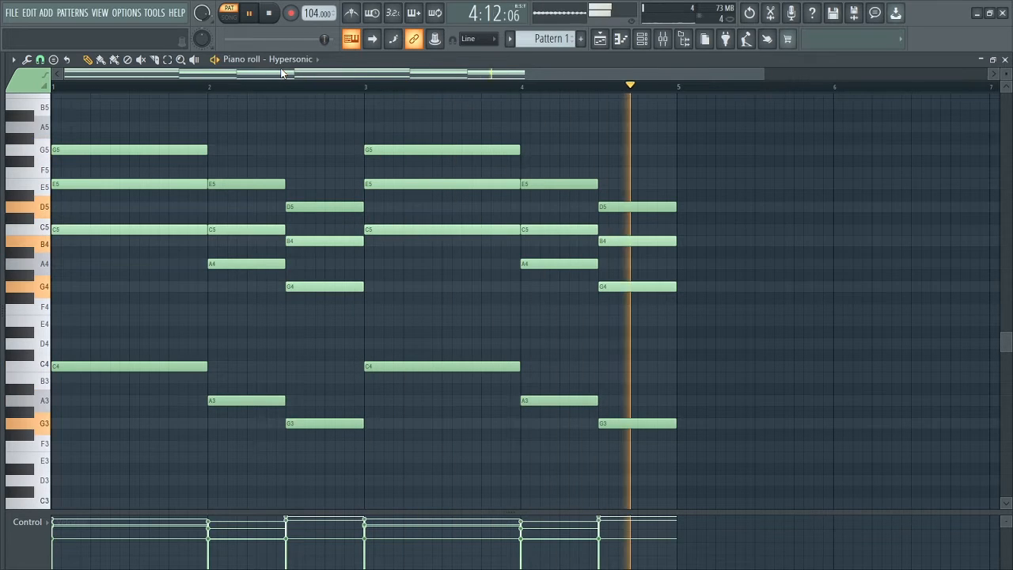
key("space")
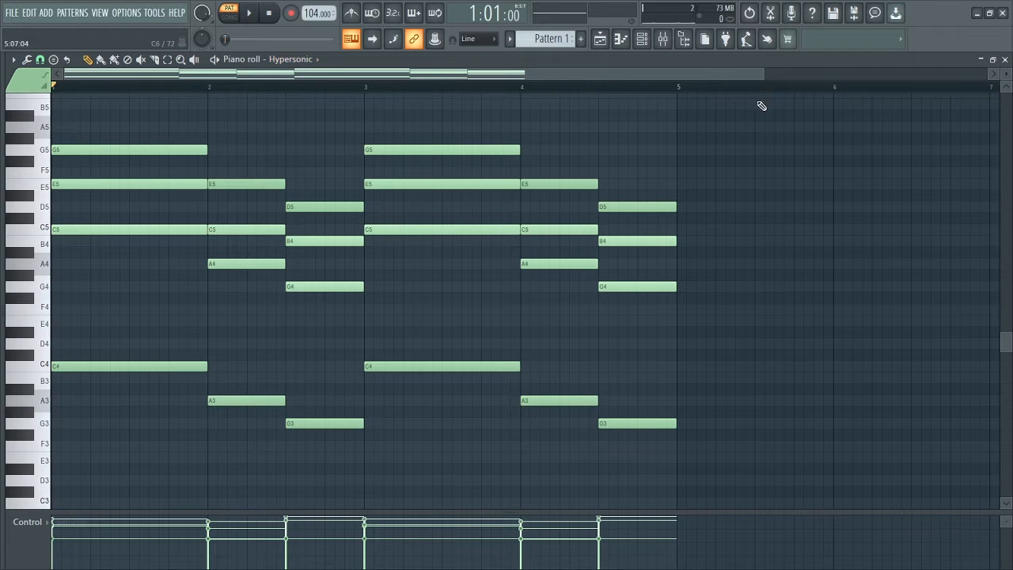
Strum the chords with the strumizer, setting the start time strength to 0:02 and adjusting the end time strength while listening
left_click_drag(760, 73, 680, 72)
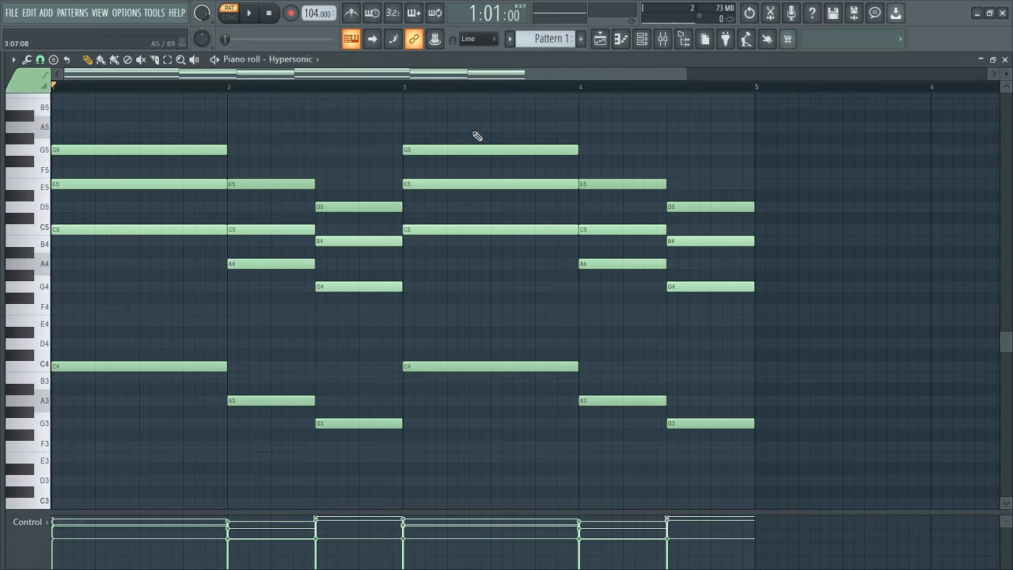
key("alt+s")
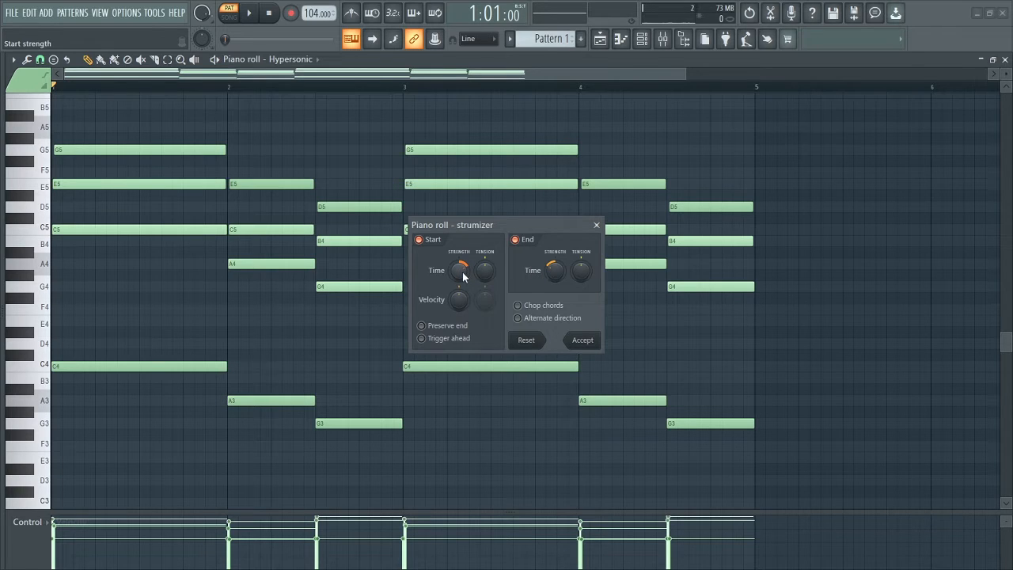
left_click_drag(462, 271, 462, 261)
key("space")
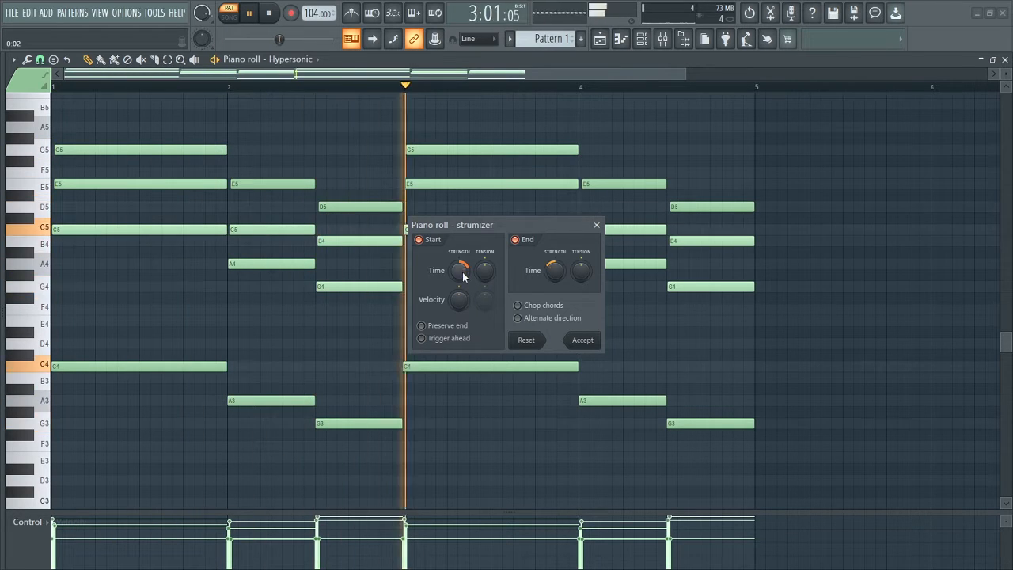
left_click_drag(554, 272, 554, 273)
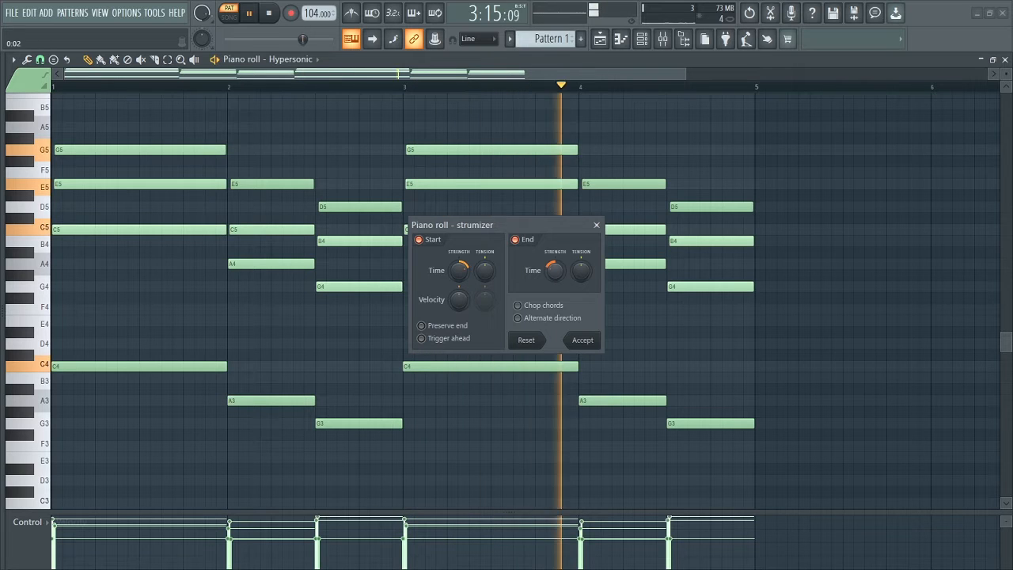
left_click(582, 339)
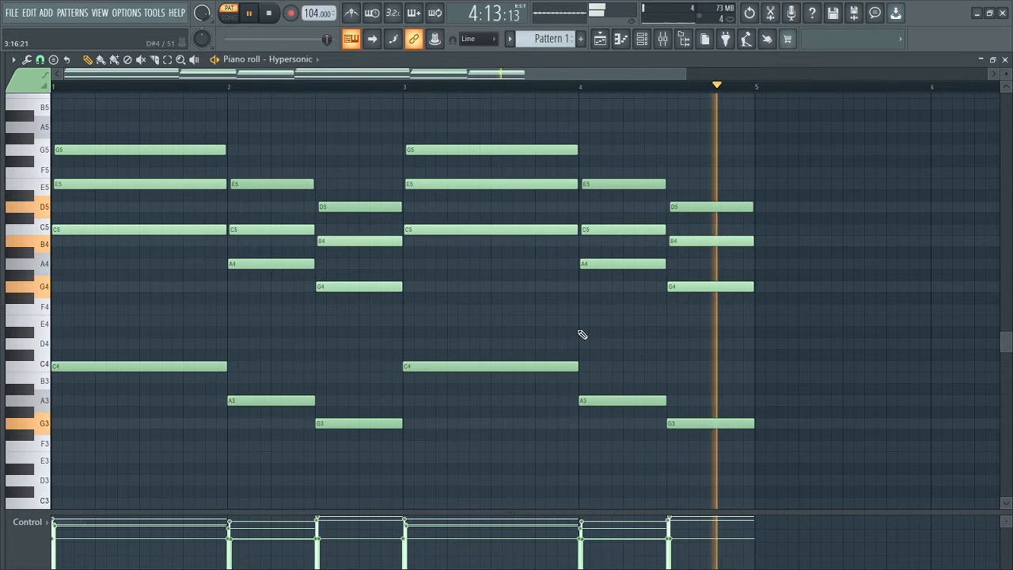
key("space")
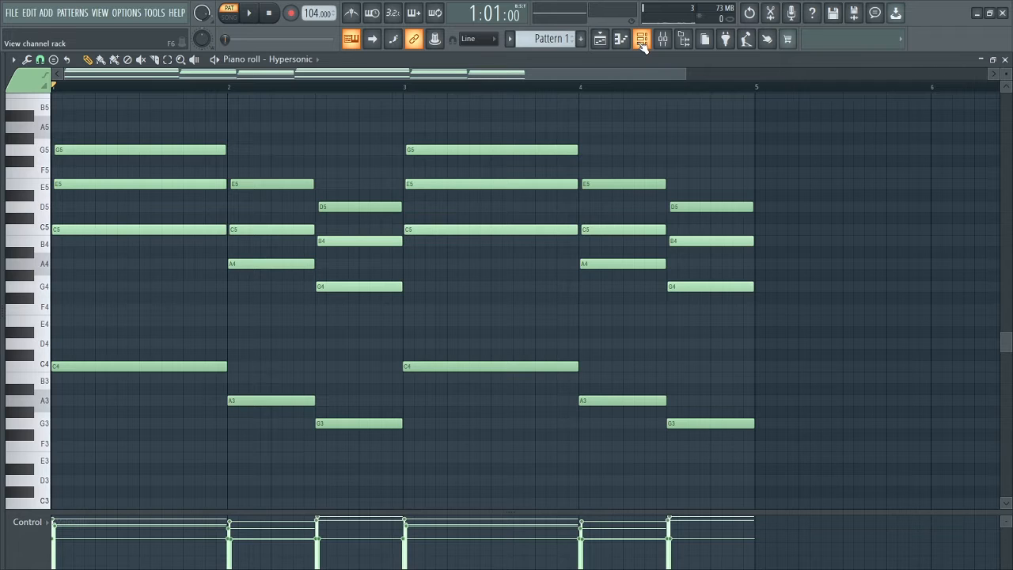
Load Fruity Parametric EQ 2 into the first effect slot of the Hypersonic channel's mixer track, Insert 1
left_click(642, 41)
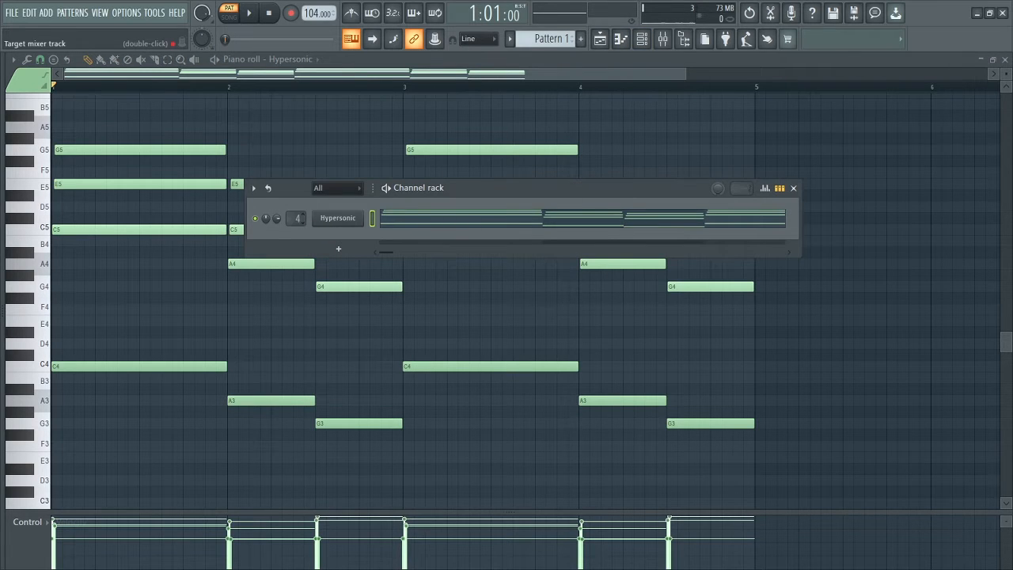
double_click(296, 219)
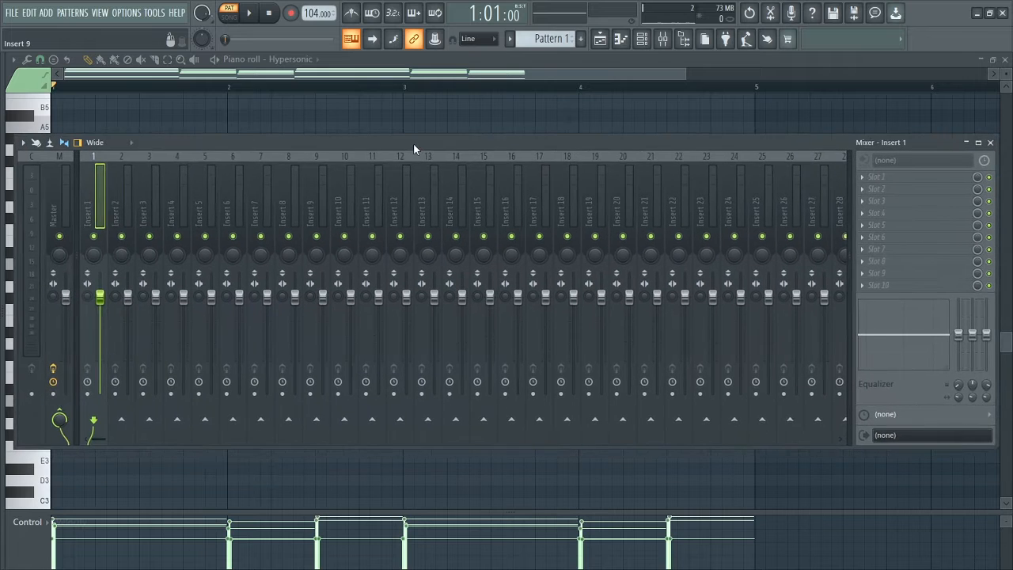
left_click(864, 179)
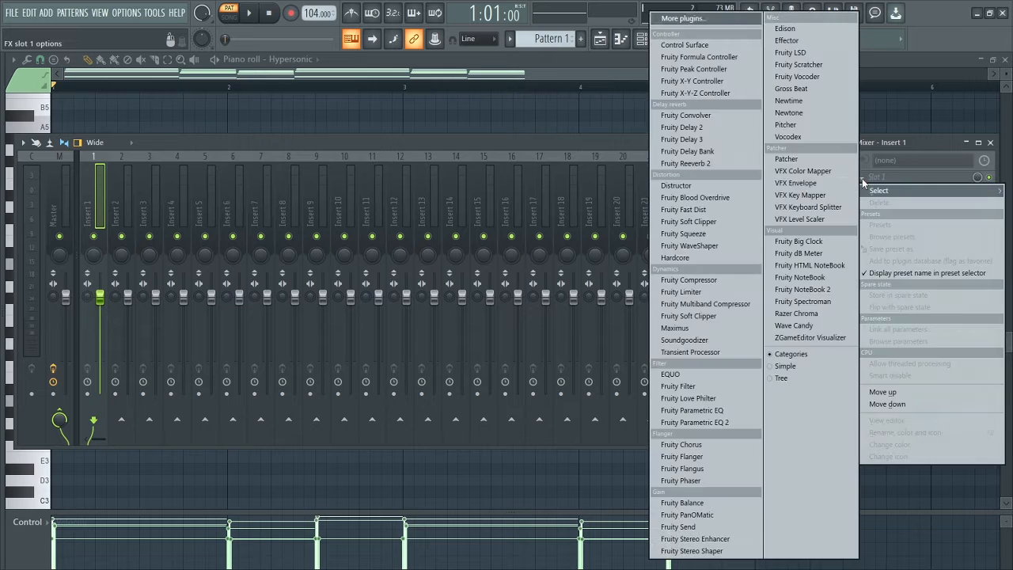
left_click(697, 424)
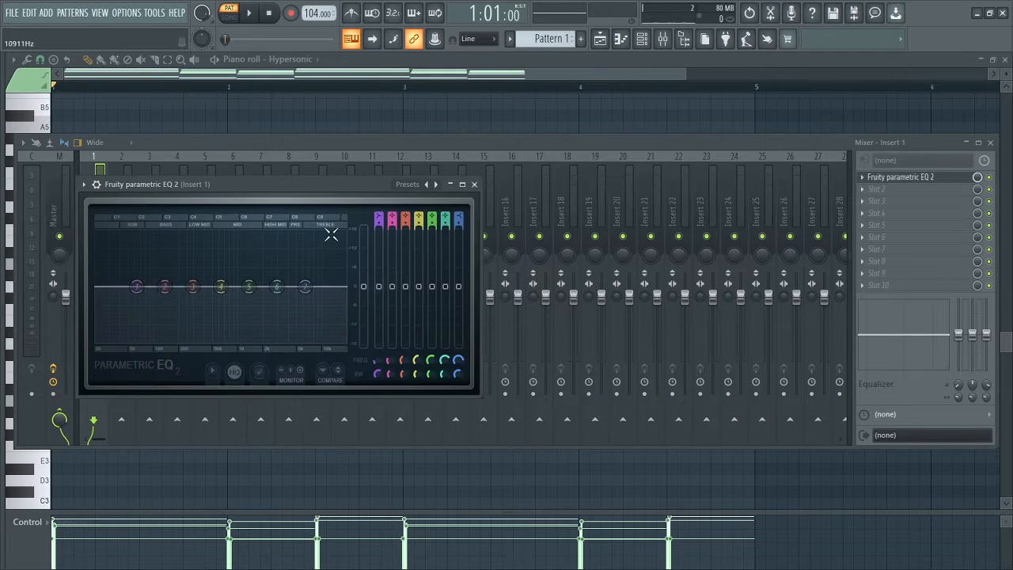
Apply the EQ's 20Hz + 18kHz cut preset, raise the low cut, and lower the band 7 low pass to 3220 Hz during playback
left_click(411, 187)
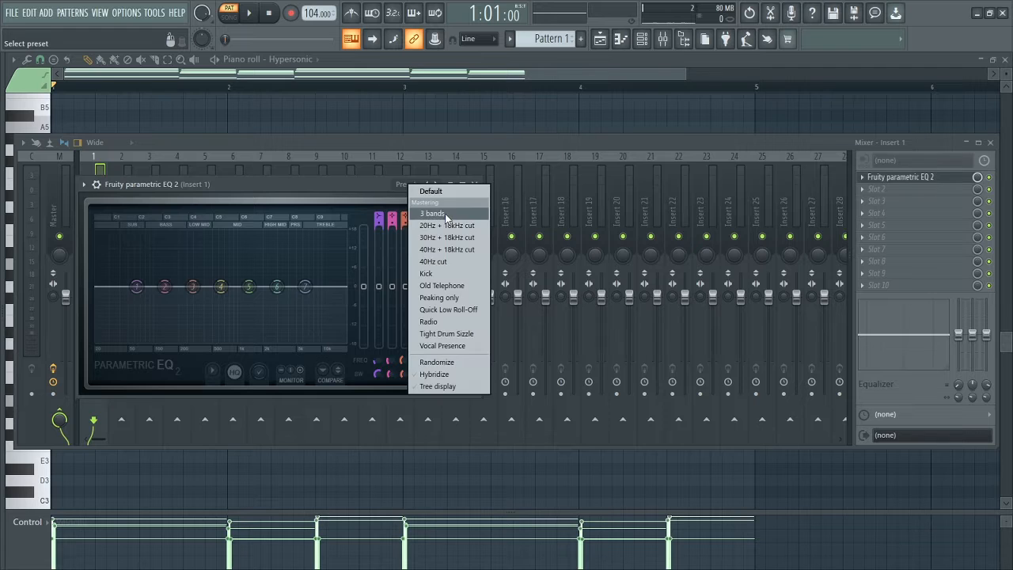
left_click(431, 216)
key("space")
left_click_drag(103, 295, 150, 287)
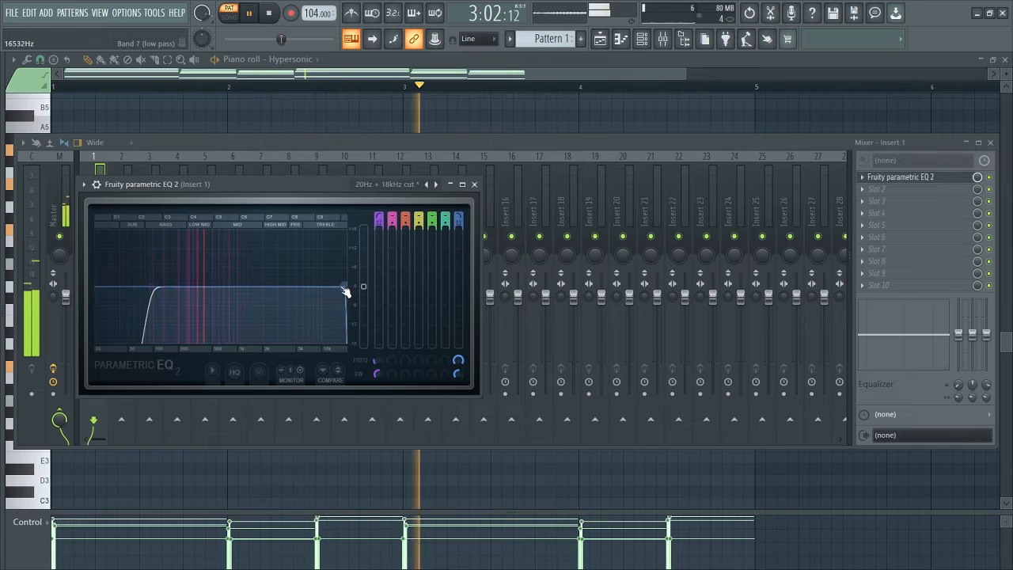
left_click_drag(345, 287, 280, 287)
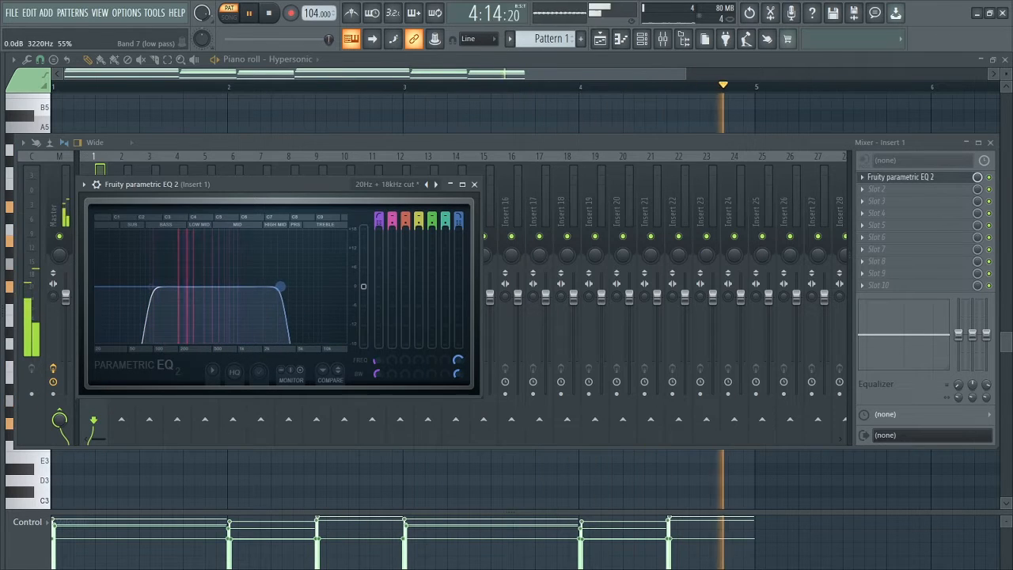
key("space")
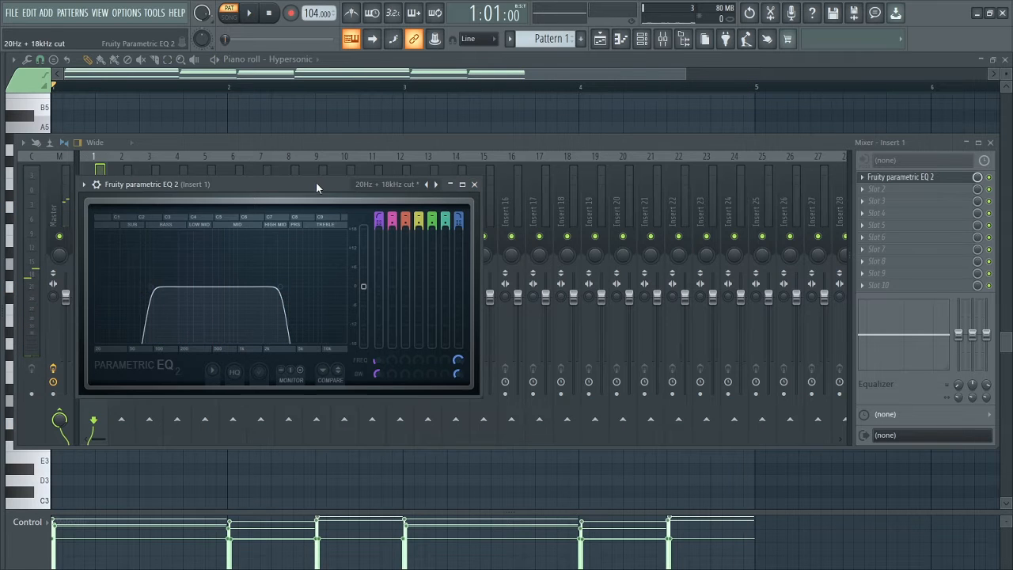
left_click_drag(316, 182, 407, 188)
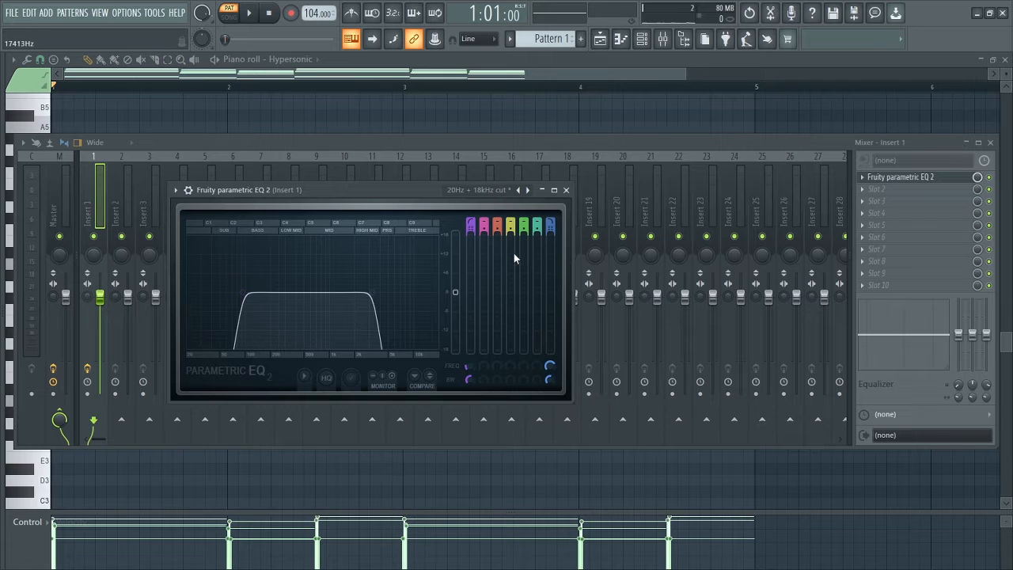
Lower the Insert 1 mixer track's volume fader and check the quieter level with a short playback
left_click(566, 190)
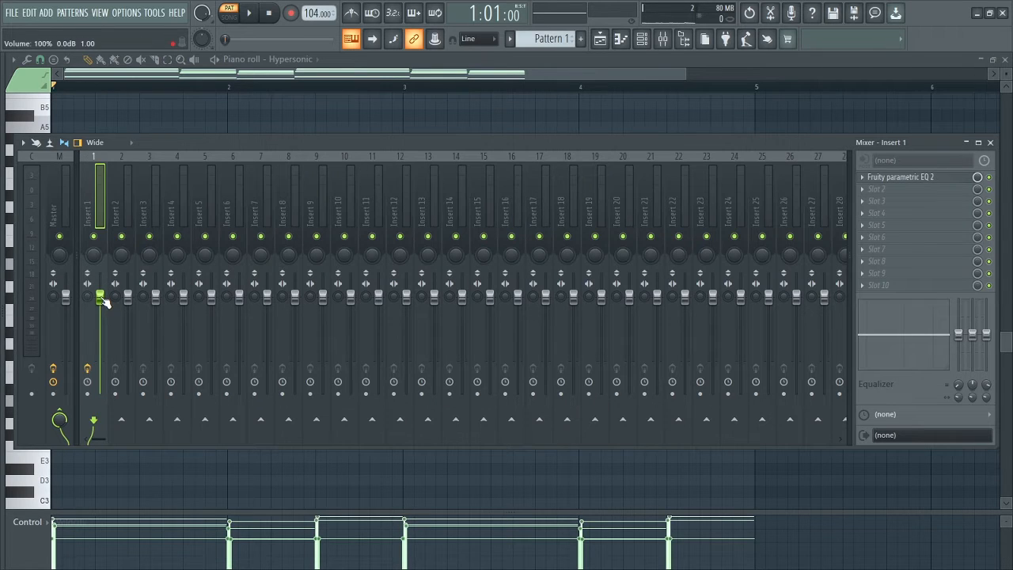
left_click_drag(99, 296, 103, 318)
key("space")
key("space")
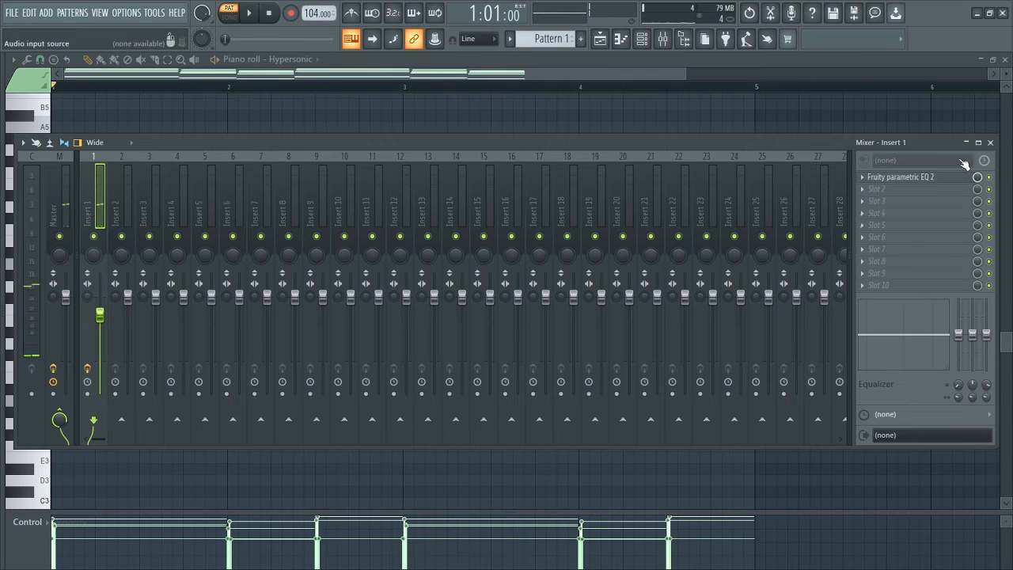
left_click(989, 142)
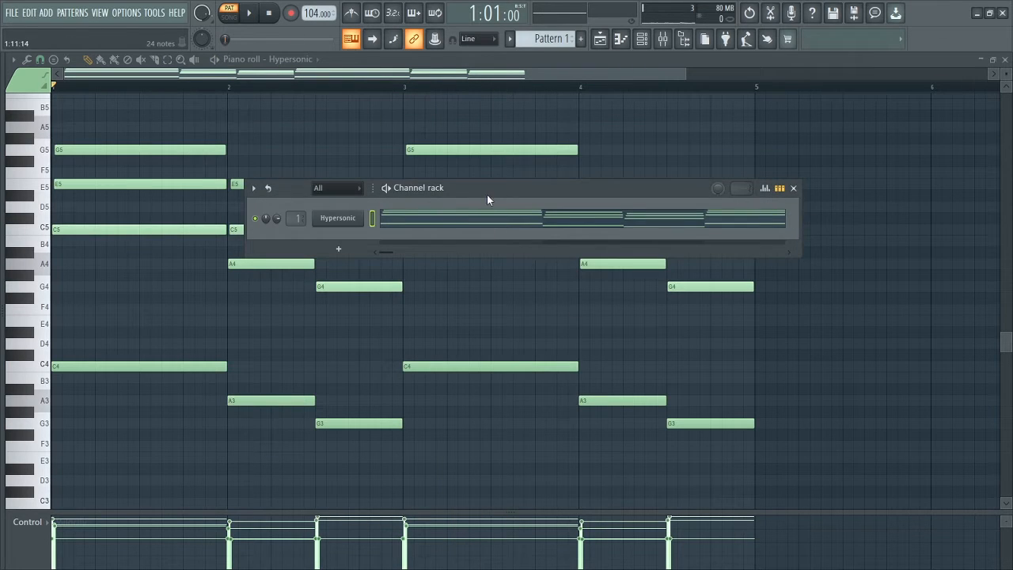
Clone the Hypersonic channel in the channel rack
left_click_drag(451, 195, 403, 207)
double_click(403, 207)
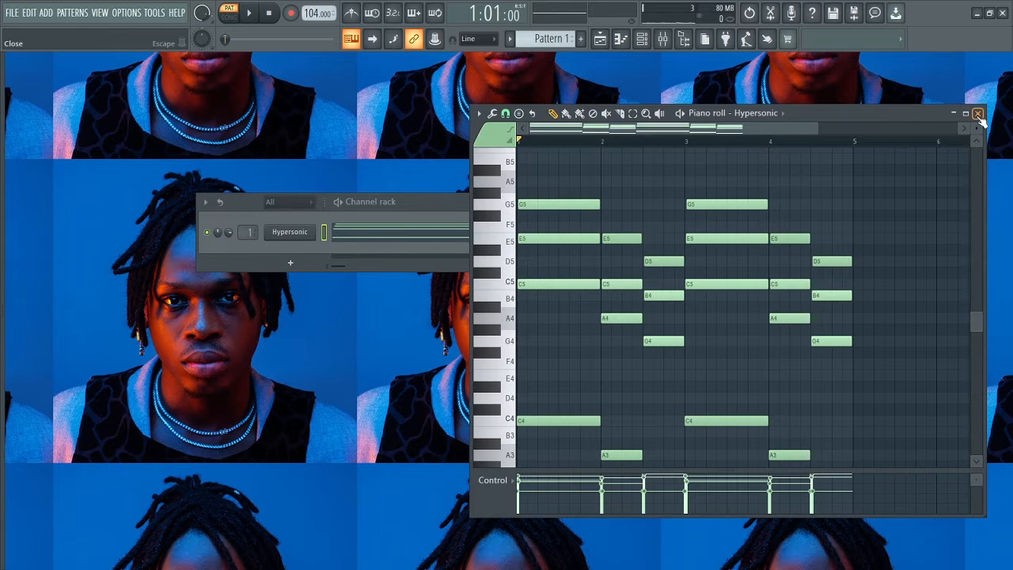
left_click(977, 112)
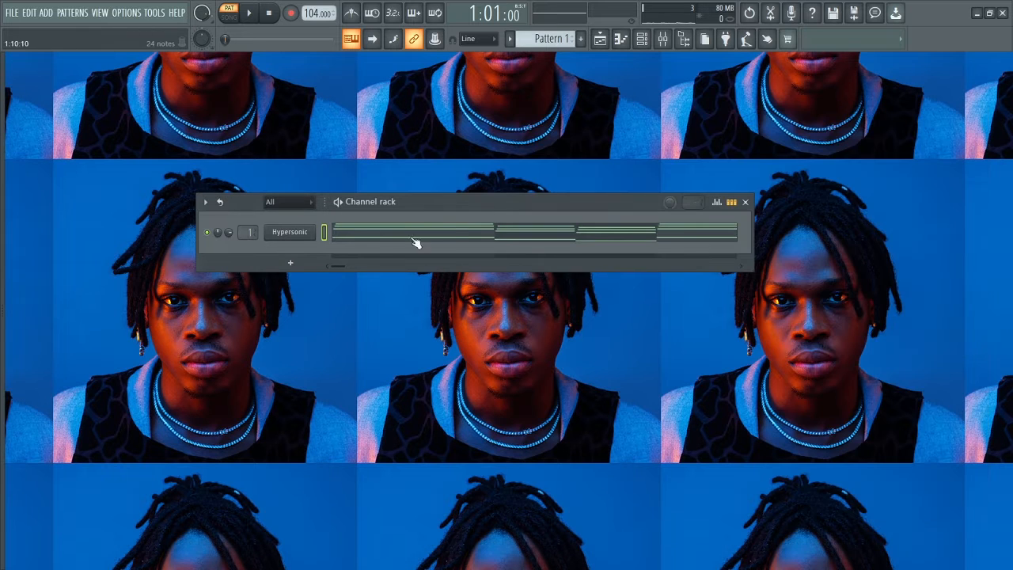
right_click(289, 237)
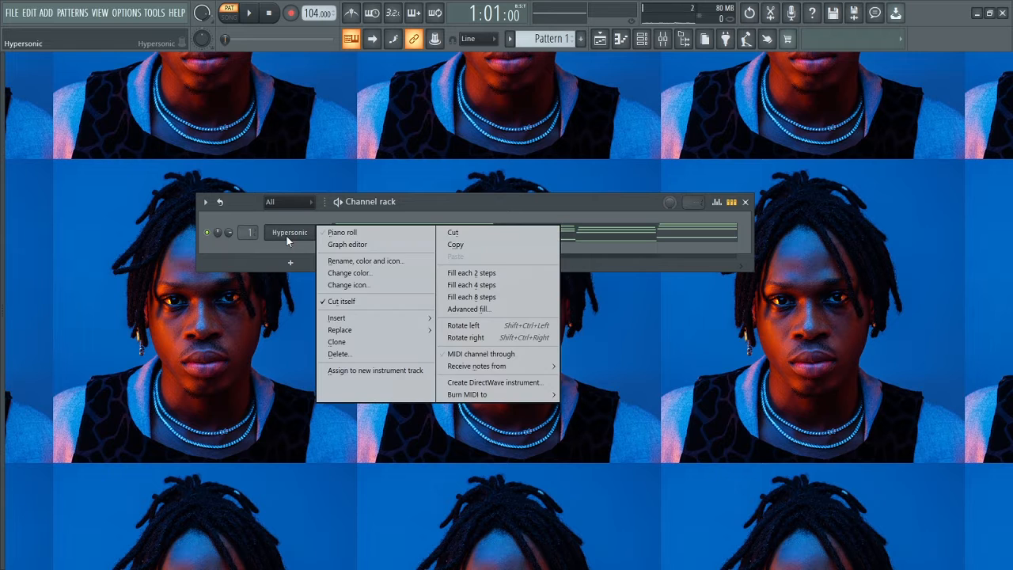
left_click(364, 341)
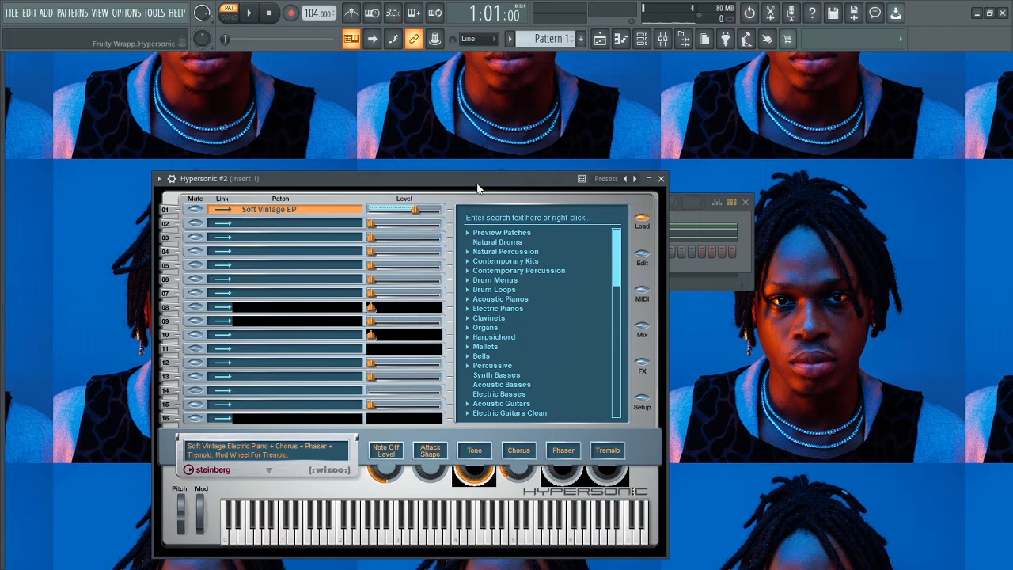
Load the Marimba patch from the Mallets category in the cloned Hypersonic #2 instrument
double_click(477, 187)
left_click(295, 253)
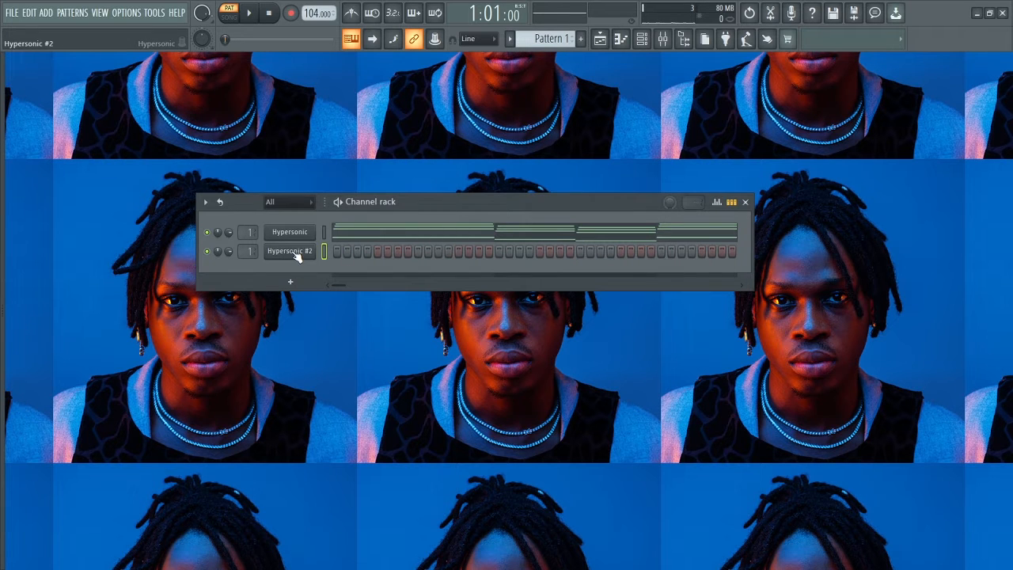
left_click(294, 253)
left_click(263, 178)
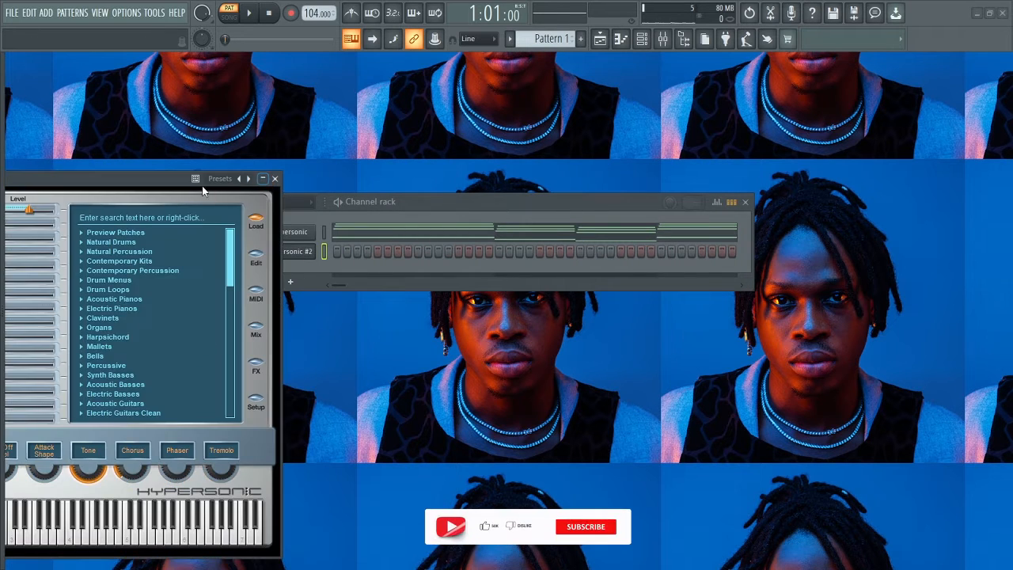
left_click_drag(194, 180, 642, 130)
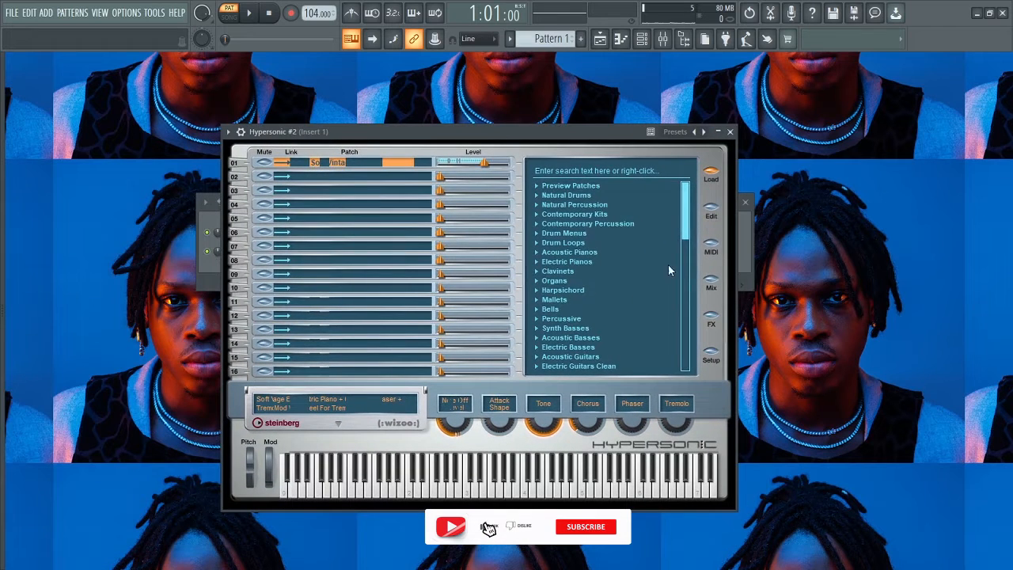
left_click(536, 300)
left_click_drag(687, 214, 687, 237)
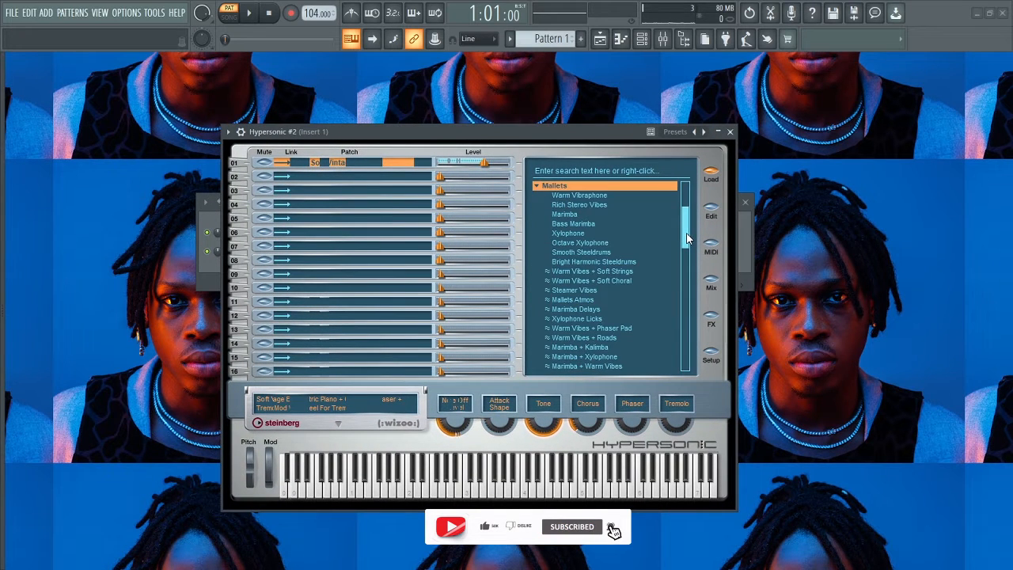
left_click(567, 213)
left_click(729, 132)
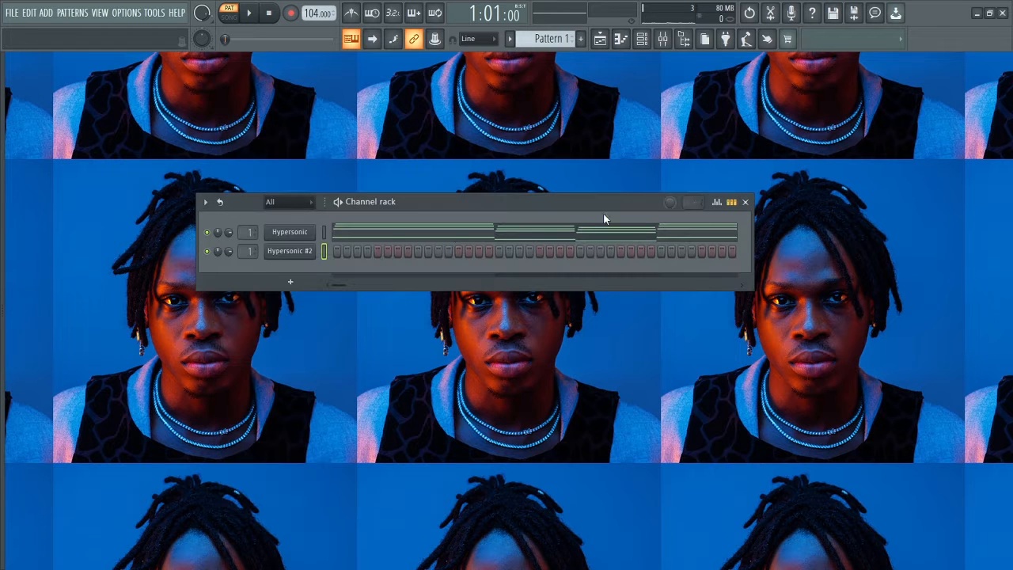
In the Hypersonic #2 piano roll, place a one-step C5, E5 and G5 chord on the third step of bar 1
right_click(300, 252)
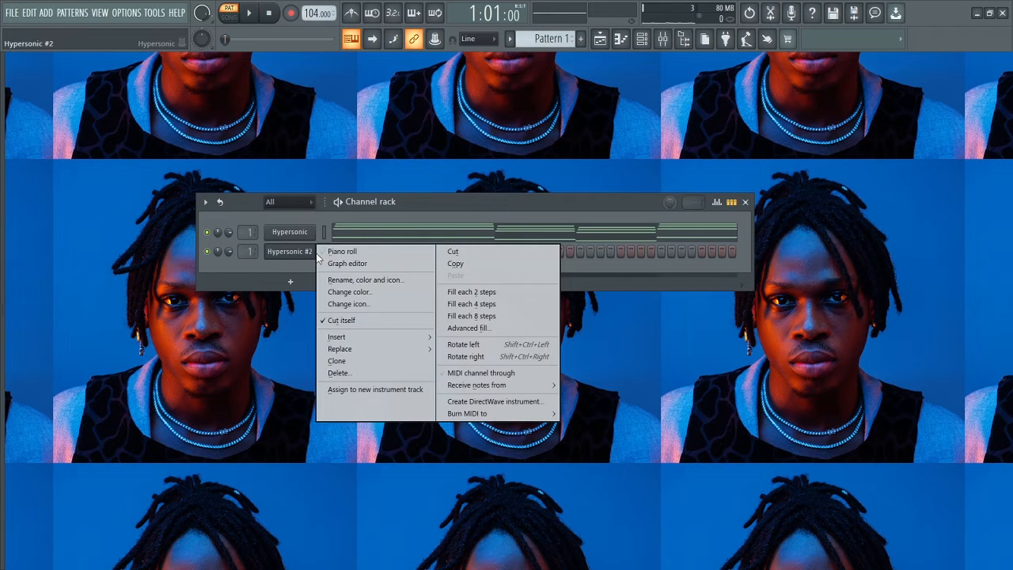
left_click(360, 251)
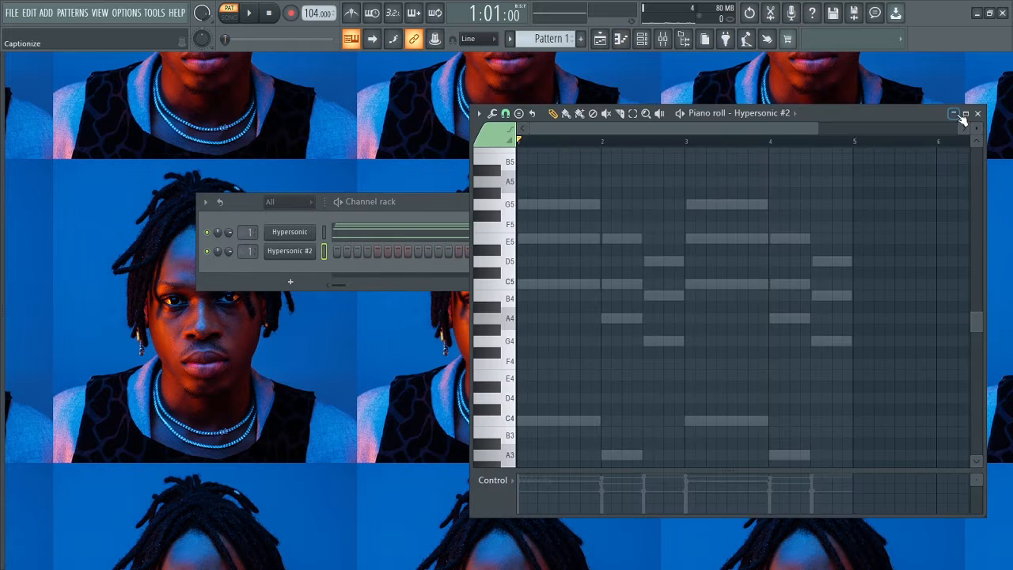
left_click(965, 114)
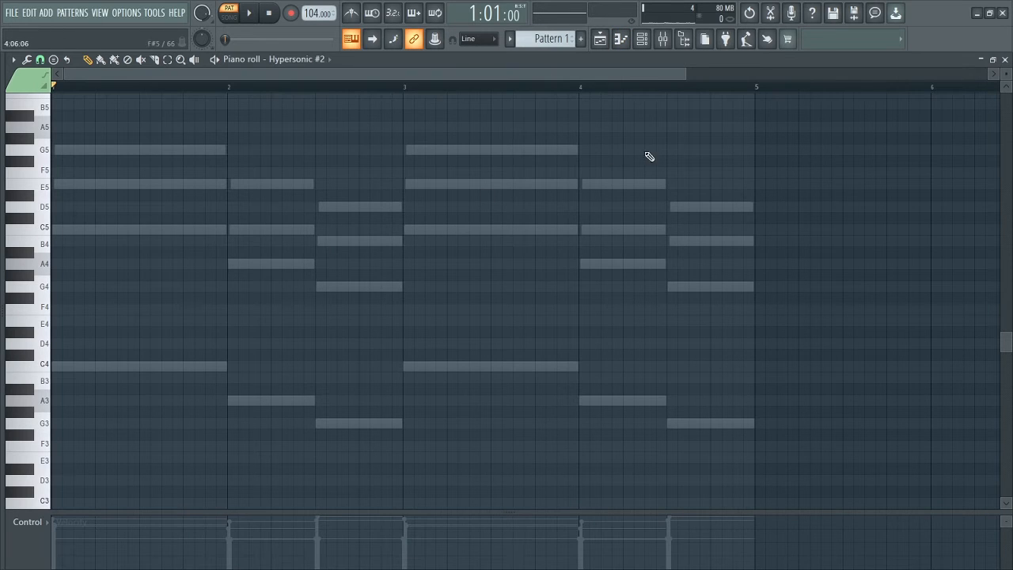
left_click_drag(684, 72, 583, 69)
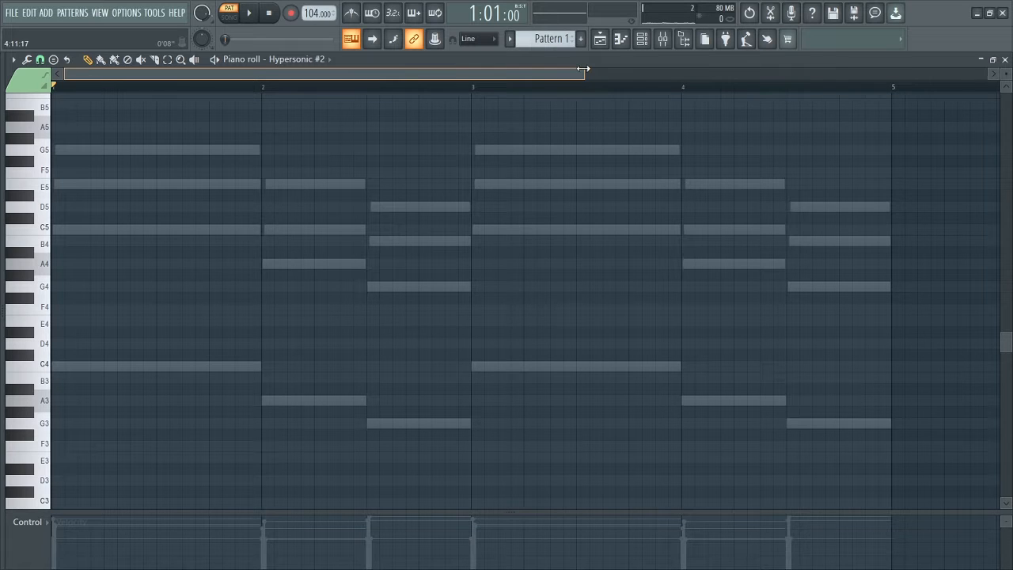
left_click_drag(583, 69, 360, 73)
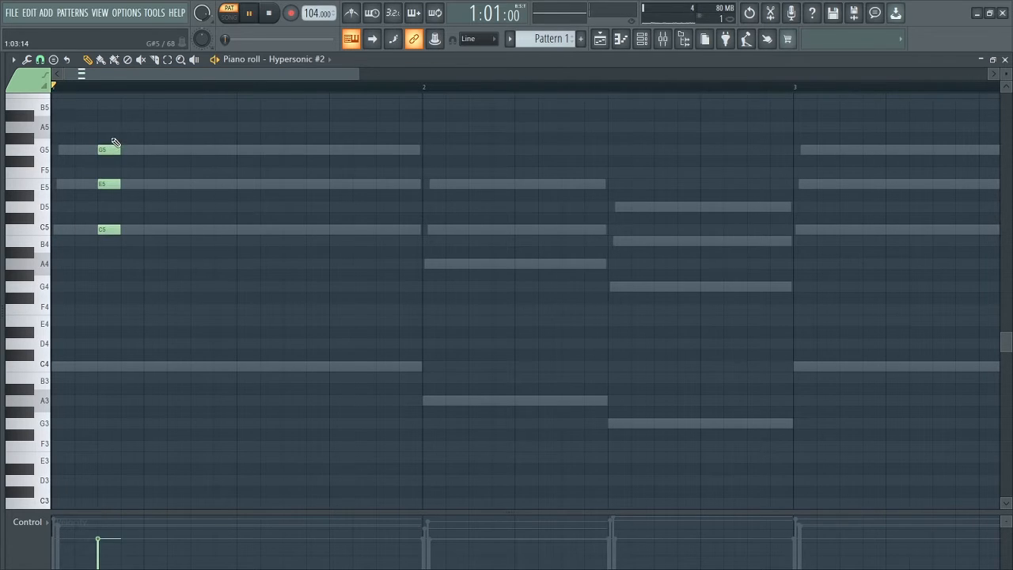
Listen to the short C5, E5, G5 chord against the sustained progression
key("space")
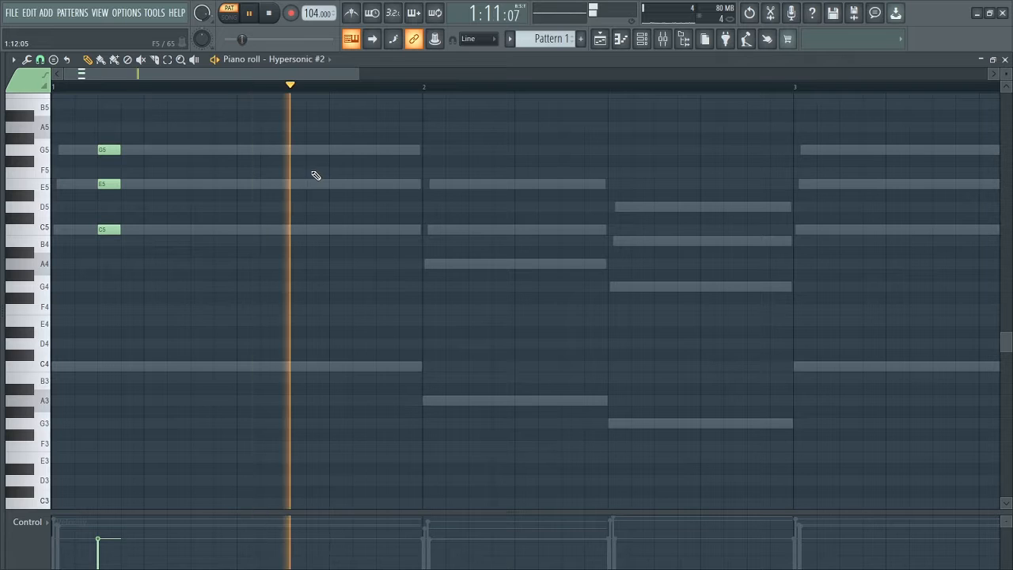
key("space")
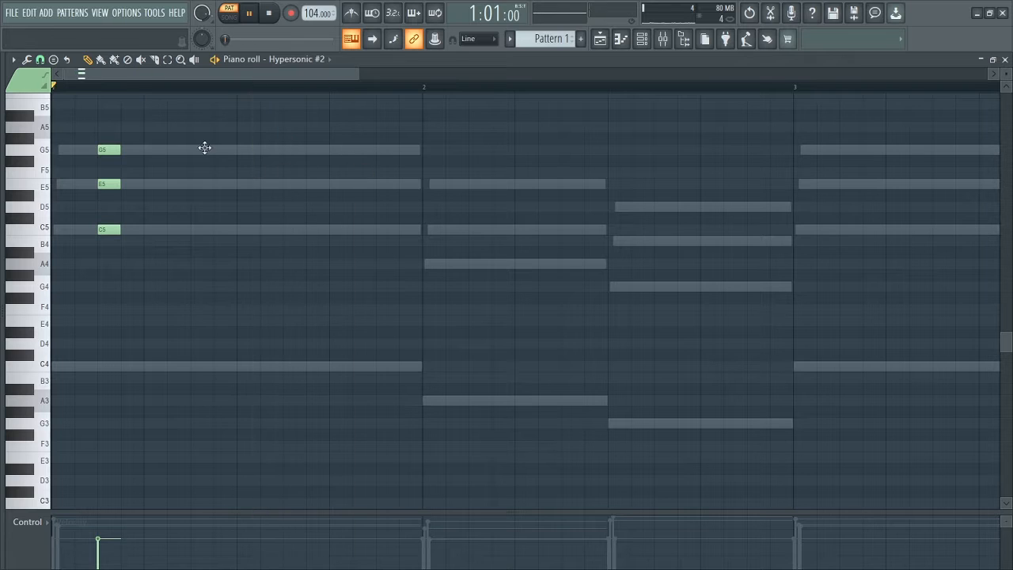
key("space")
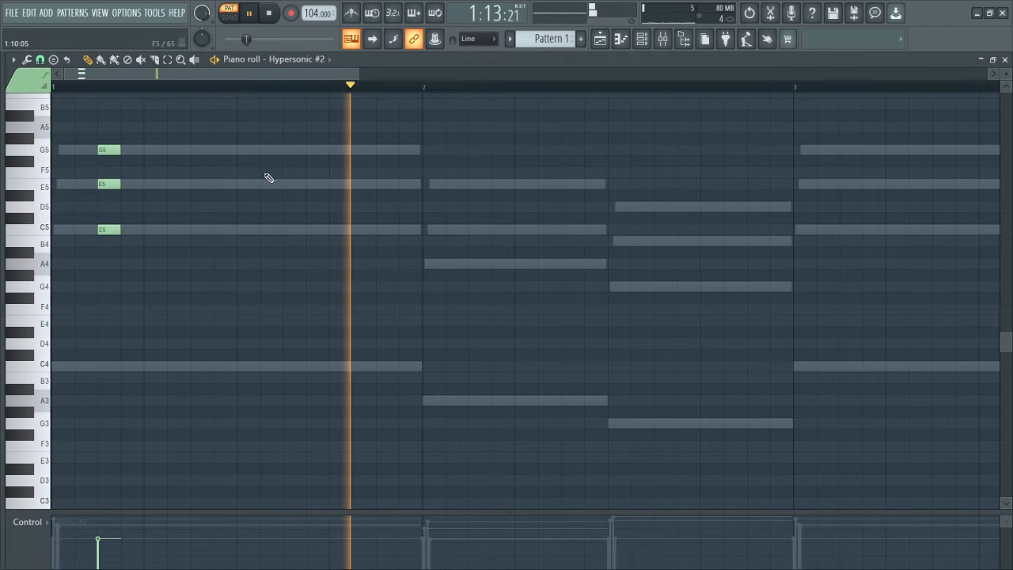
key("space")
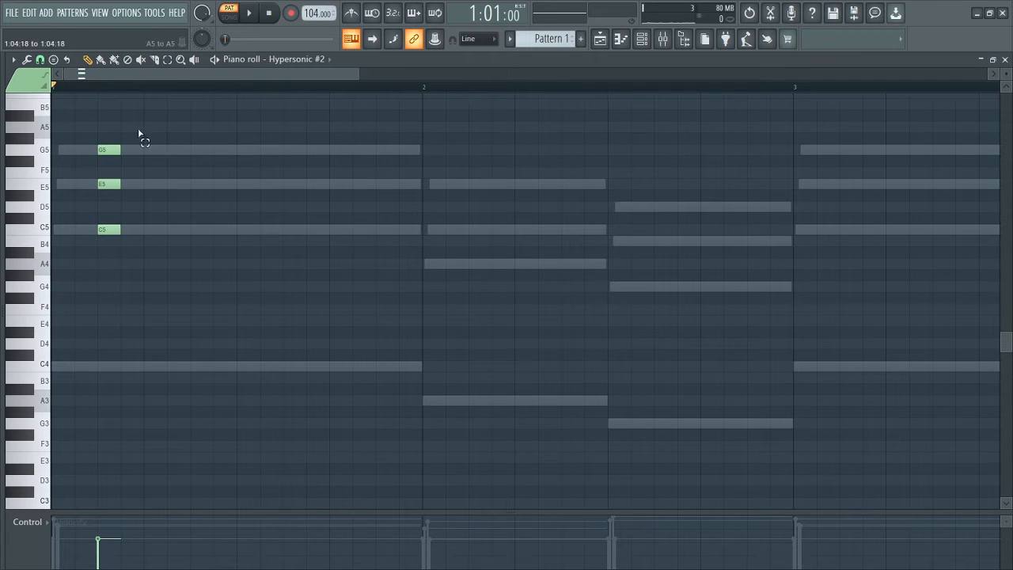
Duplicate the short C5, E5, G5 chord to the sixth step of bar 1 and listen to it
left_click_drag(140, 121, 75, 254)
left_click_drag(102, 186, 178, 182)
key("space")
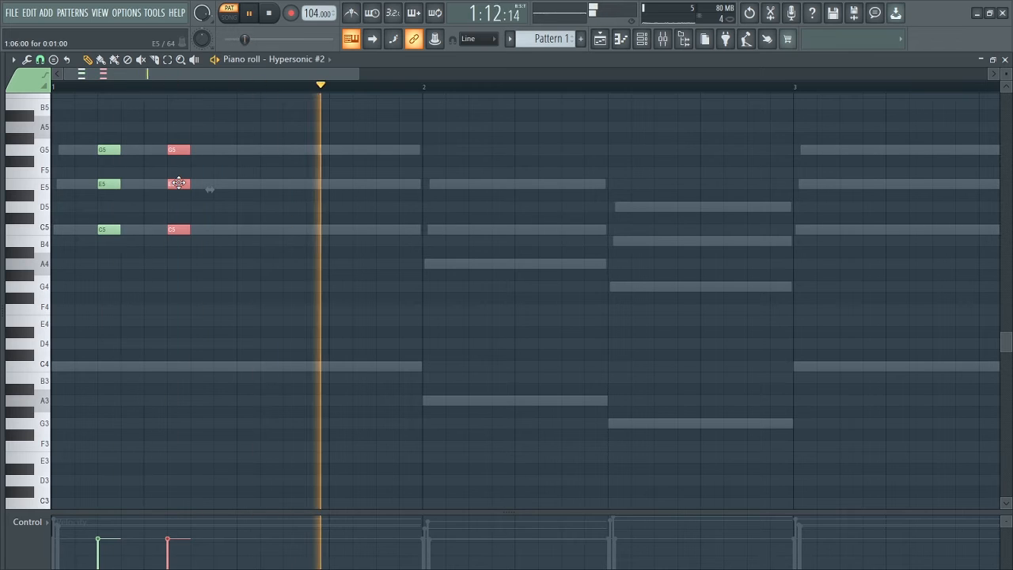
key("space")
Copy both short chords into the first half of bar 2 as A4, C5 and E5, following the ghost notes, and check by playback
left_click_drag(217, 117, 107, 273)
left_click(107, 271, "ctrl")
left_click_drag(223, 127, 84, 253)
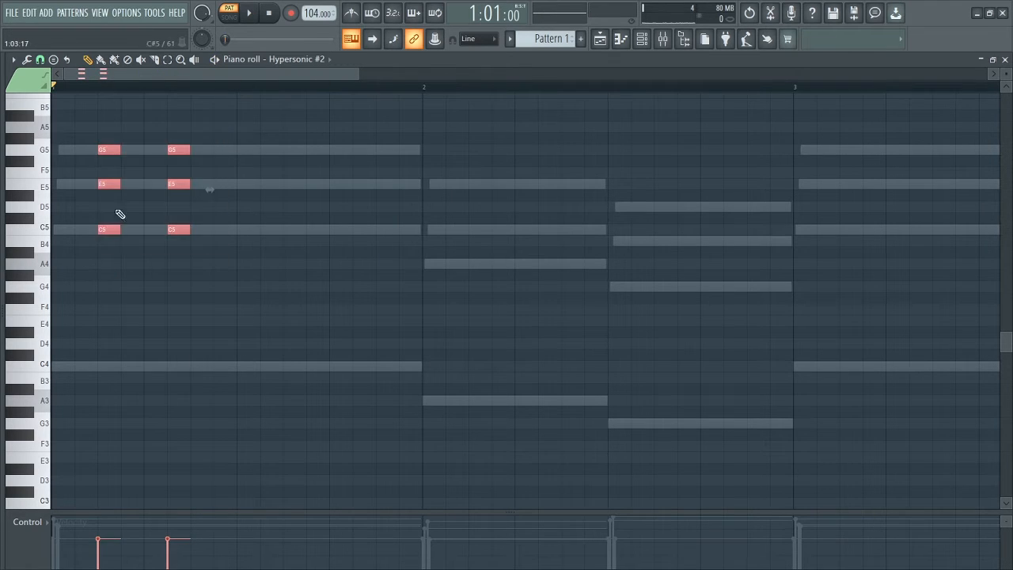
left_click_drag(107, 184, 475, 217)
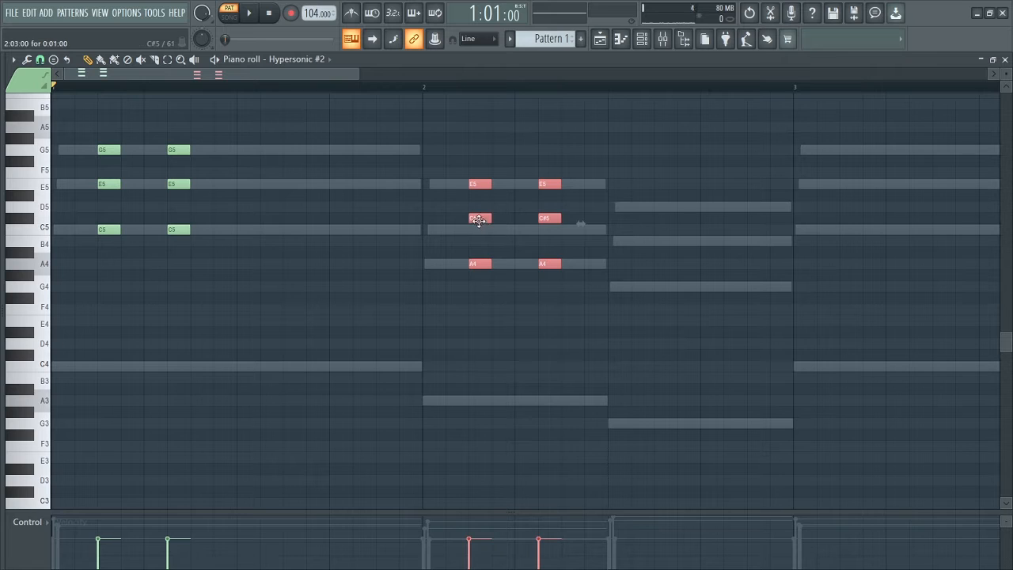
left_click(472, 208)
right_click(474, 208)
left_click_drag(452, 204, 549, 228)
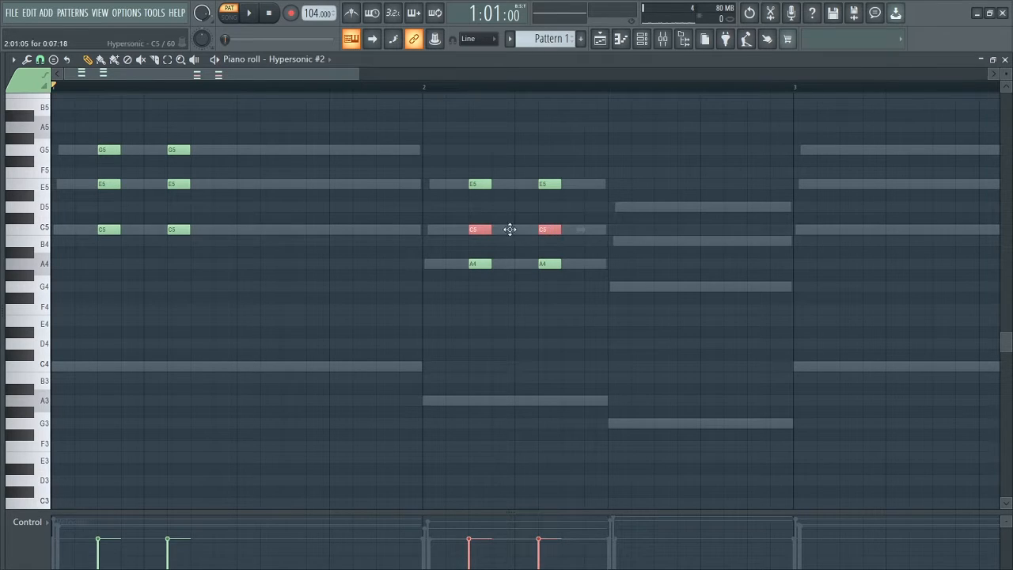
key("space")
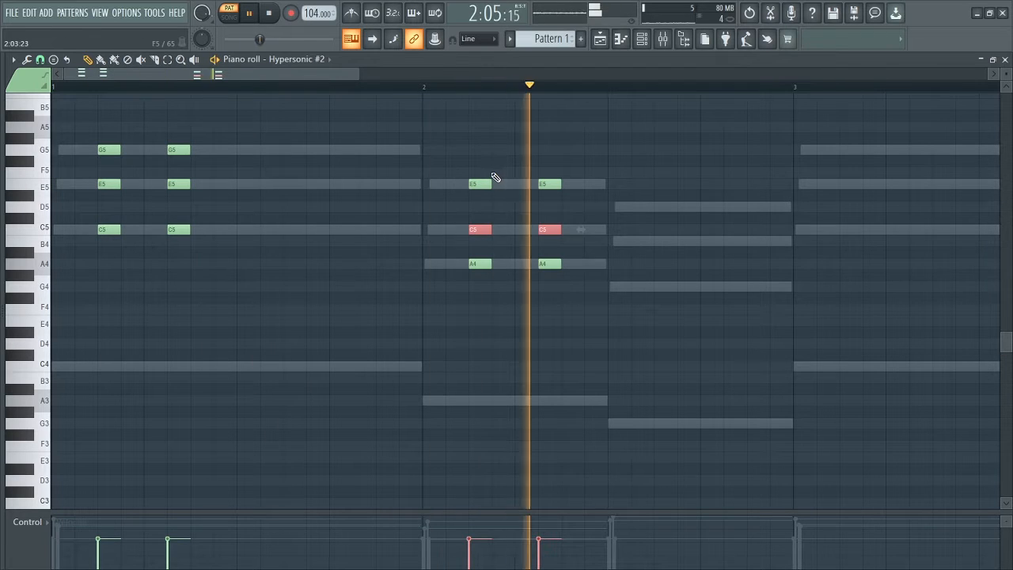
key("space")
Copy the two short chords into the second half of bar 2 as G4, B4 and D5, and check by playback
left_click_drag(465, 162, 594, 311)
left_click_drag(478, 230, 755, 272)
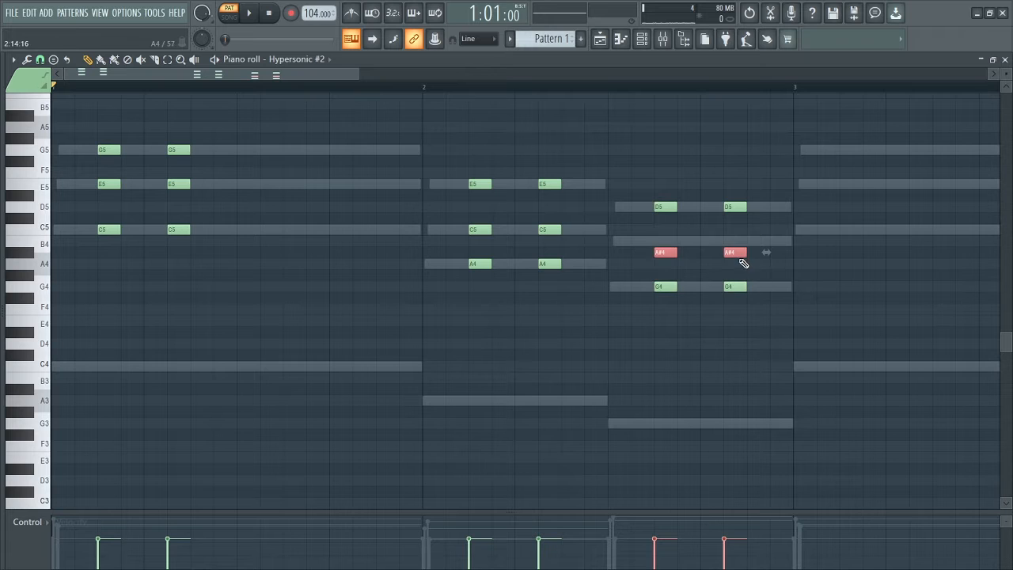
left_click(735, 240, "ctrl")
left_click_drag(649, 225, 732, 243)
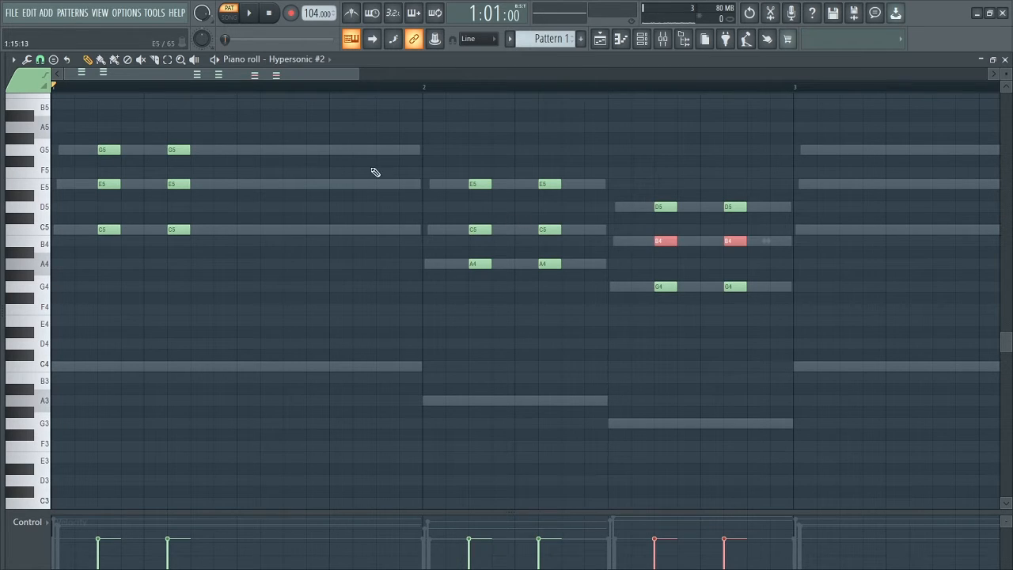
key("space")
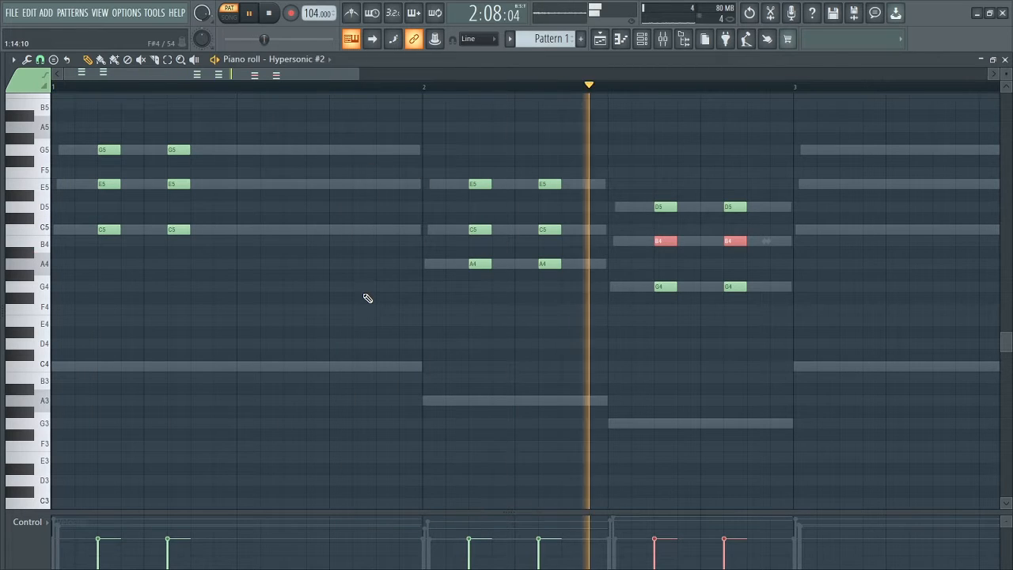
key("space")
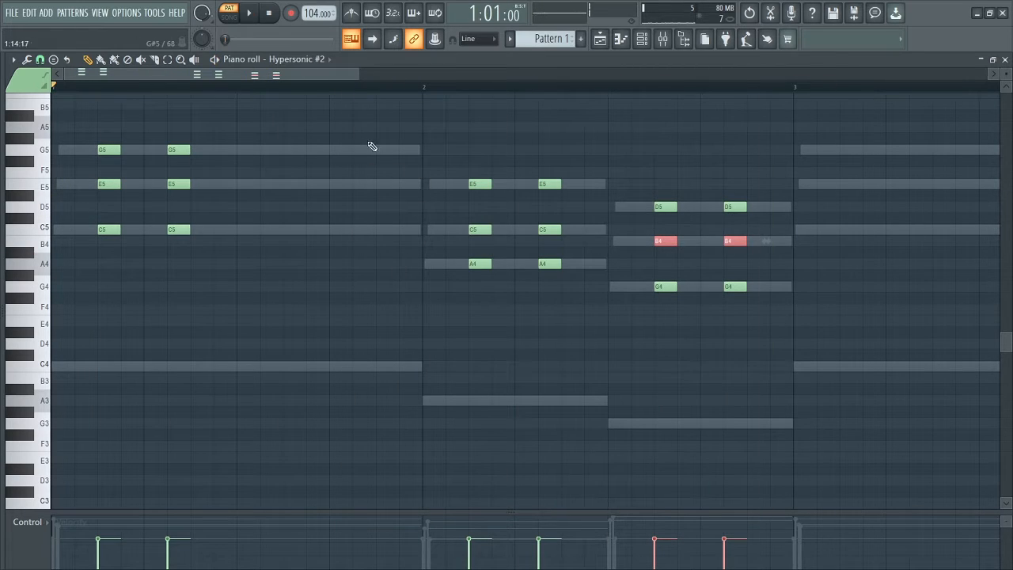
Duplicate all the short chords of bars 1 and 2 into bars 3 and 4
left_click_drag(355, 90, 615, 87)
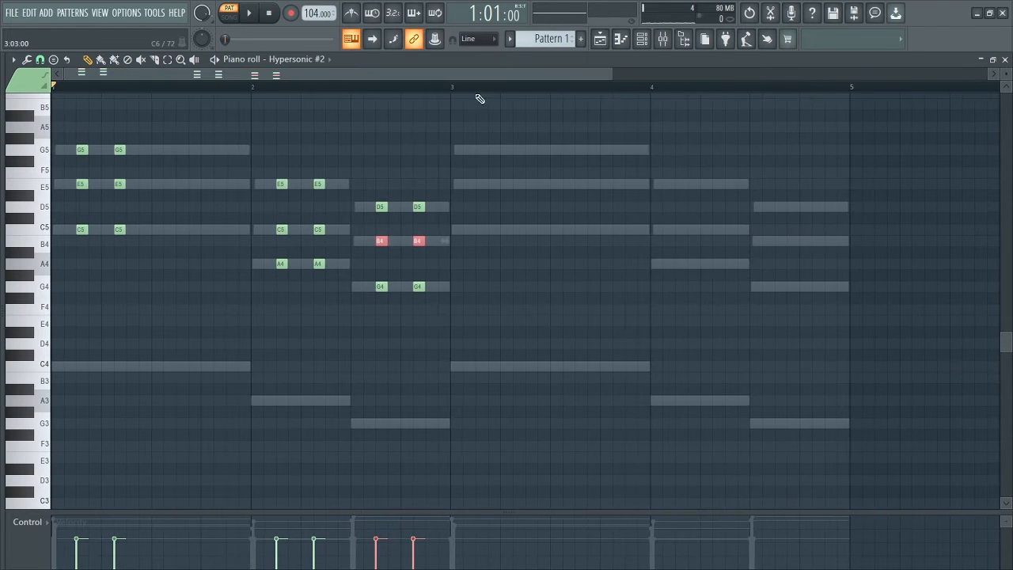
left_click(451, 87)
left_click_drag(451, 89, 52, 159)
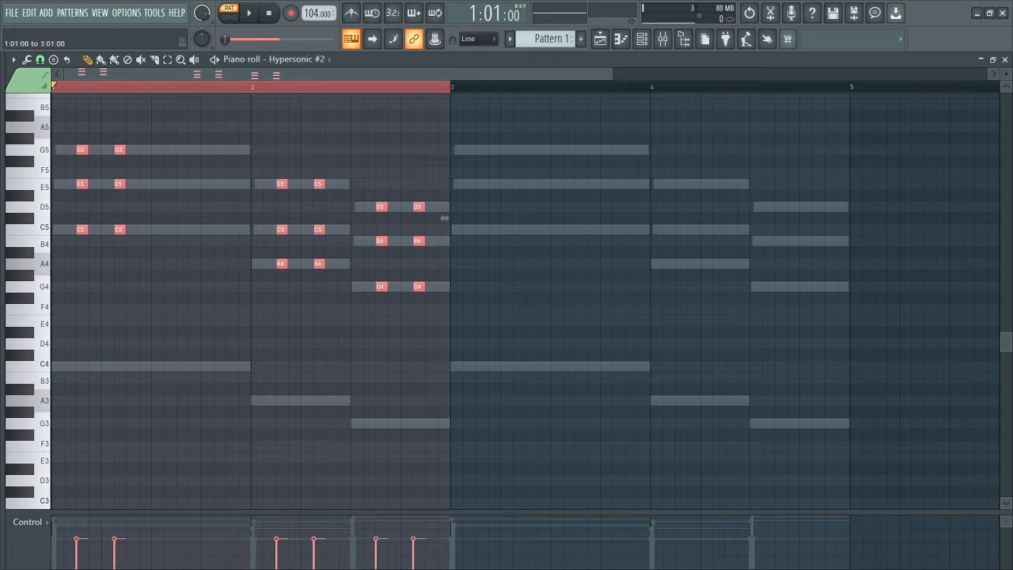
key("ctrl+b")
left_click(185, 171)
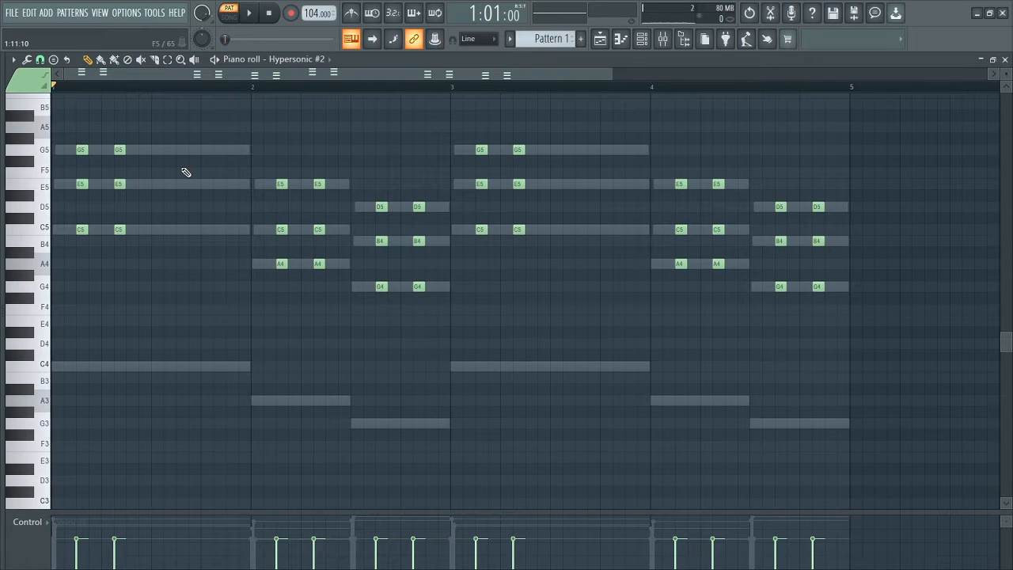
Randomize the pan and velocity levels of the Hypersonic #2 notes with the randomizer
key("alt+r")
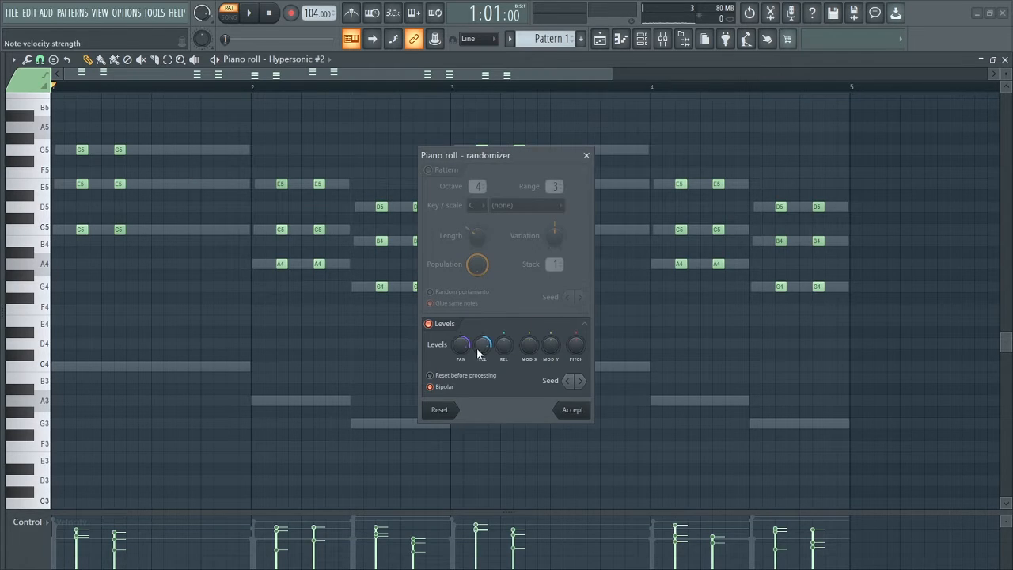
left_click_drag(481, 351, 464, 337)
left_click(572, 409)
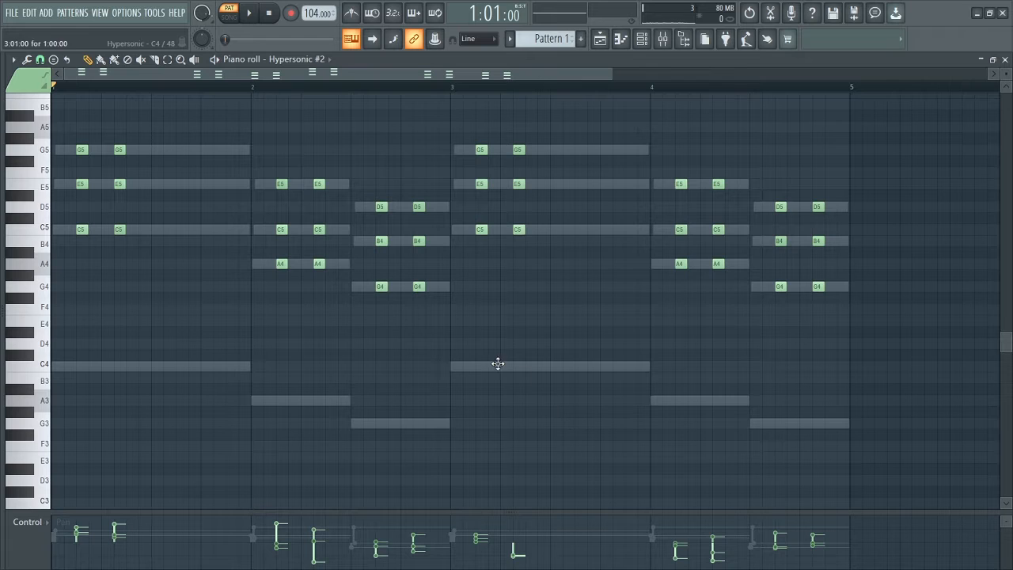
Route the Hypersonic #2 channel to mixer Insert 2 and check its signal there by playback
left_click(642, 38)
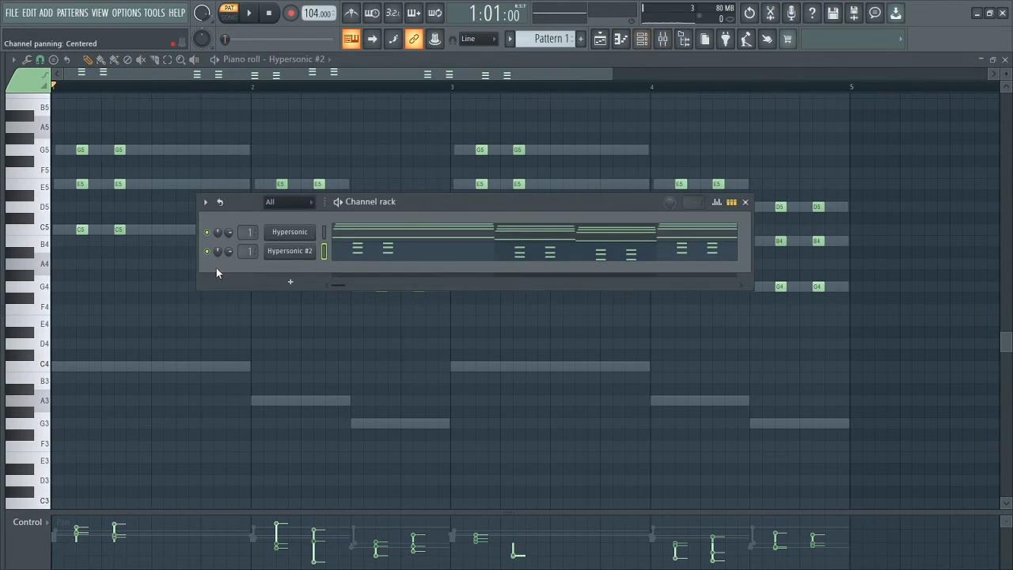
double_click(249, 252)
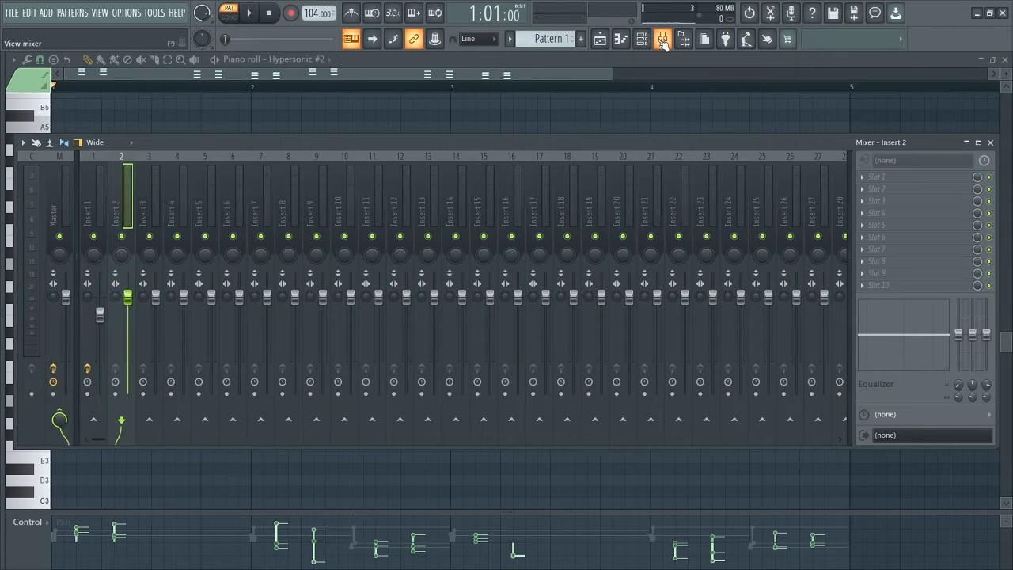
key("space")
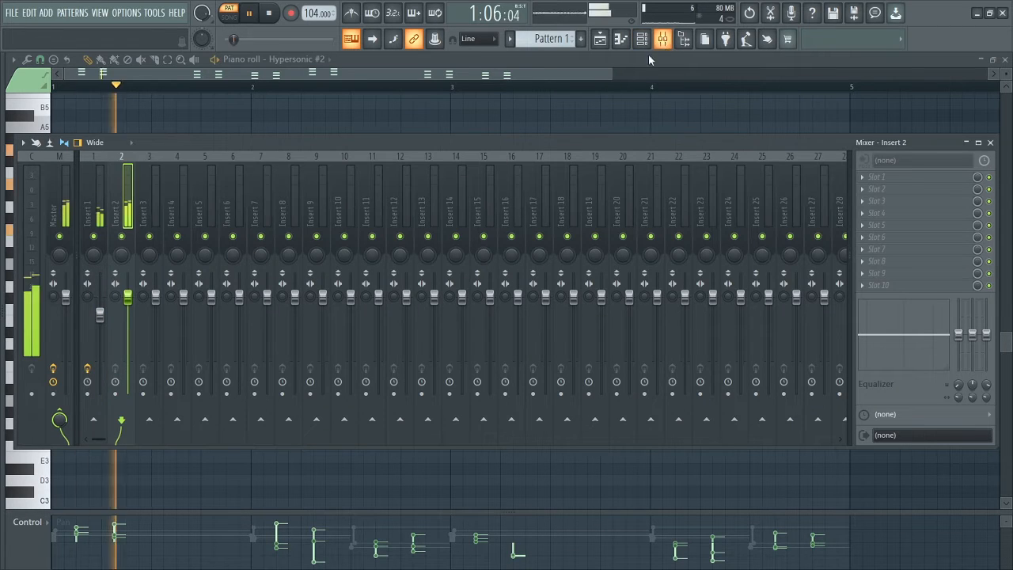
key("space")
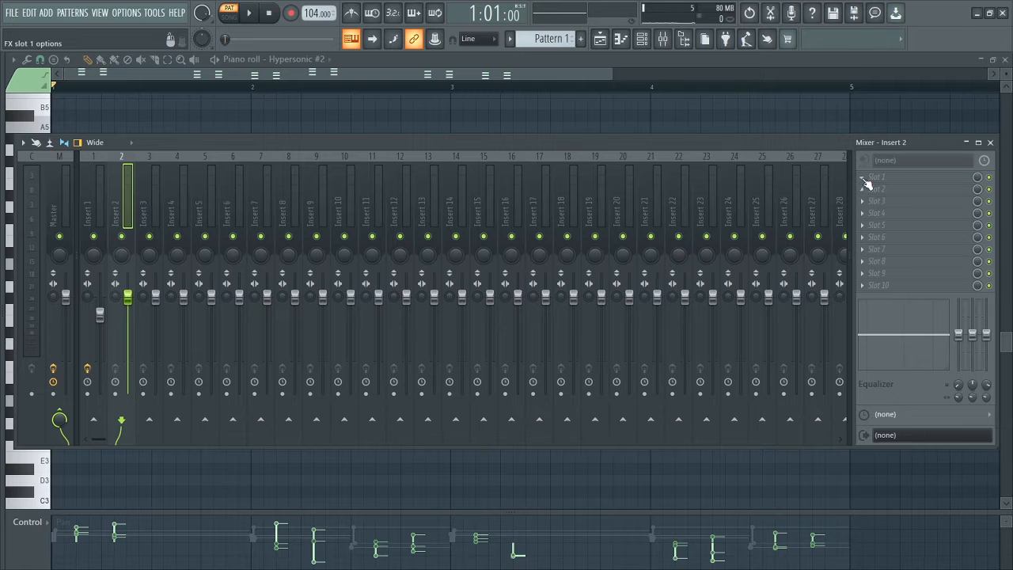
Add Fruity Reeverb 2 to the first effect slot of Insert 2 and adjust its wet level during playback
left_click(863, 179)
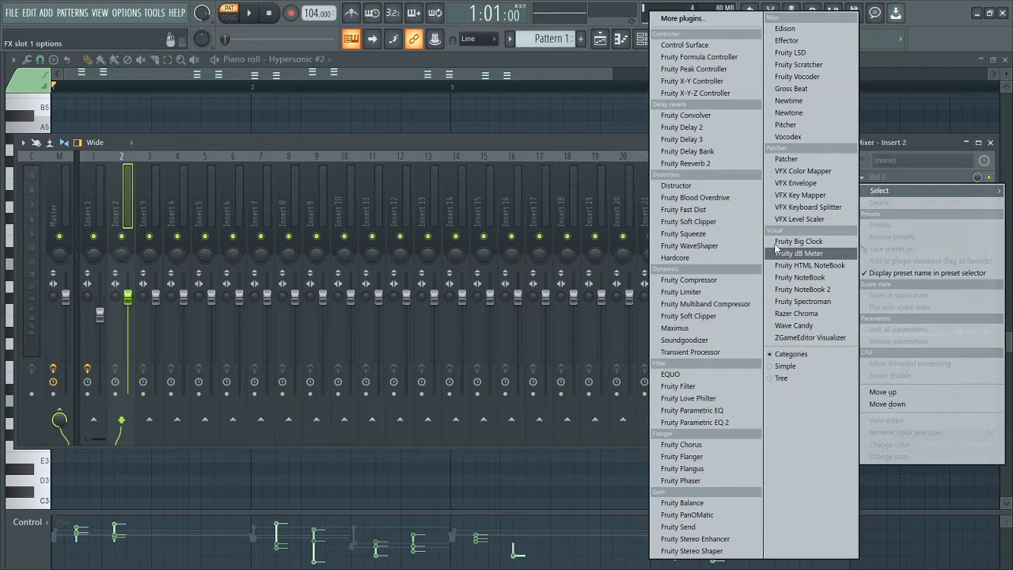
left_click(685, 163)
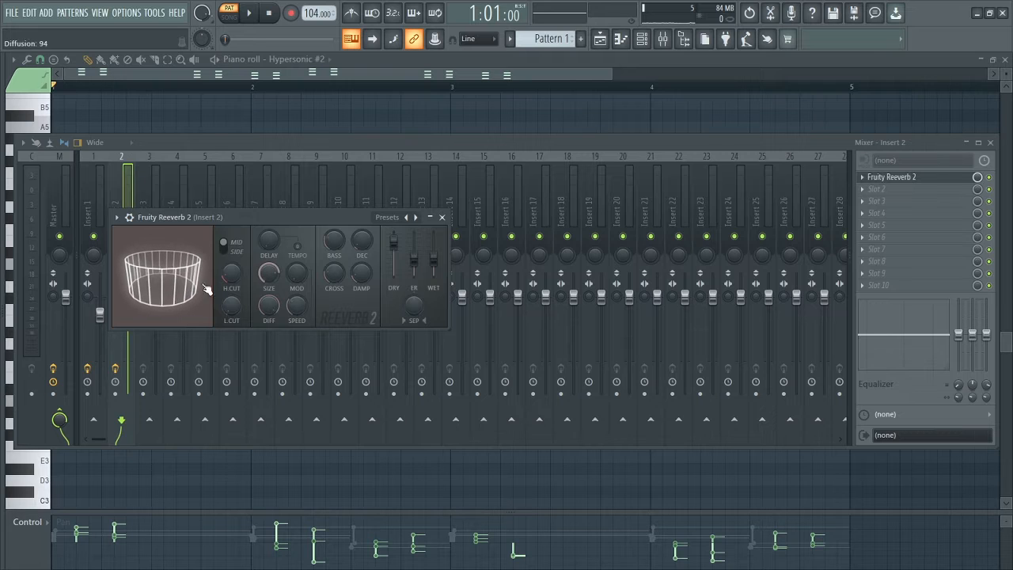
key("space")
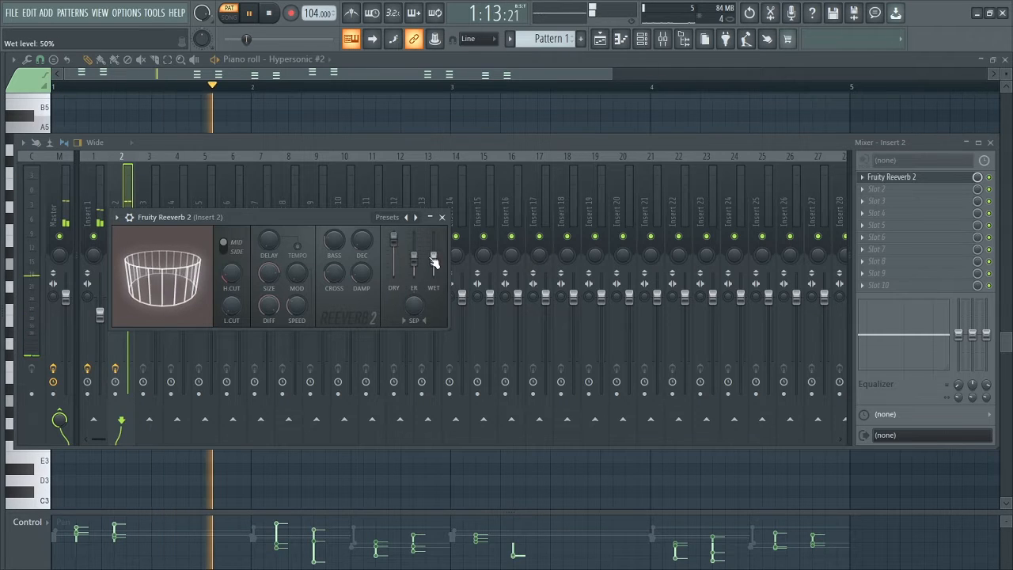
left_click_drag(433, 263, 434, 269)
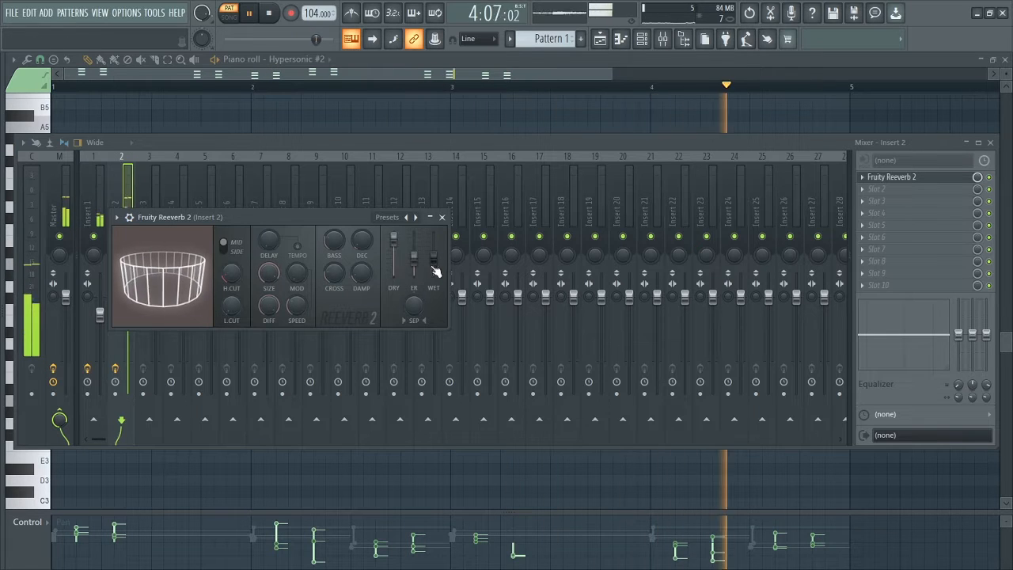
left_click_drag(434, 271, 434, 255)
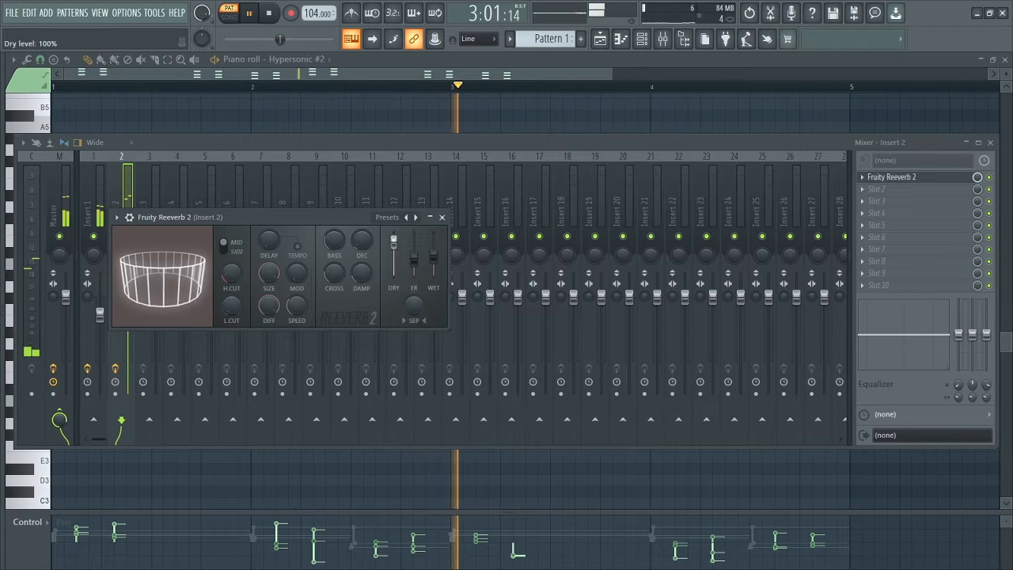
left_click(441, 217)
key("space")
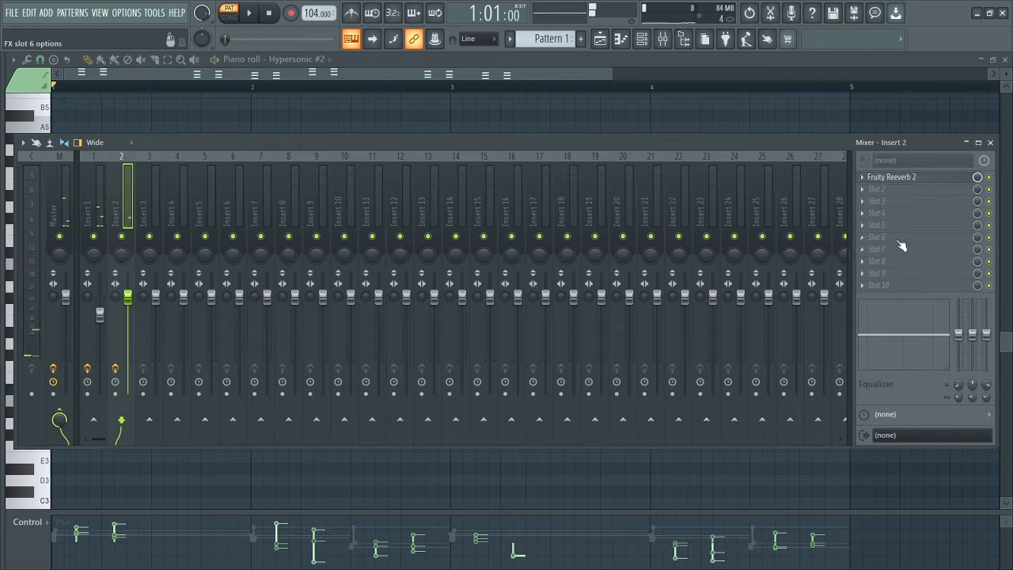
Close the mixer and the piano roll and save the project as freedom.flp
left_click(989, 143)
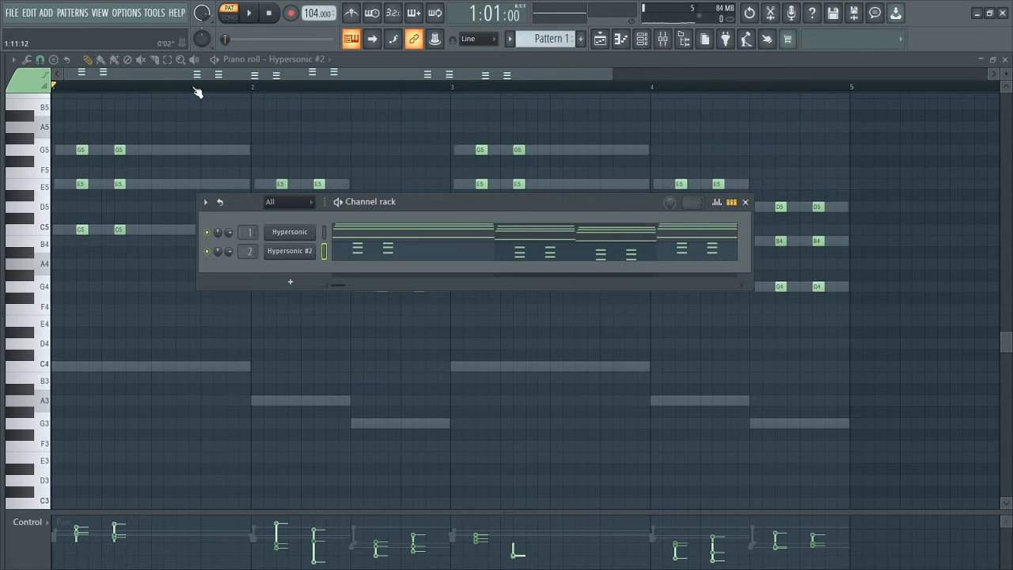
left_click(399, 253)
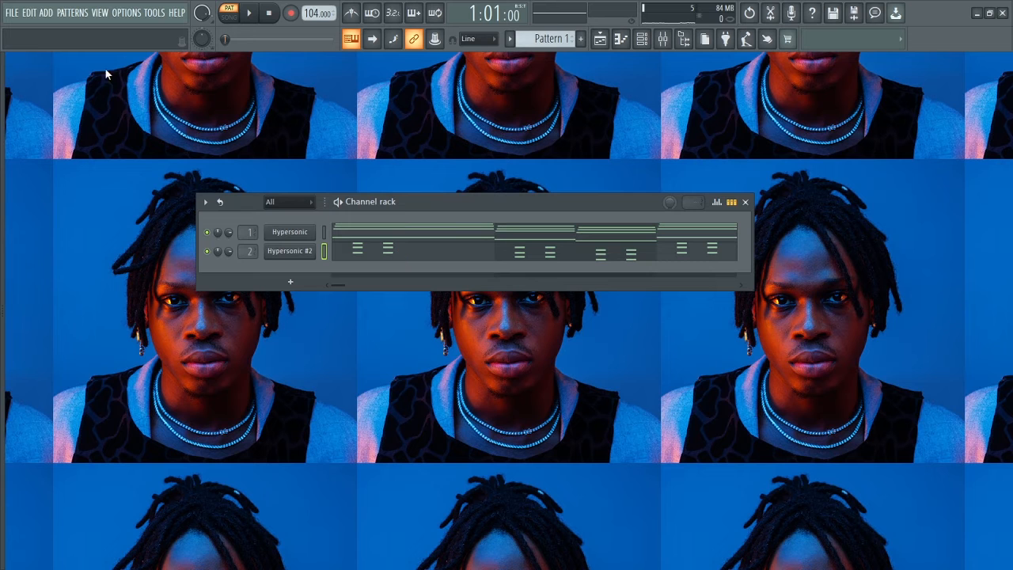
left_click(14, 15)
left_click(35, 76)
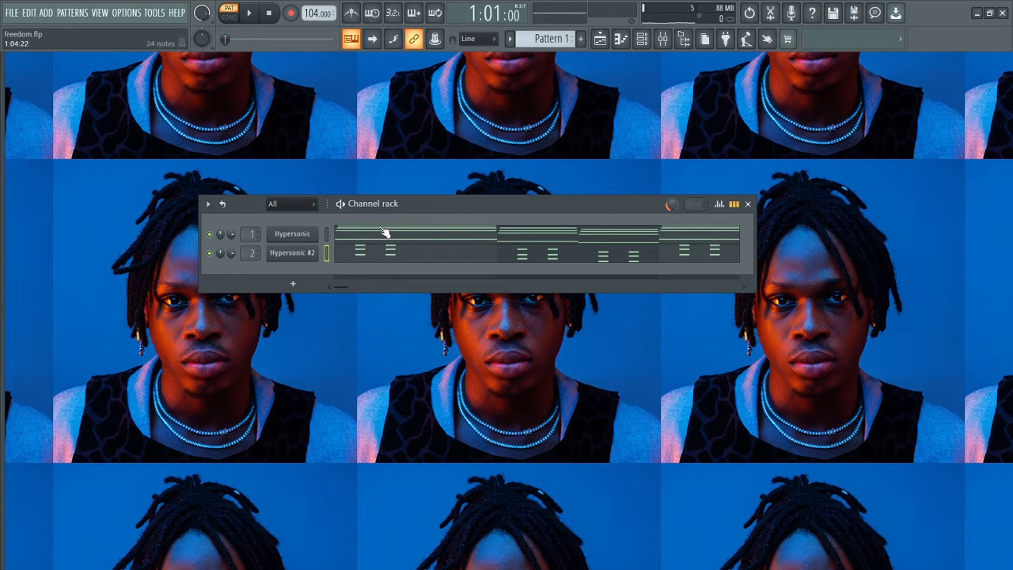
Play back the Hypersonic #2 chords, clone the channel and choose the acoustic guitar patch Nylon Finger Soft + Harm for the copy
left_click(349, 252)
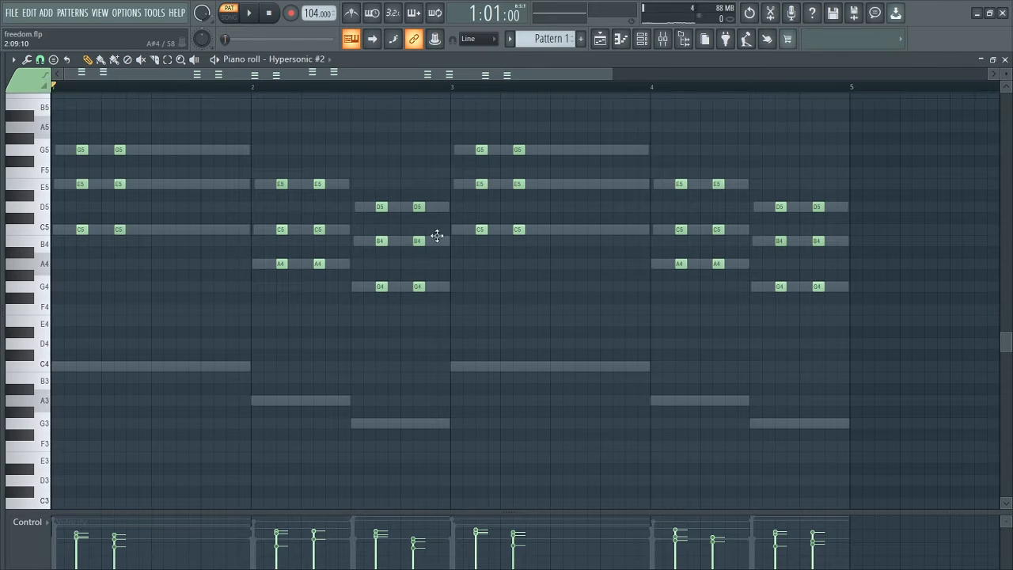
key("space")
key("space")
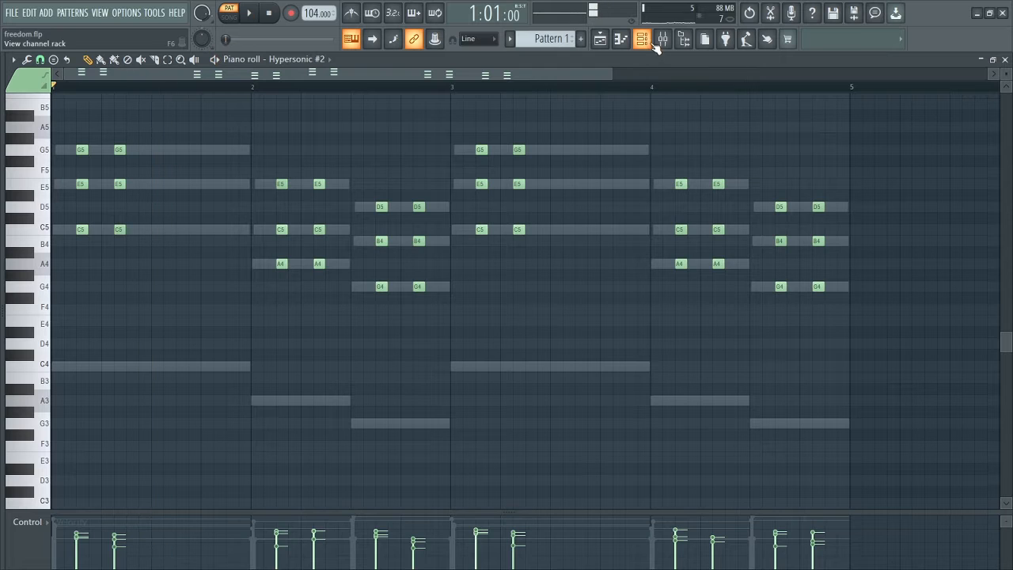
left_click(654, 45)
left_click(521, 253)
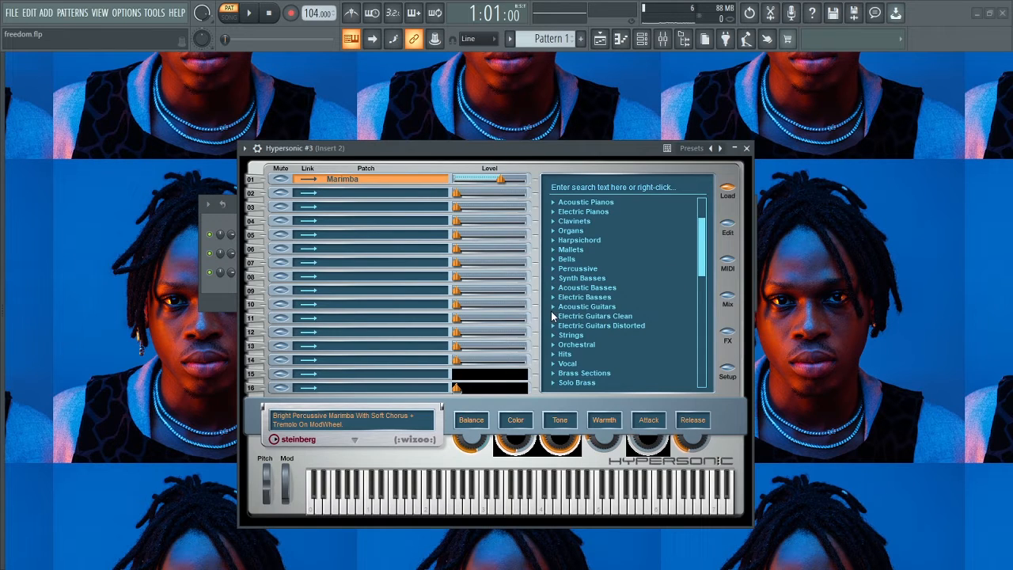
left_click(552, 308)
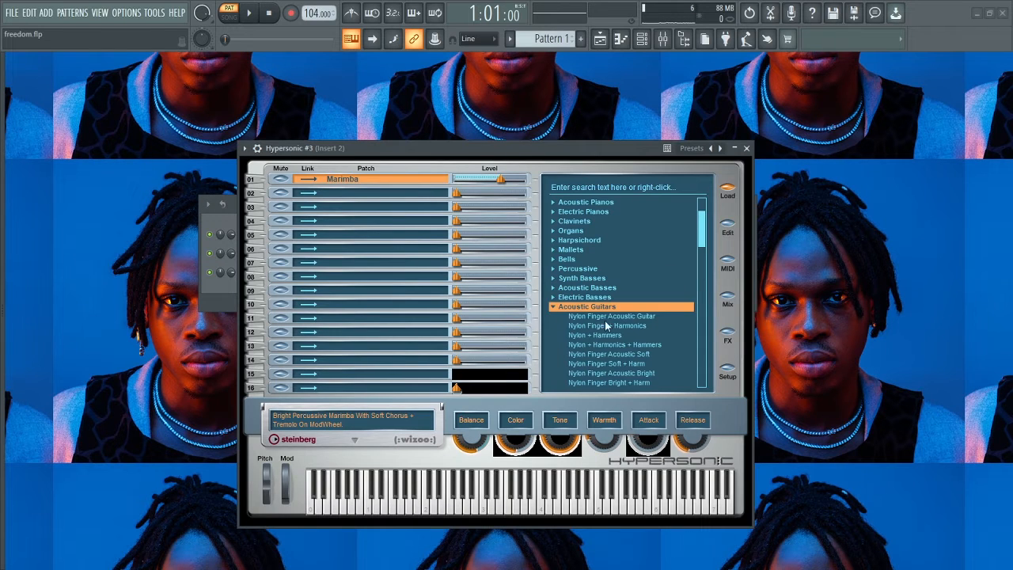
left_click(618, 365)
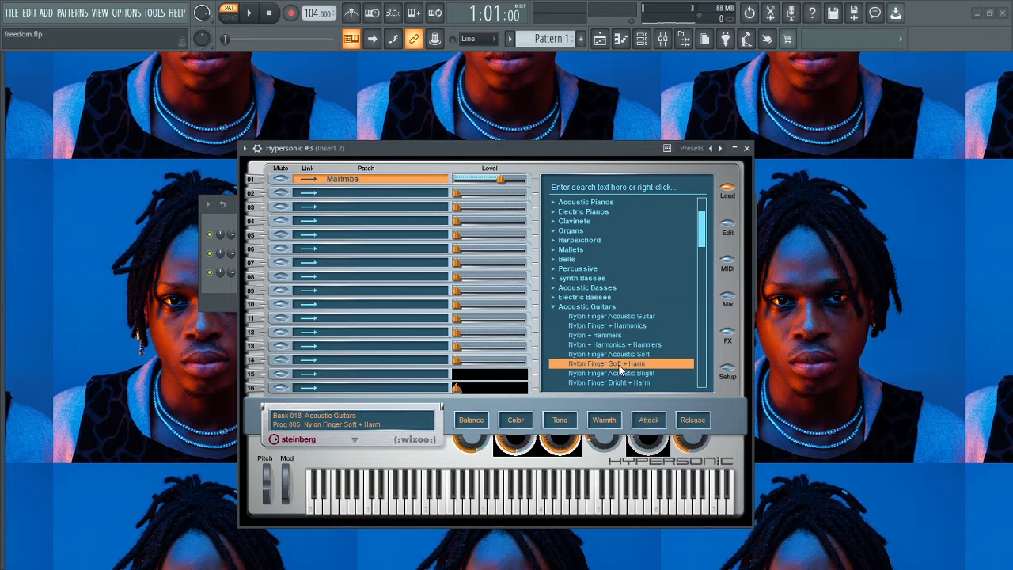
left_click(746, 149)
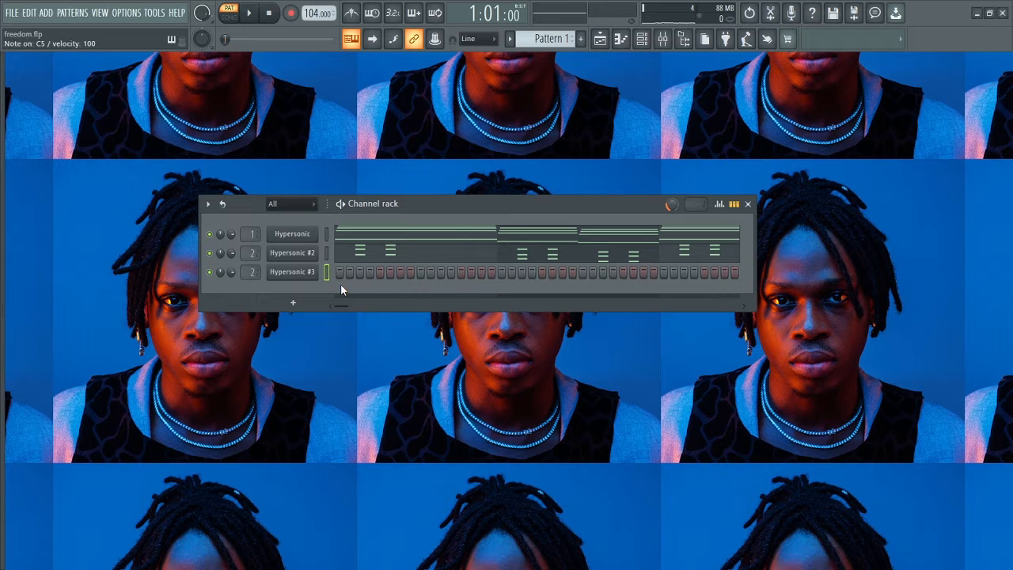
In the Hypersonic #3 piano roll, draw short rising arpeggios C5-E5-G5 in bar 1 and A4-C5-E5, G4-B4-D5 in bar 2, checking by playback
right_click(305, 272)
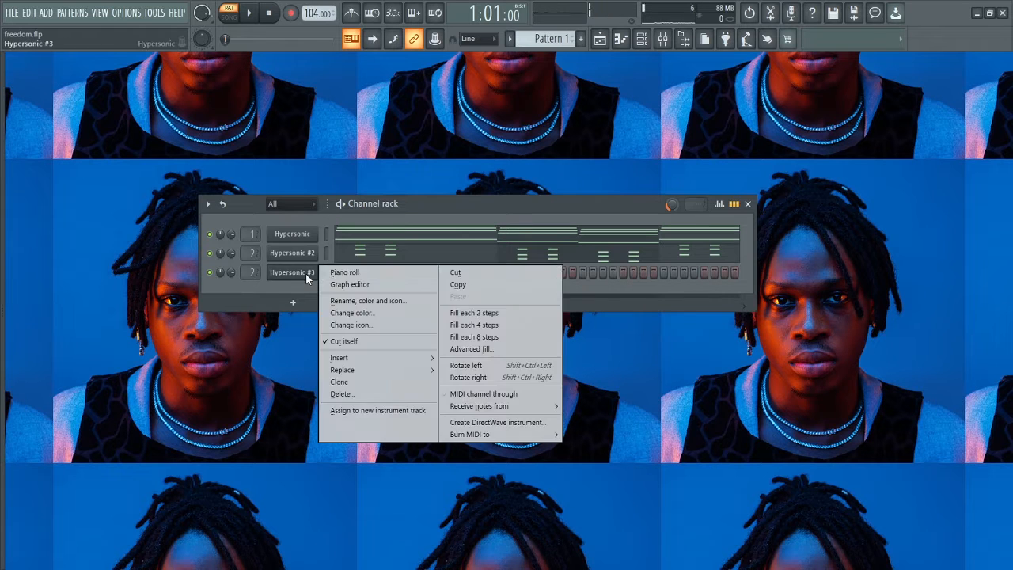
left_click(350, 274)
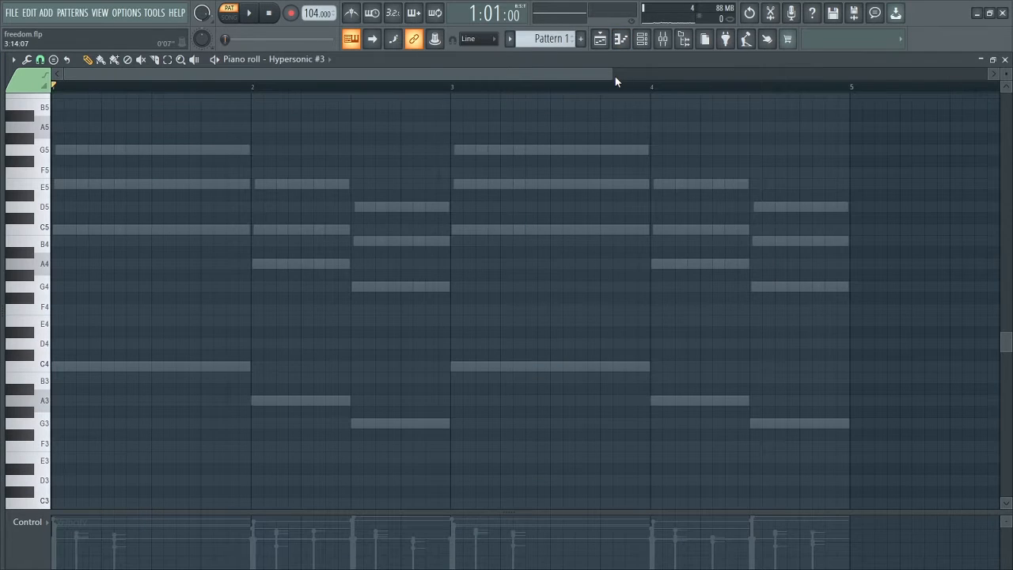
left_click_drag(615, 76, 326, 71)
left_click(345, 85)
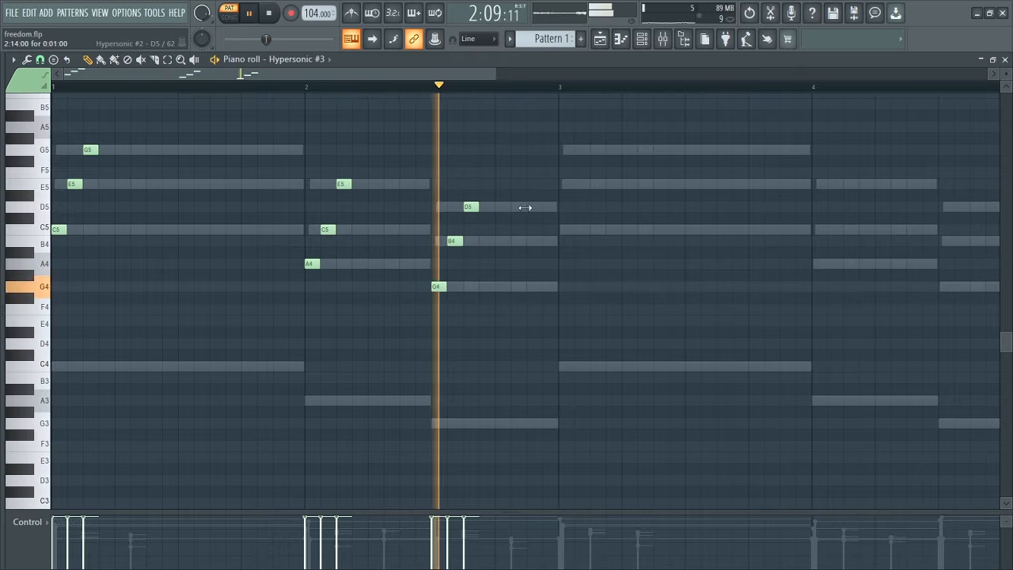
key("space")
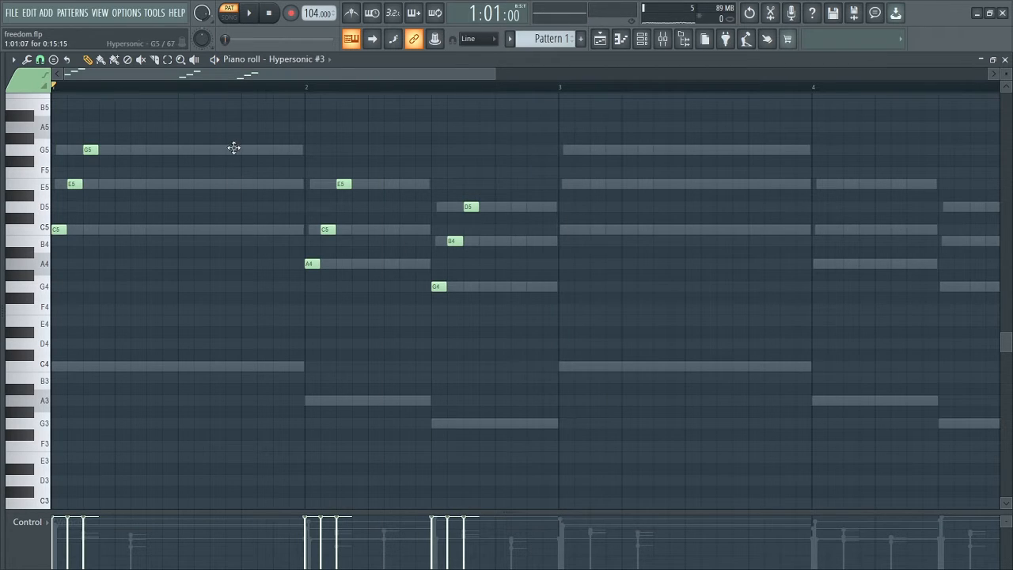
key("space")
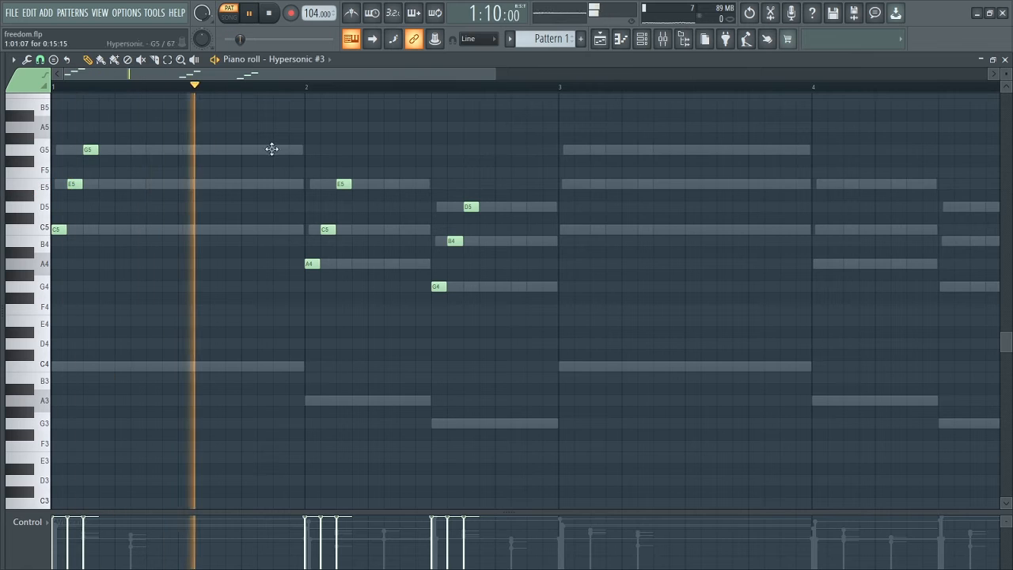
key("space")
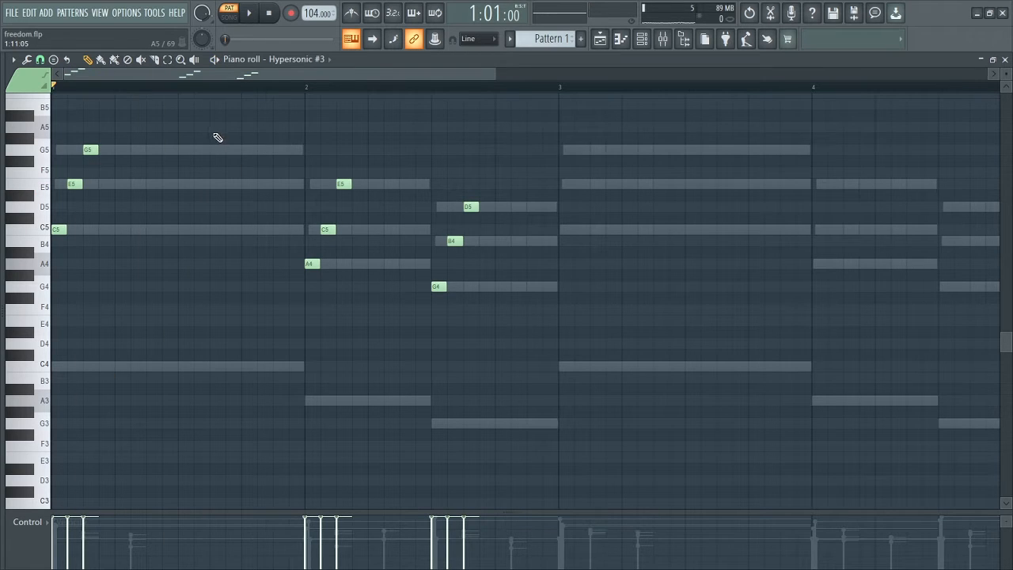
Add a short G5, E5 and C5 chord at step 11 of bar 1 in Hypersonic #3 and check it by playback
left_click_drag(215, 144, 215, 150)
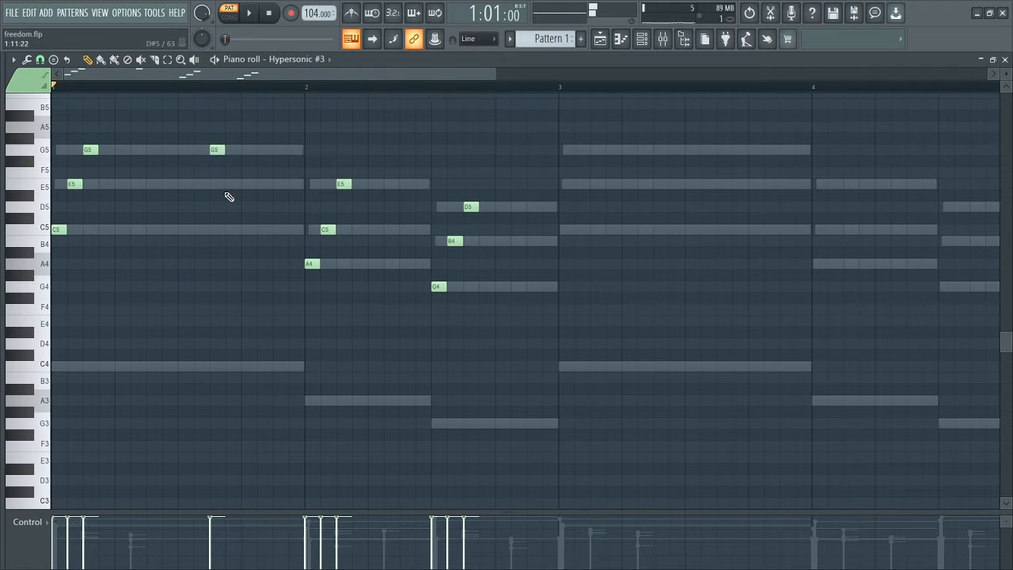
left_click(215, 183)
left_click(214, 229)
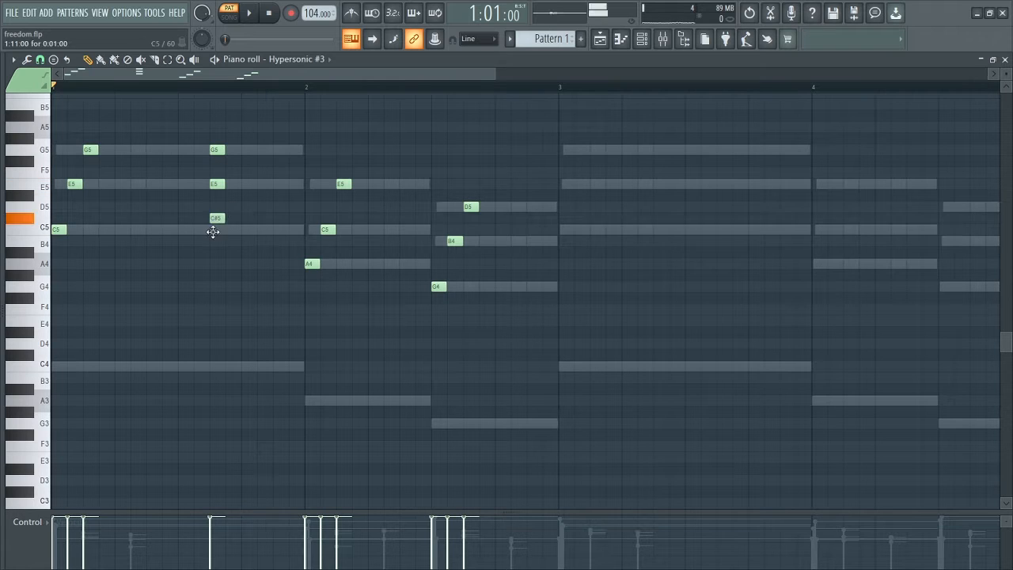
key("space")
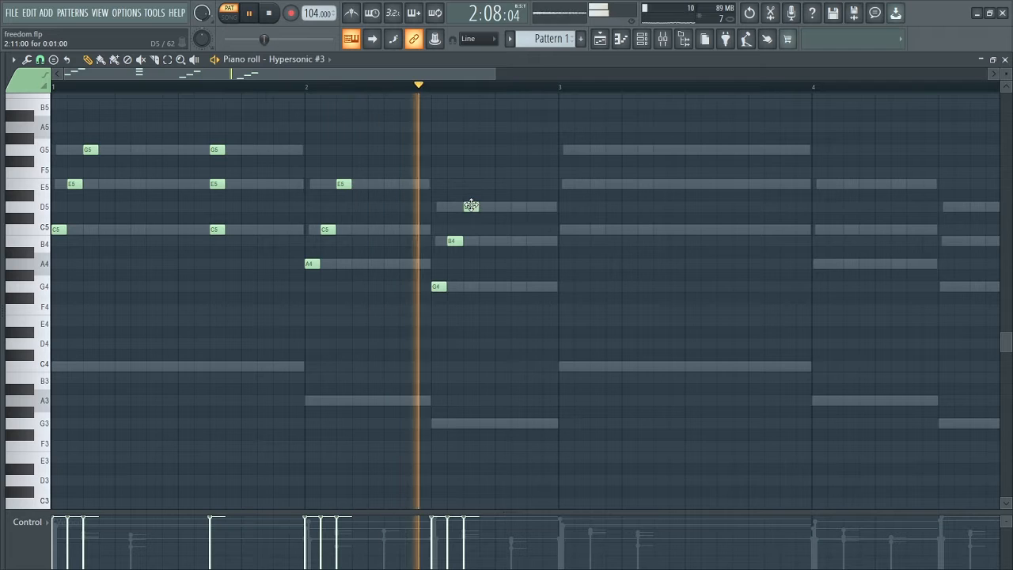
key("space")
key("space")
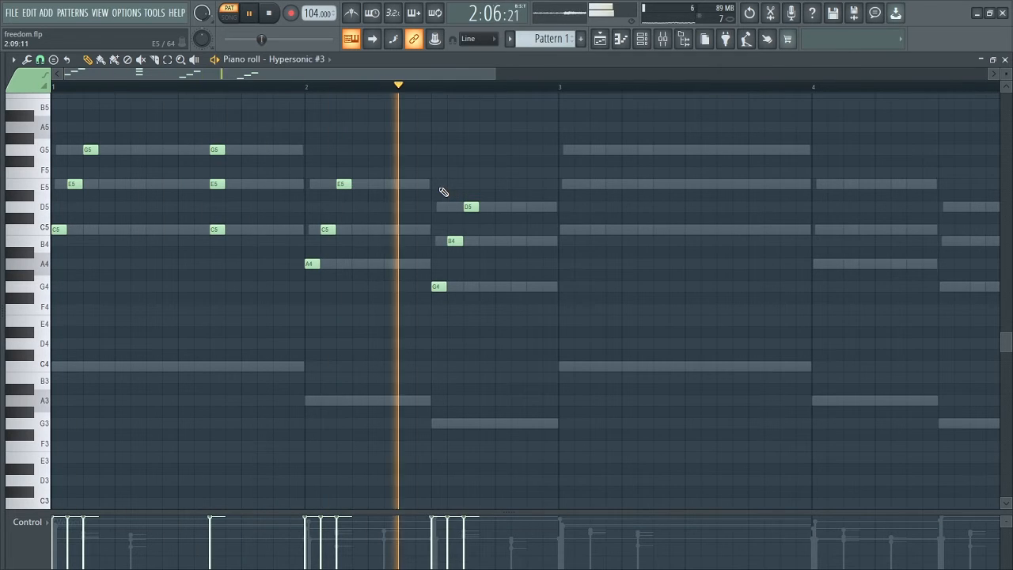
key("space")
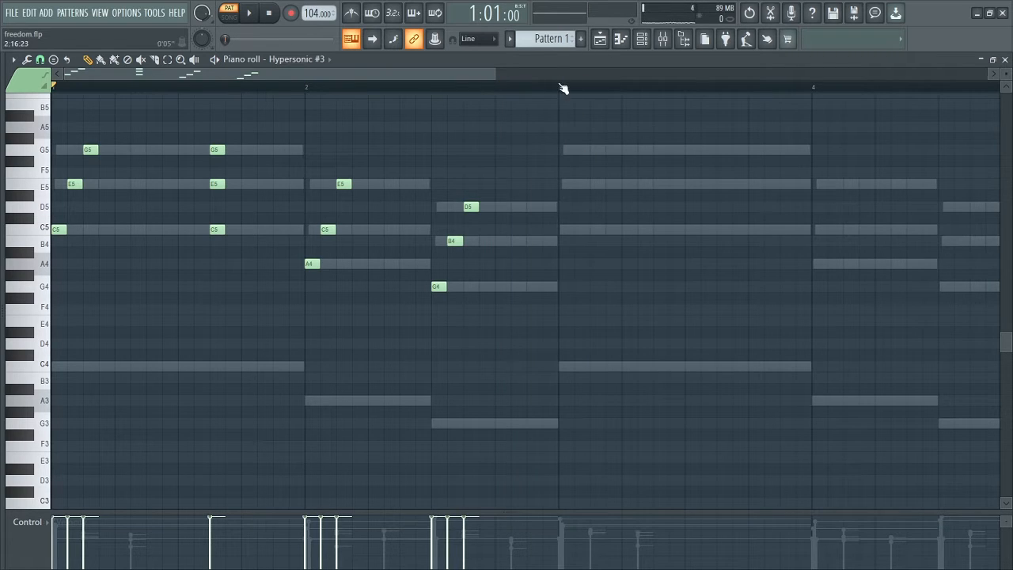
Duplicate the Hypersonic #3 notes of bars 1 and 2 into bars 3 and 4
left_click_drag(557, 93, 24, 174)
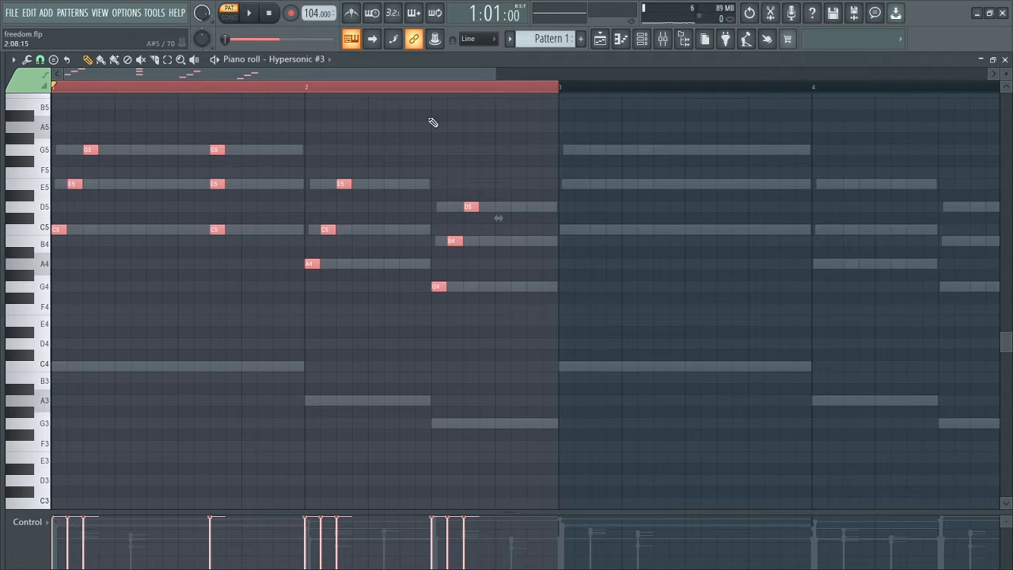
key("ctrl+b")
left_click_drag(528, 75, 754, 75)
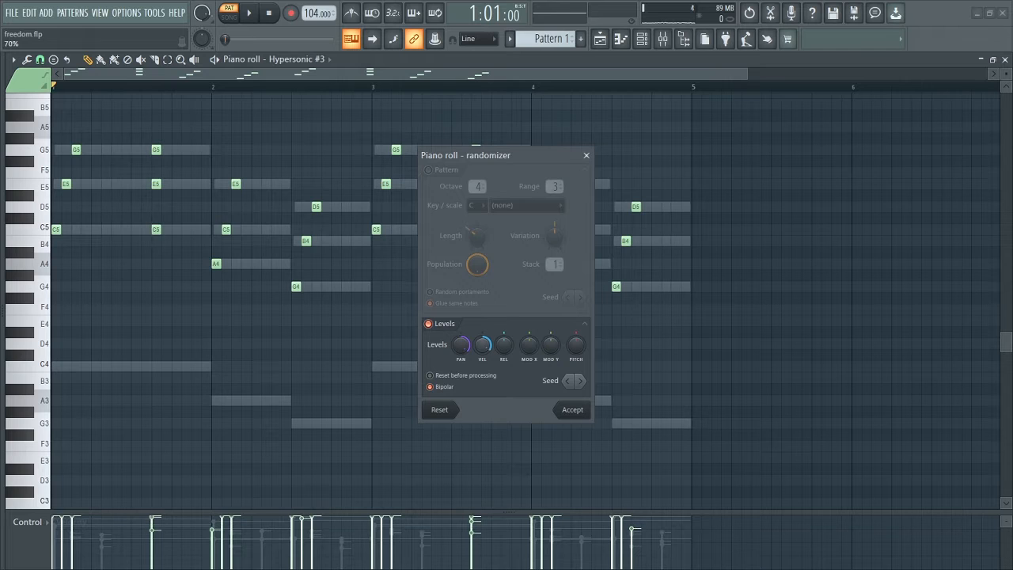
Randomize the velocity and pan levels of the Hypersonic #3 notes, with pan at 63%, and play back the result
mouse_move(457, 355)
left_mouse_down()
mouse_move(457, 329)
mouse_move(461, 347)
left_mouse_up()
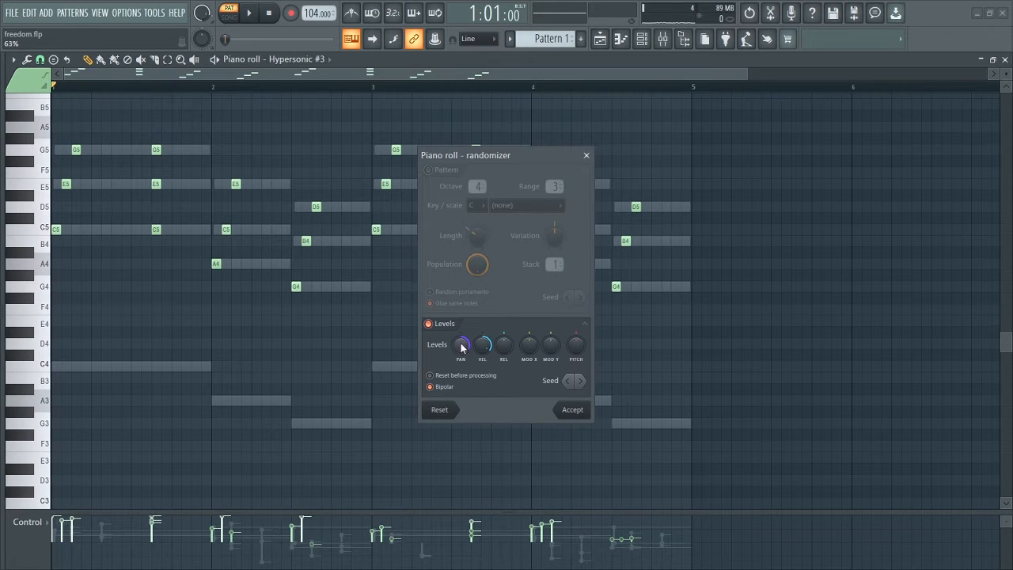
left_click(571, 410)
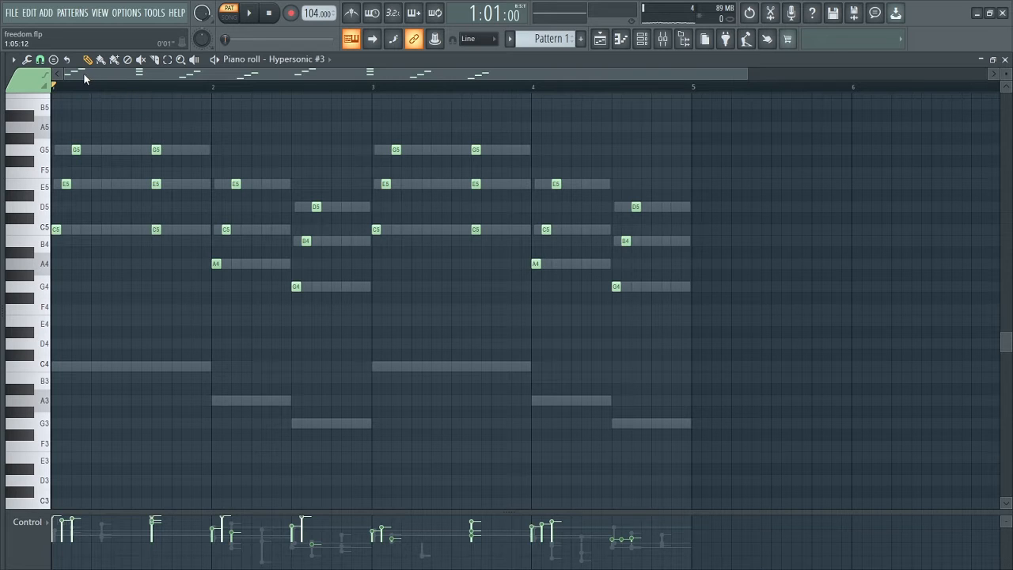
key("space")
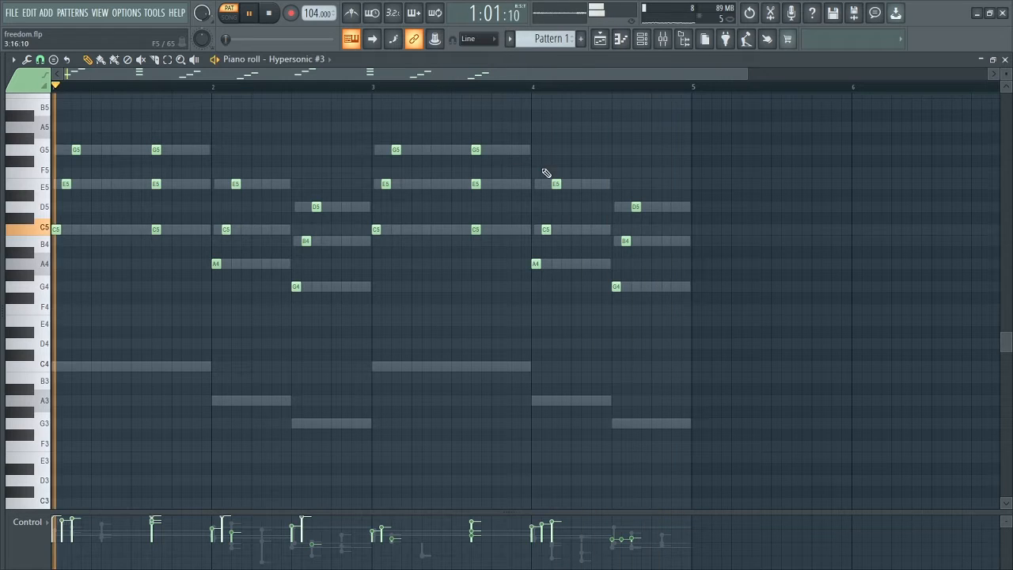
Add Fruity Parametric EQ 2 to mixer Insert 3 with the 20Hz + 18kHz cut preset and lower its low-pass band to about 4451 Hz
key("space")
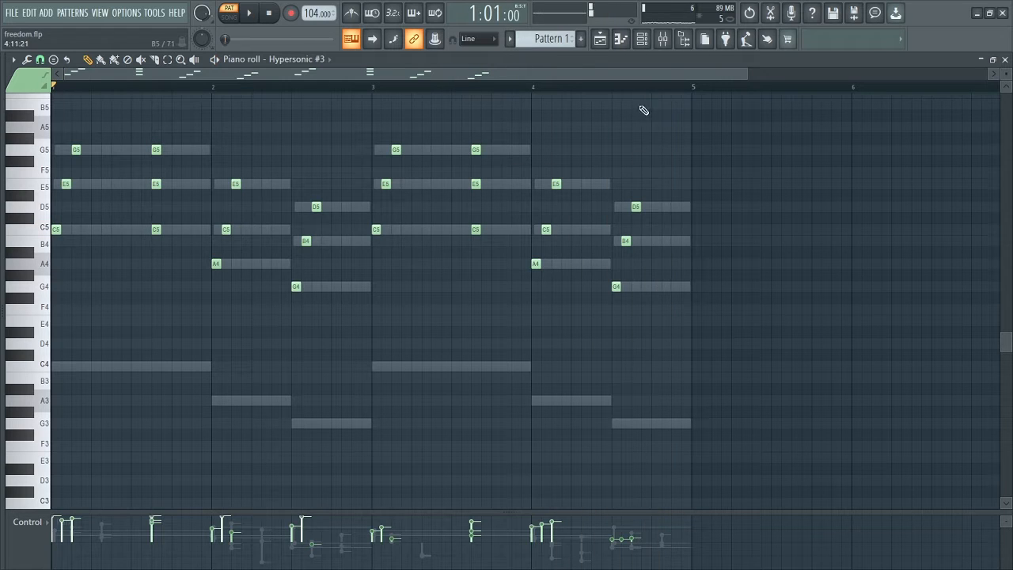
left_click(656, 39)
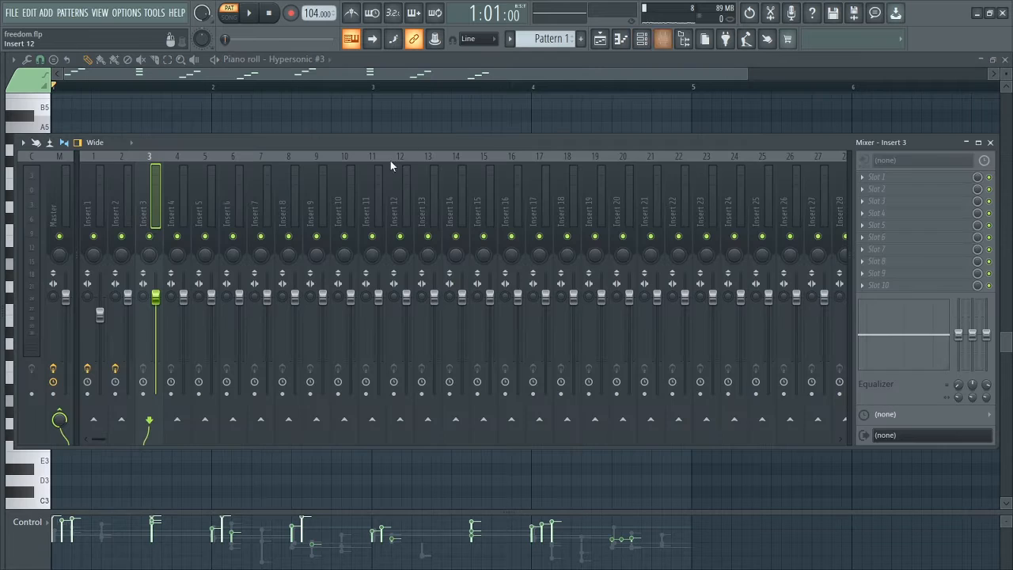
left_click(867, 180)
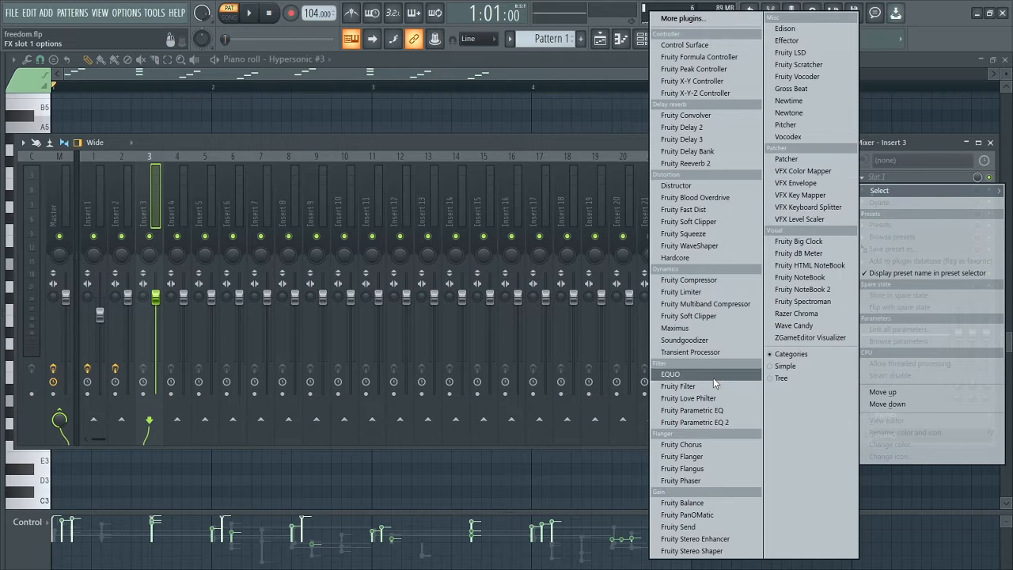
left_click(712, 421)
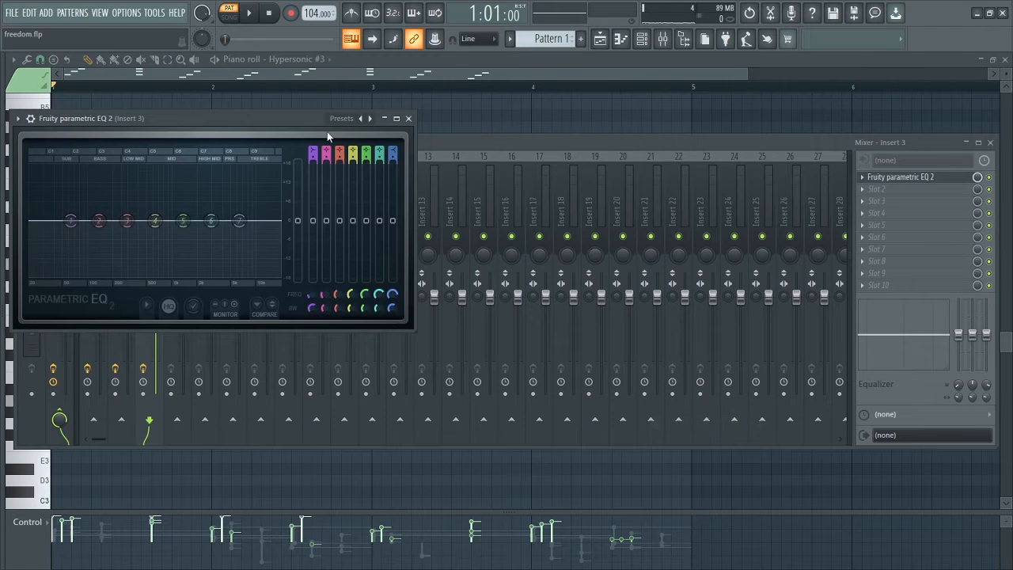
left_click(339, 119)
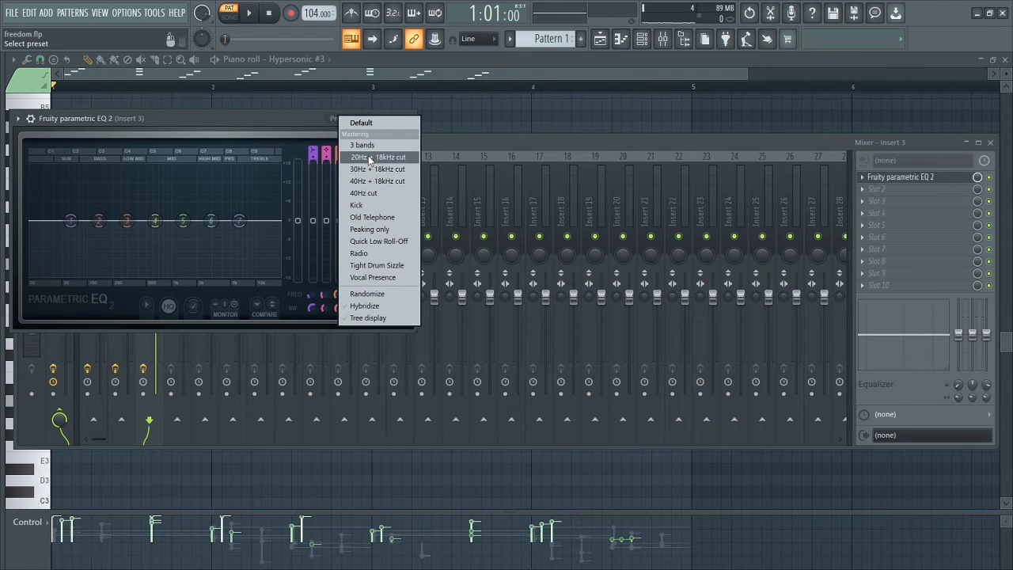
left_click(368, 158)
key("space")
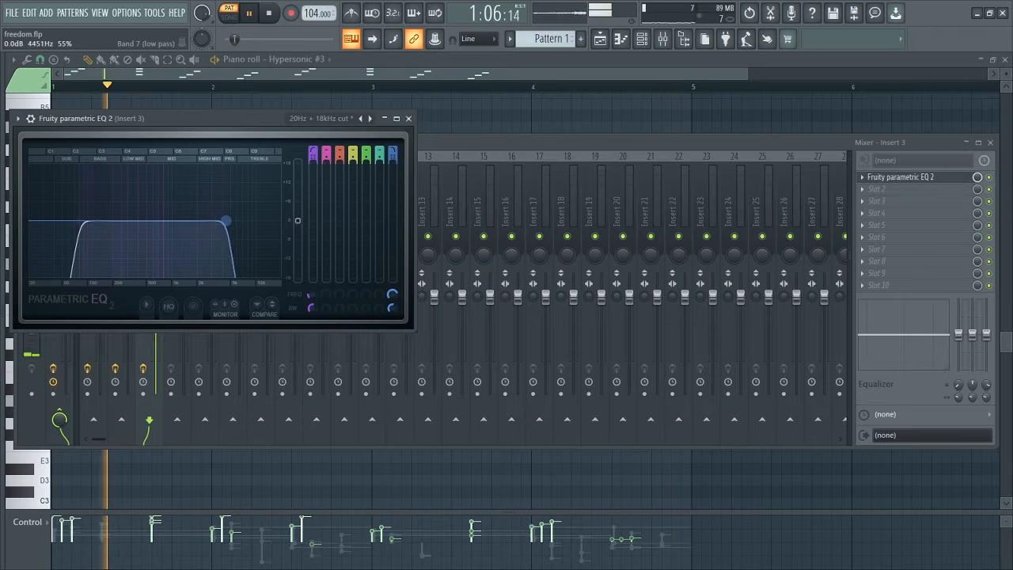
key("space")
left_click(409, 119)
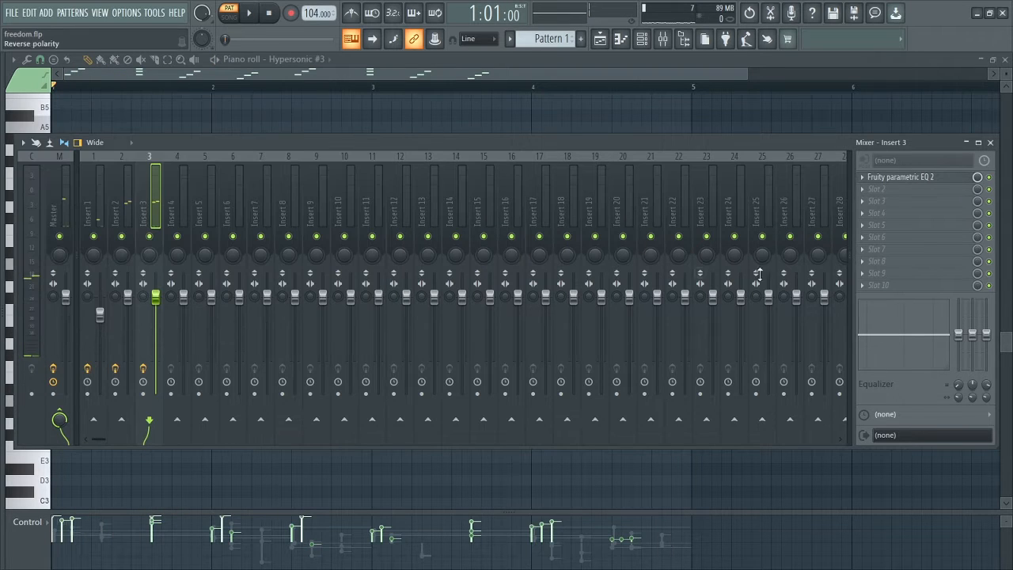
Add Fruity Reeverb 2 after the EQ on Insert 3, setting its low cut to 84 Hz and high cut to 6.2 kHz, checking by playback
left_click(863, 190)
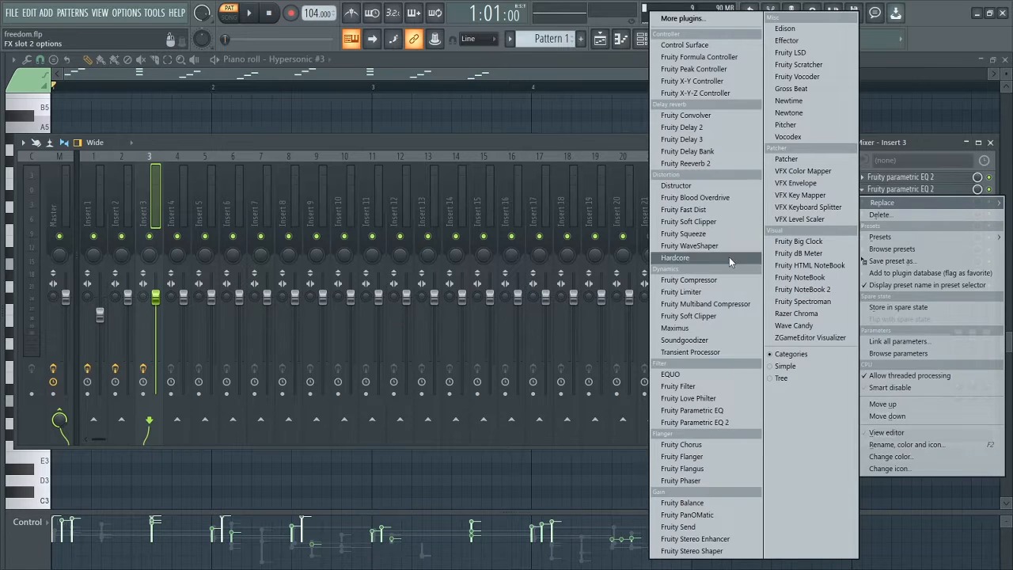
left_click(696, 163)
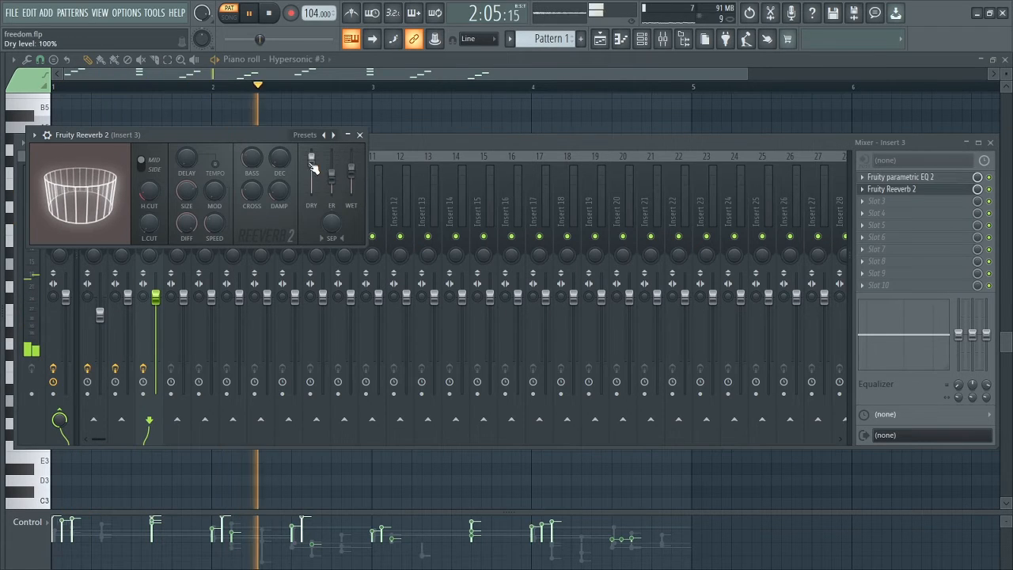
left_click_drag(314, 164, 314, 162)
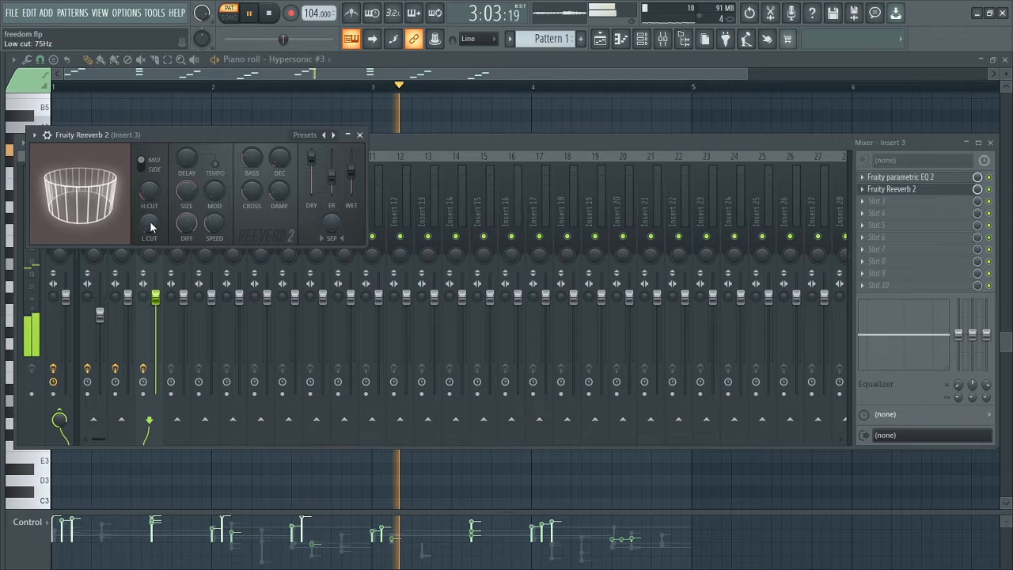
key("space")
left_click_drag(150, 231, 151, 227)
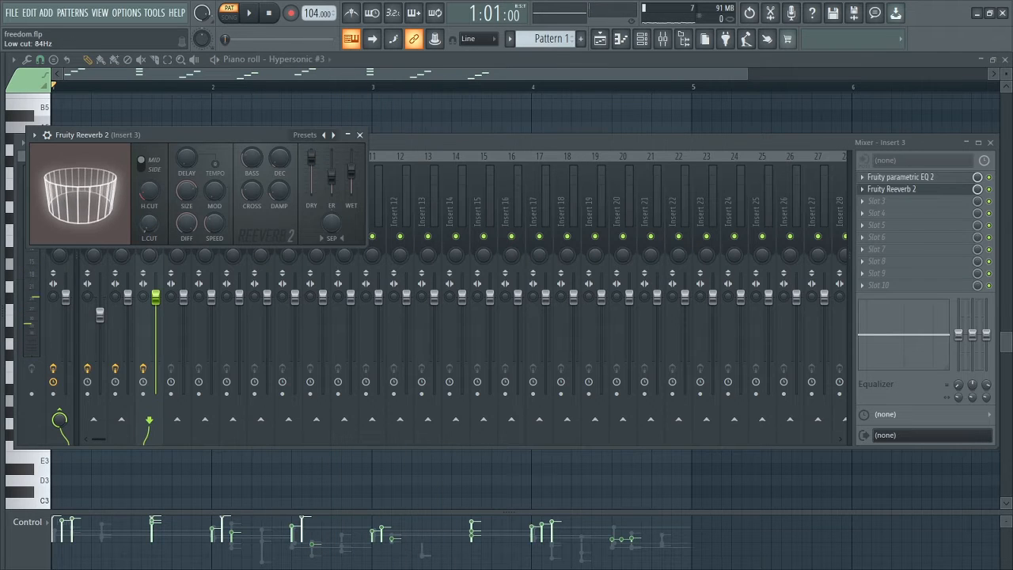
key("space")
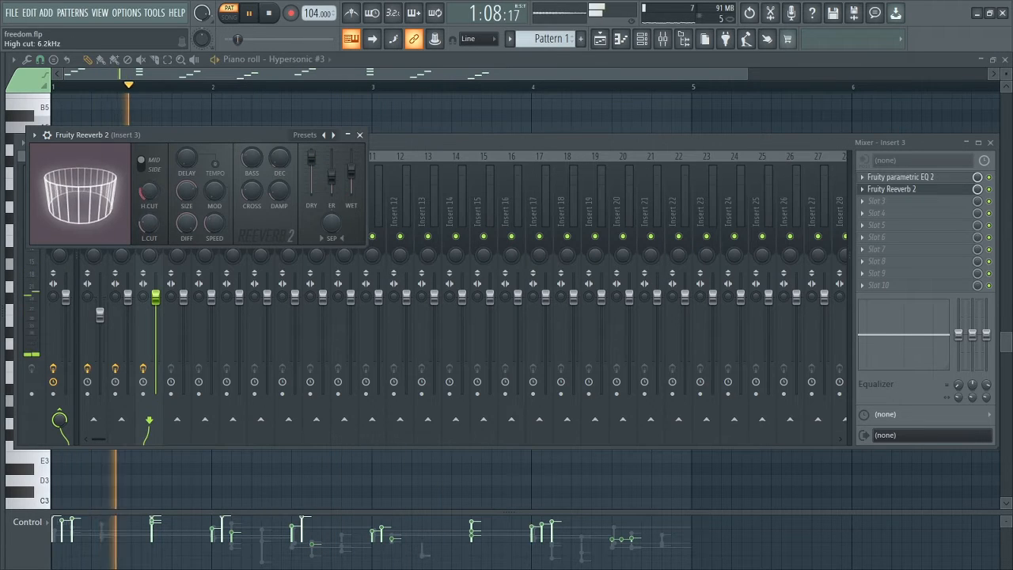
left_click(359, 135)
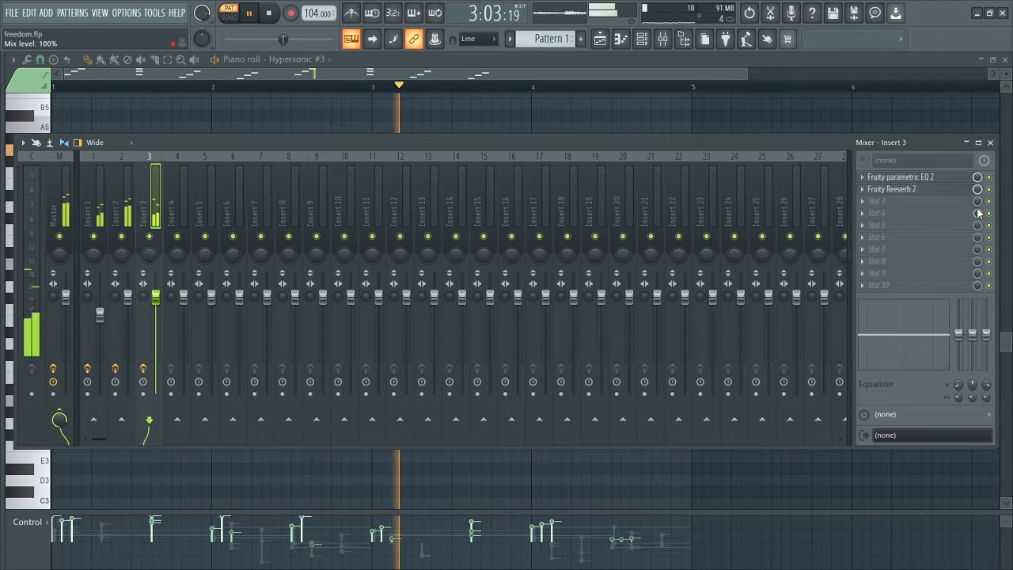
key("space")
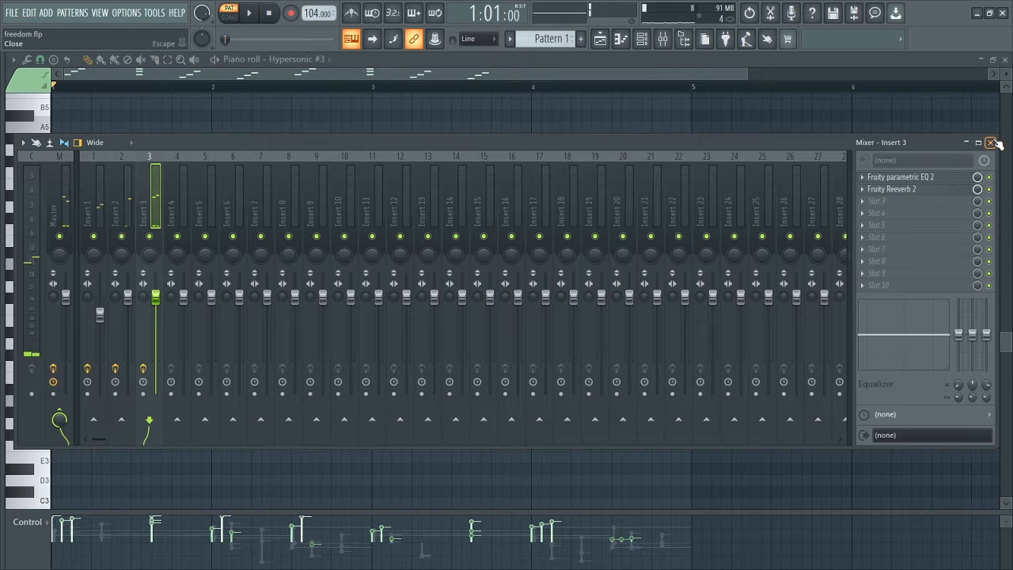
left_click(990, 142)
left_click(747, 204)
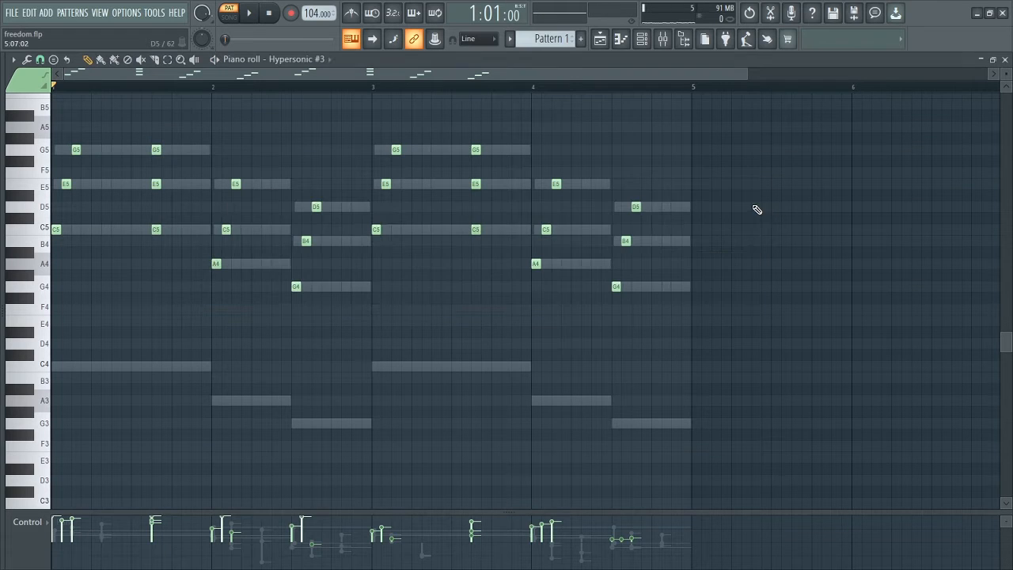
Place Pattern 1 on playlist Track 1 at bar 1, duplicate it to bar 5, and play the arrangement in song mode
left_click(599, 39)
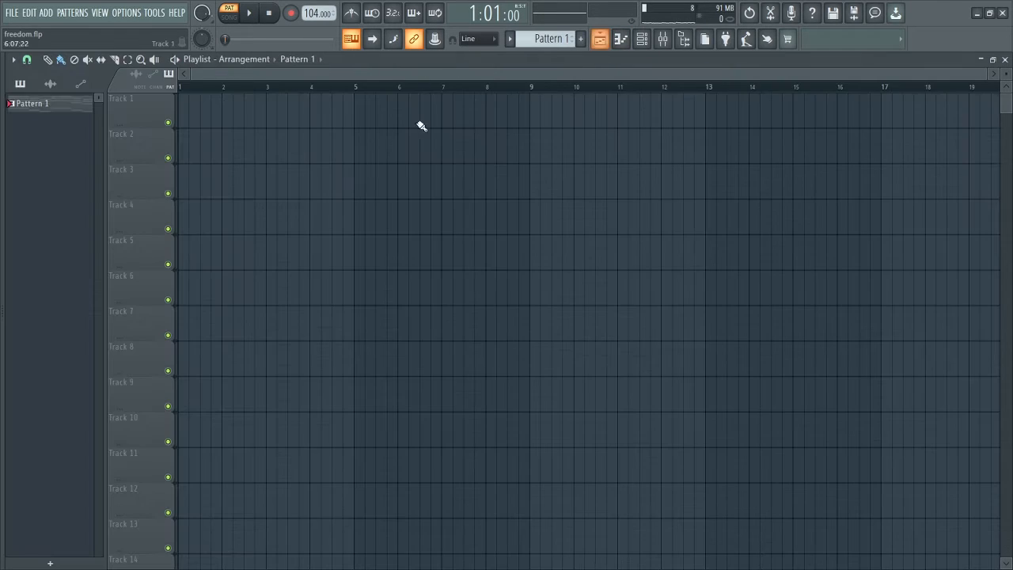
left_click(189, 113)
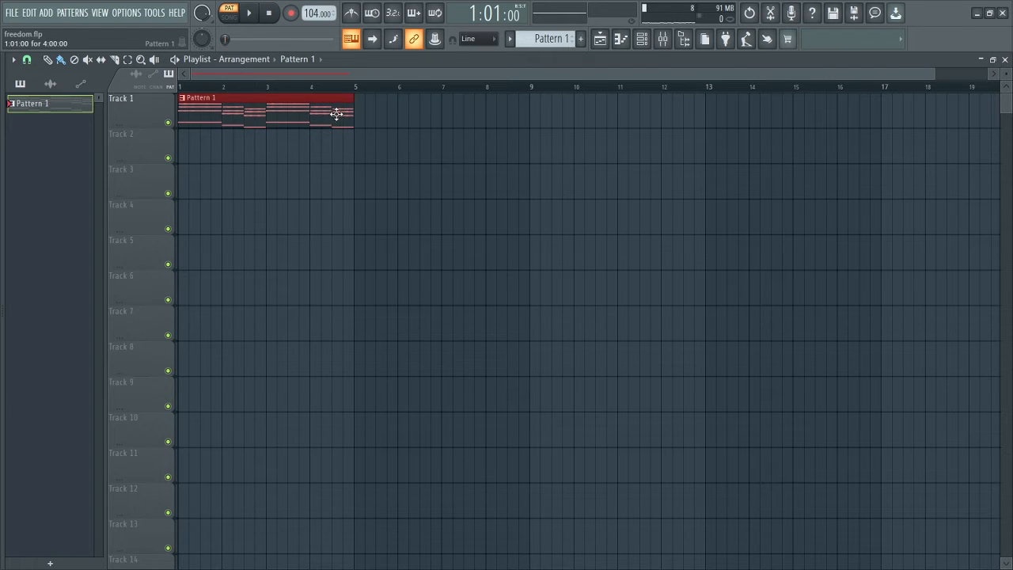
key("ctrl+b")
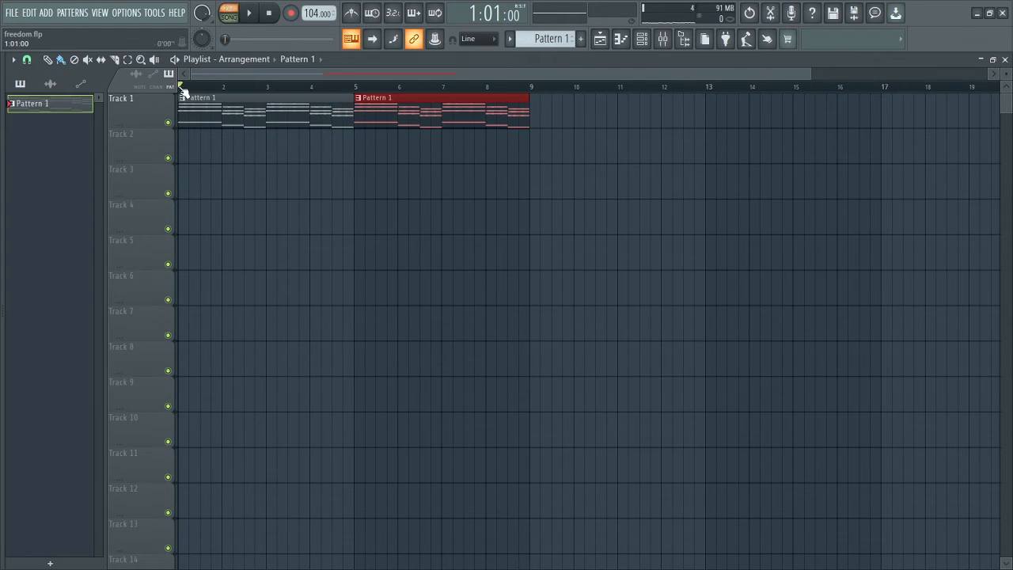
left_click(182, 88)
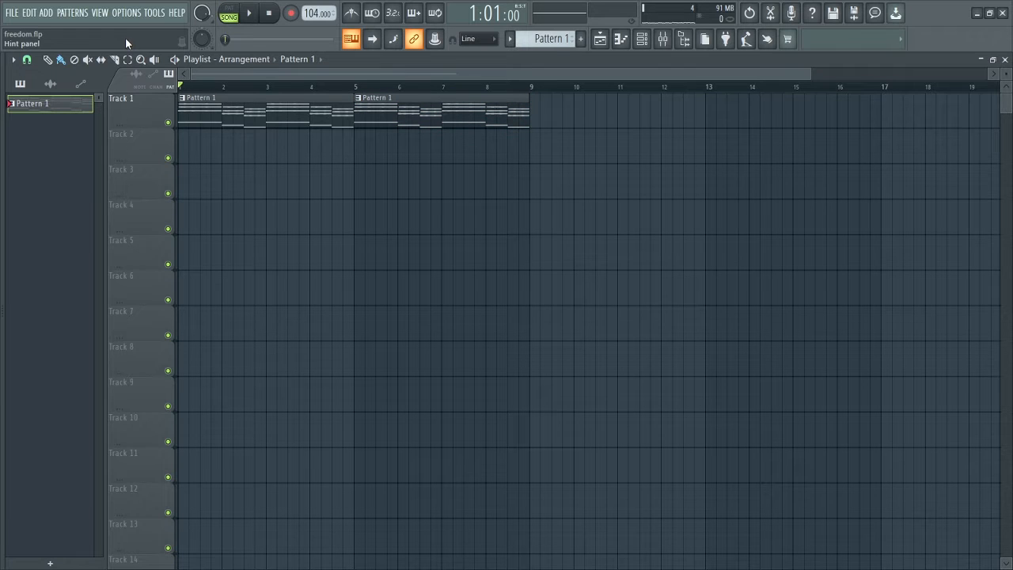
key("space")
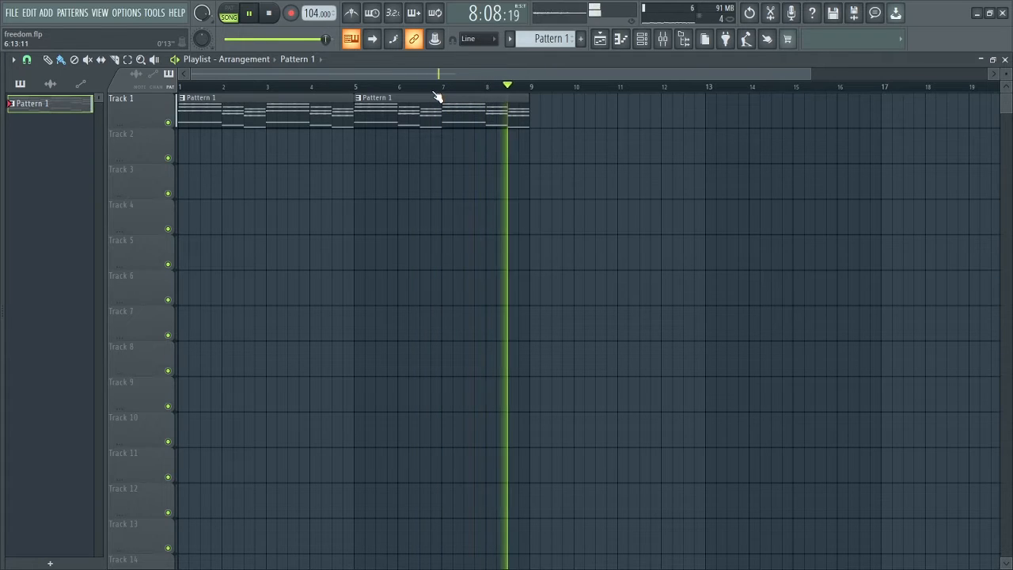
key("space")
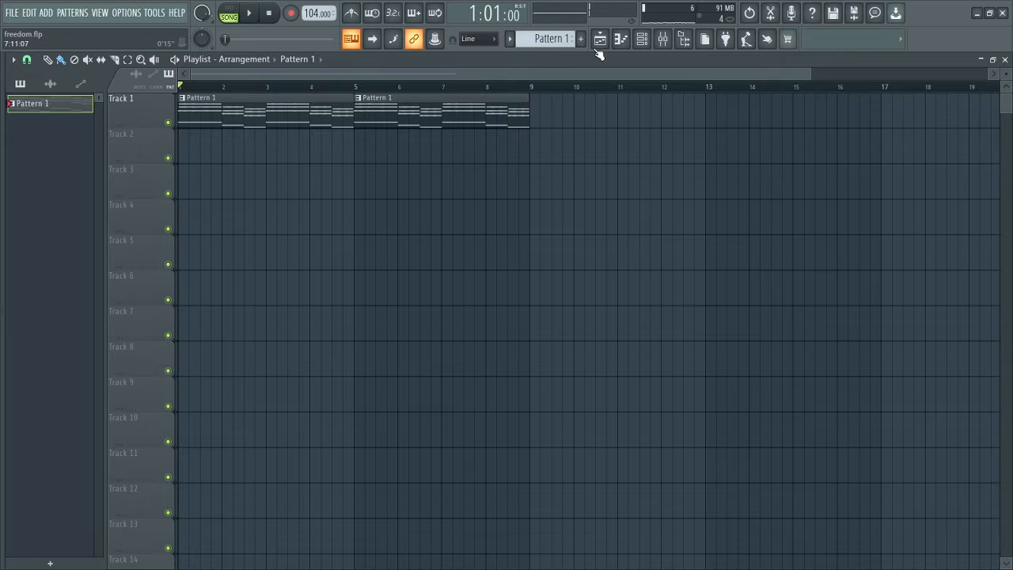
Widen the browser, audition the PC Agogo Hi samples, and load PC Agogo Hi V01 into a new channel
left_click(641, 38)
left_click_drag(444, 203, 453, 202)
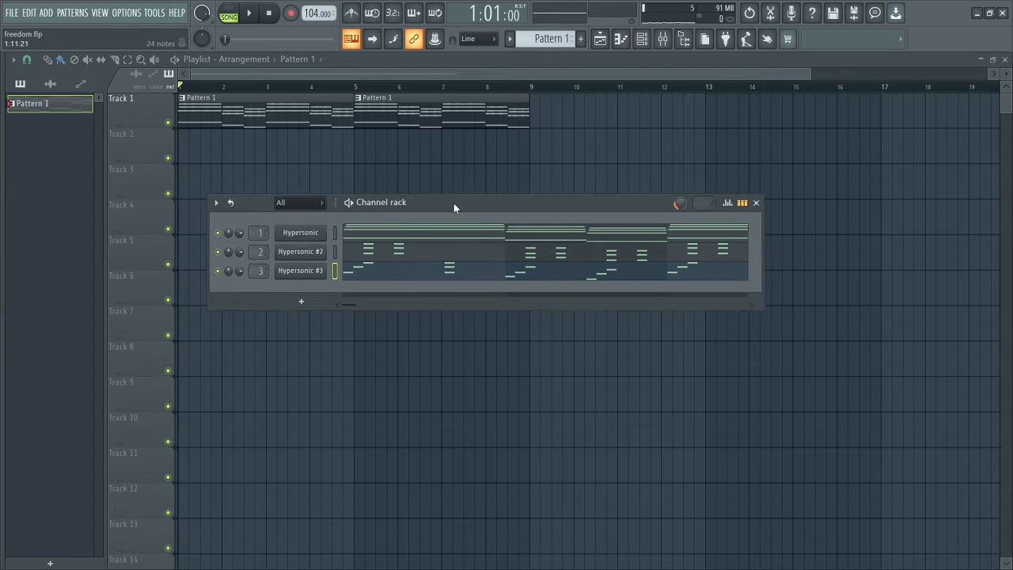
left_click_drag(3, 267, 120, 270)
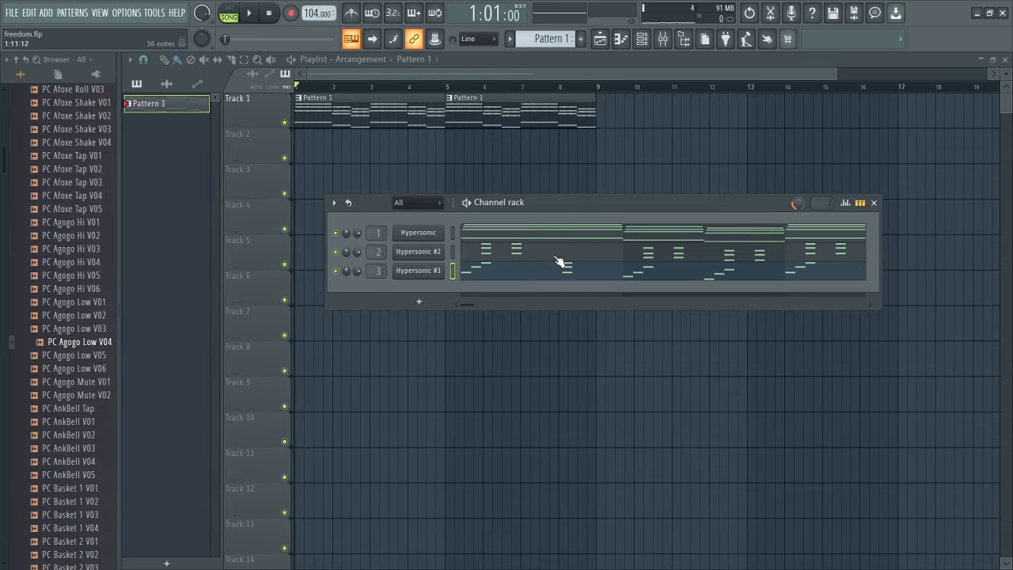
left_click_drag(530, 209, 510, 190)
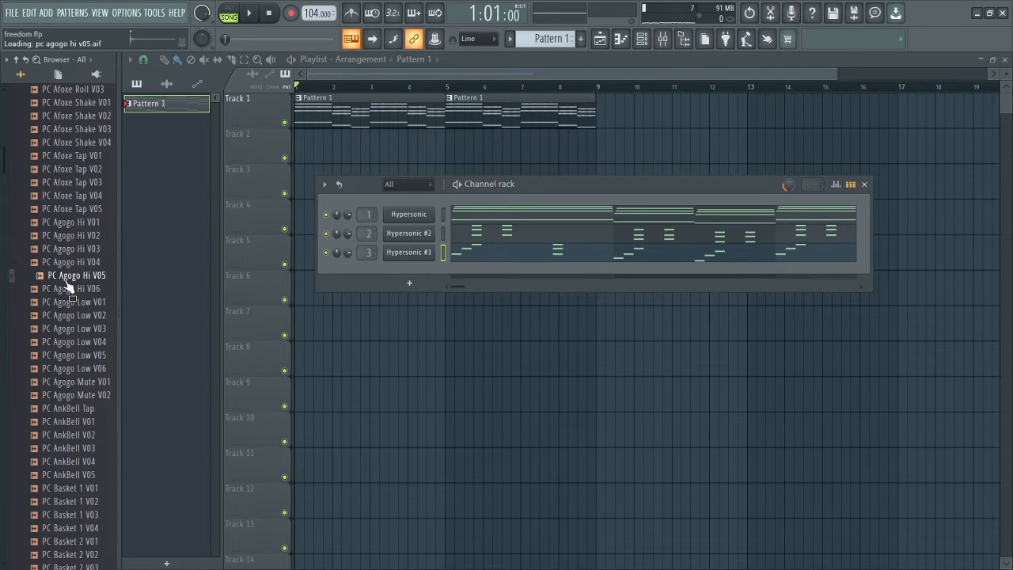
left_click(70, 236)
left_click(68, 223)
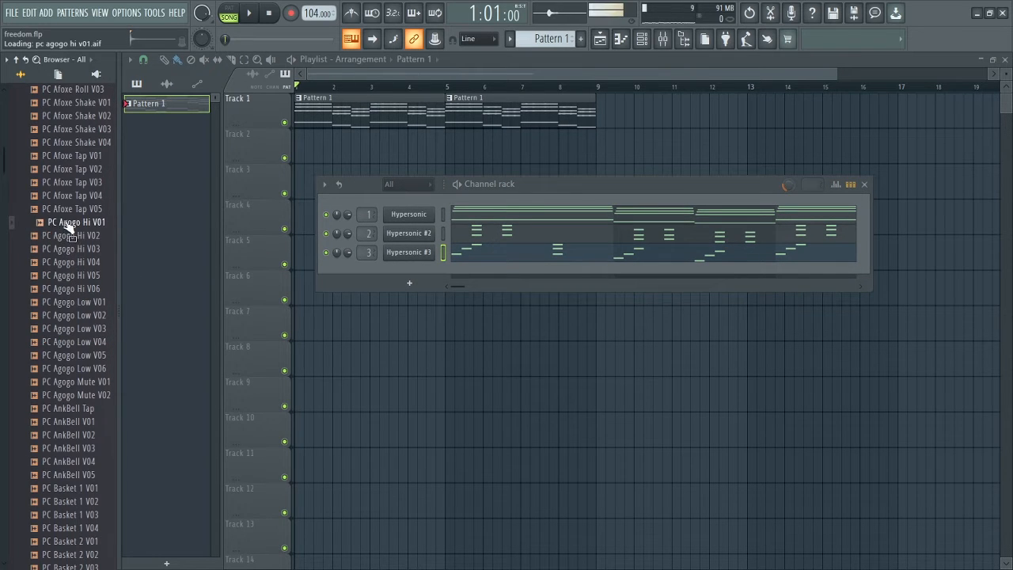
right_click(68, 224)
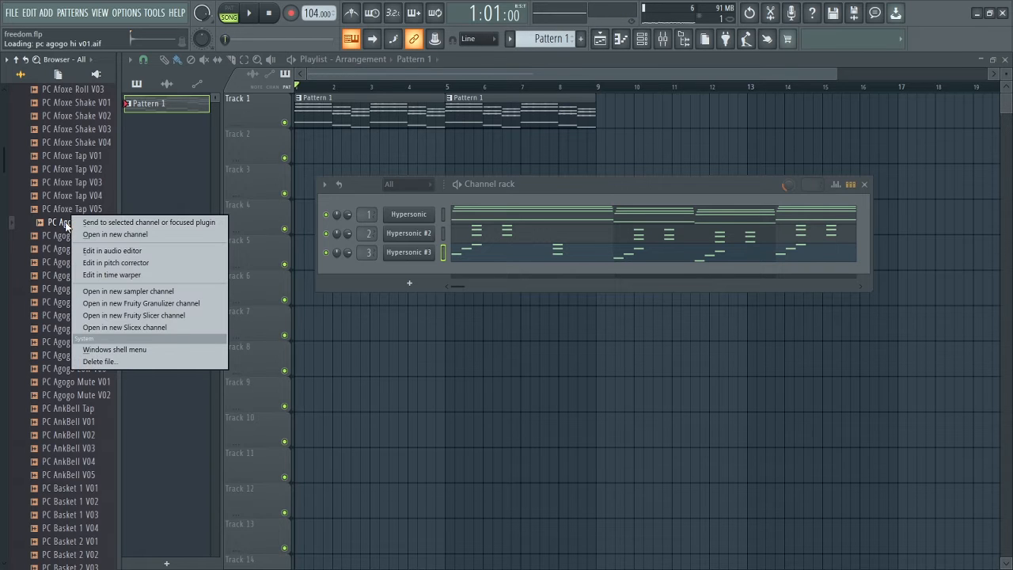
left_click(117, 235)
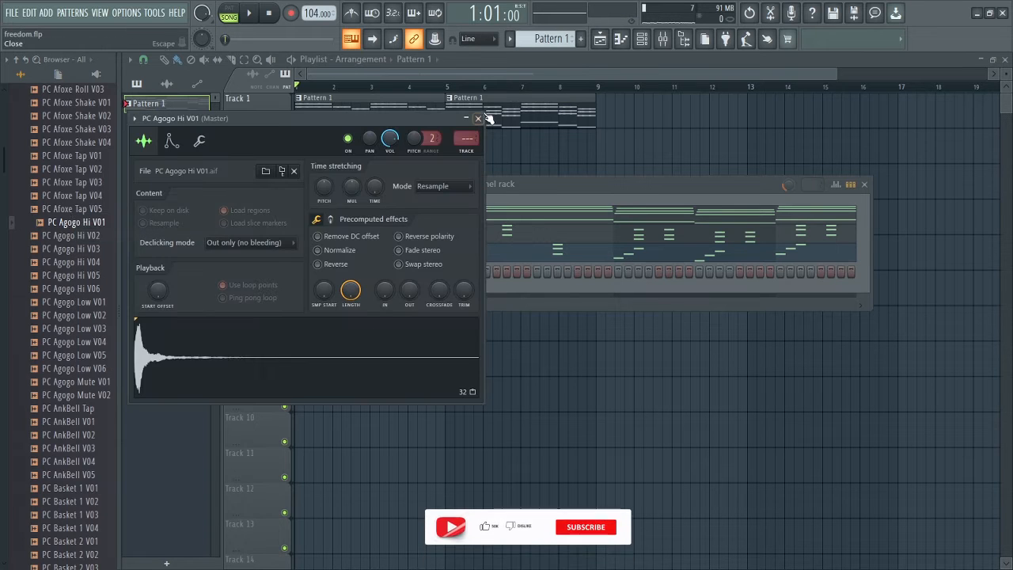
Place PC Agogo Hi V01 hits on steps 1, 4, 7, 9, 12 and 15 and duplicate that bar through bar 4, checking by song playback
left_click(480, 121)
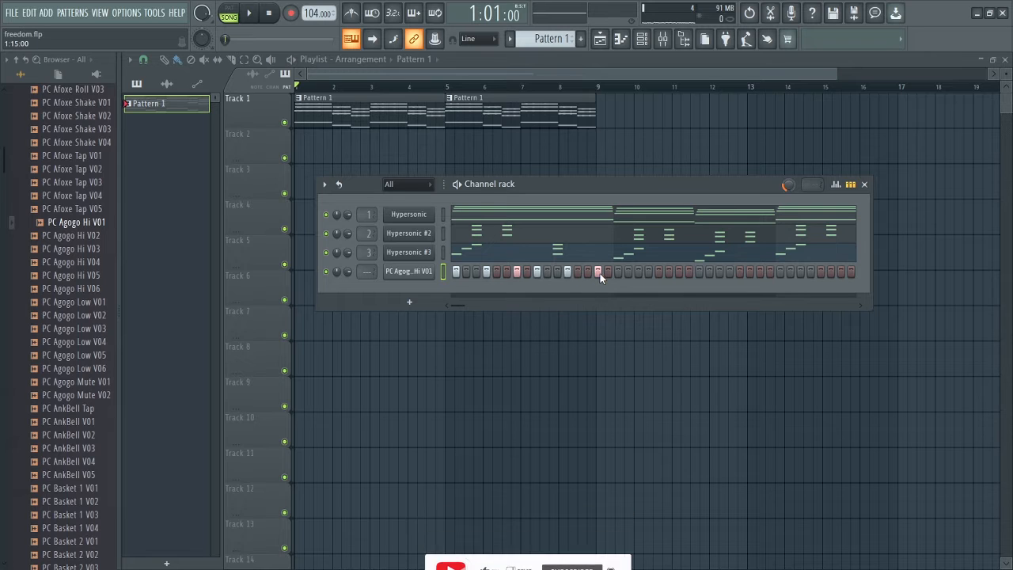
right_click(402, 272)
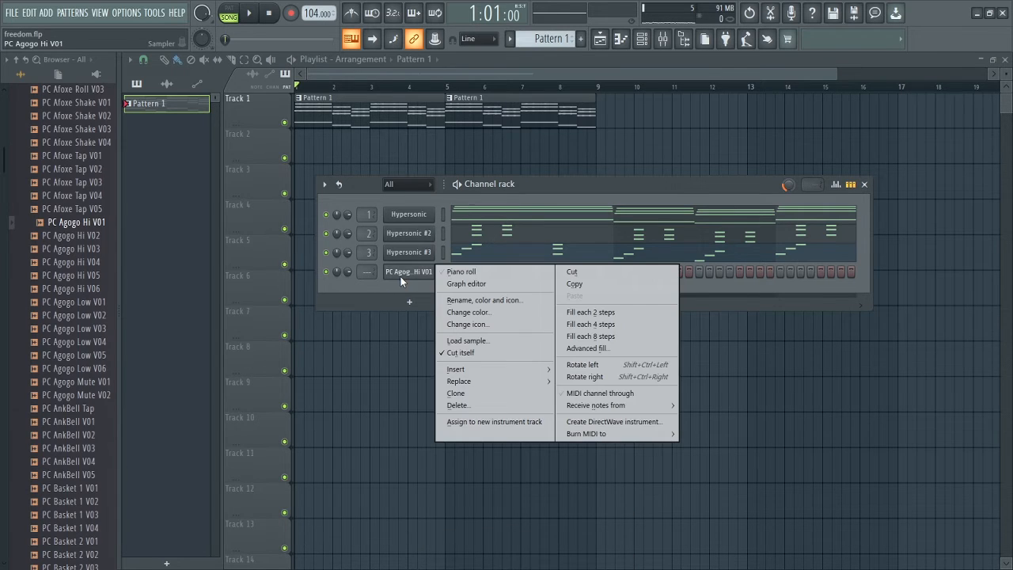
left_click(464, 274)
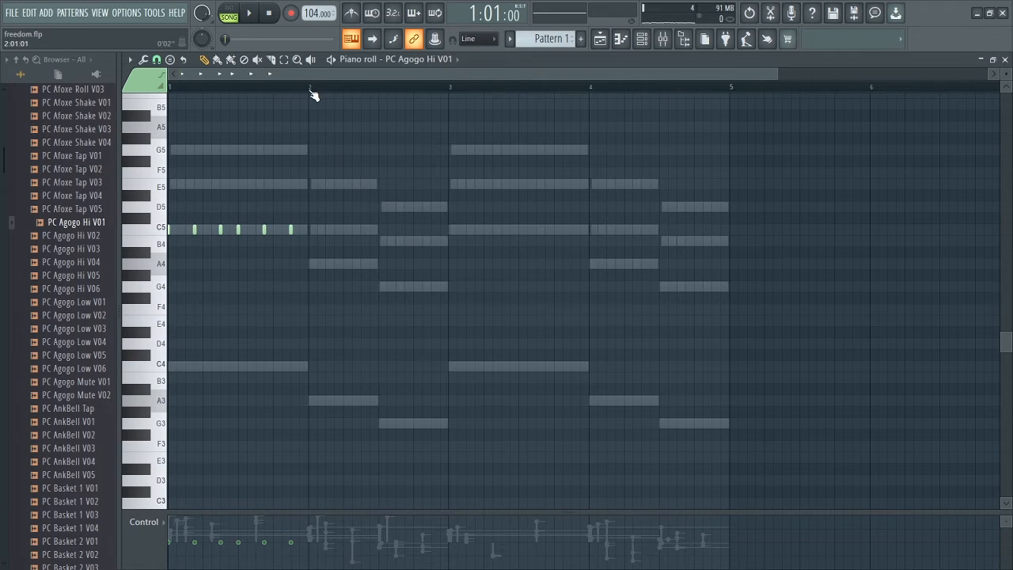
left_click_drag(313, 94, 43, 139)
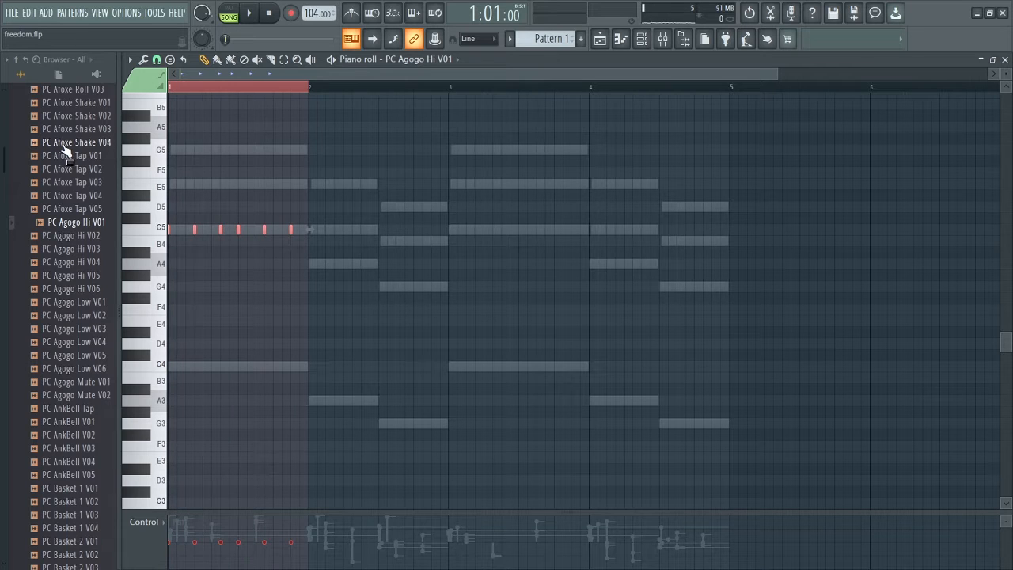
key("ctrl+b")
key("ctrl+b")
key("ctrl+b")
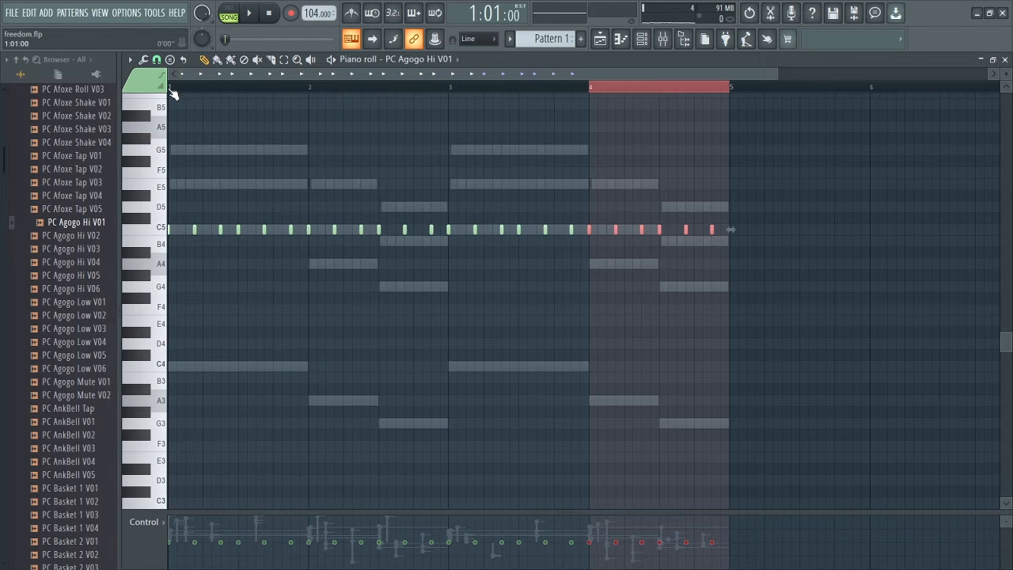
left_click(172, 91)
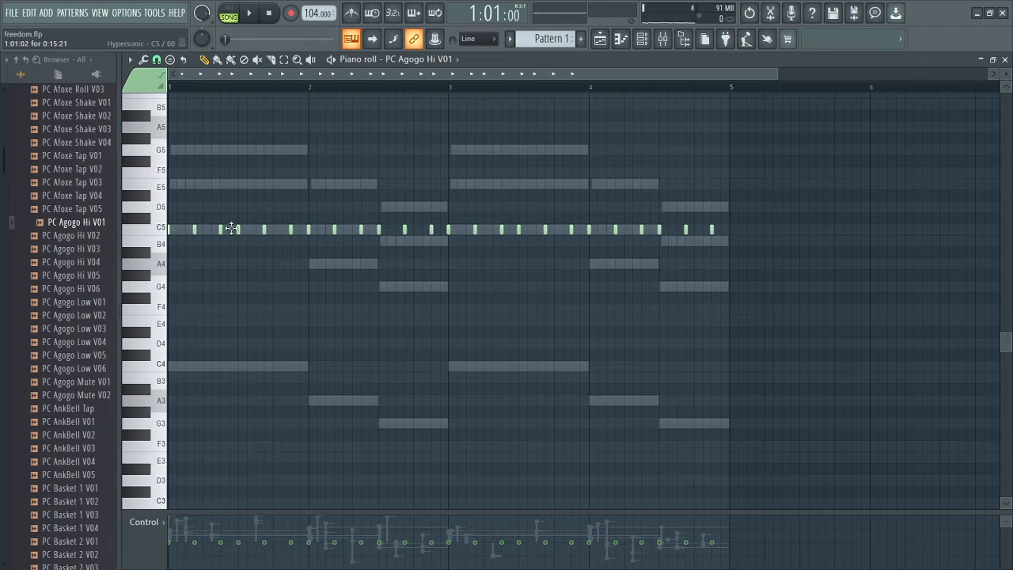
key("space")
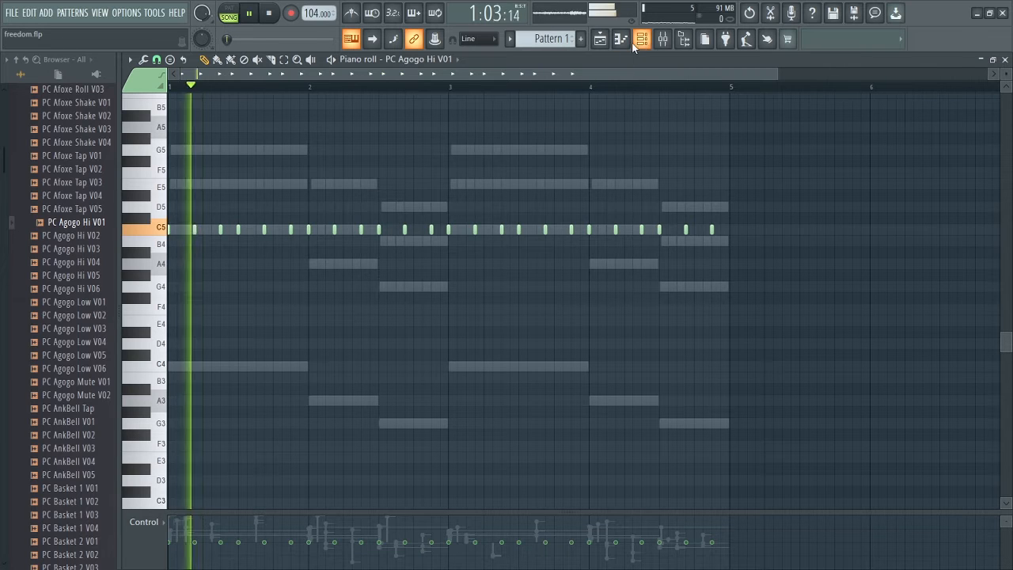
left_click(604, 41)
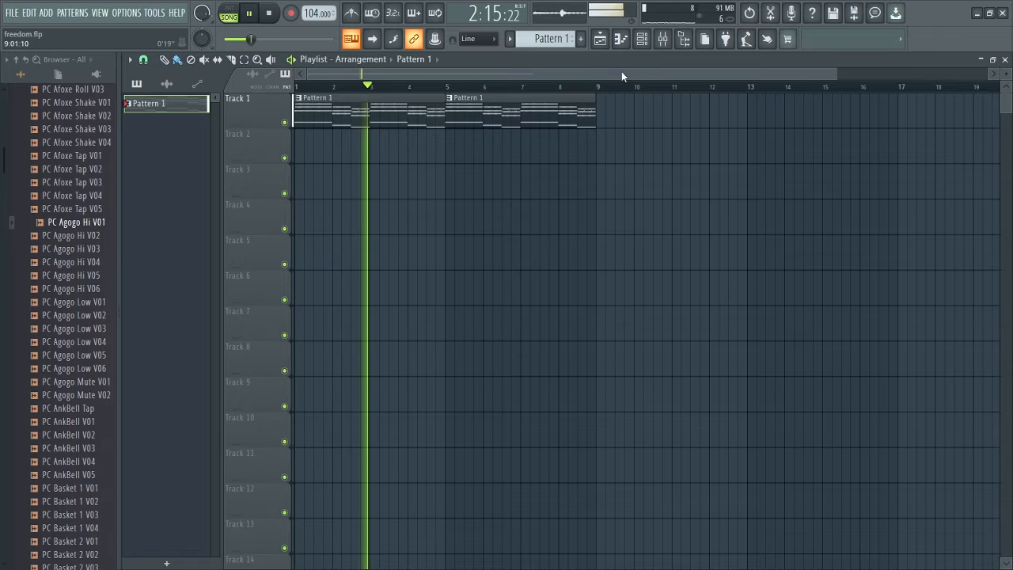
Open the PC Agogo Hi V01 channel's notes in the piano roll and play the song to check them
left_click(642, 38)
key("space")
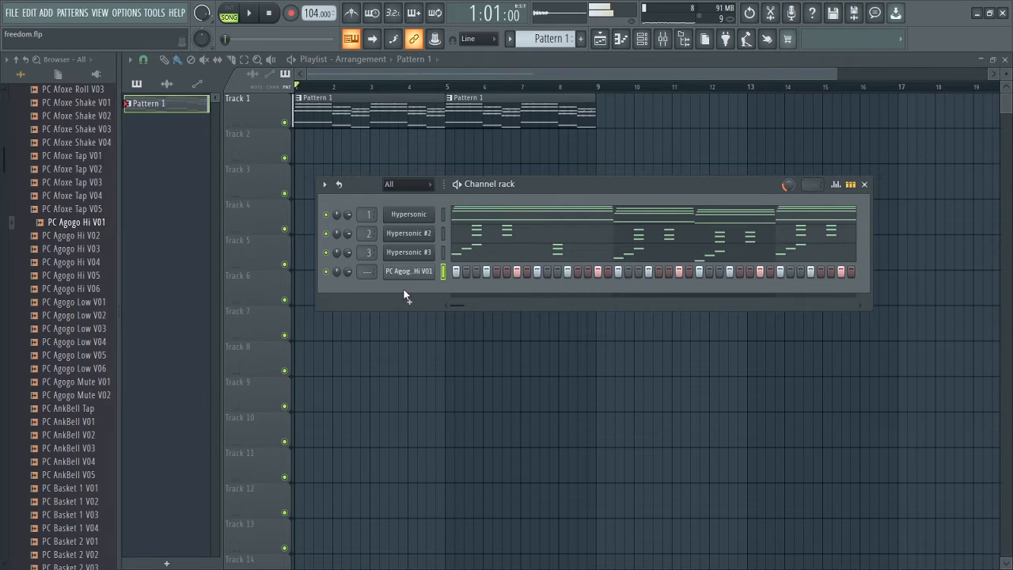
left_click(850, 185)
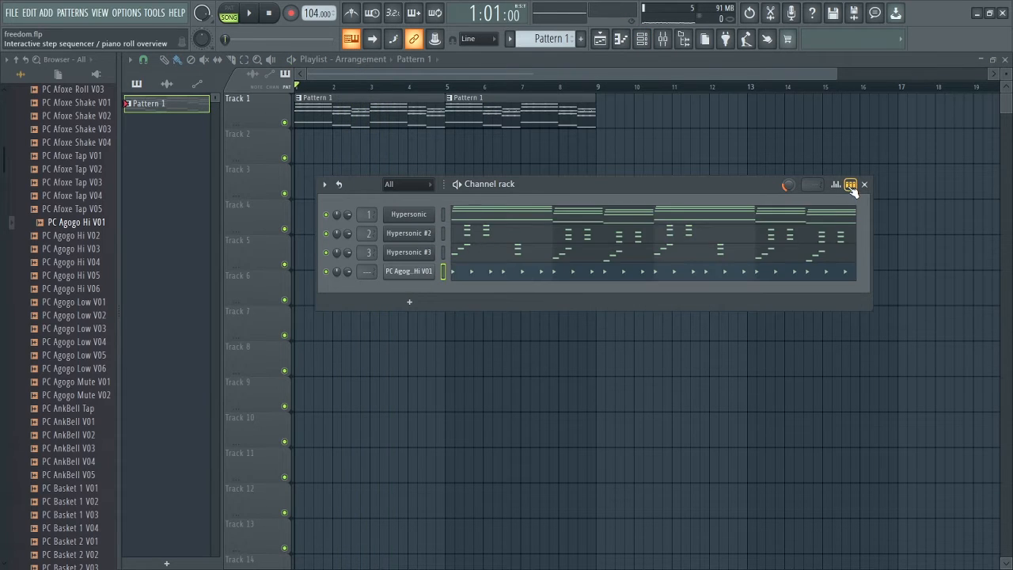
left_click(642, 280)
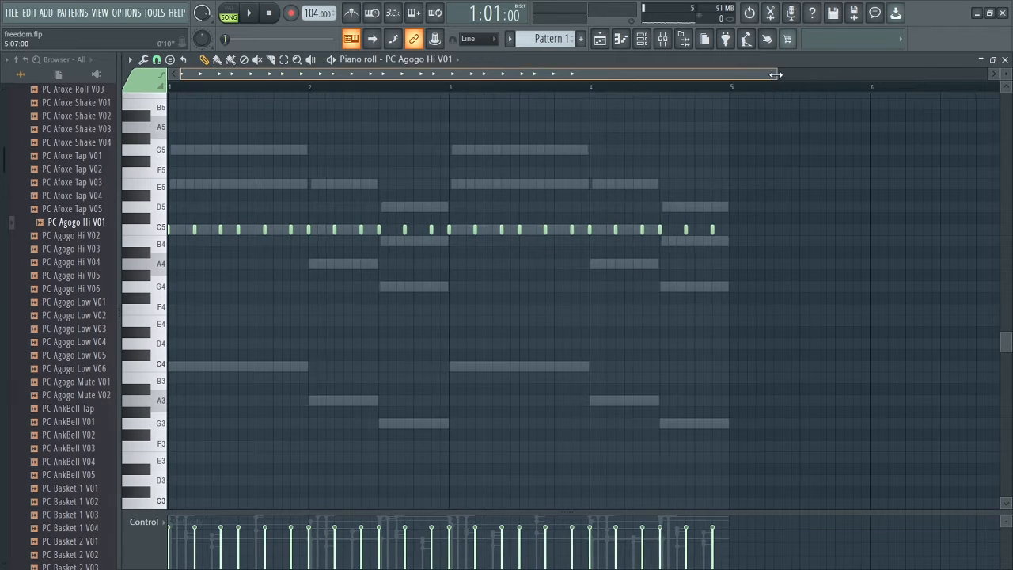
left_click_drag(783, 77, 606, 74)
key("space")
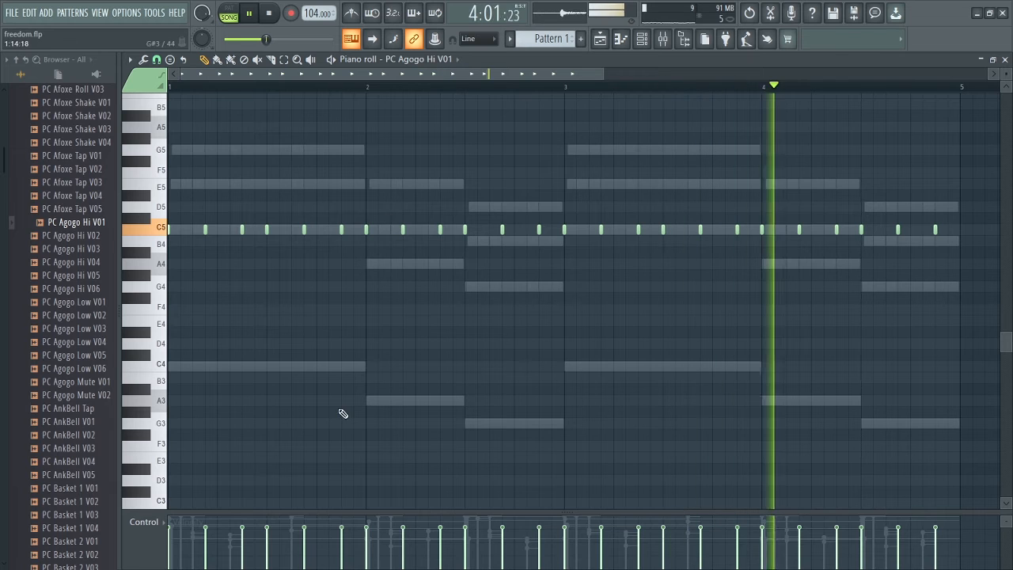
key("space")
Adjust the PC Agogo Hi V01 channel volume, balancing it against the other channels during song playback
left_click(643, 39)
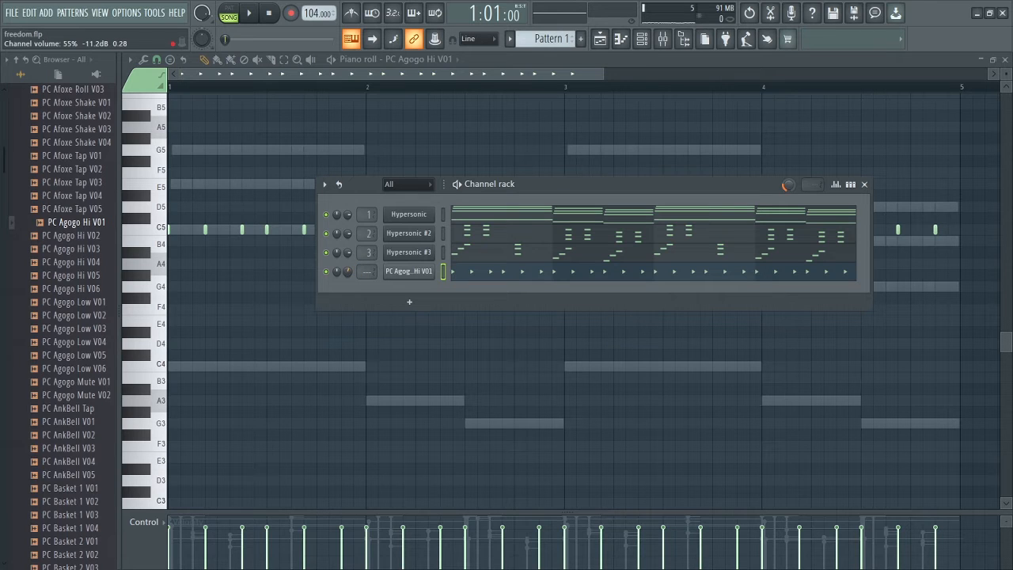
key("space")
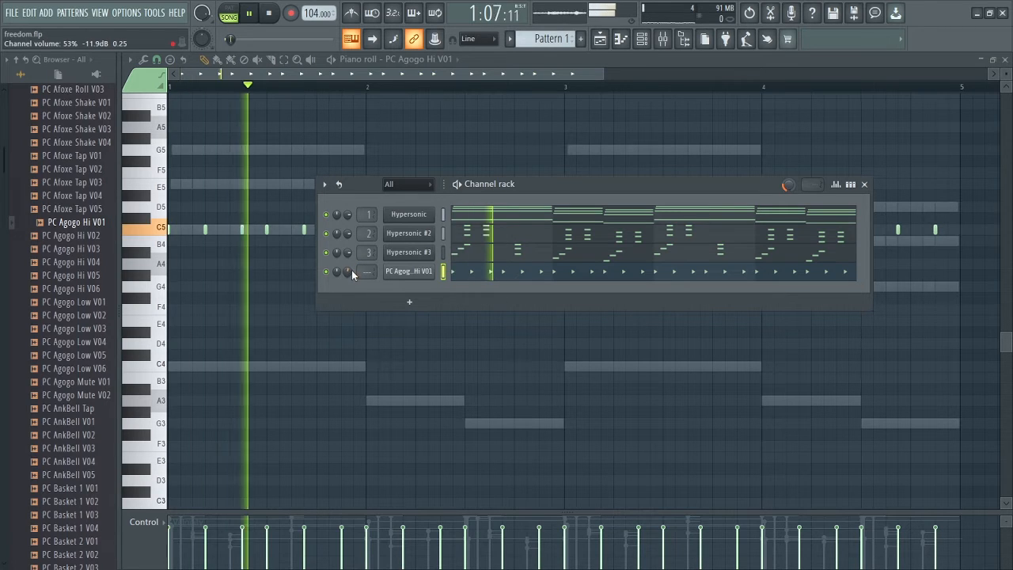
left_click_drag(350, 270, 350, 265)
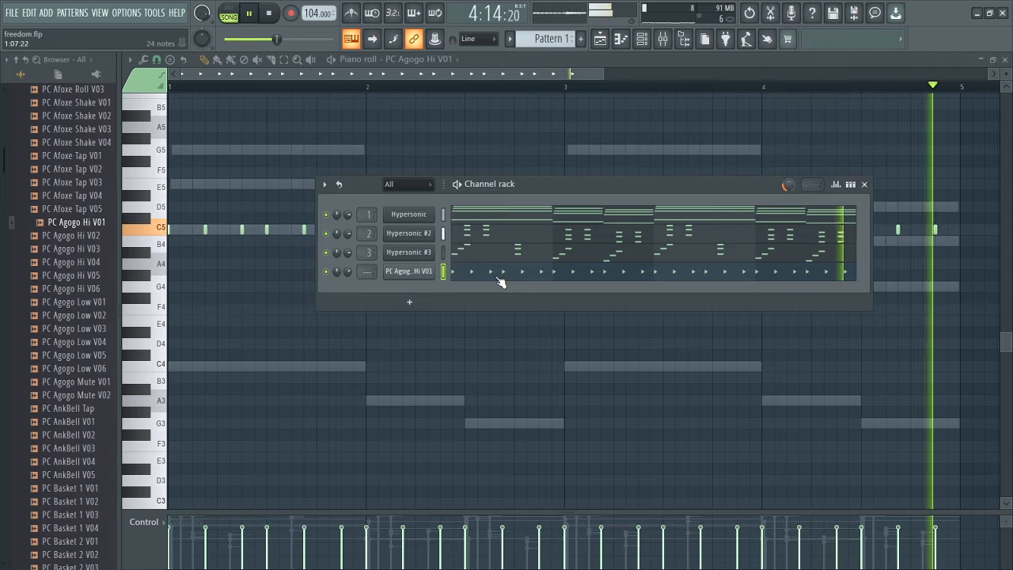
key("space")
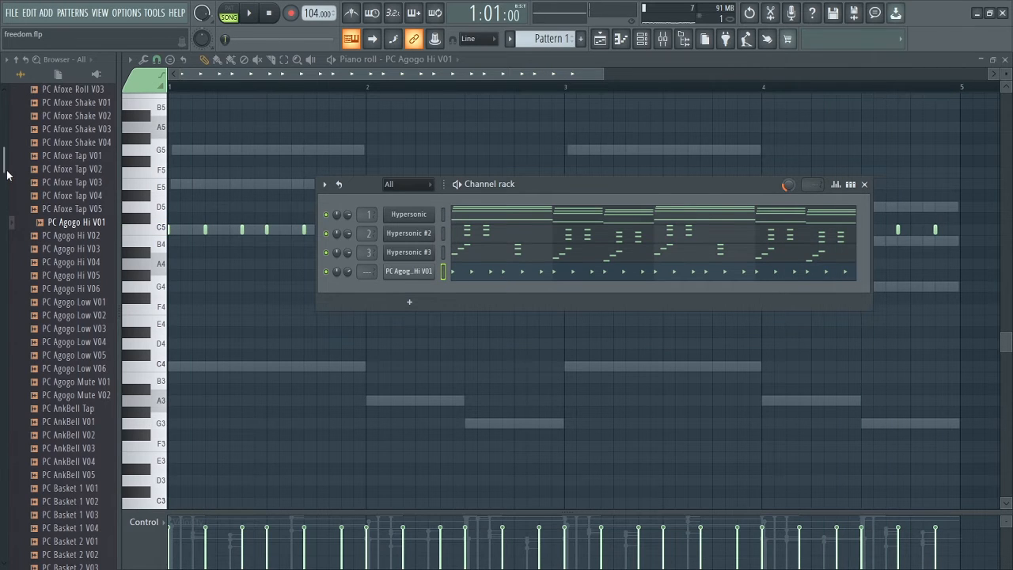
Audition the PC Cow samples in the browser, including PC Cow 3 Open V03 and several PC Cow Closed 2 and 3 variations
left_click_drag(7, 174, 18, 379)
left_click_drag(19, 380, 20, 397)
left_click(73, 120)
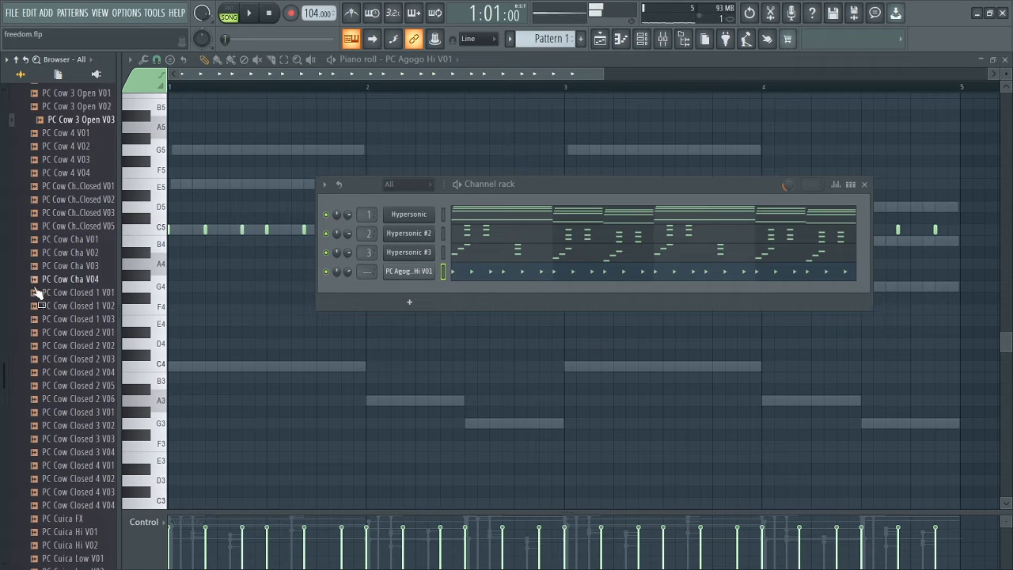
left_click(59, 360)
left_click(61, 373)
left_click(63, 400)
left_click(69, 427)
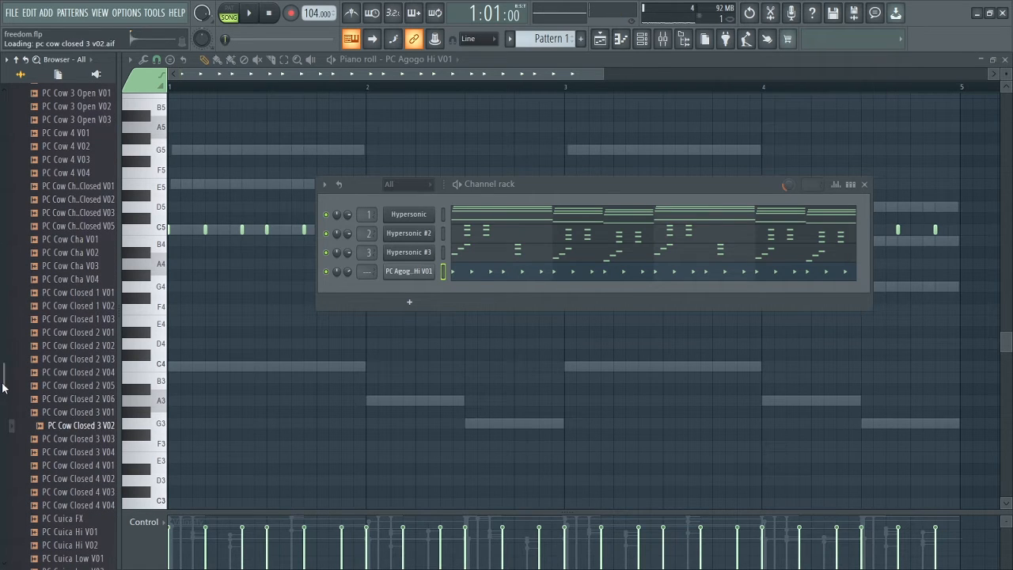
Audition PC Agogo Mute V02 and PC AnkBell Tap, and load PC AnkBell Tap into a new channel
left_click_drag(3, 384, 14, 164)
left_click(11, 443)
left_click(44, 282)
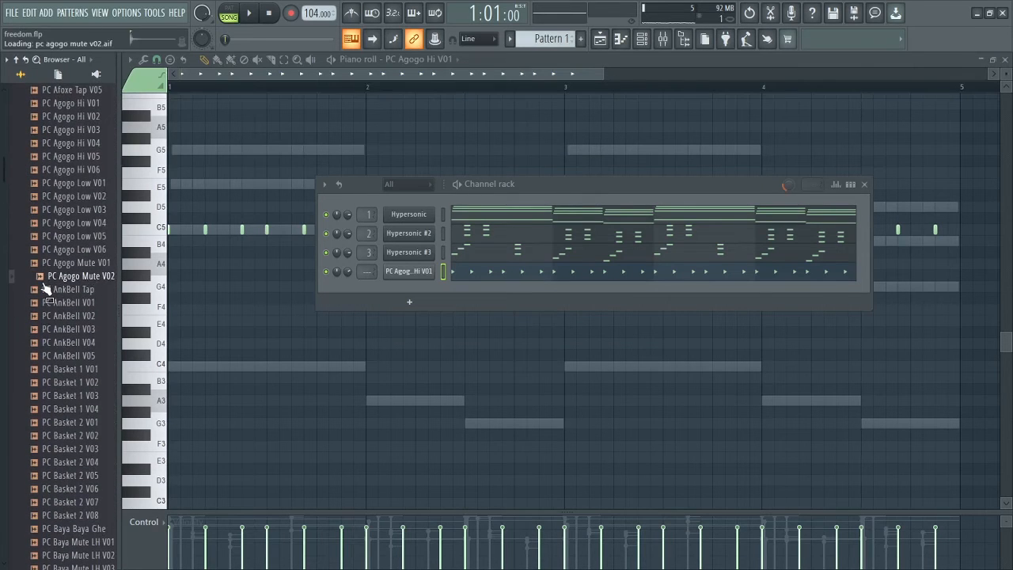
left_click(55, 290)
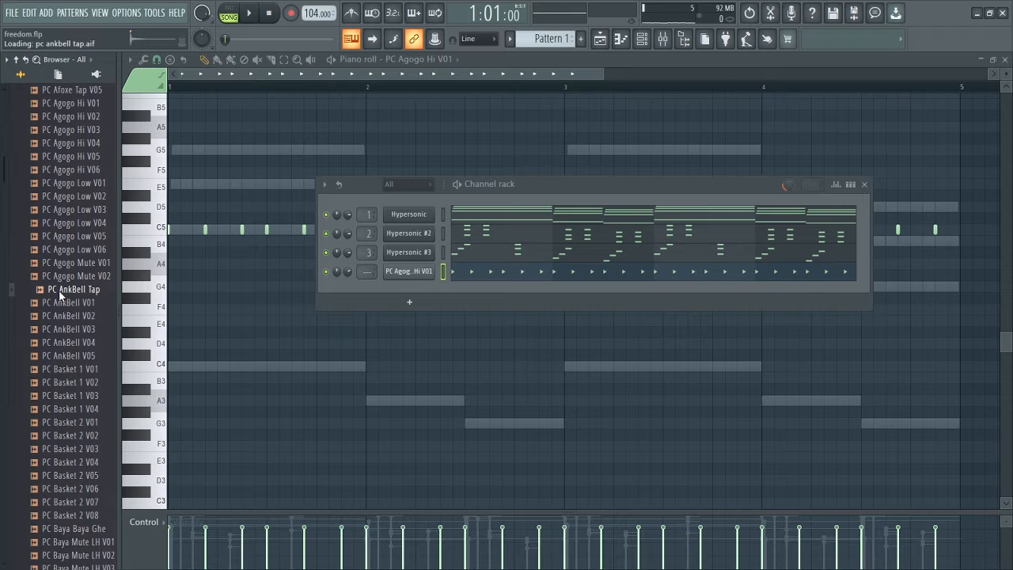
right_click(58, 290)
left_click(103, 303)
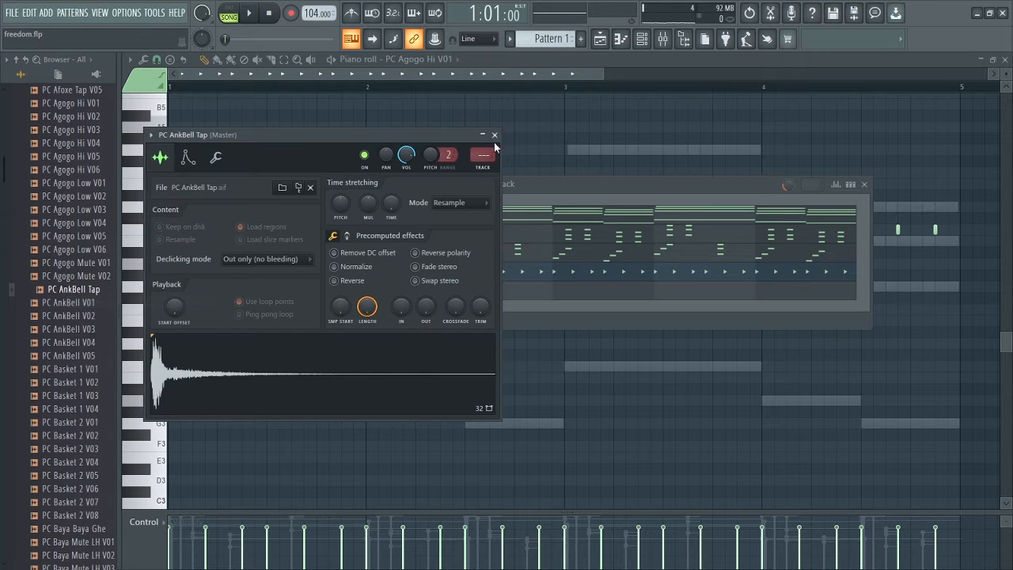
left_click(494, 135)
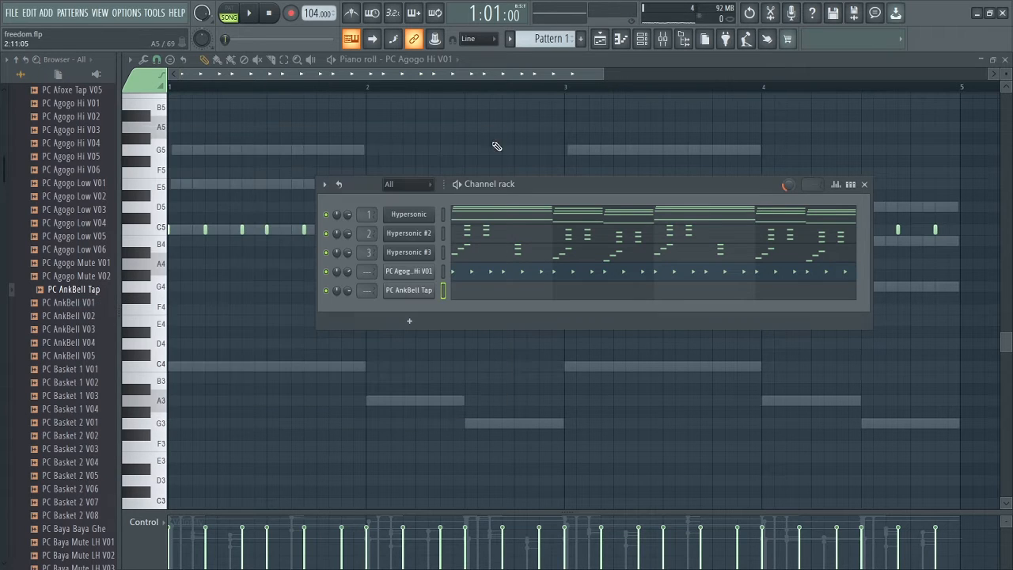
Copy the PC Agogo Hi V01 notes into the PC AnkBell Tap channel and check the layered percussion by song playback
right_click(414, 273)
left_click(582, 286)
right_click(424, 292)
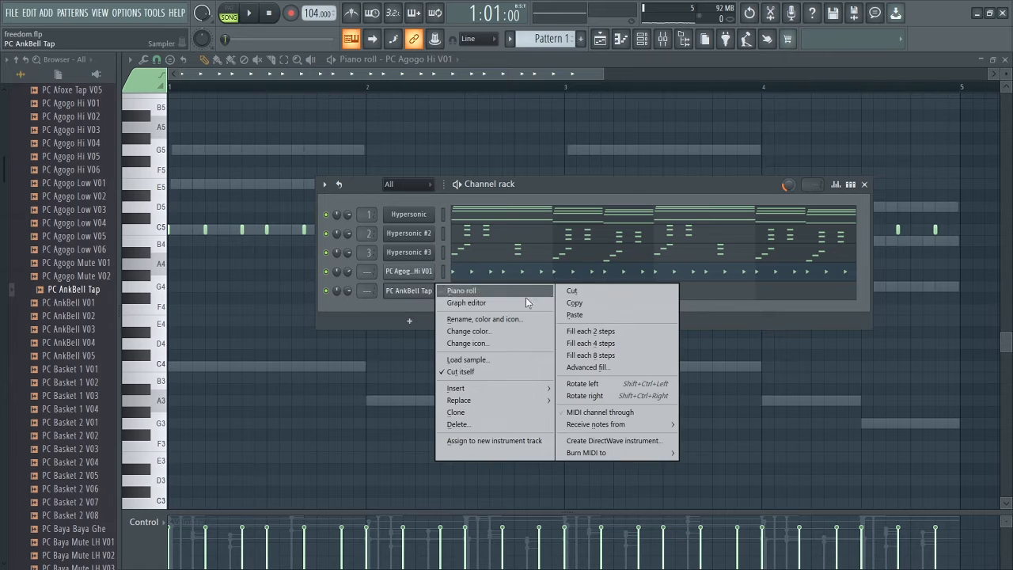
left_click(576, 314)
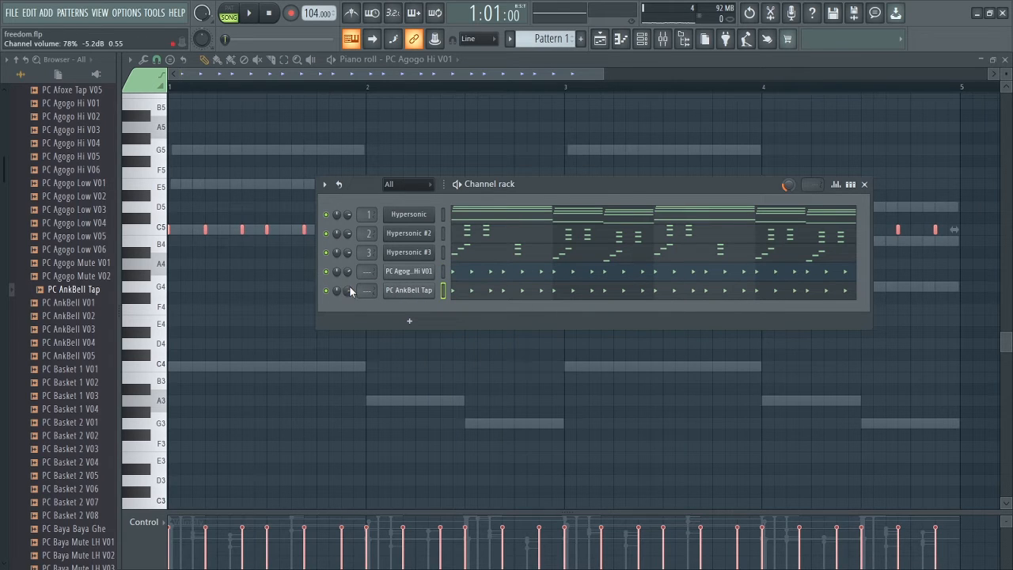
key("space")
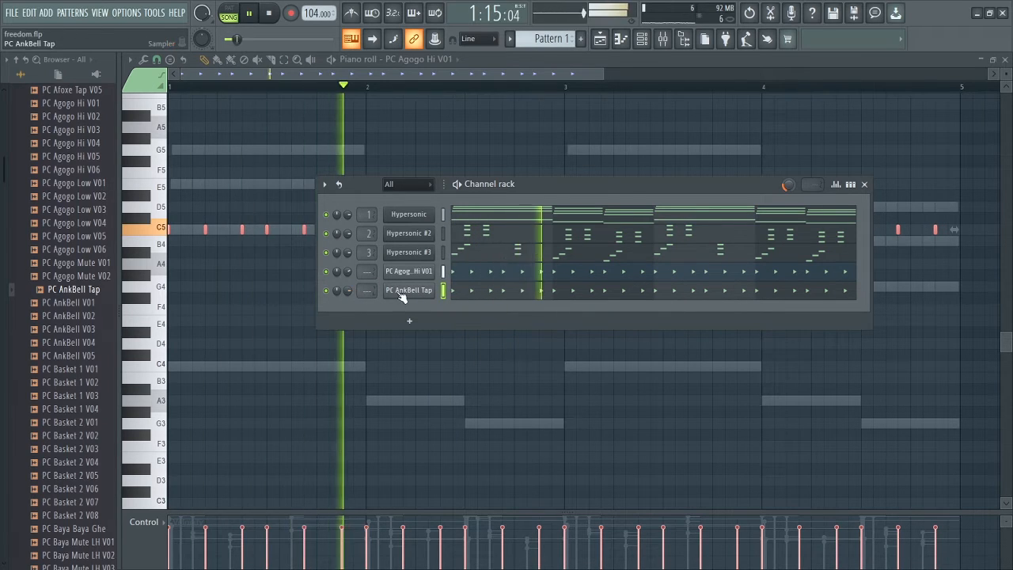
left_click(467, 274)
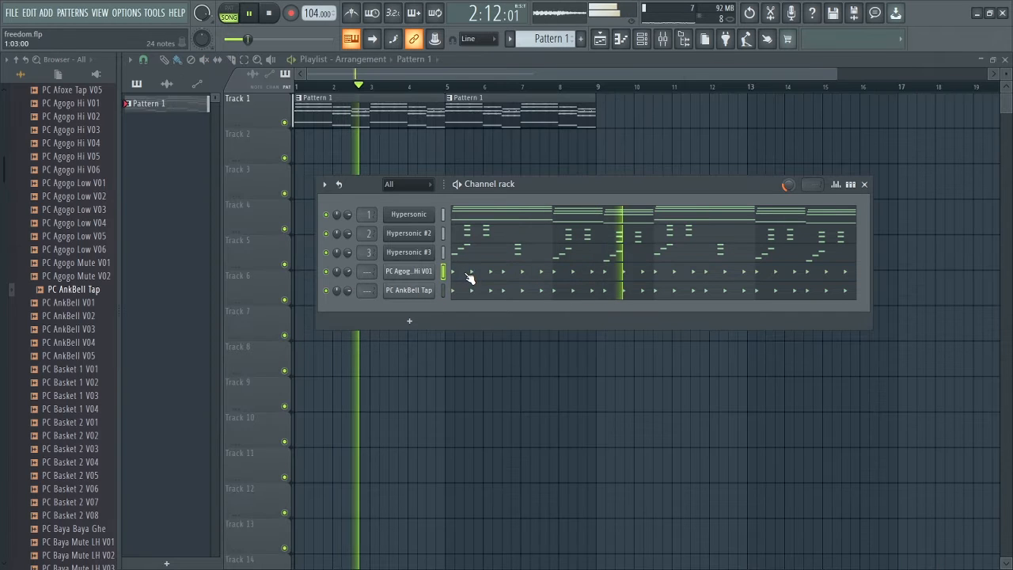
left_click_drag(555, 189, 489, 165)
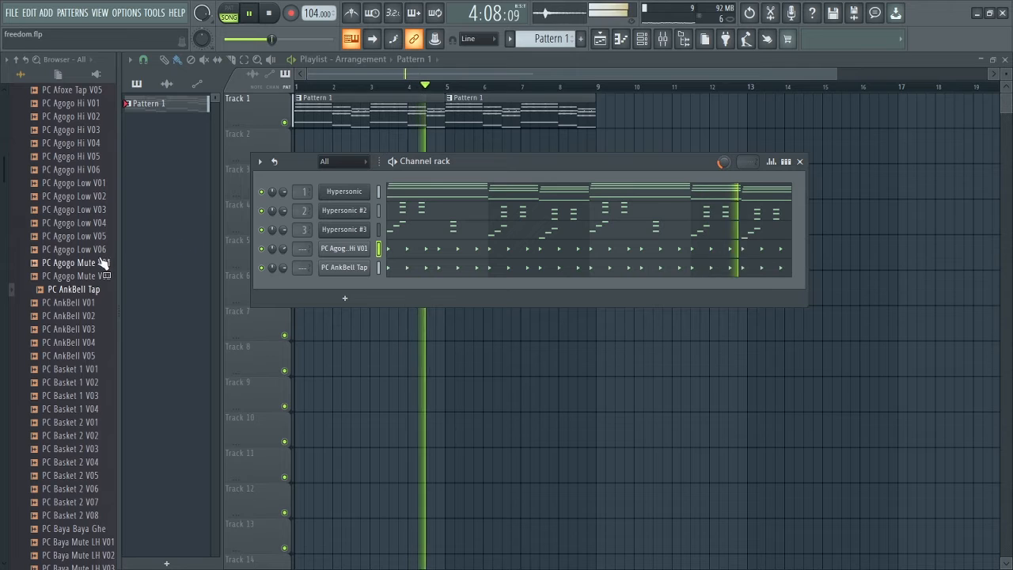
key("space")
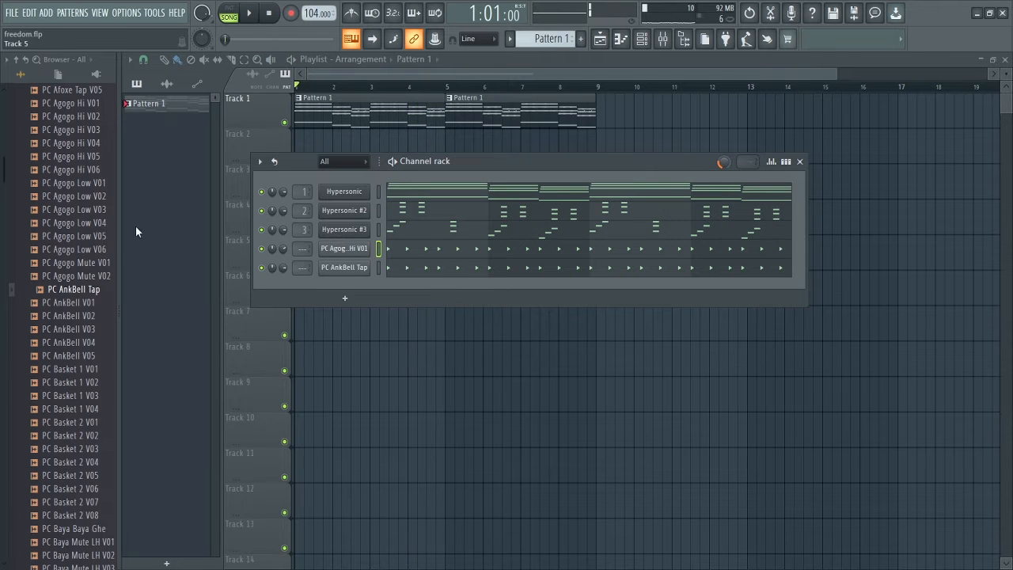
Collapse the open samples folder under SPEEZY AFRO PACKS and expand the shakerloops(52 folder
left_click_drag(5, 171, 7, 144)
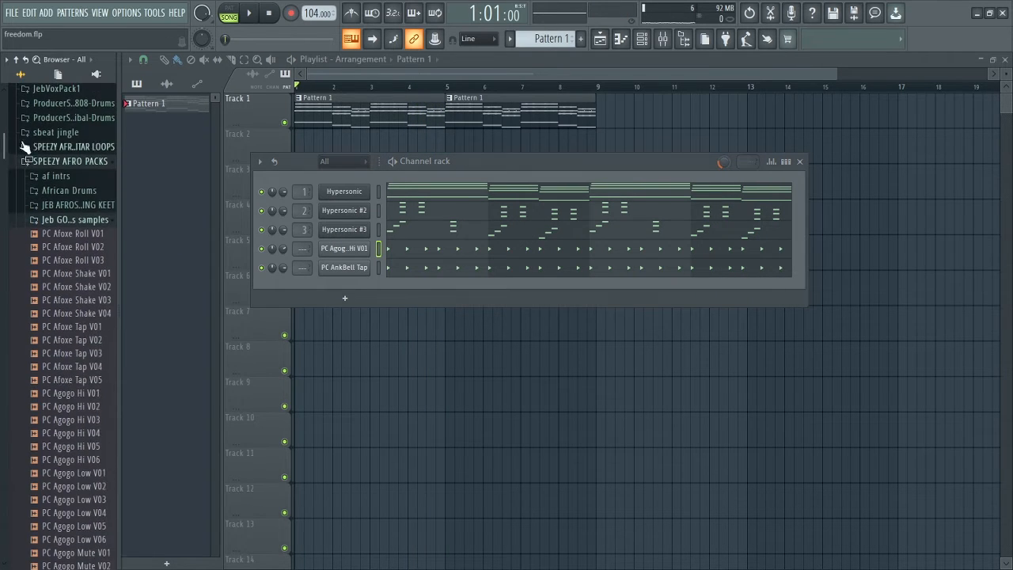
left_click_drag(418, 162, 421, 183)
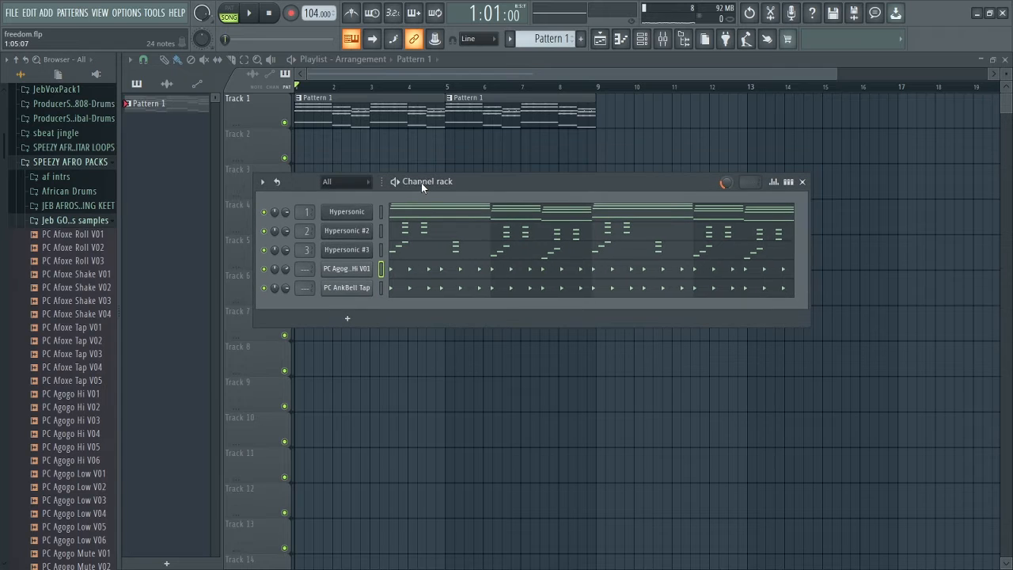
left_click(71, 222)
left_click(83, 267)
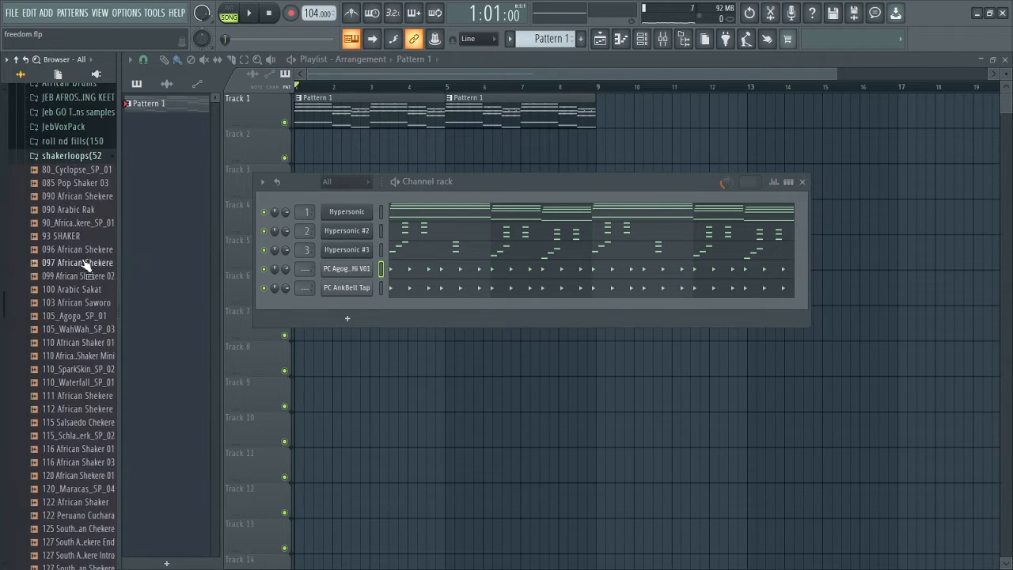
Audition the shaker loops one after another, from 085 Pop Shaker 03 down to 110 African Shaker Mini
left_click(79, 182)
left_click(82, 224)
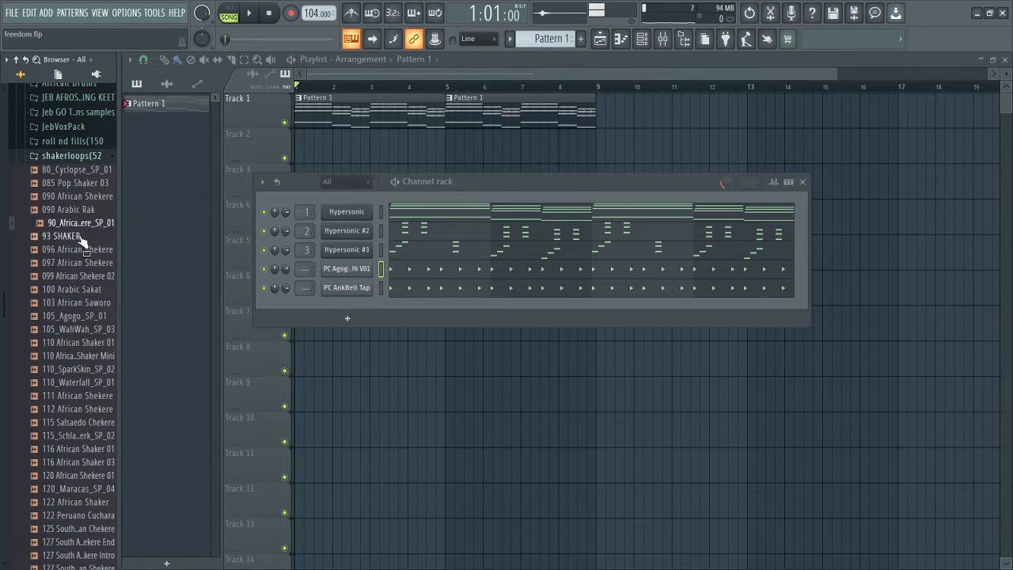
left_click(80, 252)
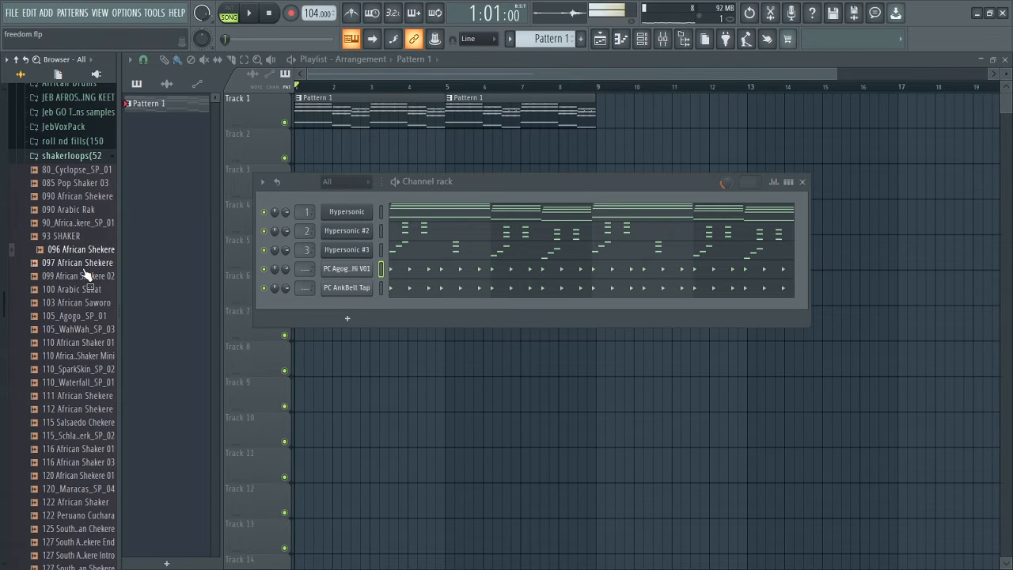
left_click(82, 266)
left_click(82, 275)
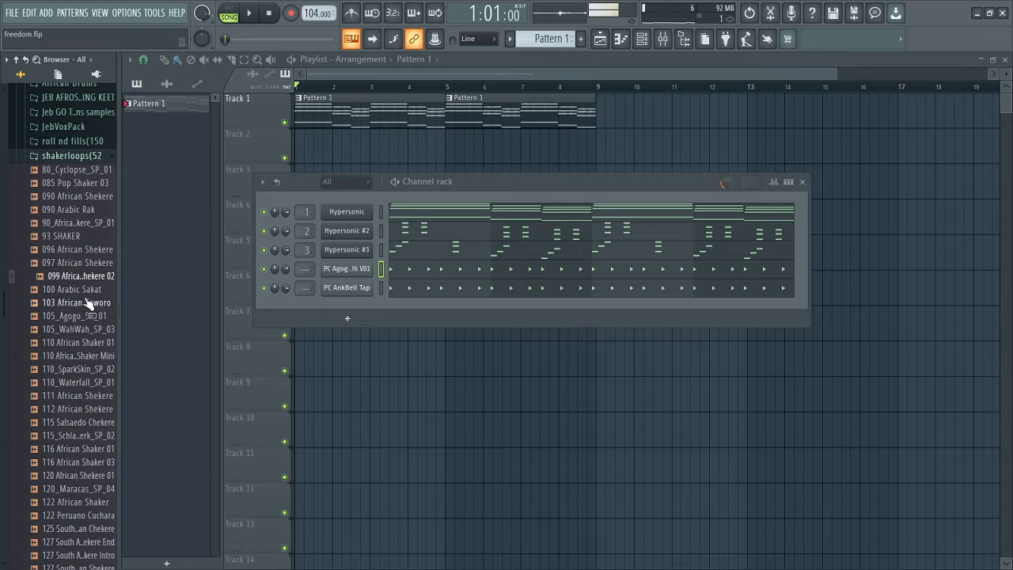
left_click(85, 302)
left_click(91, 316)
left_click(89, 330)
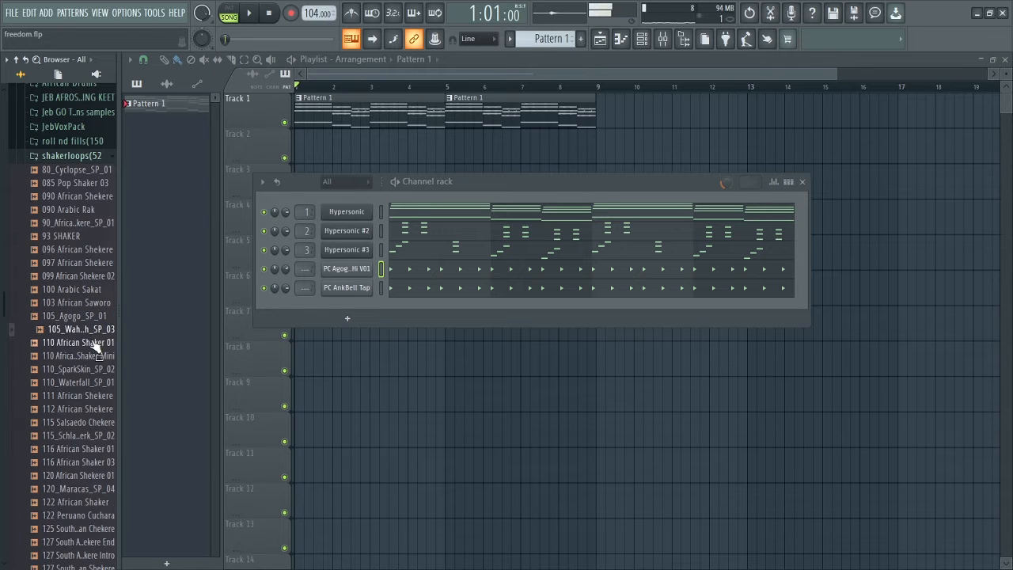
left_click(93, 356)
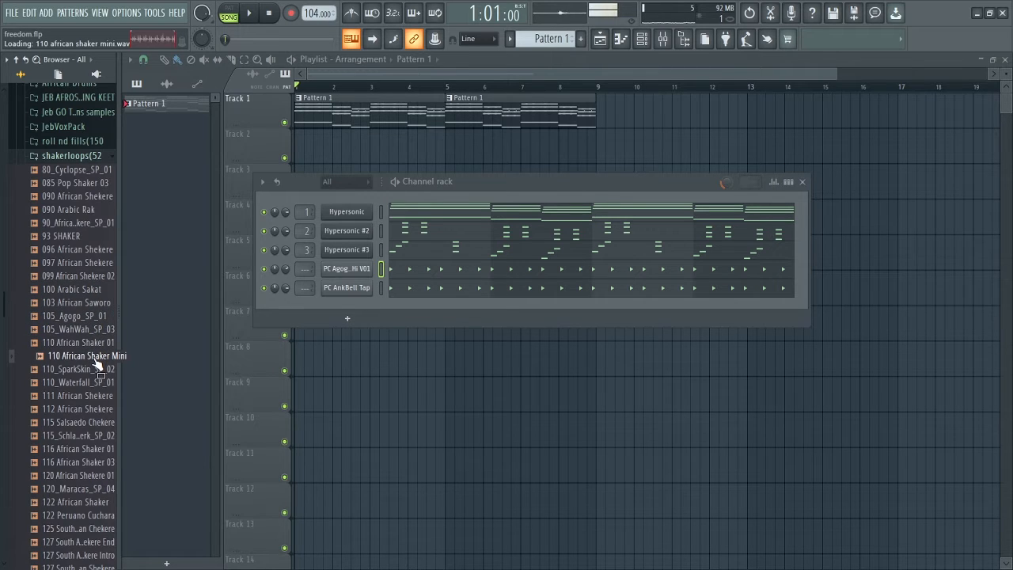
Place the 110 African Shaker Mini loop on playlist Track 2 at bar 1 and audition the sample again
left_click_drag(450, 183, 469, 227)
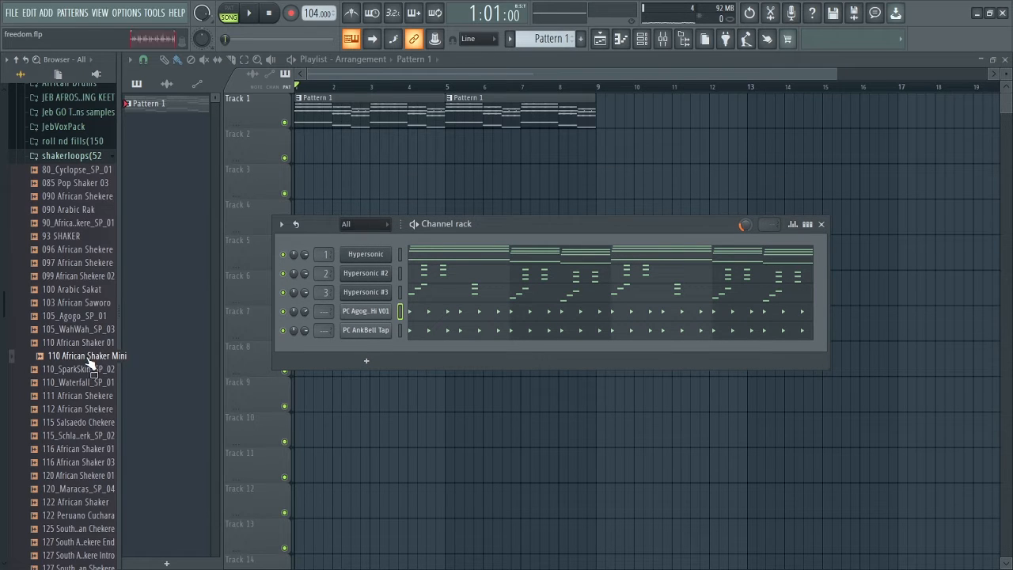
left_click_drag(88, 360, 326, 152)
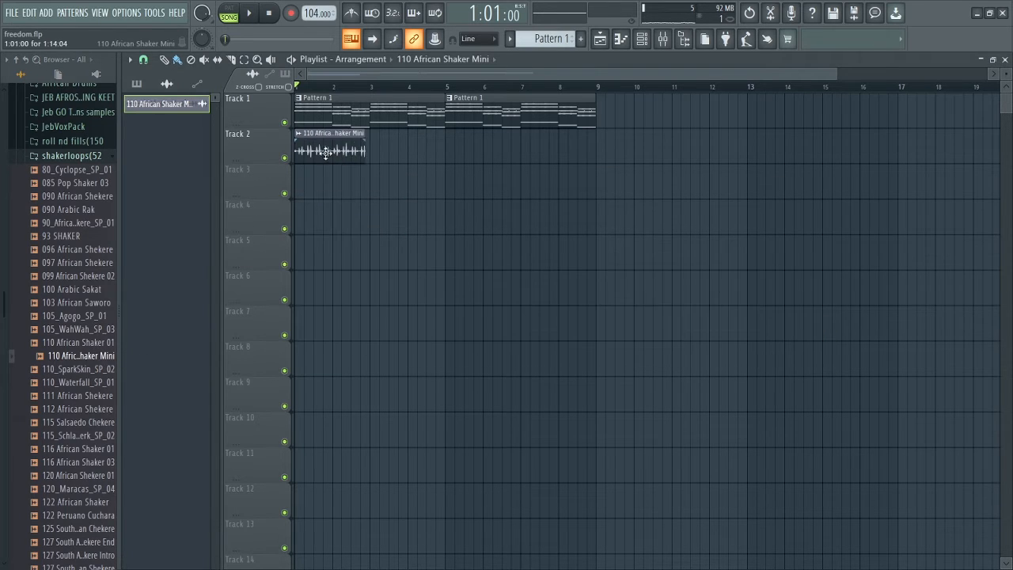
left_click_drag(834, 74, 518, 74)
left_click(81, 360)
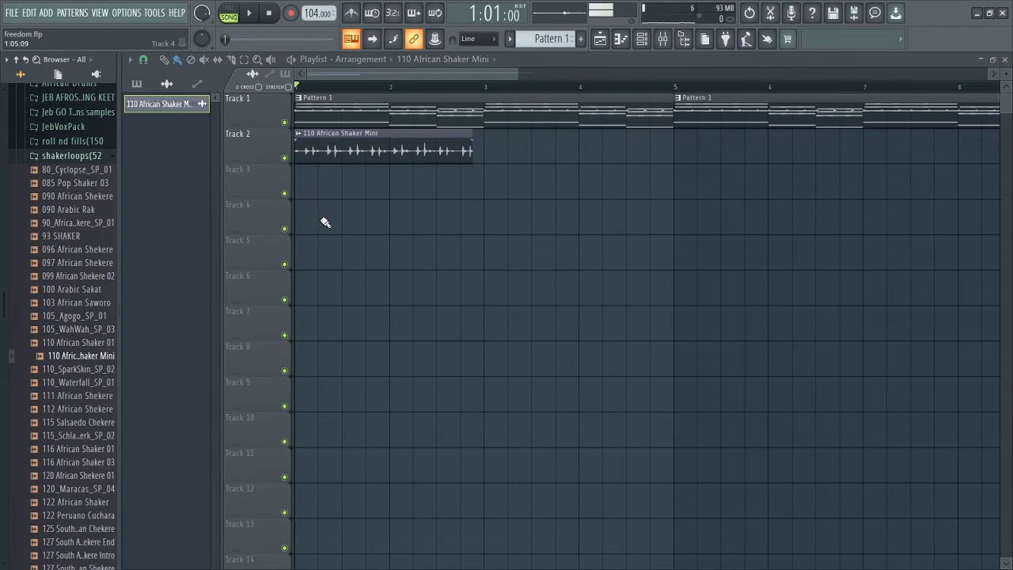
Open the channel settings of the 110 African Shaker Mini clip and set its time stretching mode to Stretch
double_click(337, 140)
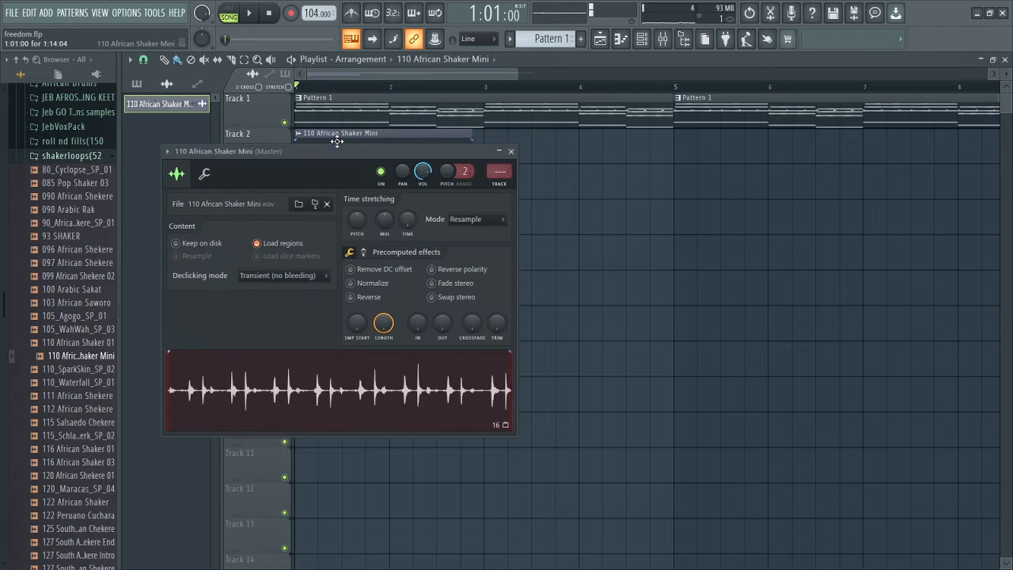
left_click_drag(358, 150, 418, 193)
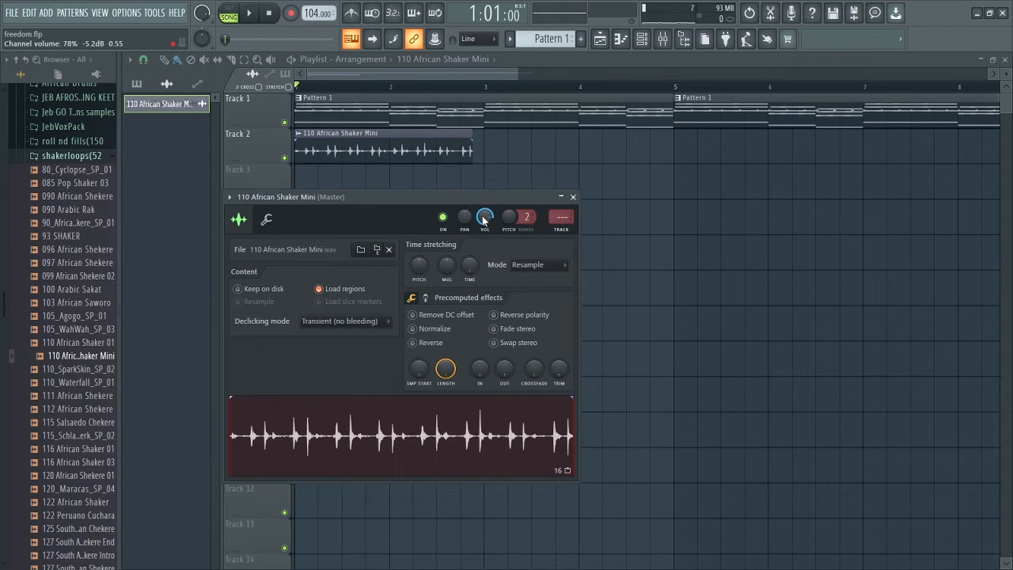
left_click(536, 266)
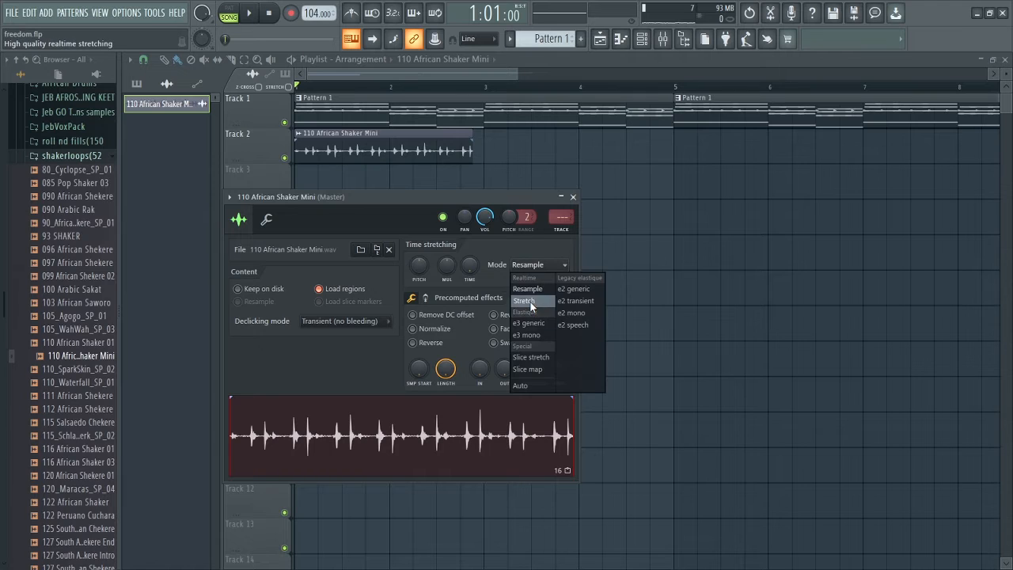
left_click(525, 300)
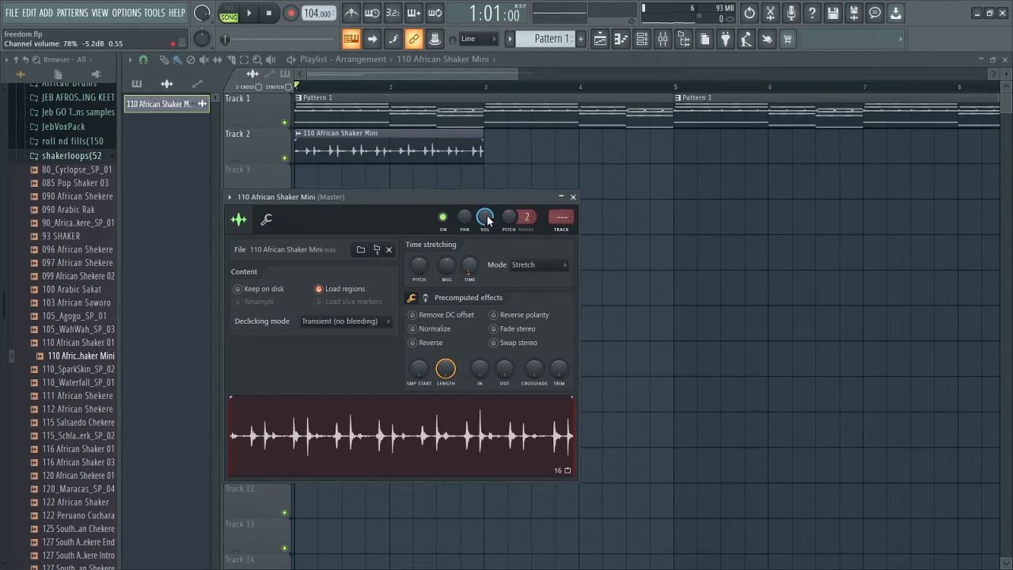
Close the channel settings and duplicate the 110 African Shaker Mini clip three times on Track 2, filling it up to bar 9
left_click(573, 196)
left_click(461, 155)
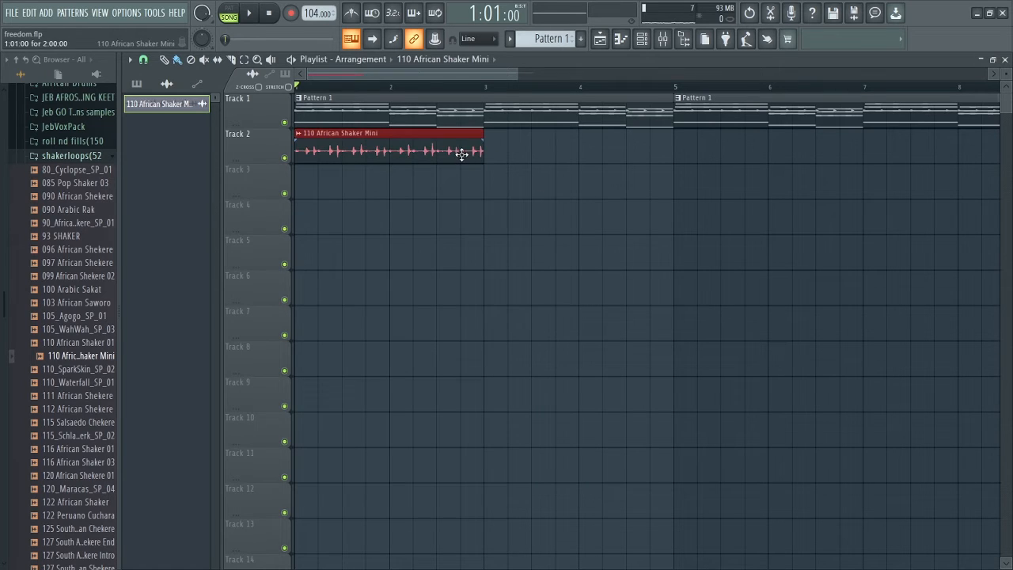
key("ctrl+b")
key("ctrl+b")
key("ctrl+b")
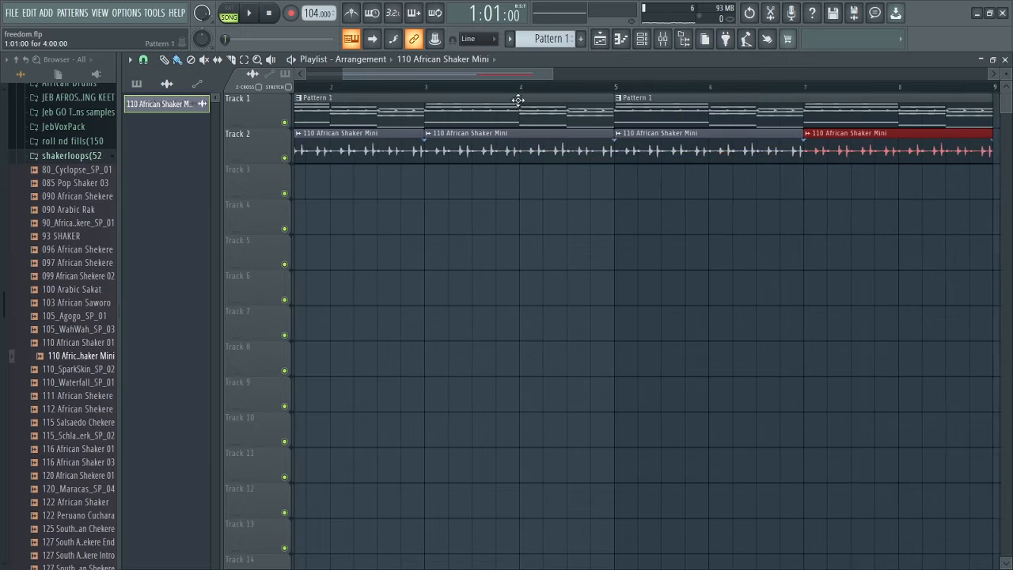
left_click_drag(343, 74, 270, 74)
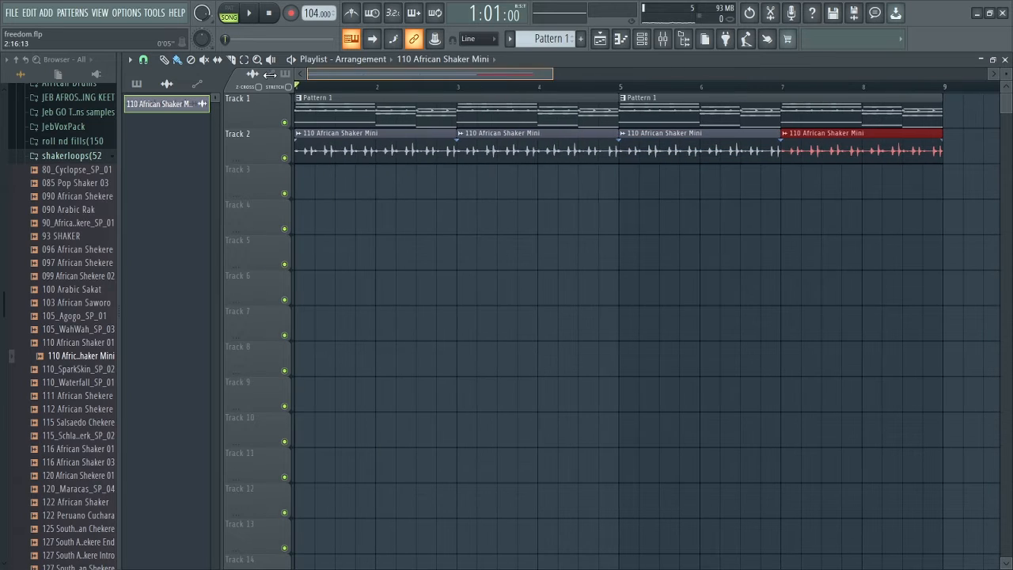
key("ctrl+d")
scroll(571, 91, "down", 3)
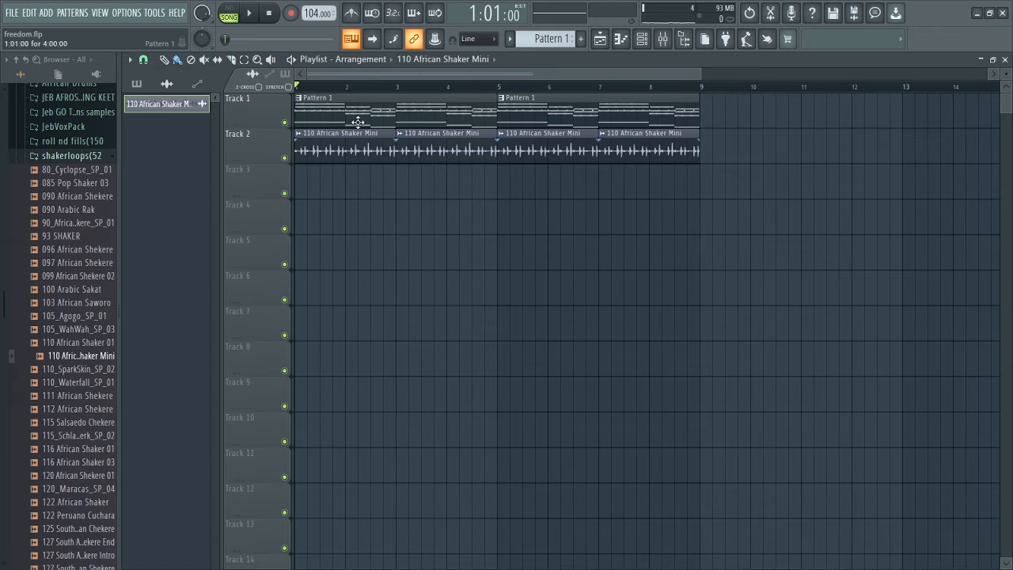
Play back the arrangement with the repeated shaker loop and save the project
key("space")
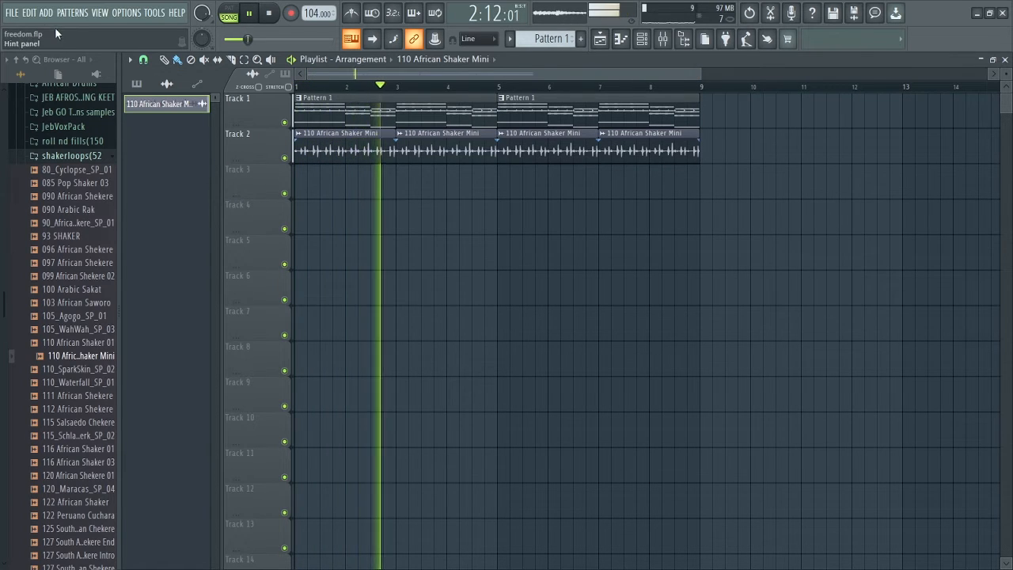
left_click(11, 12)
left_click(39, 69)
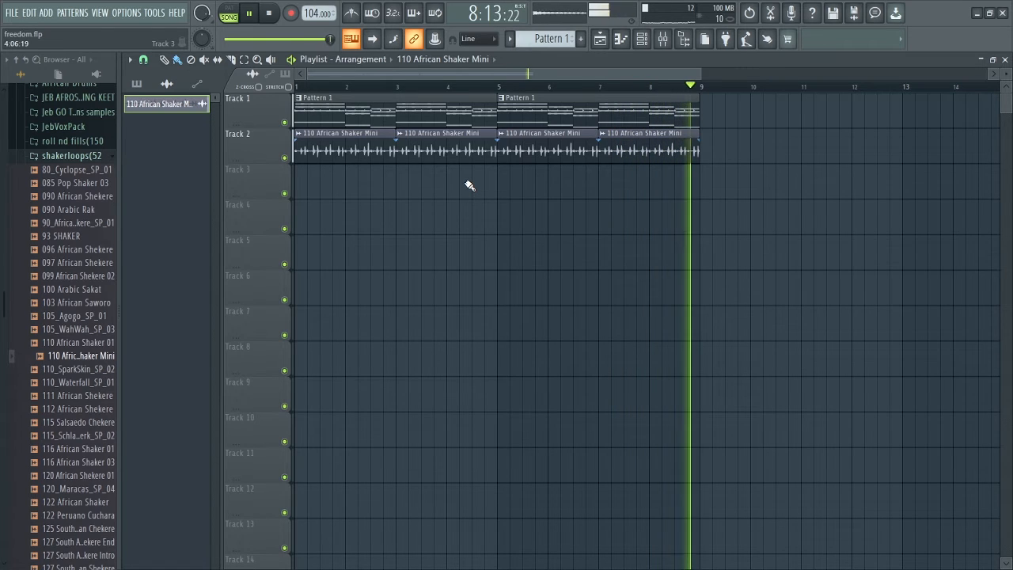
key("space")
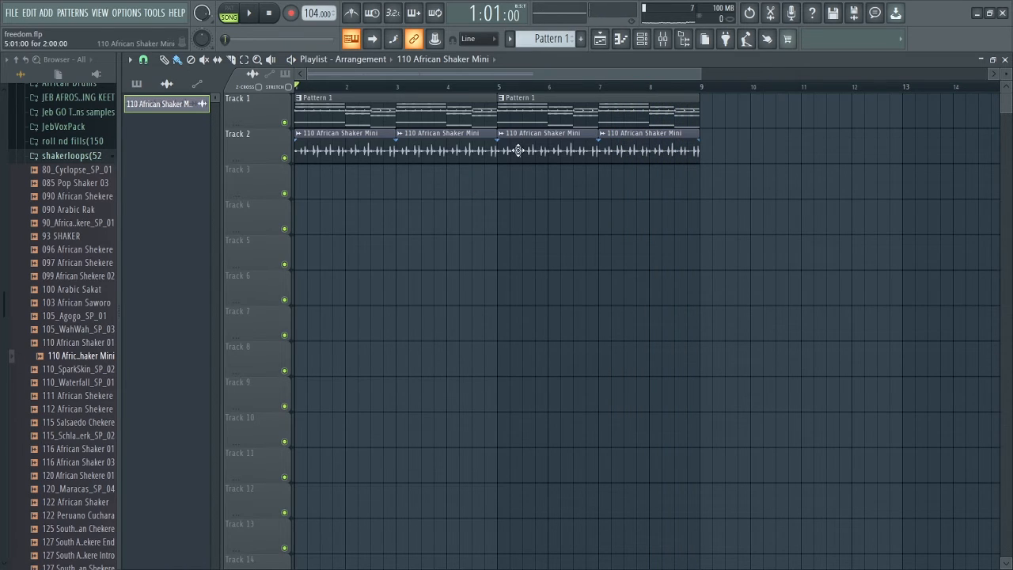
Collapse the shakerloops(52 folder and expand the roll nd fills(150 folder down to its roll samples
left_click(65, 156)
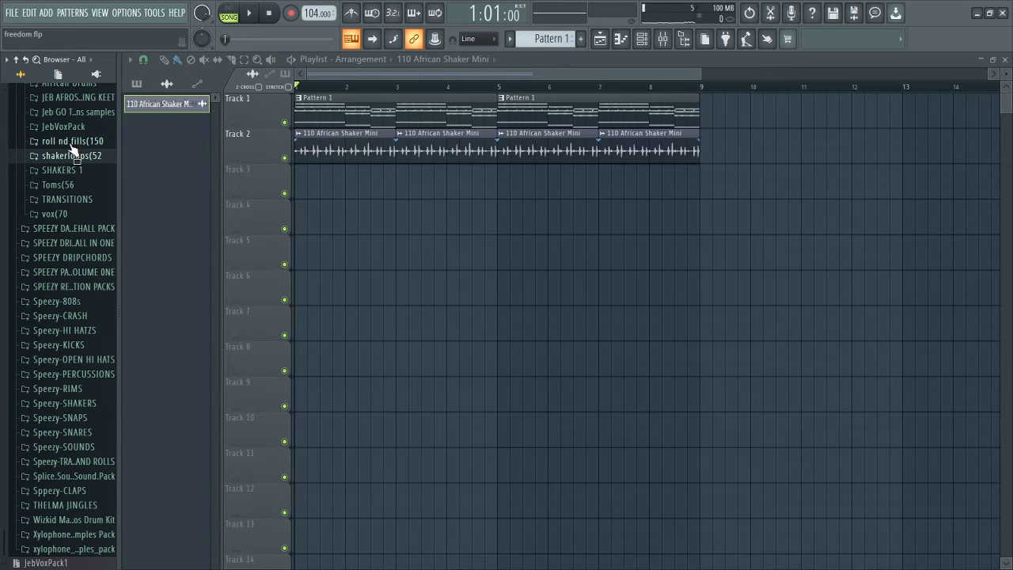
left_click(69, 143)
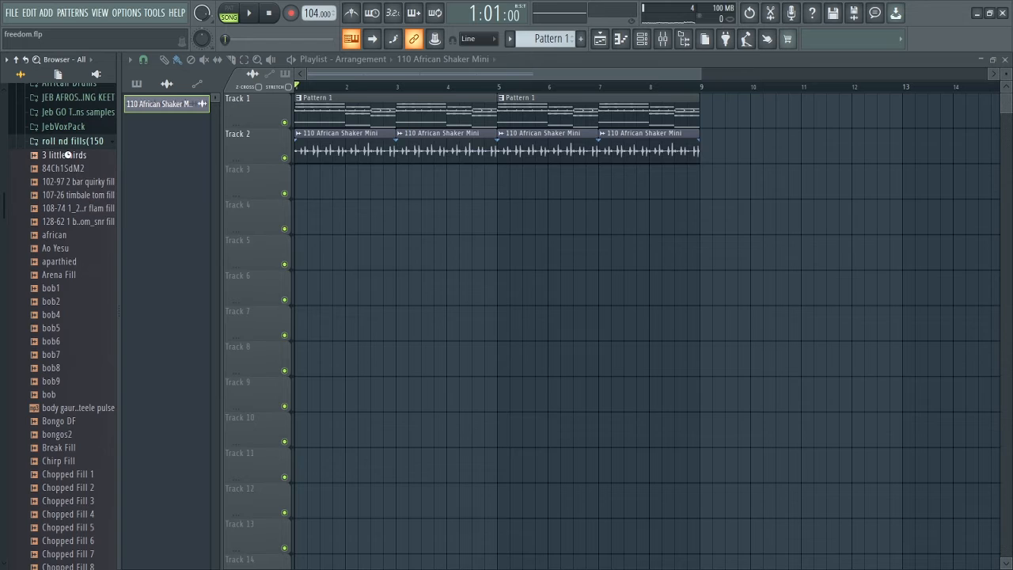
left_click(62, 275)
left_click_drag(6, 207, 31, 445)
scroll(37, 456, "down", 5)
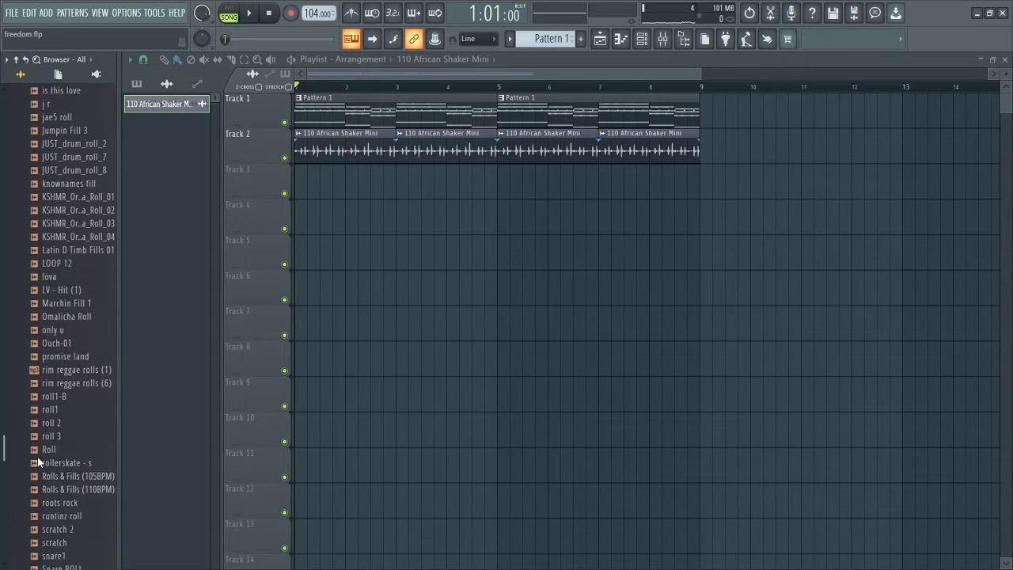
Audition rolls and fills in the roll nd fills(150 folder, from roll 3 and rim reggae rolls (1) through to swing fill 5
left_click_drag(52, 333, 57, 336)
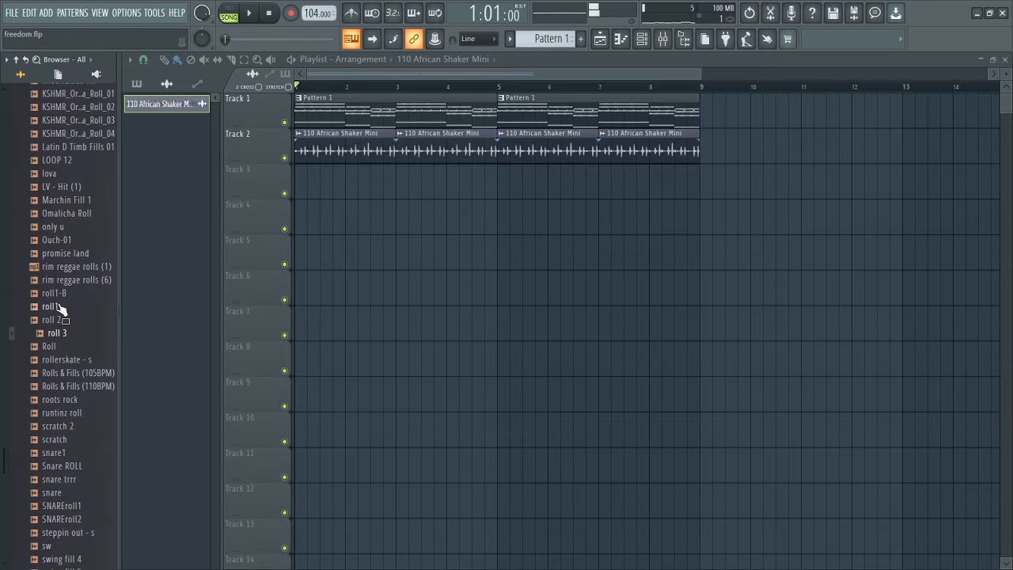
left_click(80, 267)
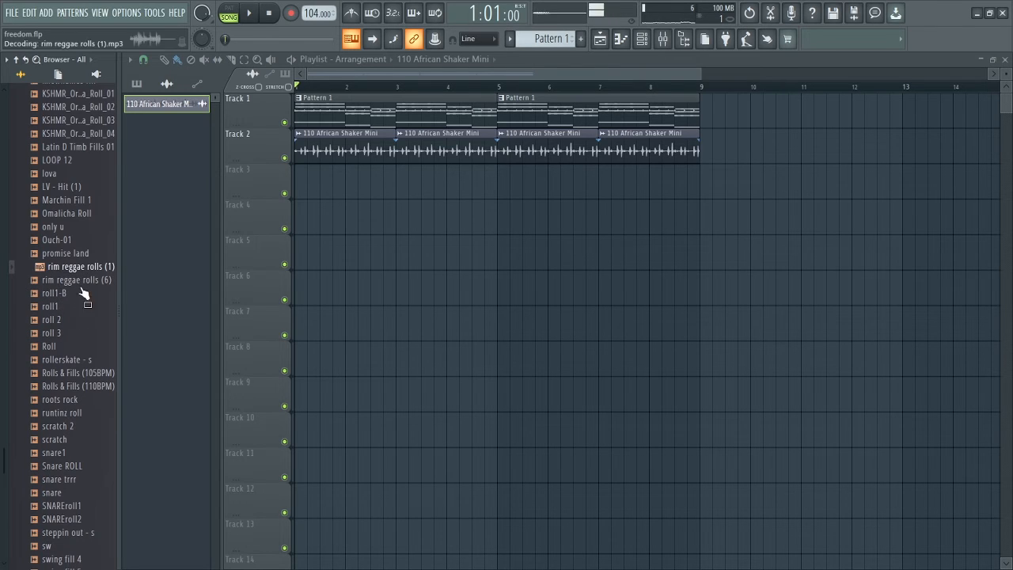
left_click(59, 419)
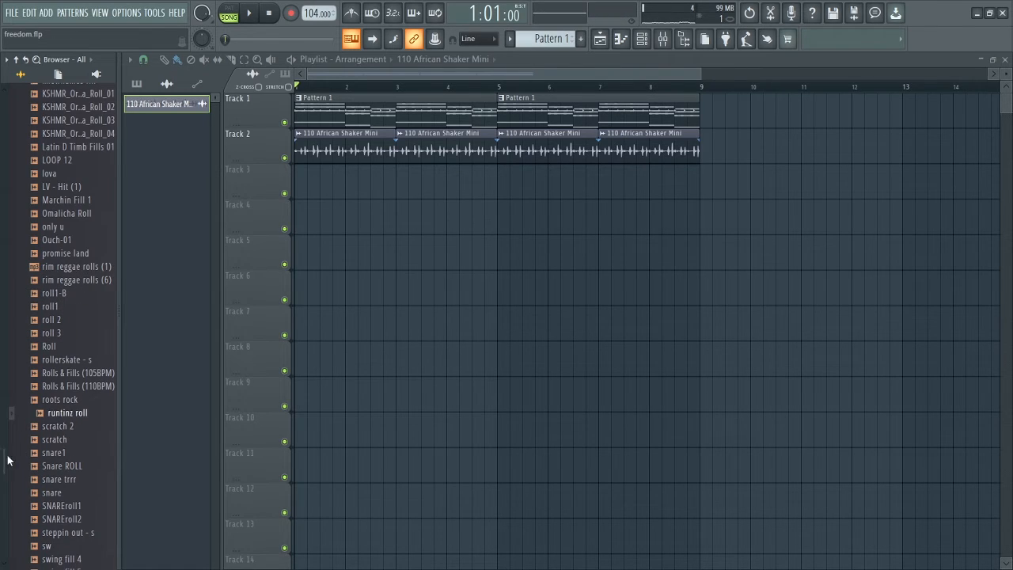
scroll(8, 459, "down", 5)
left_click(60, 405)
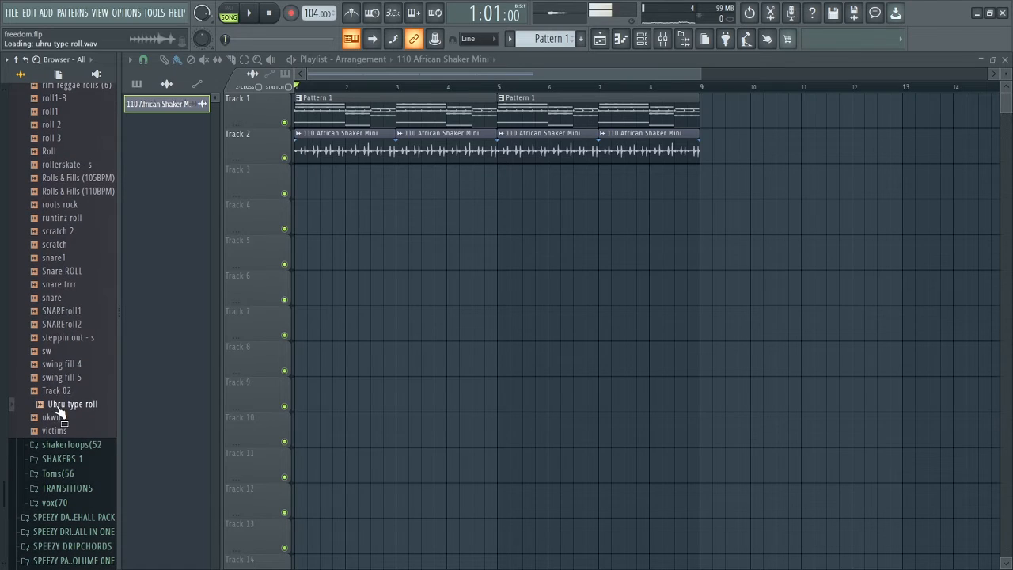
left_click(61, 366)
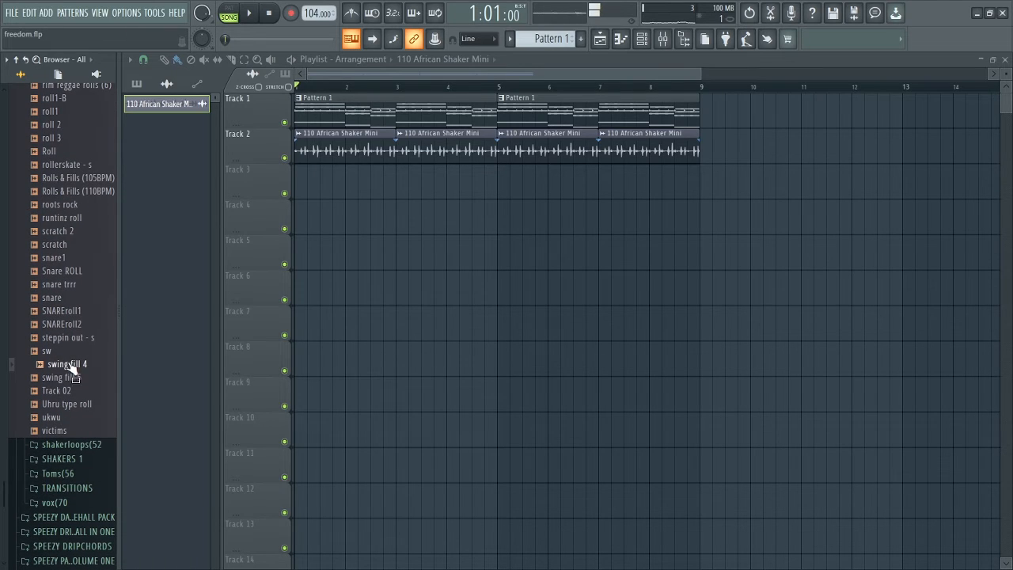
left_click(63, 339)
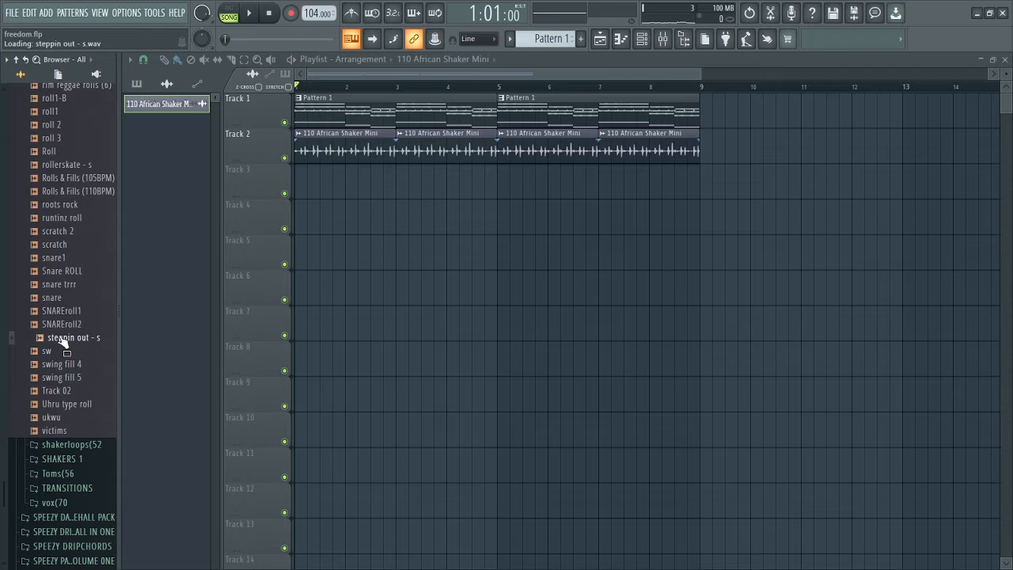
left_click(64, 312)
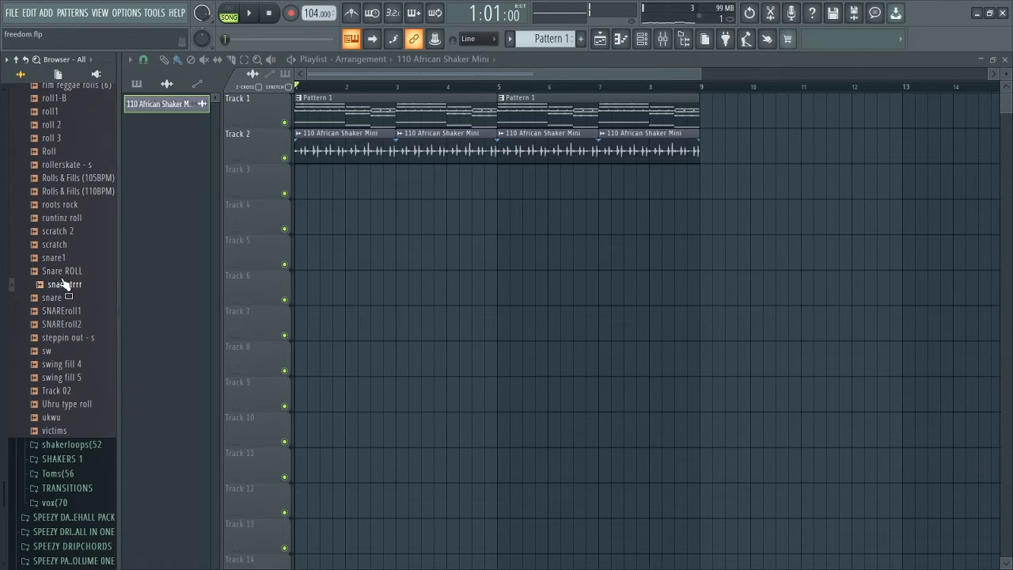
key("Up")
left_click(71, 391)
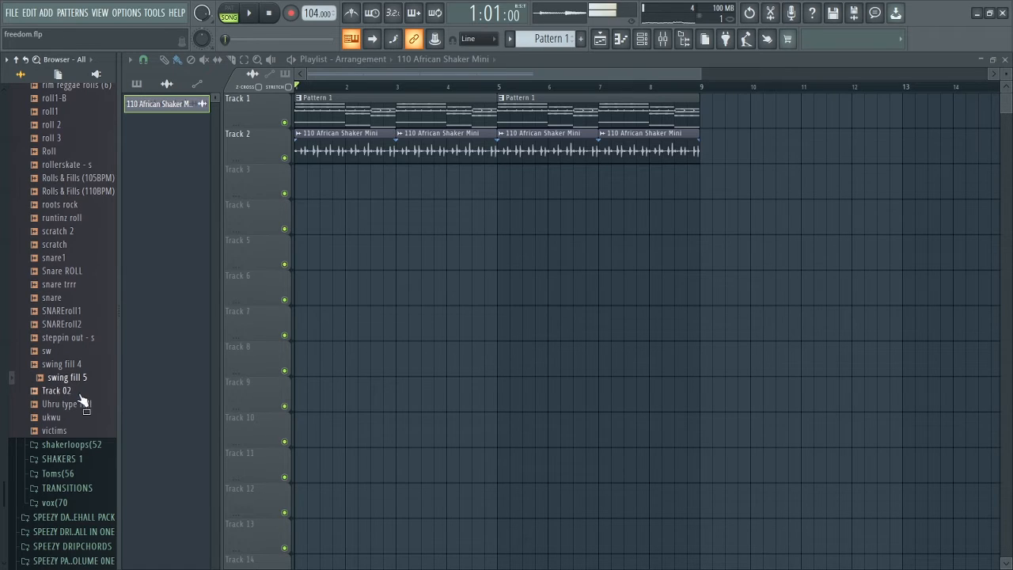
Place the swing fill 5 sample on Track 3 at bar 4 and play back the arrangement
left_click_drag(73, 381, 471, 190)
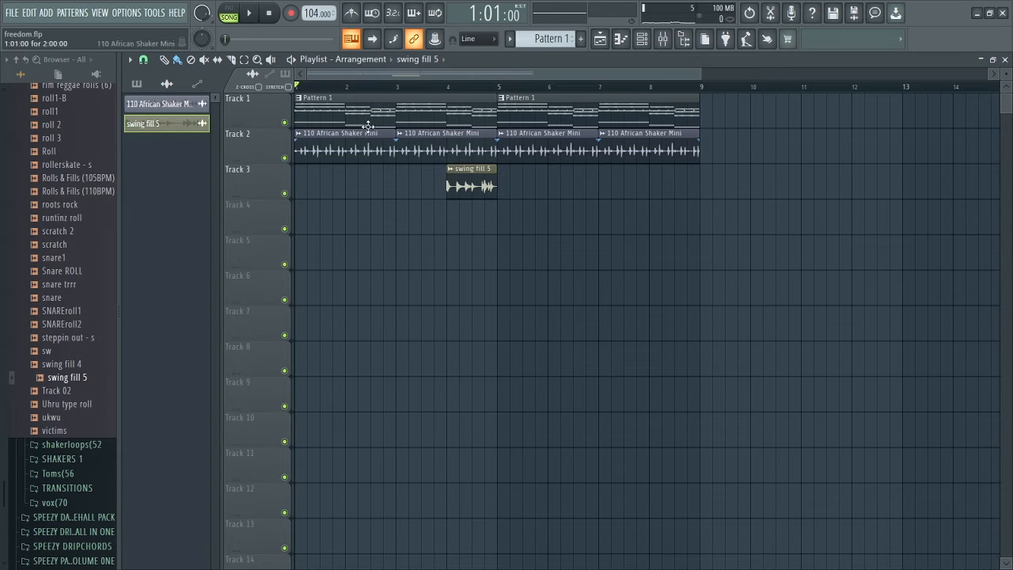
key("space")
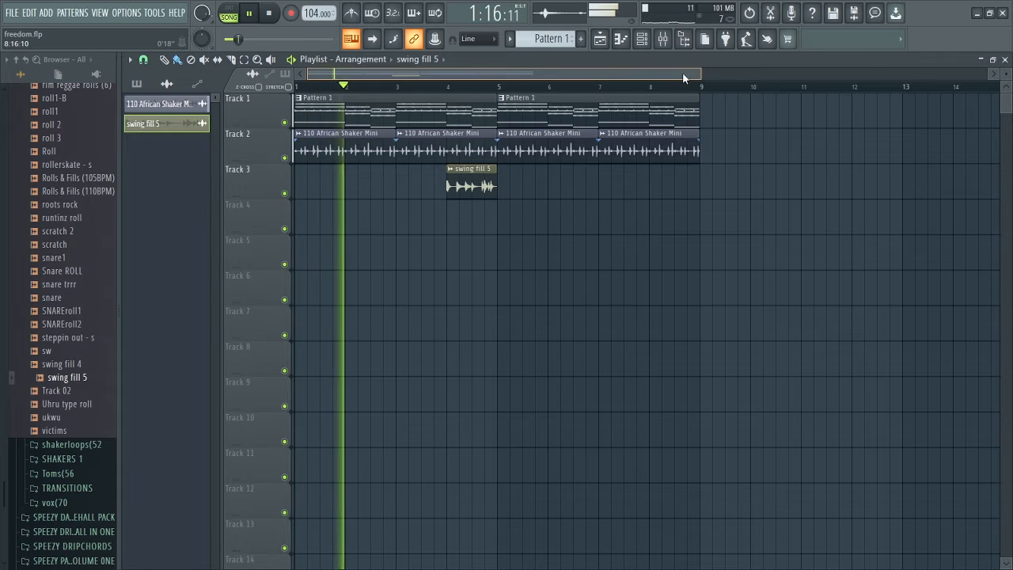
left_click_drag(687, 74, 635, 72)
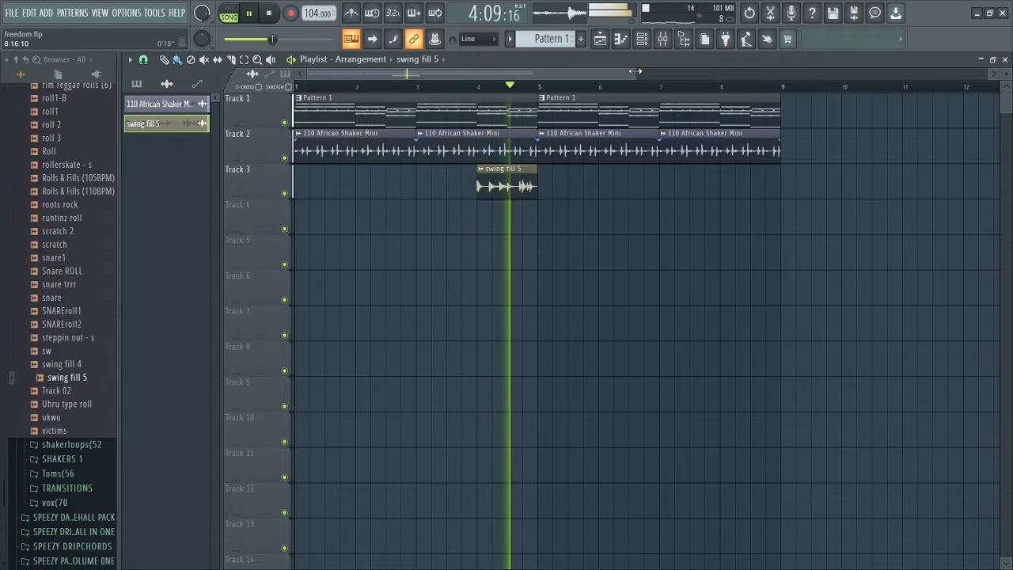
key("space")
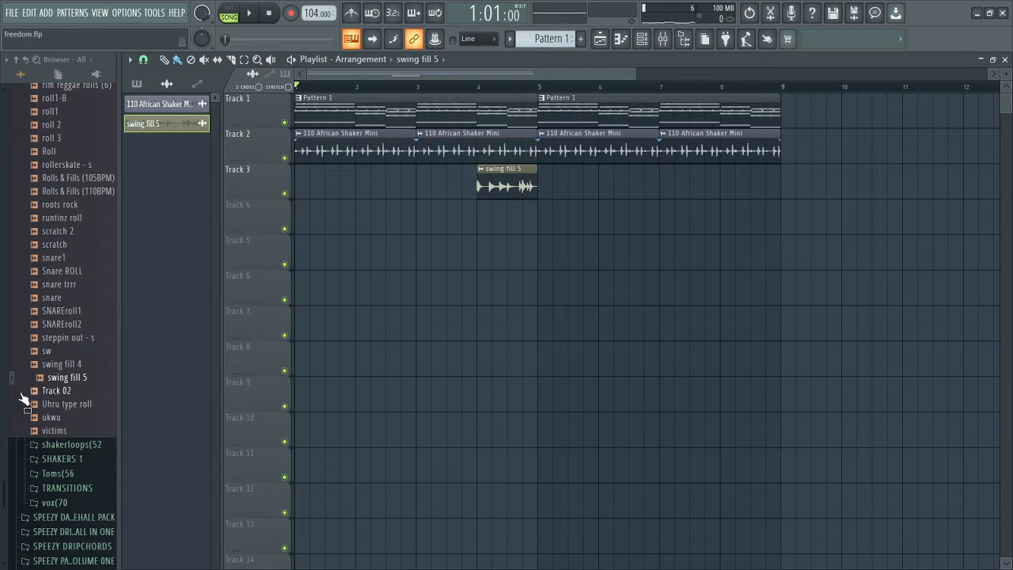
Browse back up to AMAPIANO KITS and expand the CYMBALS folder inside its [CAPS] sample pack
left_click_drag(4, 271, 2, 187)
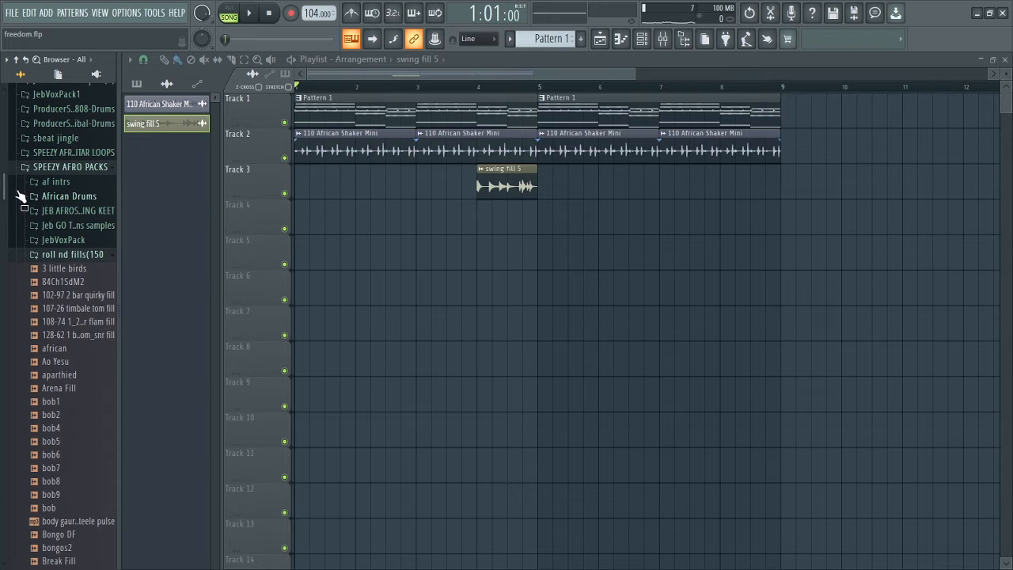
scroll(5, 194, "down", 3)
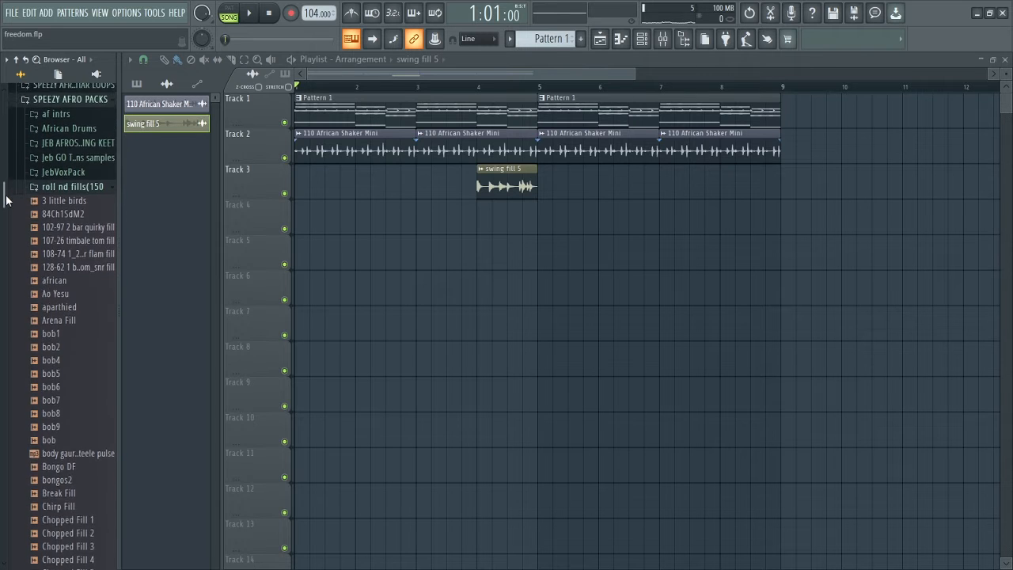
scroll(7, 194, "up", 2)
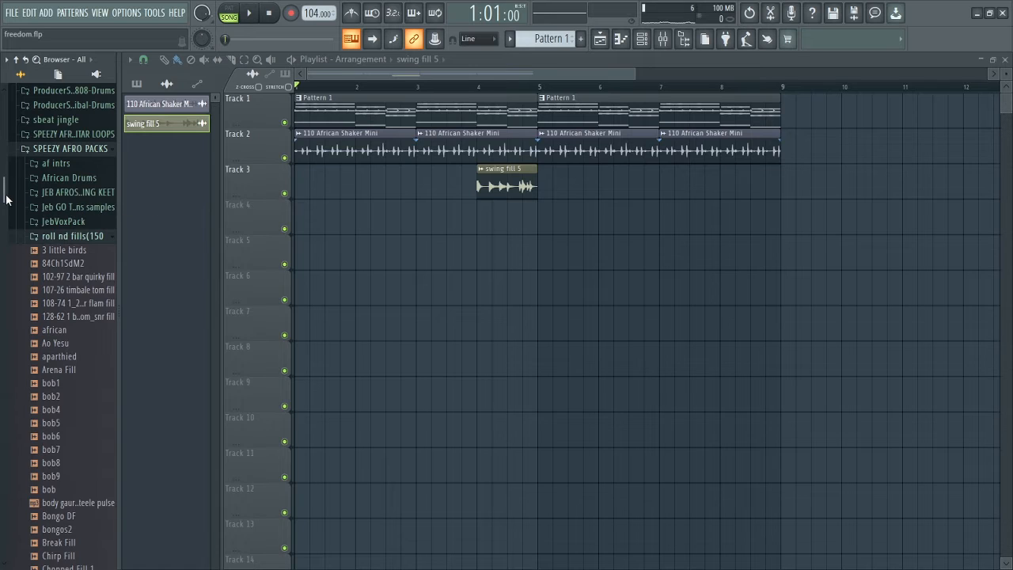
left_click_drag(5, 197, 5, 178)
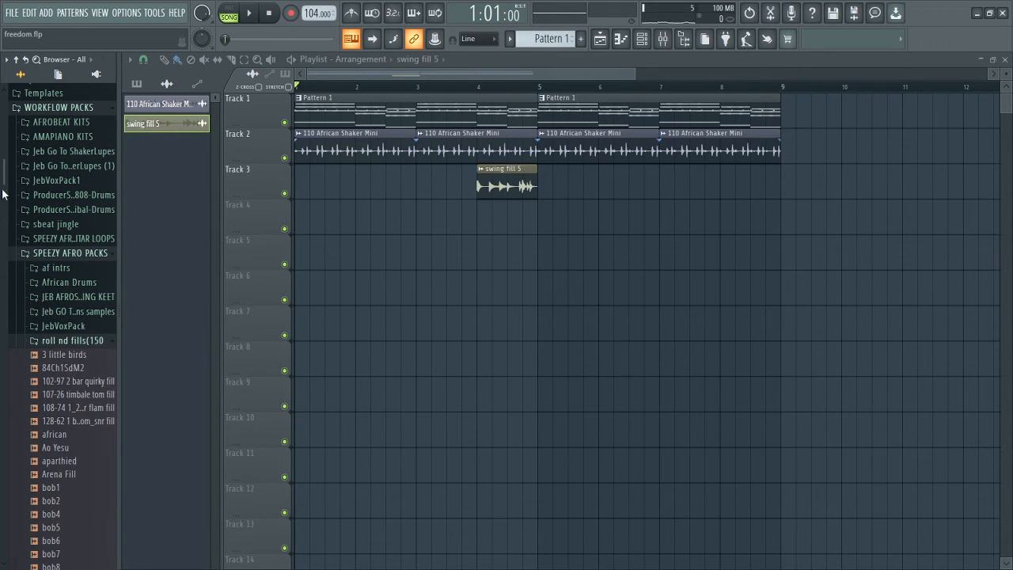
left_click_drag(4, 170, 4, 164)
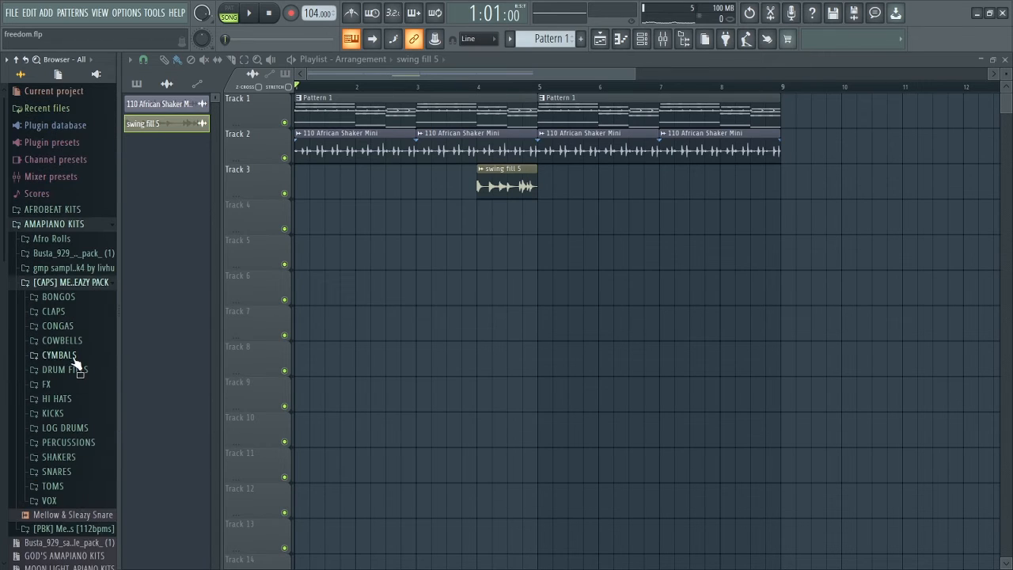
left_click(77, 360)
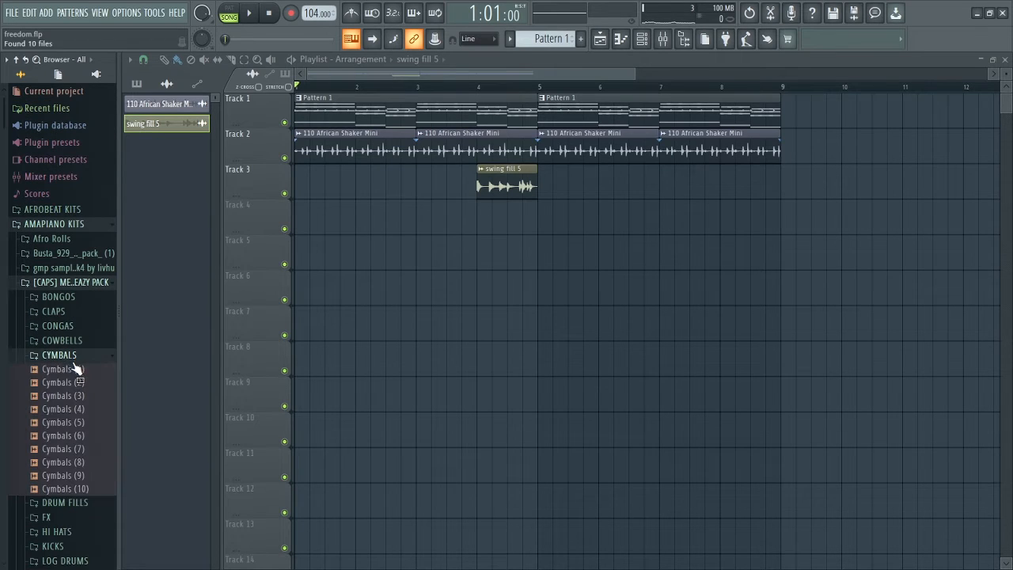
Audition the cymbal samples from Cymbals (1) through Cymbals (10), then replay the first two
left_click(67, 369)
left_click(73, 383)
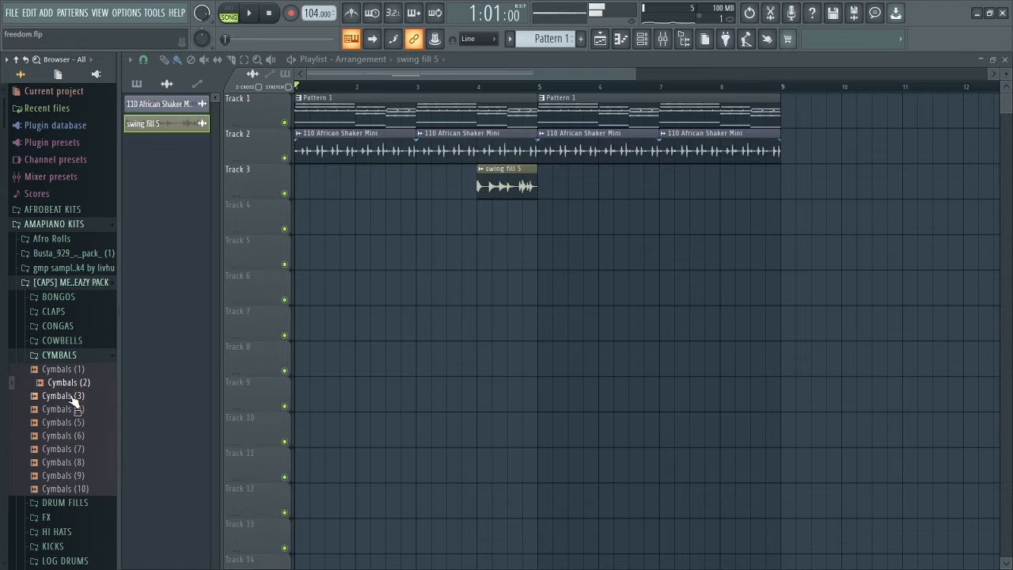
left_click(71, 396)
left_click(71, 409)
left_click(71, 422)
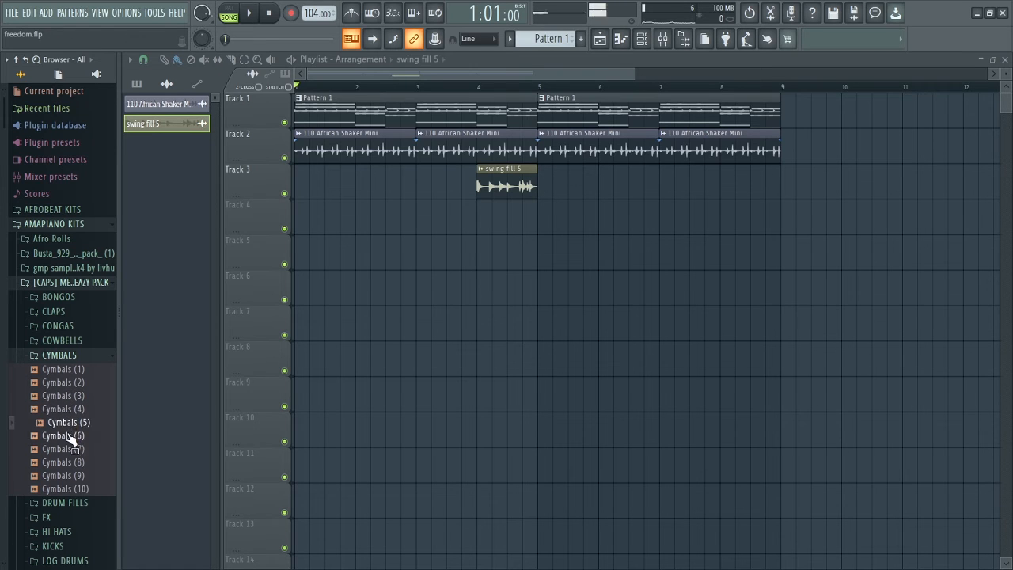
left_click(72, 436)
left_click(73, 449)
left_click(75, 463)
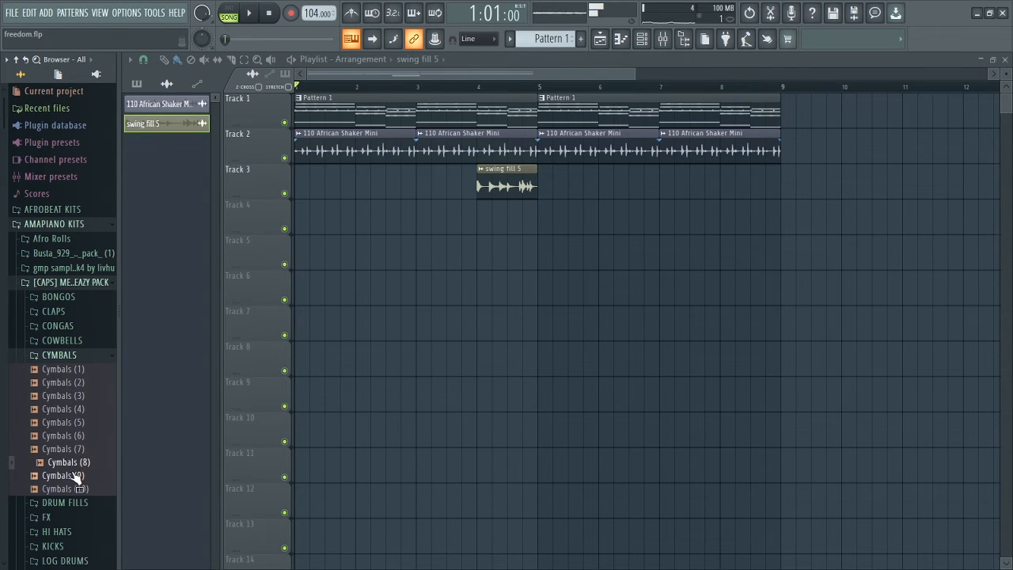
left_click(77, 475)
left_click(74, 489)
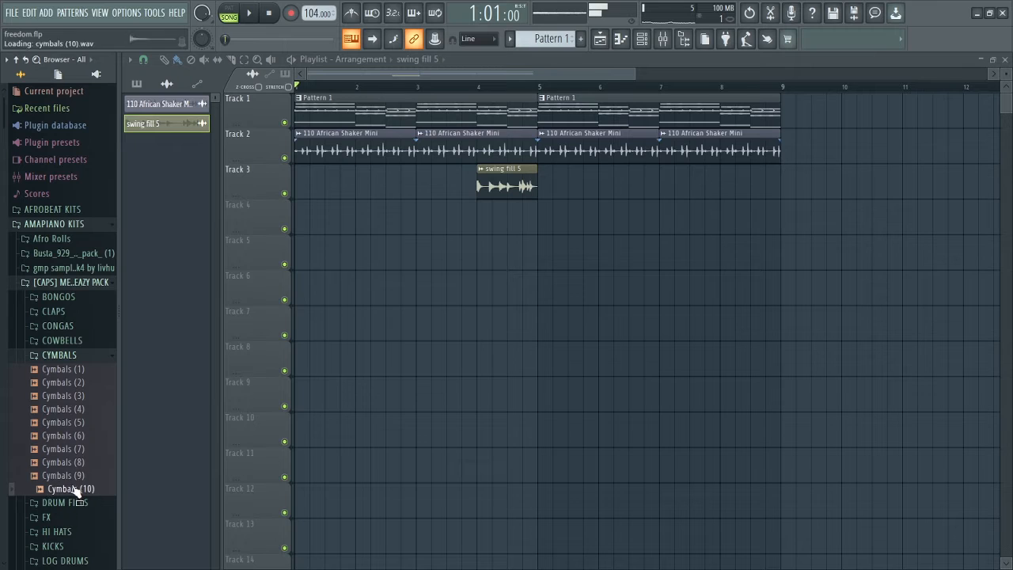
left_click(69, 369)
left_click(71, 384)
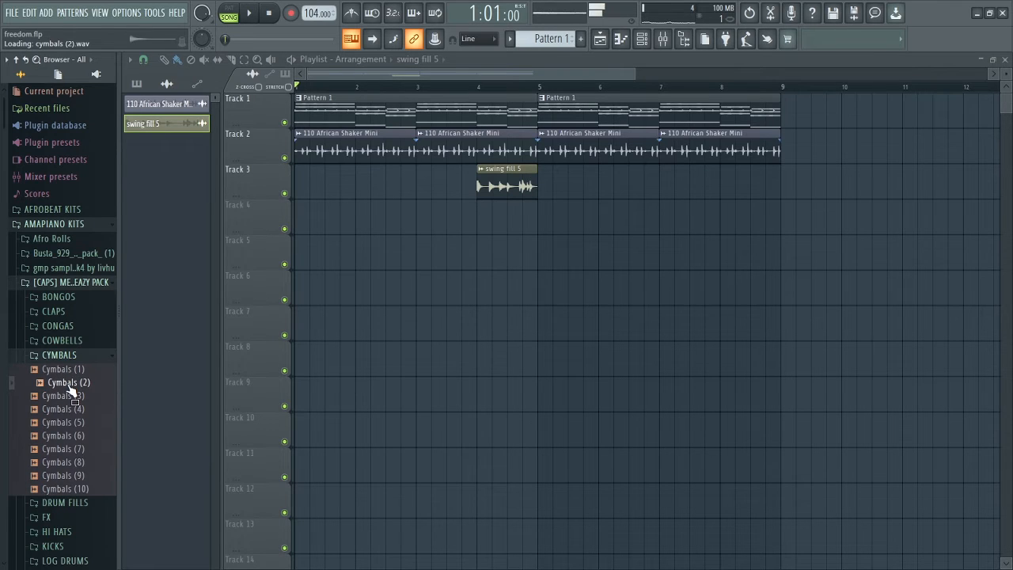
Place Cymbals (1) on Track 4 at bar 5 and add a second copy at bar 1
left_click(67, 375)
left_click_drag(67, 379, 547, 206)
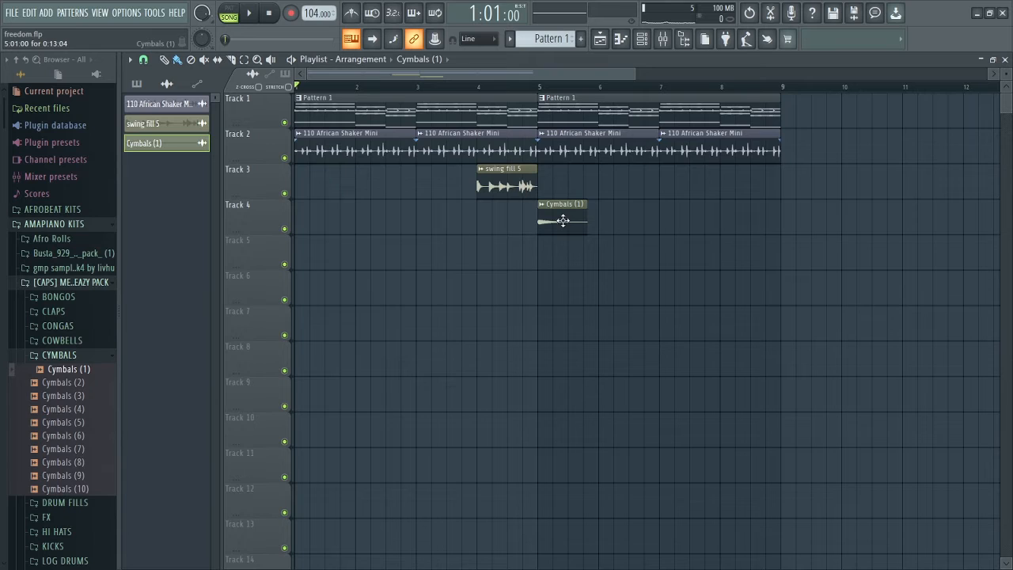
left_click(301, 221)
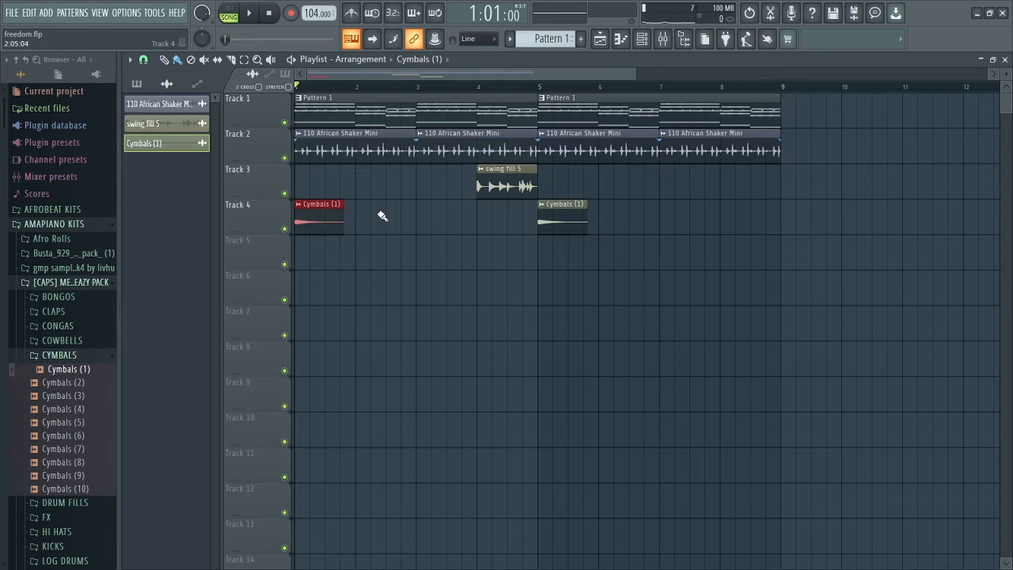
Place a second swing fill 5 clip on Track 3 at bar 8 and play the start of the arrangement
left_click(535, 186)
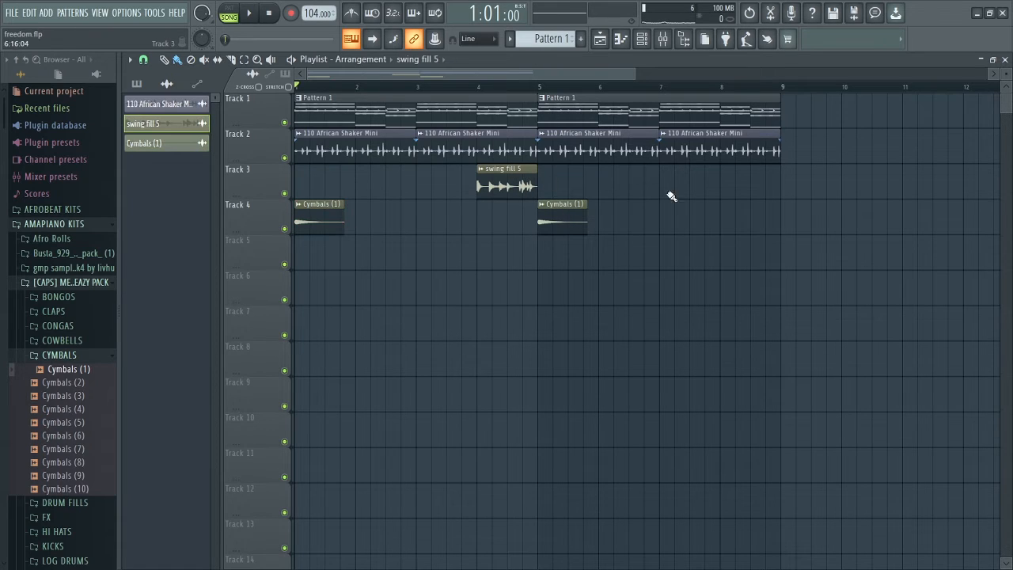
left_click(725, 185)
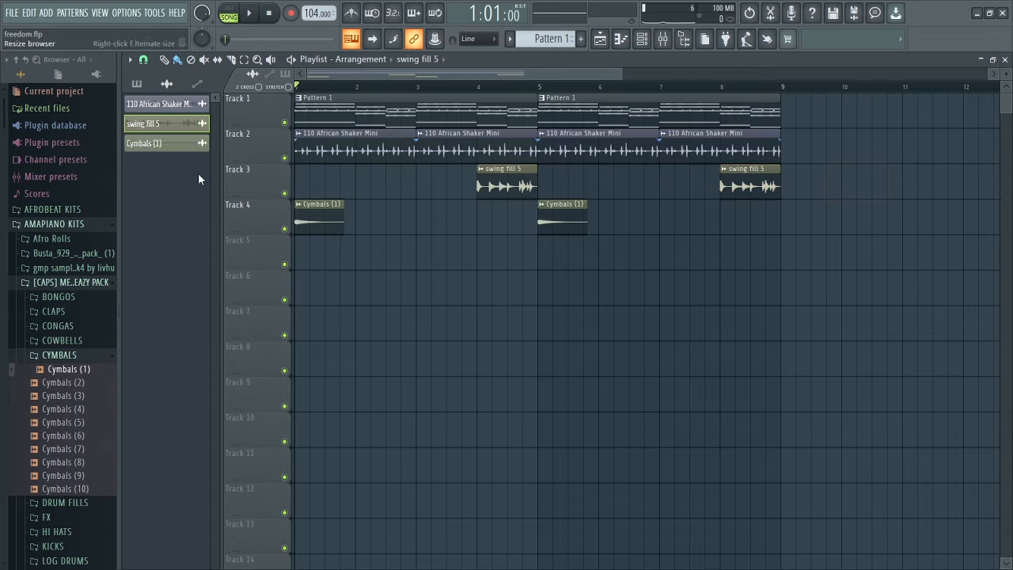
key("space")
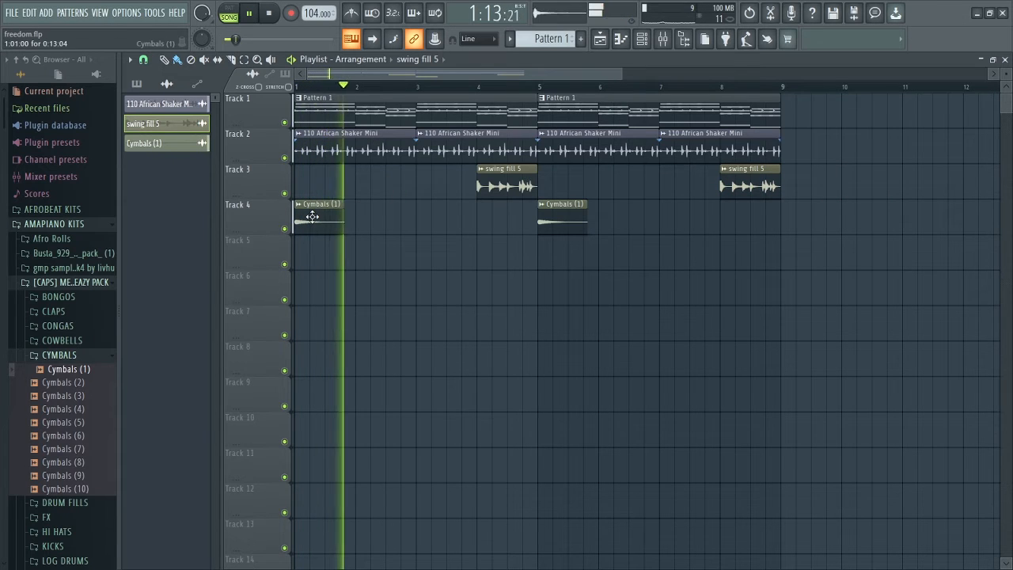
key("space")
Lower the Cymbals (1) channel volume to 40% and play the arrangement
double_click(339, 217)
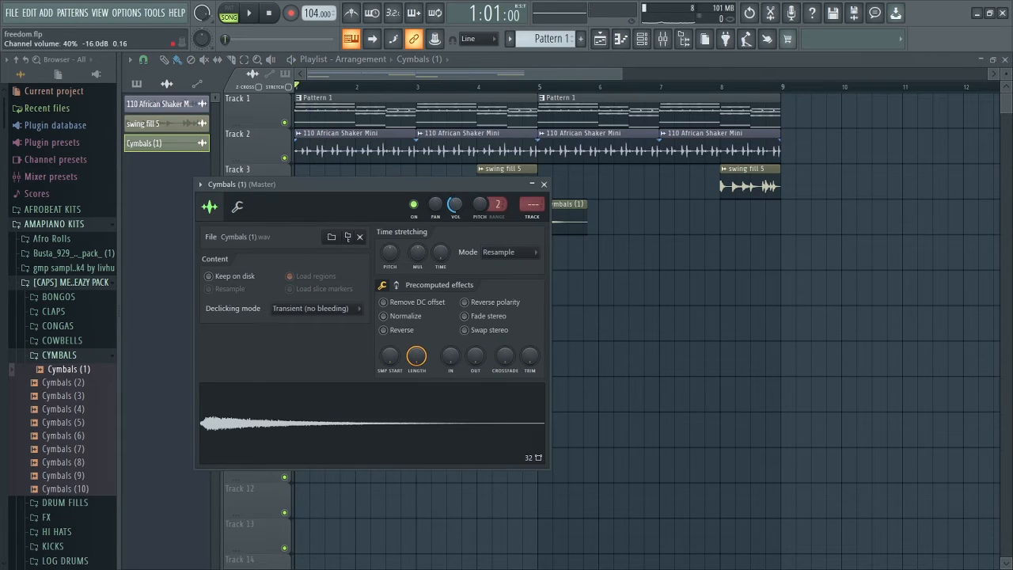
left_click(544, 184)
key("space")
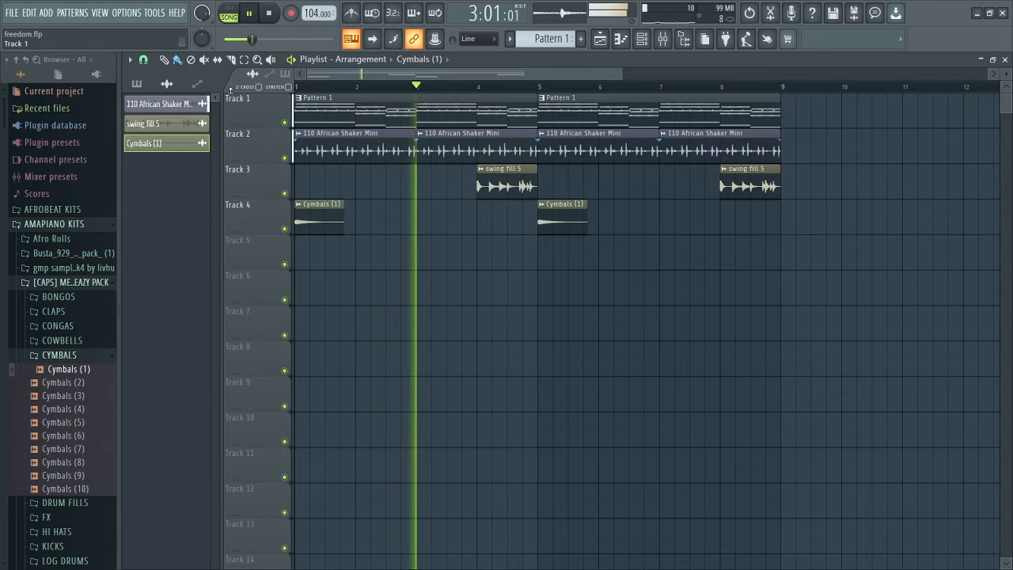
Save the project and stop playback
left_click(11, 13)
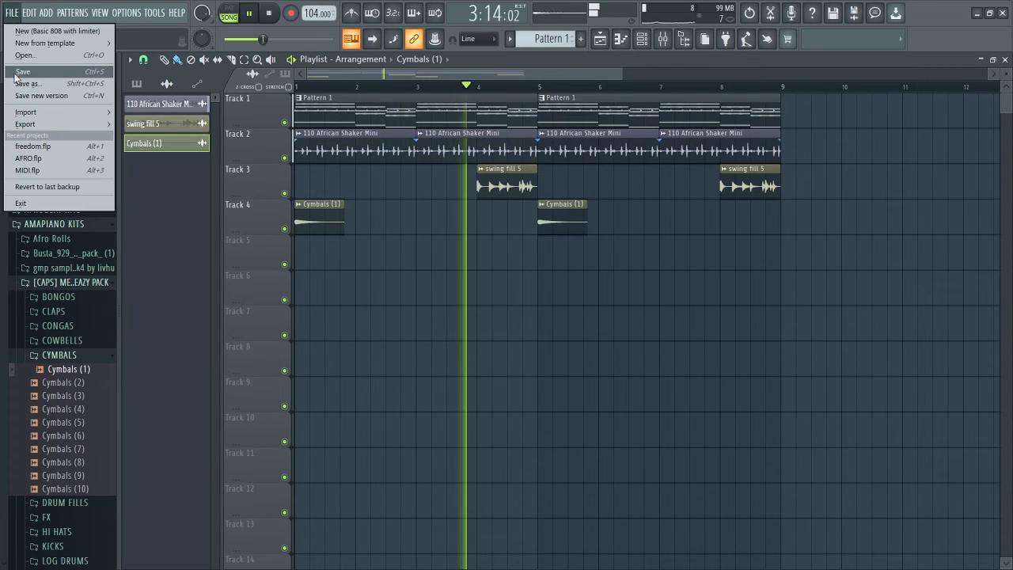
left_click(26, 72)
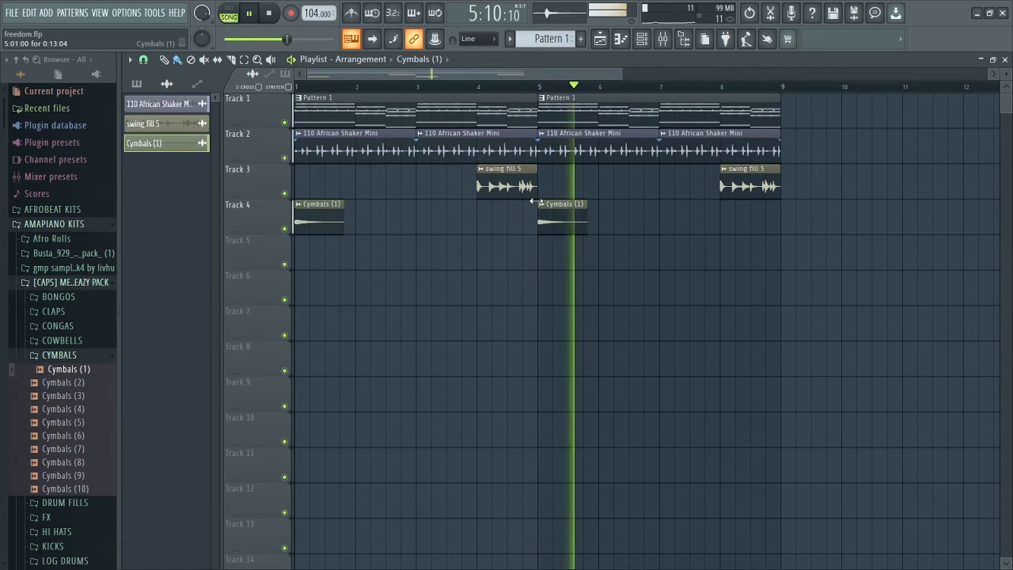
key("space")
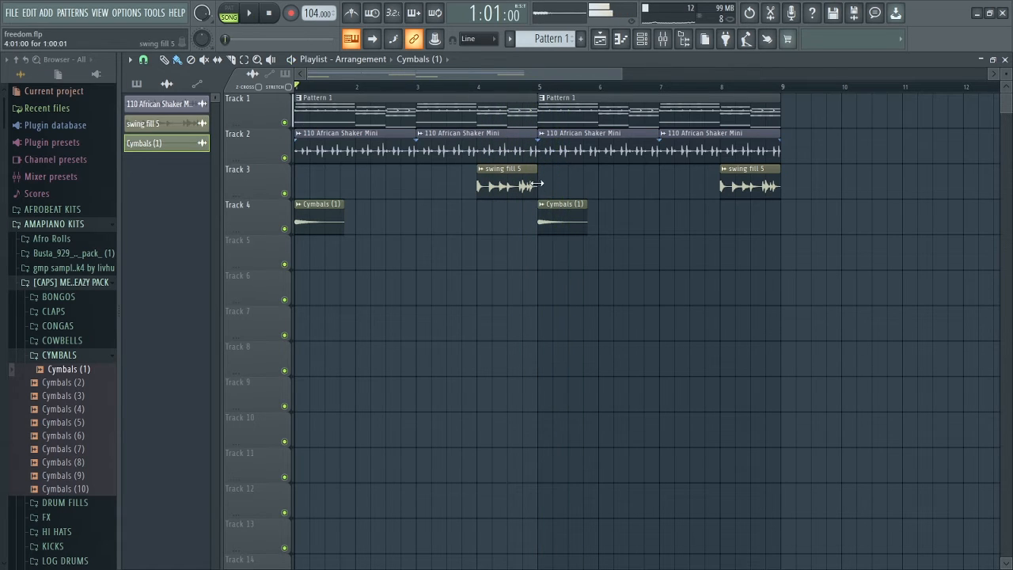
Browse to the Kick folder of the KDM Vol-6 pack in AFROBEAT KITS and audition KICK 3
left_click(86, 356)
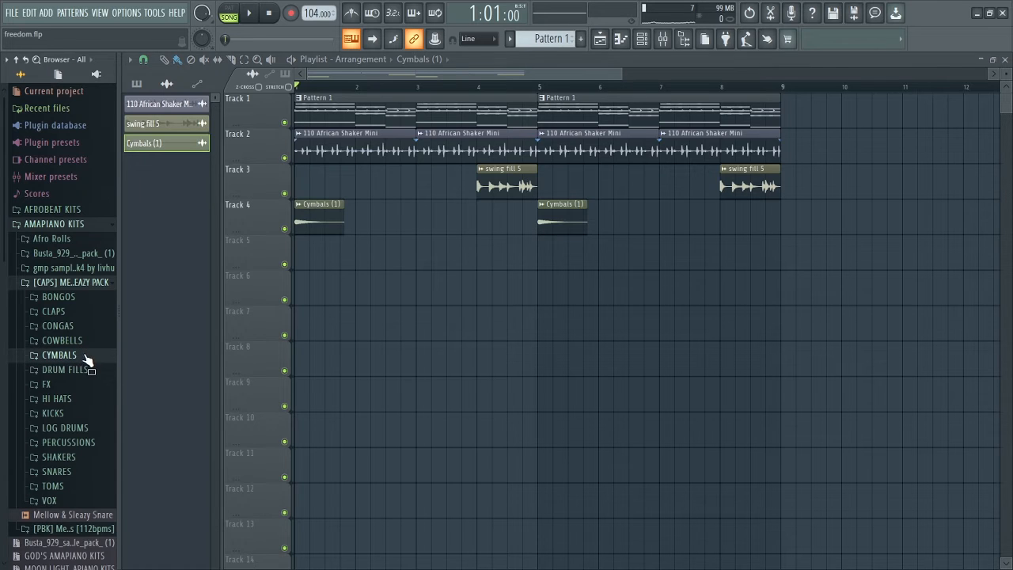
left_click(61, 212)
left_click(69, 225)
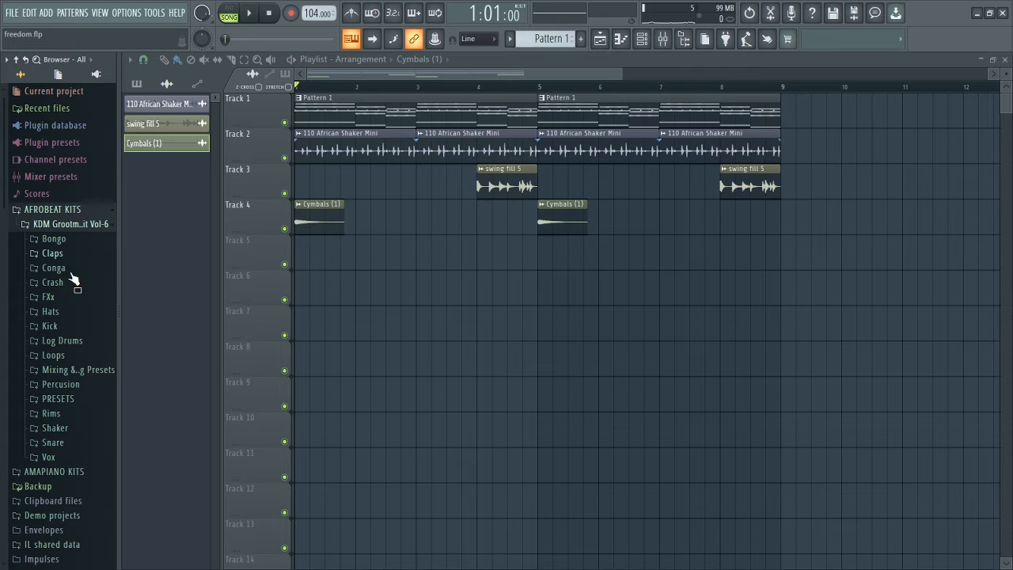
left_click(63, 329)
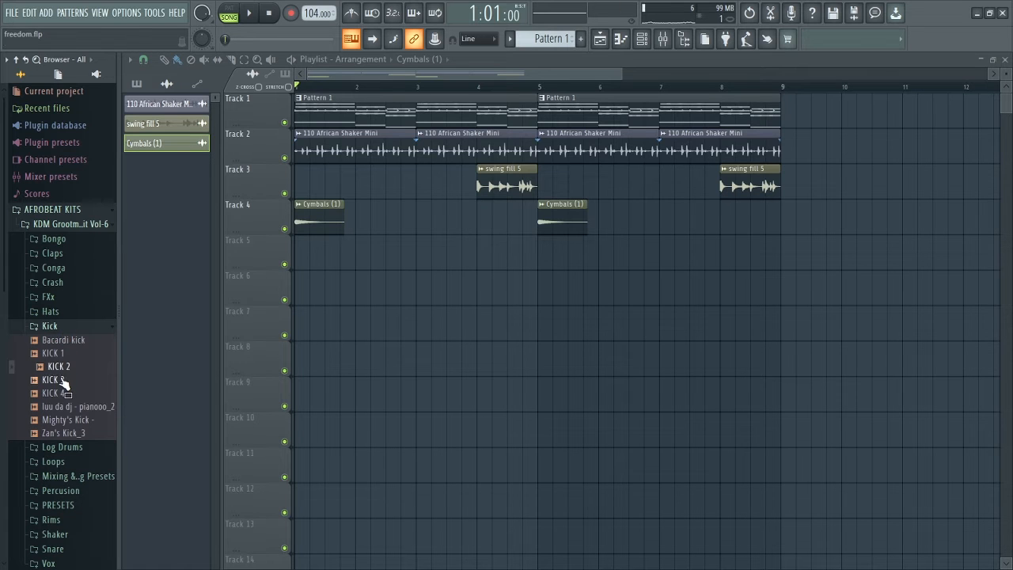
left_click(64, 379)
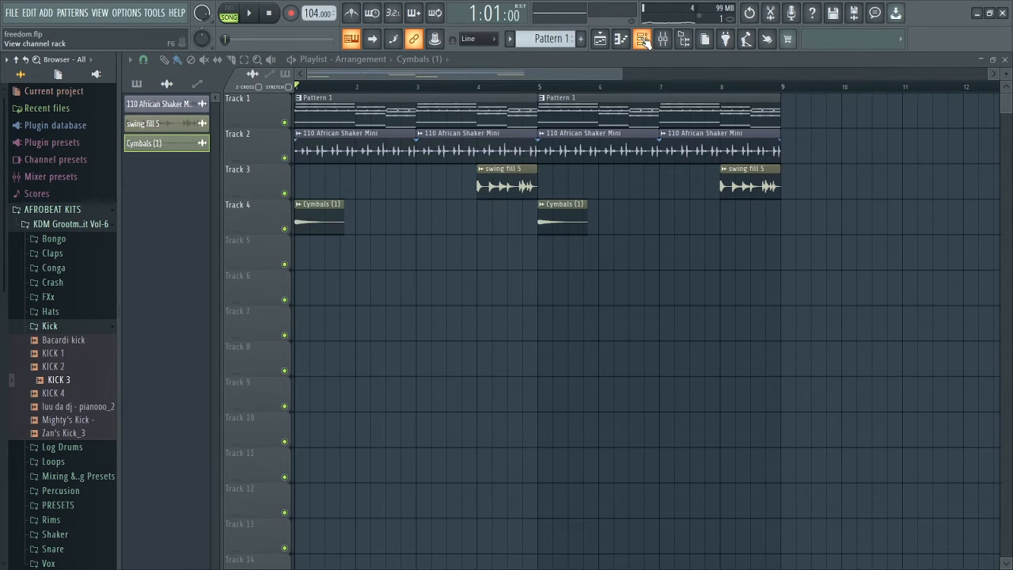
Show the channel rack and open the KICK 3 sample in a new channel
left_click(642, 39)
right_click(65, 383)
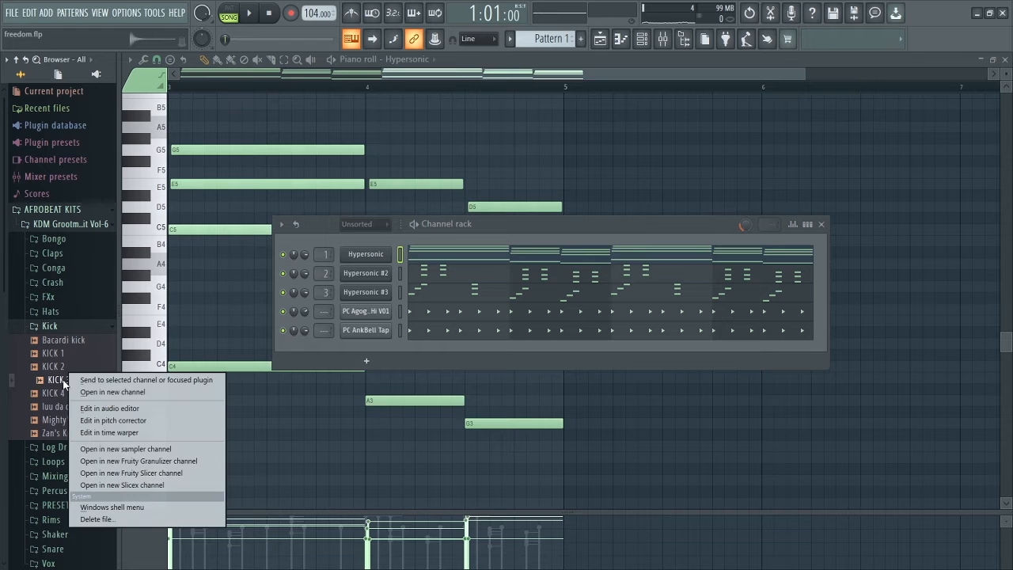
left_click(109, 393)
left_click(561, 201)
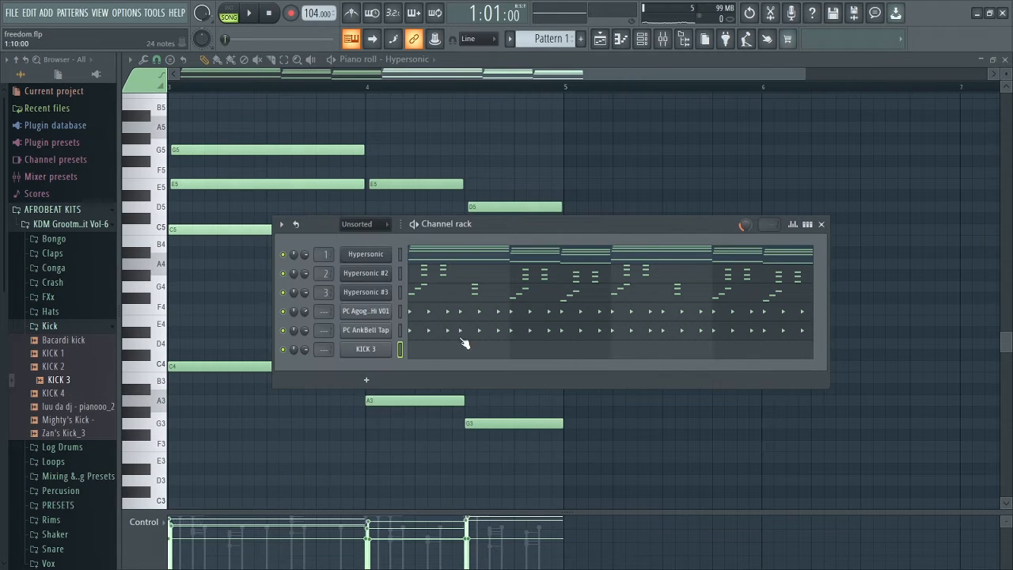
Fill each 4 steps of the KICK 3 channel and play the result
right_click(381, 351)
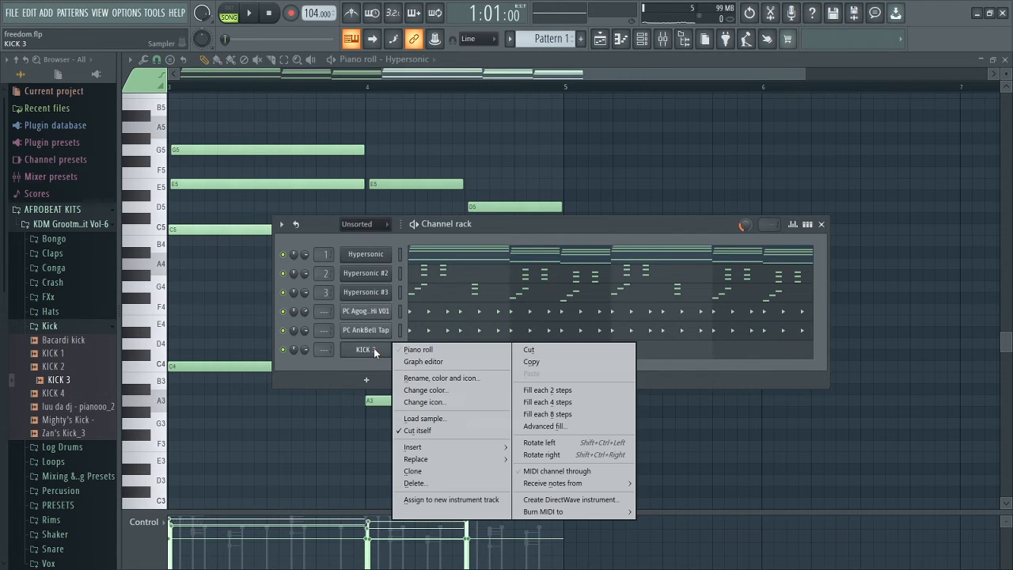
left_click(548, 401)
left_click_drag(463, 231, 427, 225)
key("space")
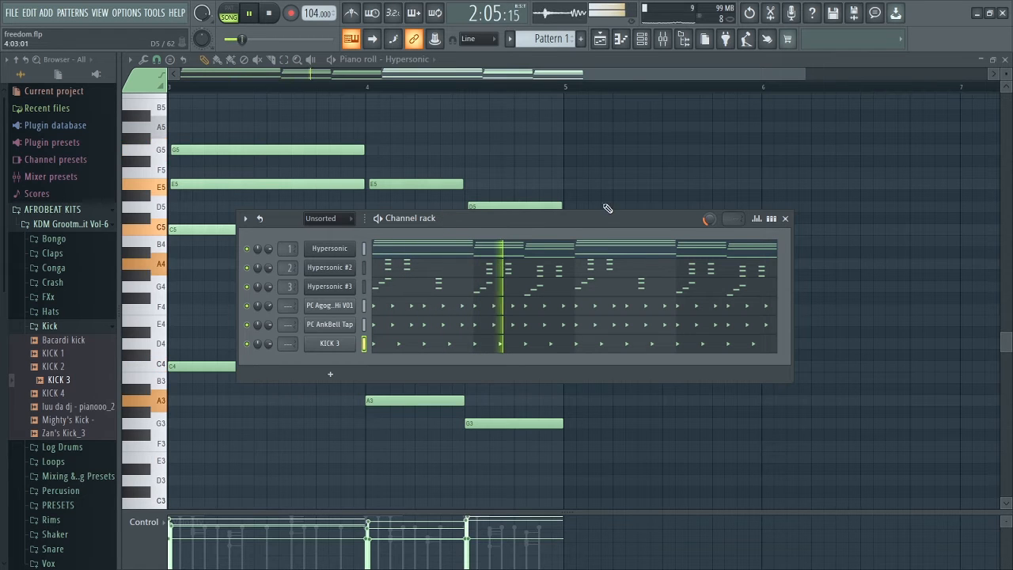
Return to the playlist and listen to the full arrangement with the kick
left_click(640, 43)
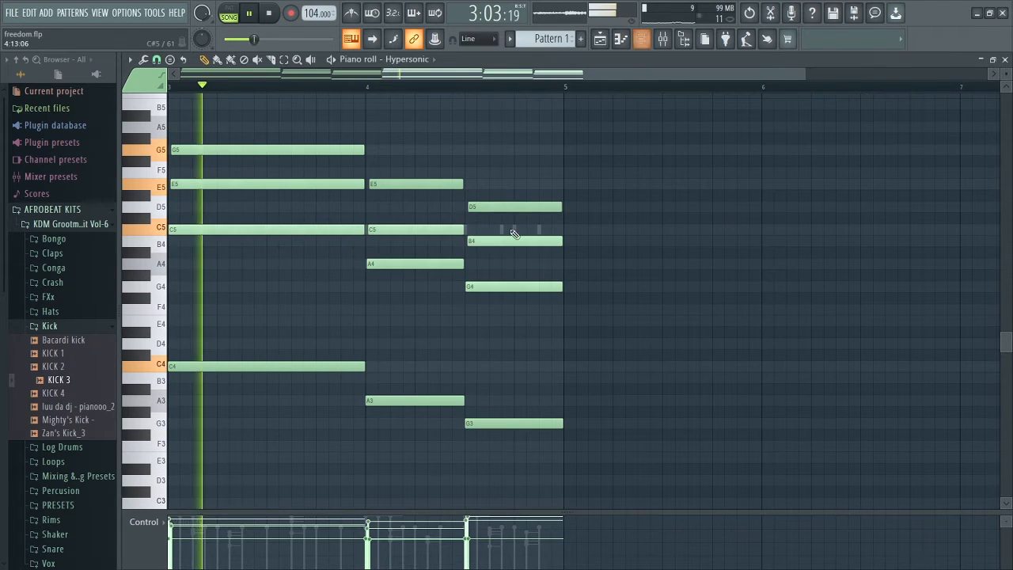
left_click_drag(377, 76, 182, 75)
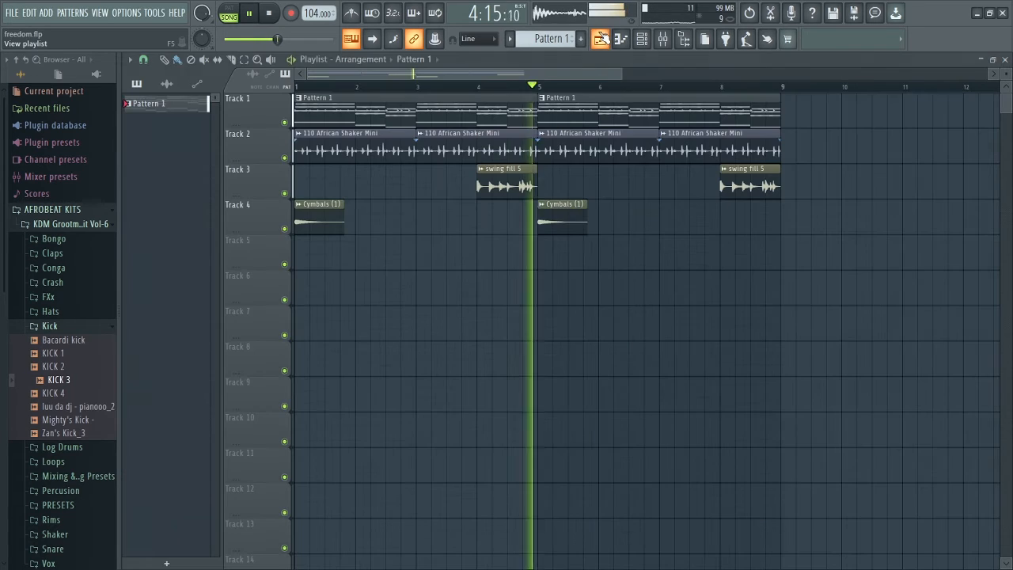
key("F5")
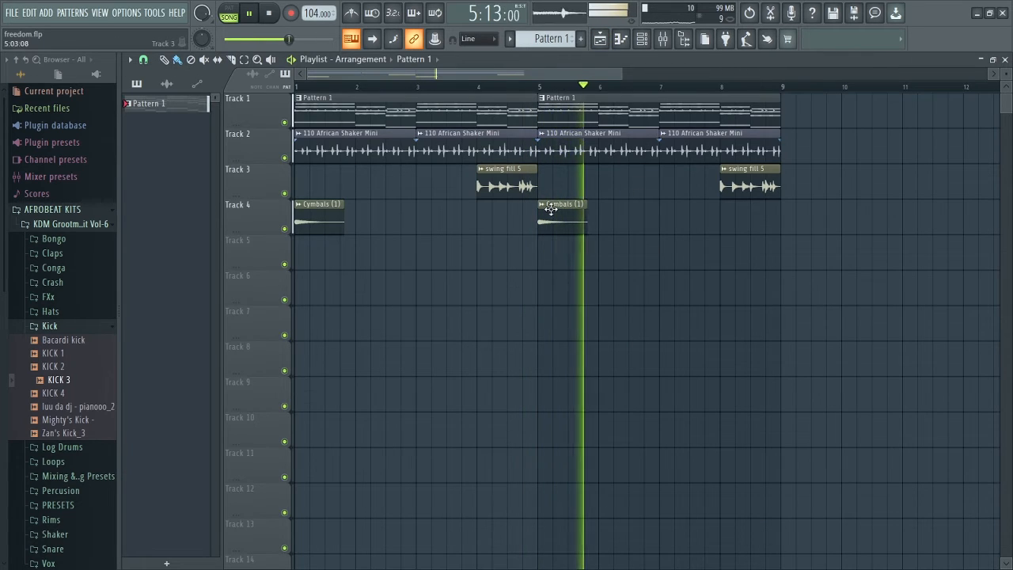
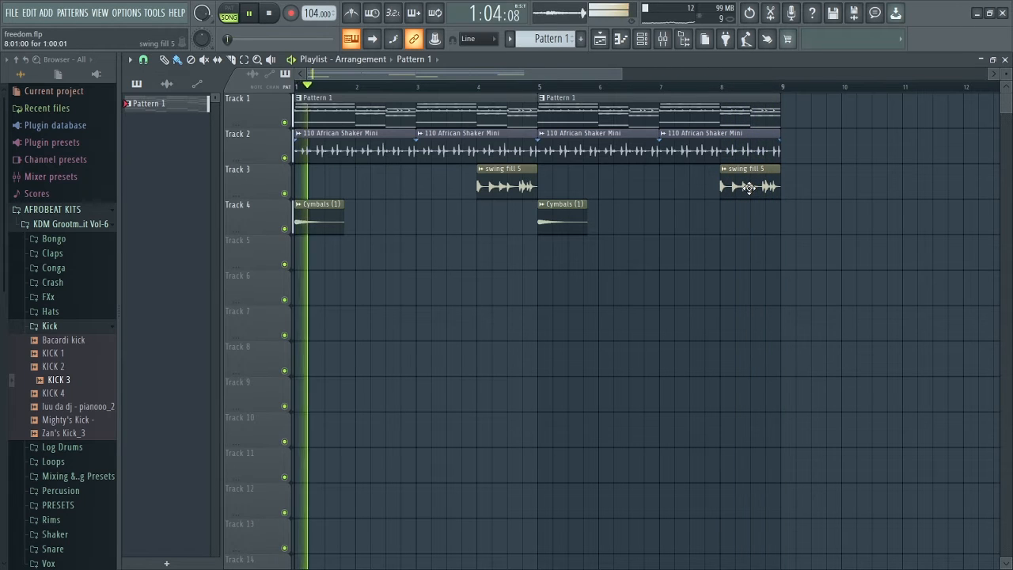
key("space")
Add a fourth Hypersonic channel and load the Nylon Finger Soft + Harm acoustic guitar patch
left_click(641, 40)
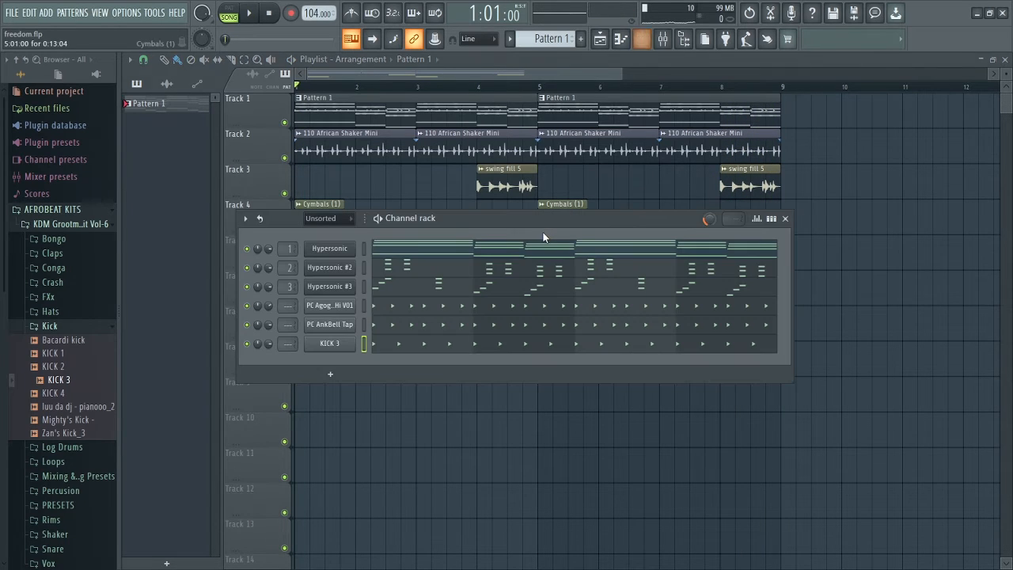
left_click_drag(530, 228, 530, 193)
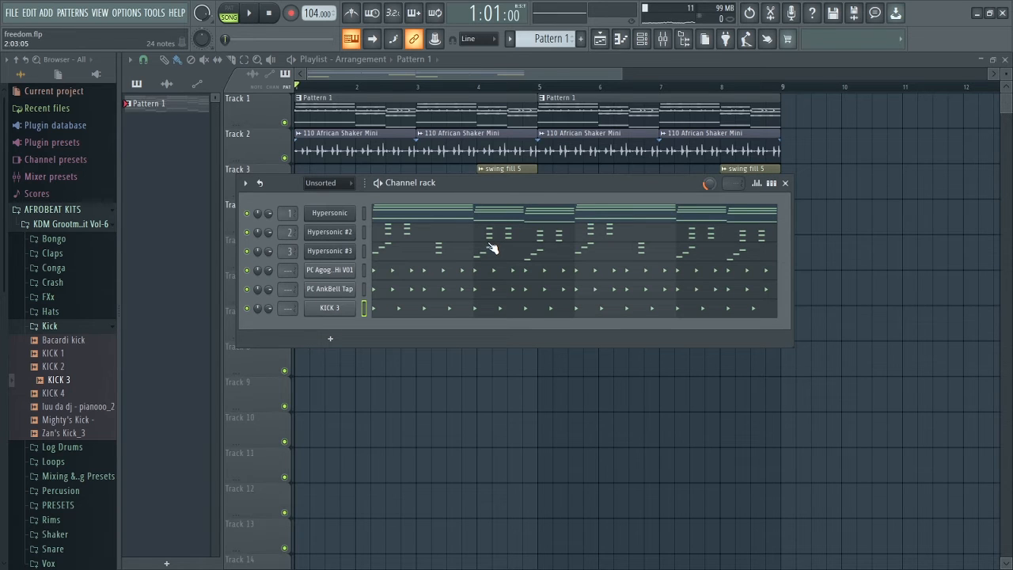
left_click(331, 342)
left_click(455, 276)
left_click_drag(488, 223, 466, 146)
scroll(544, 283, "down", 3)
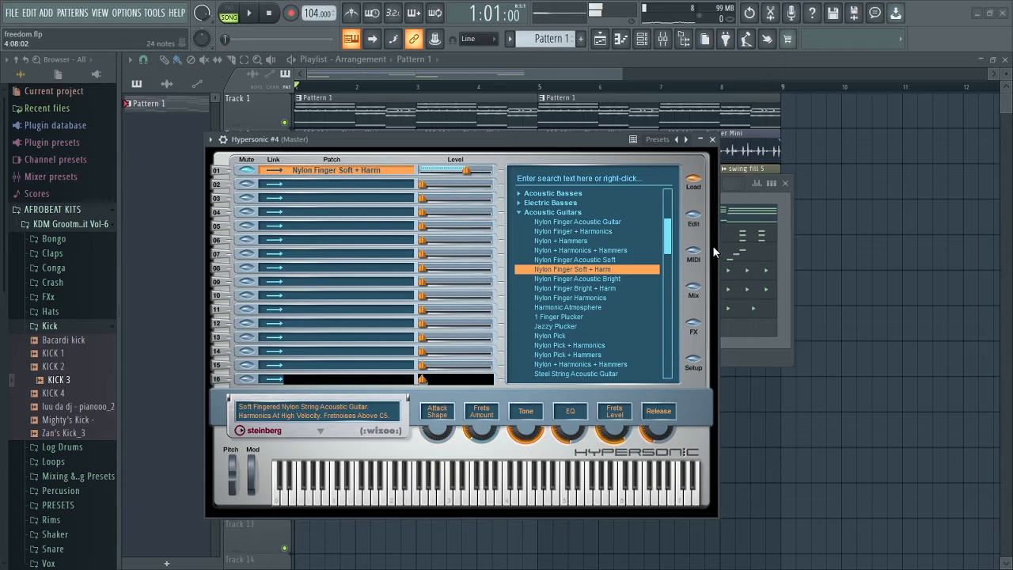
left_click(713, 139)
Enter one-step C5, E5 and G5 notes at steps 7, 8 and 9 of bar 1 for Hypersonic #4 and audition them
key("space")
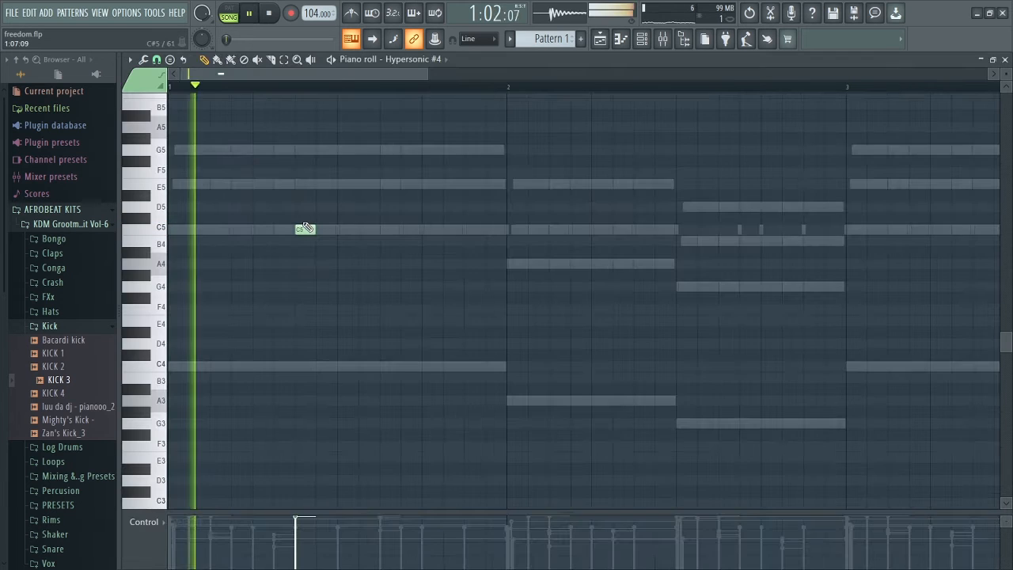
key("space")
key("space")
left_click_drag(327, 173, 326, 184)
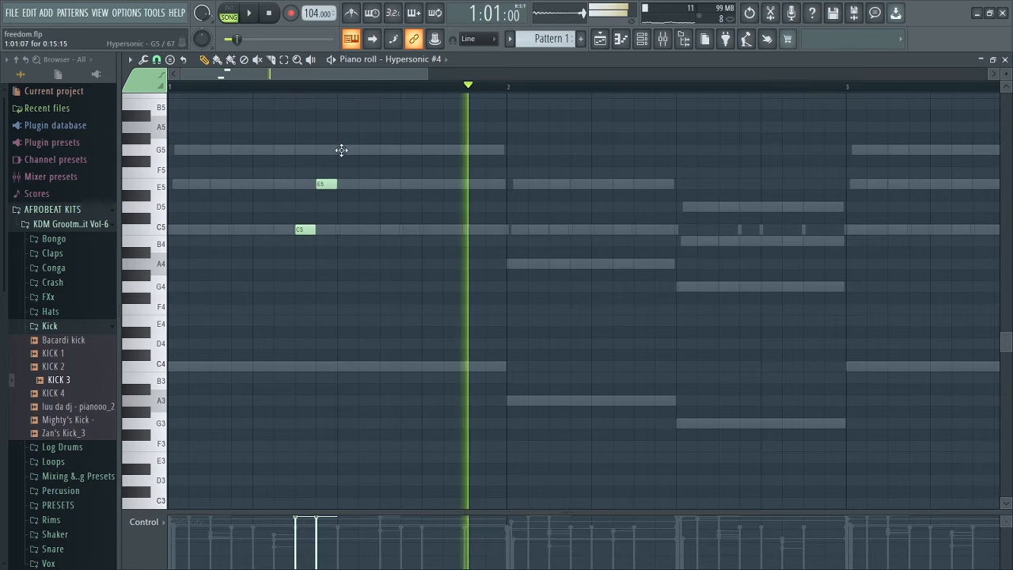
left_click(342, 151)
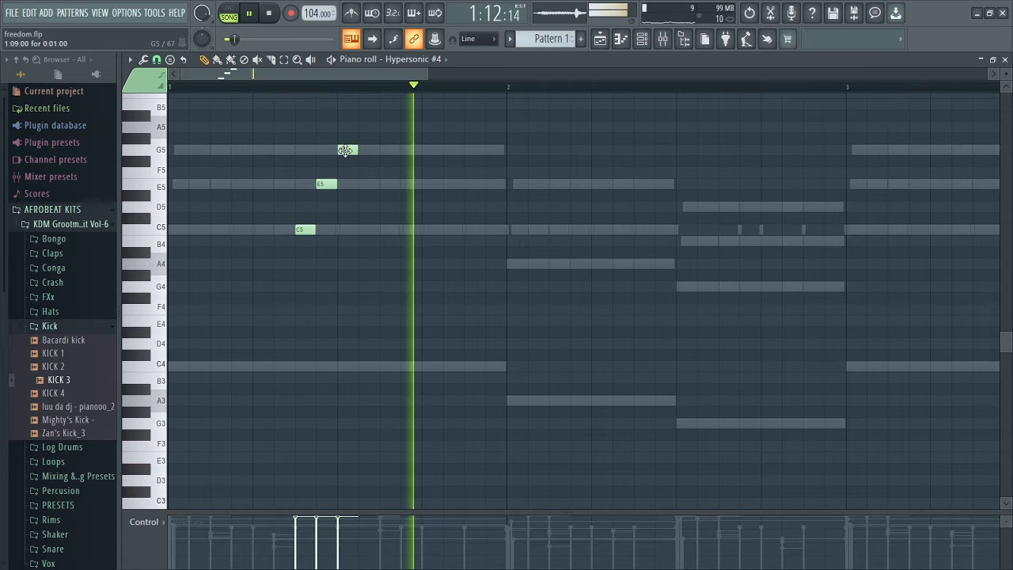
key("space")
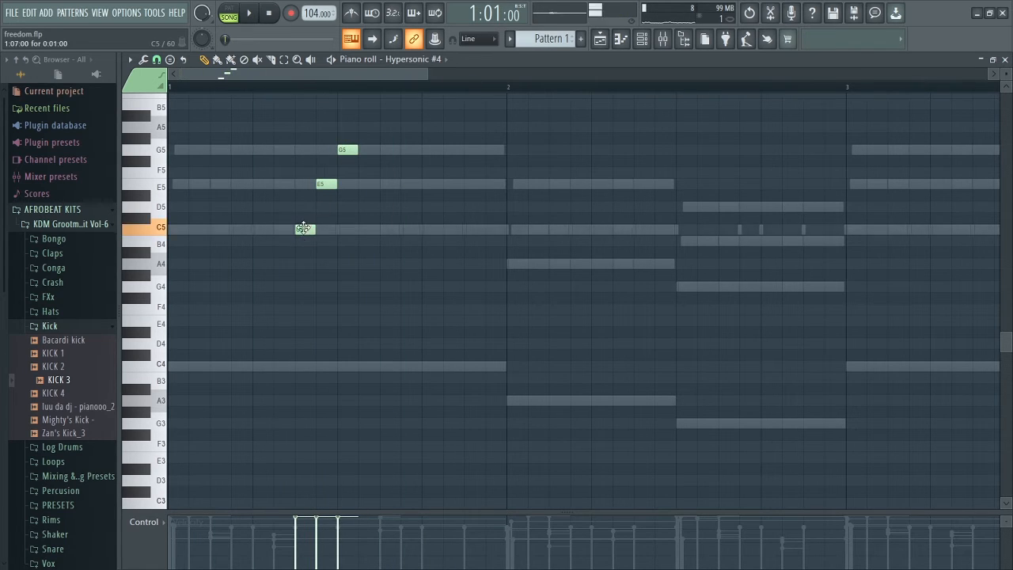
Shift the three guitar notes one step earlier, move C5 to step 9 following G5, and play the phrase
left_click_drag(304, 228, 283, 229)
left_click_drag(325, 184, 304, 184)
left_click_drag(350, 150, 329, 150)
key("space")
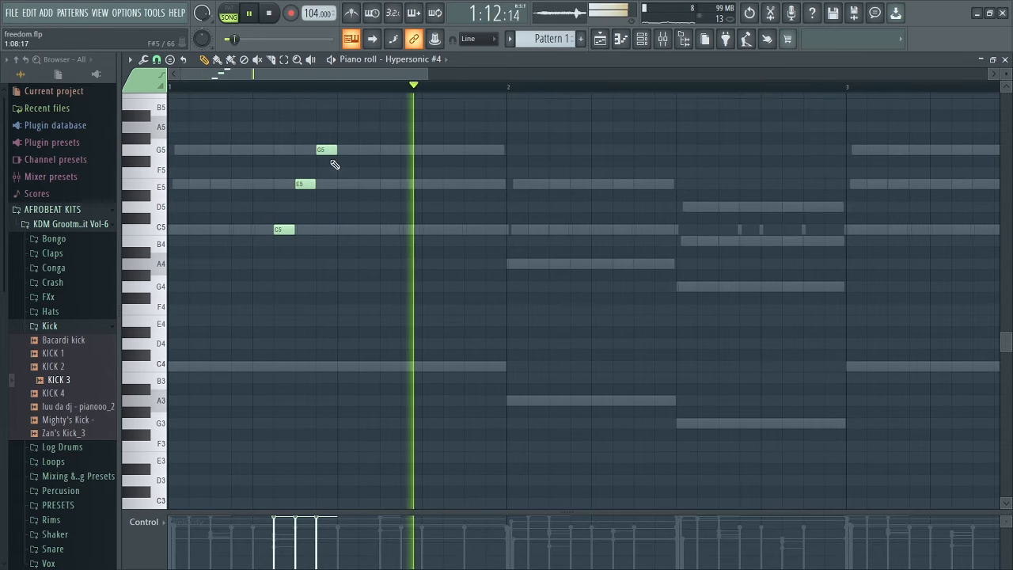
left_click_drag(282, 232, 342, 234)
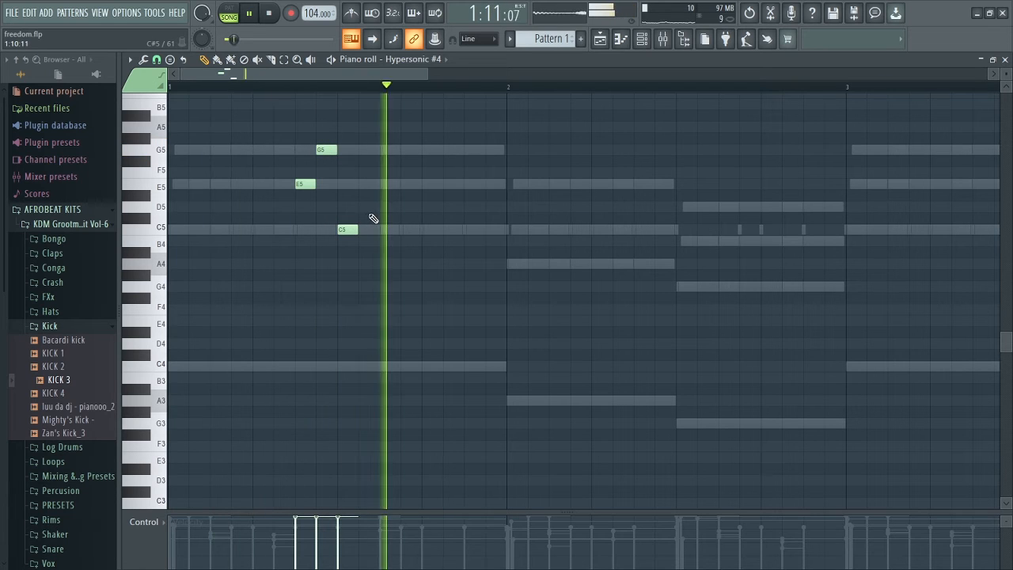
key("space")
Copy the three-note guitar phrase into bar 2 three semitones lower, ending on A4, and lower the copied C#5 to C5
left_click_drag(294, 121, 382, 242)
left_click_drag(275, 121, 389, 262)
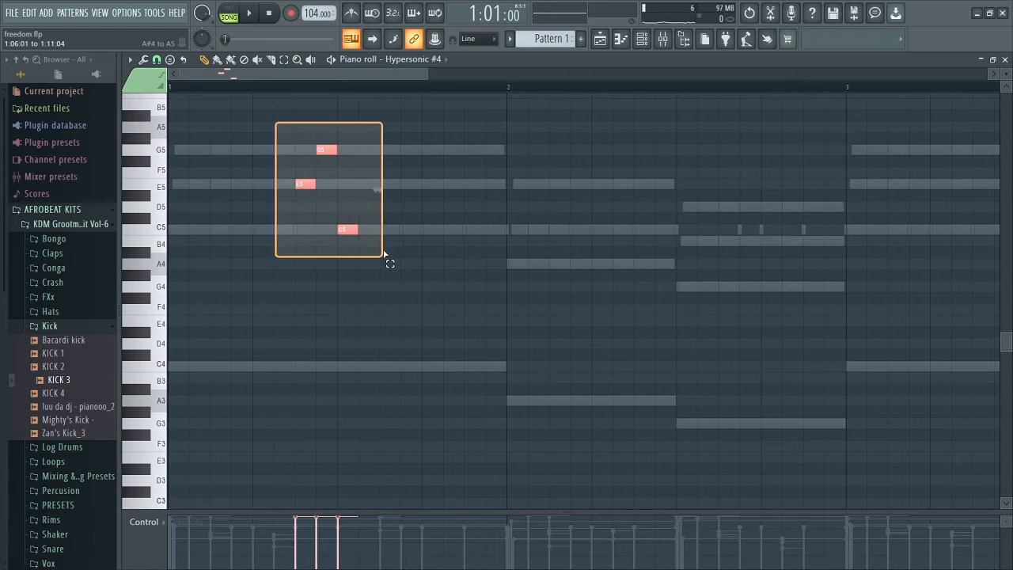
left_click_drag(274, 136, 390, 249)
left_click(493, 267)
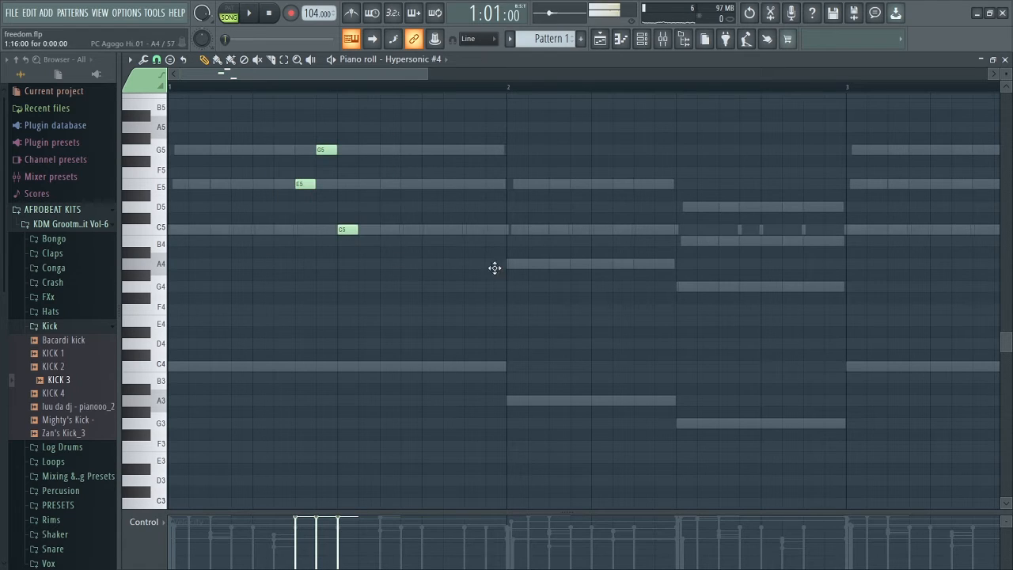
left_click(510, 274)
left_click_drag(286, 135, 398, 250)
left_click_drag(269, 110, 396, 286)
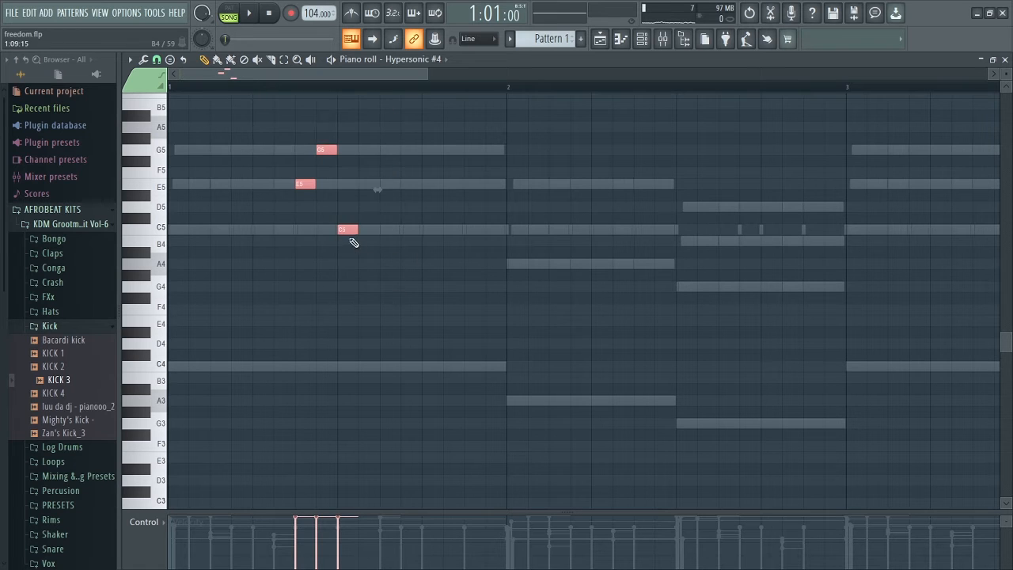
left_click_drag(349, 231, 568, 272, "shift")
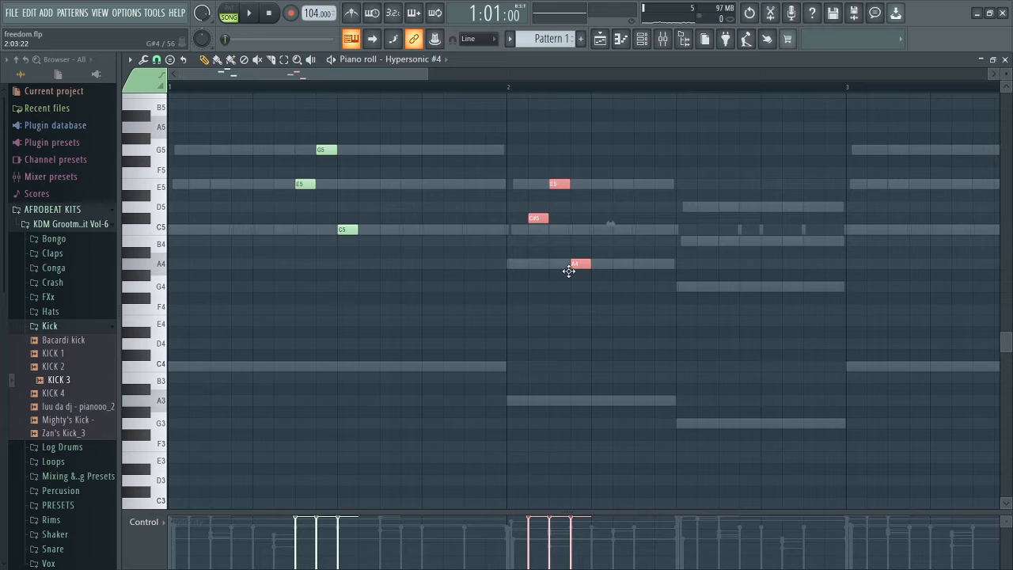
right_click(541, 211)
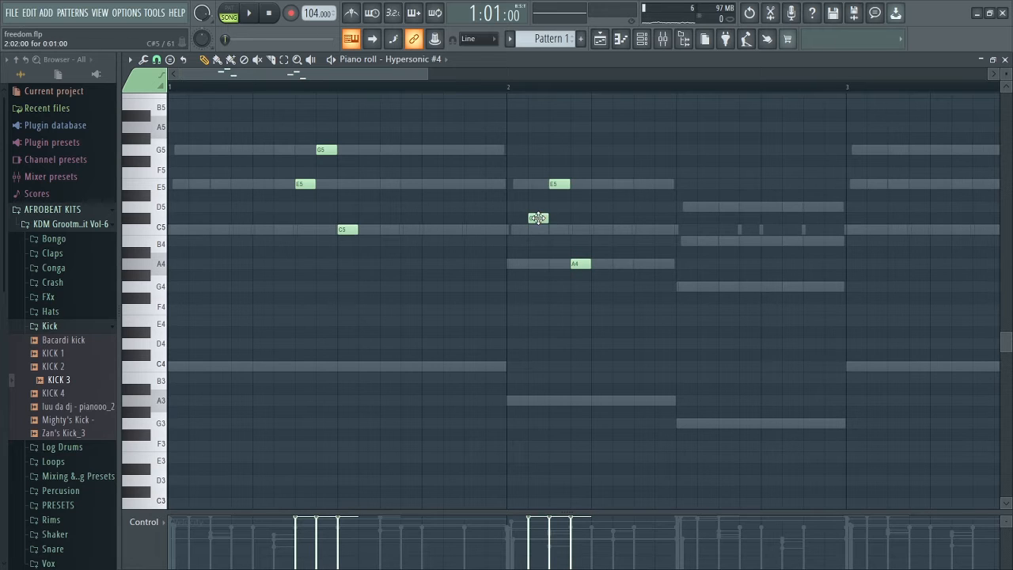
left_click_drag(537, 219, 542, 229)
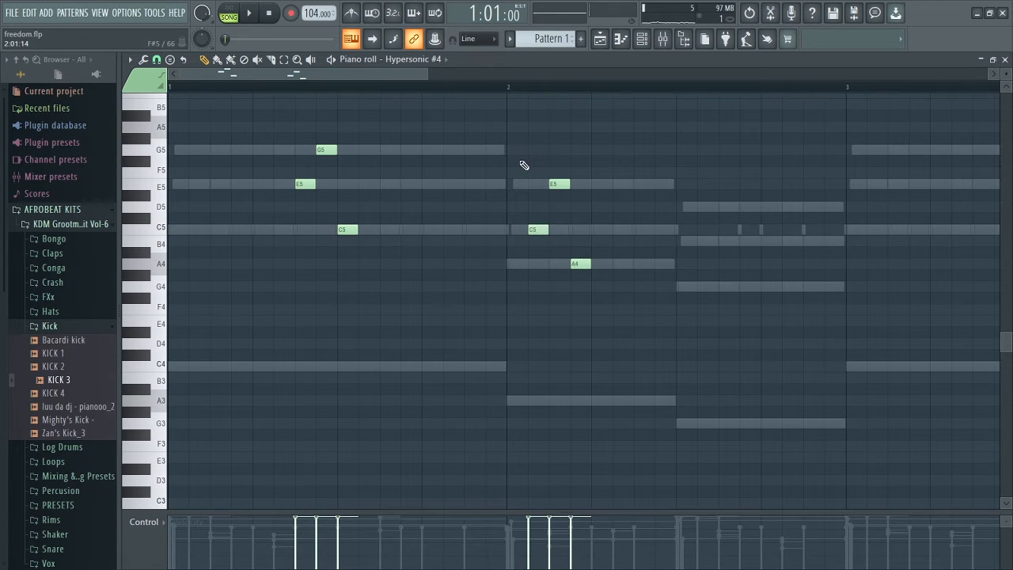
Try shifting the copied three-note guitar phrase in bar 2 progressively later, to steps 6, 7 and 8, while playing the song
left_click_drag(523, 165, 597, 309, "ctrl")
left_click_drag(581, 264, 609, 269)
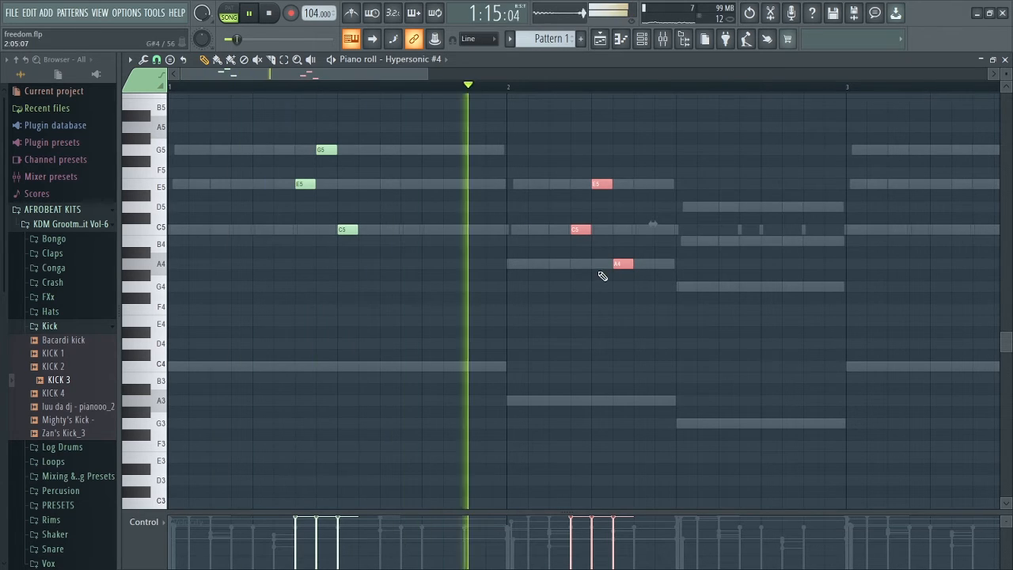
key("space")
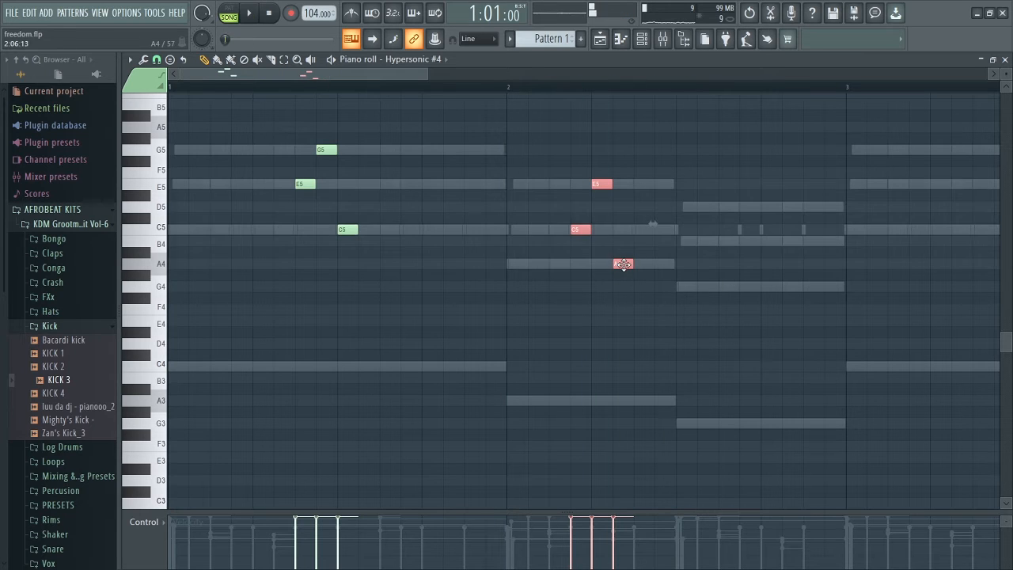
left_click_drag(624, 264, 644, 264)
key("space")
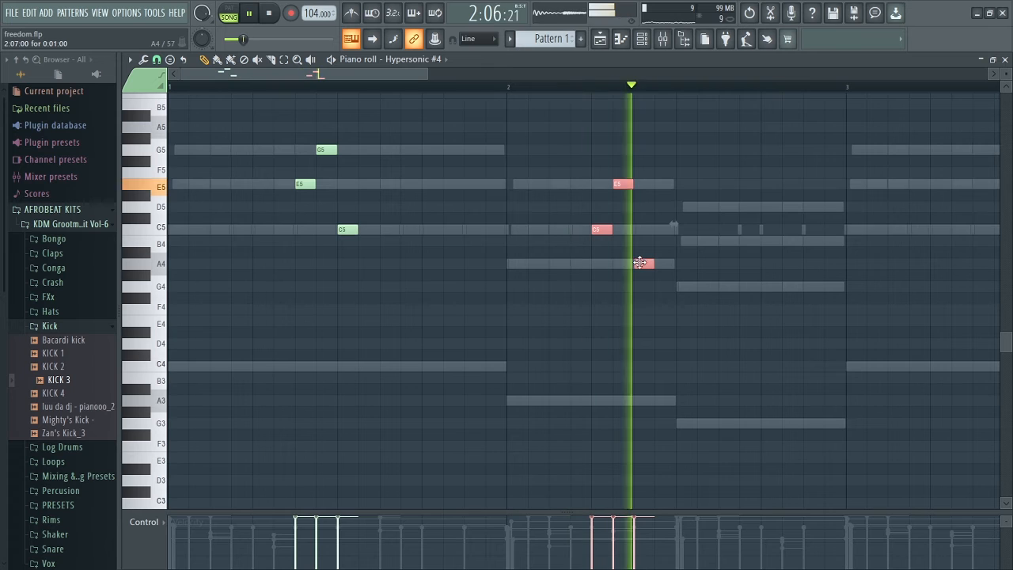
left_click_drag(639, 262, 660, 263)
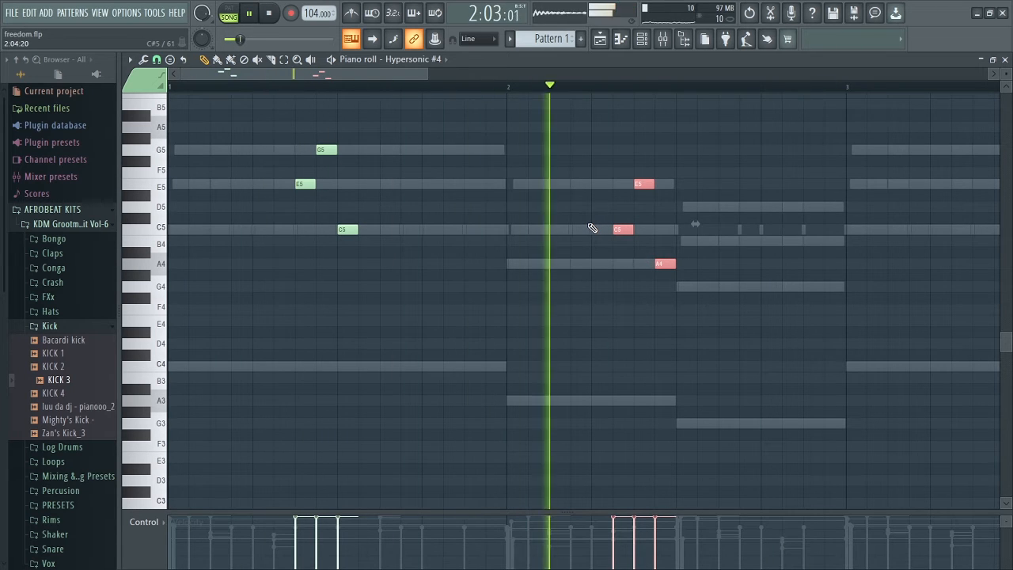
Remove the copied guitar phrase from bar 2 and play the pattern with only the bar 1 phrase
key("space")
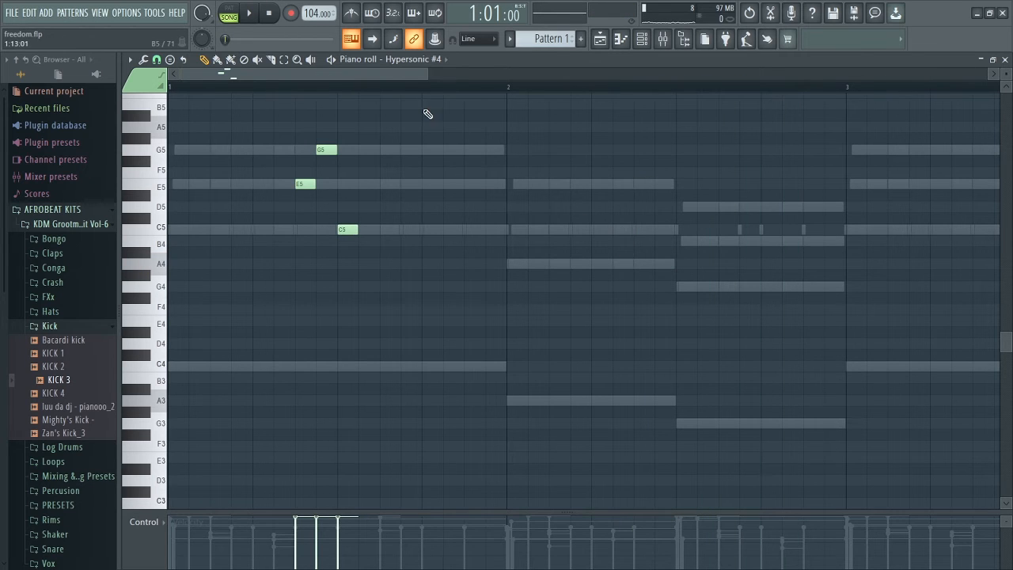
left_click_drag(428, 76, 498, 75)
key("space")
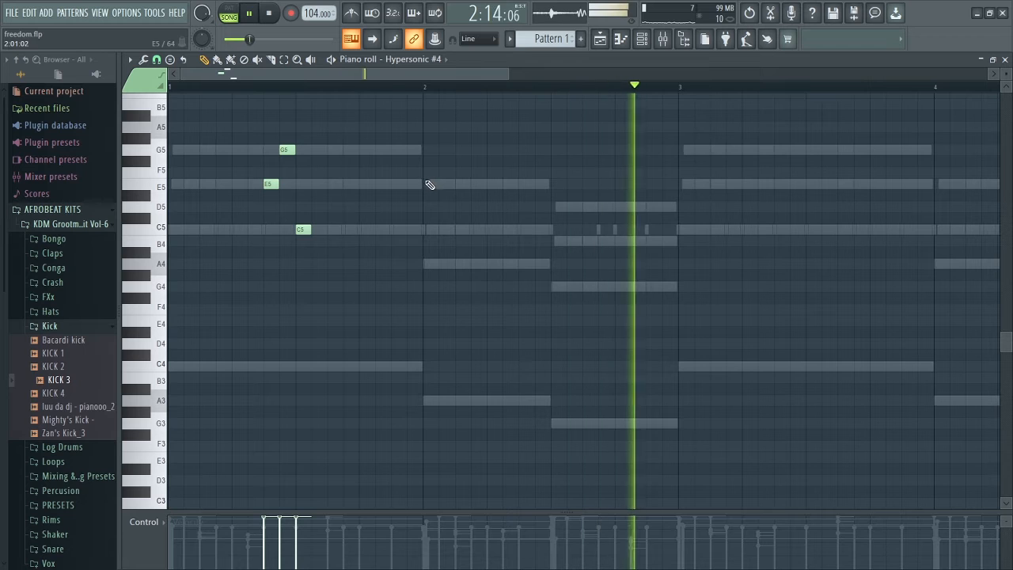
key("space")
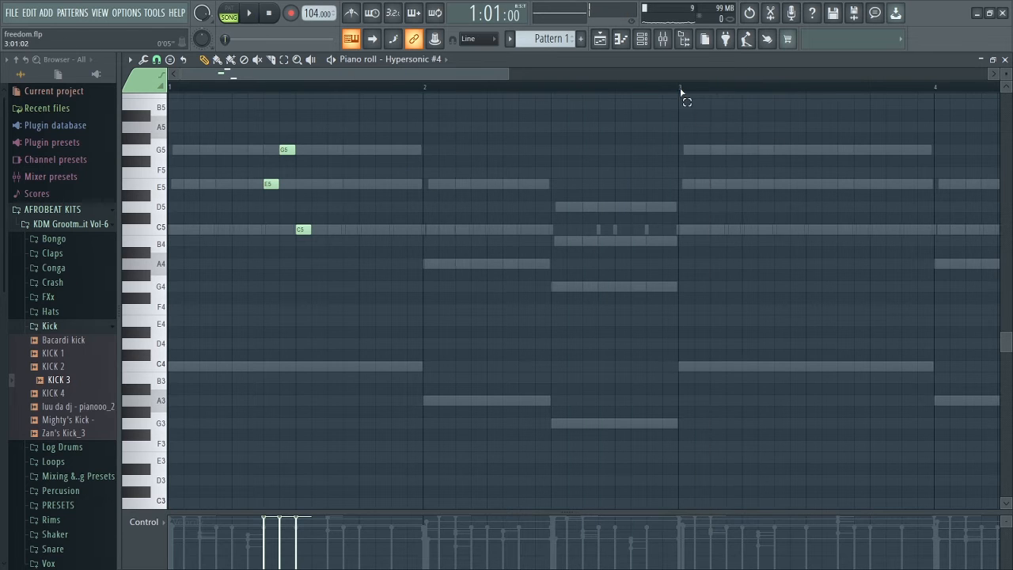
Duplicate the two-bar guitar section of Hypersonic #4 into bars 3 and 4, and clear the selection
left_click_drag(680, 93, 50, 150)
key("ctrl+b")
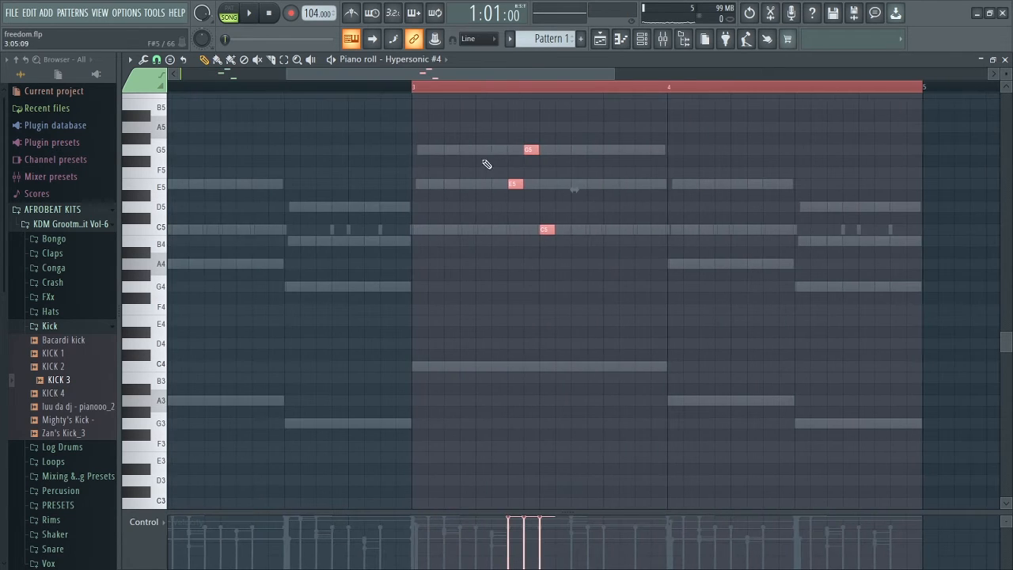
left_click_drag(285, 75, 181, 75)
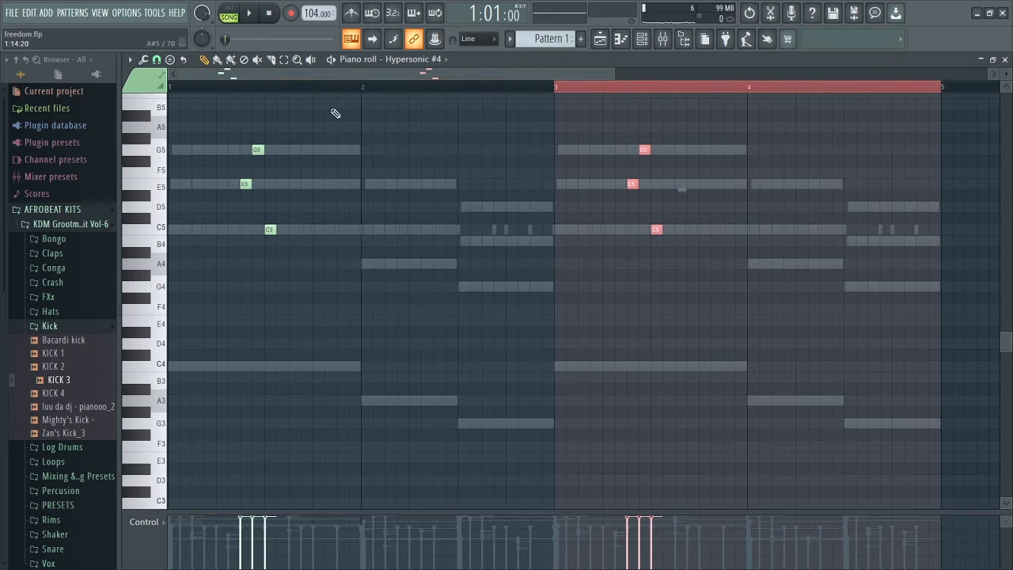
left_click(175, 92)
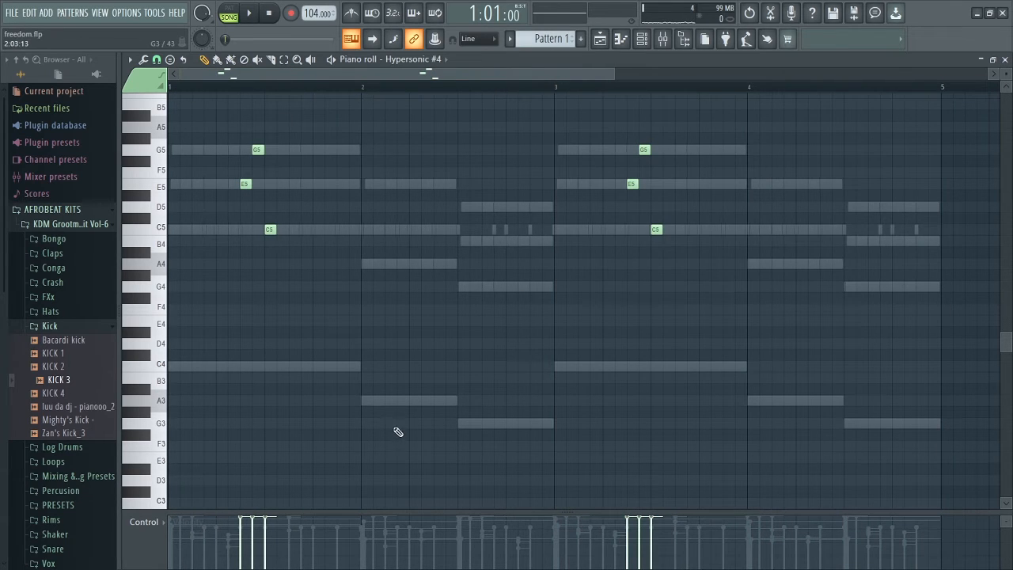
Randomize the guitar notes' levels with velocity variation, accept the result and audition the song
key("alt+r")
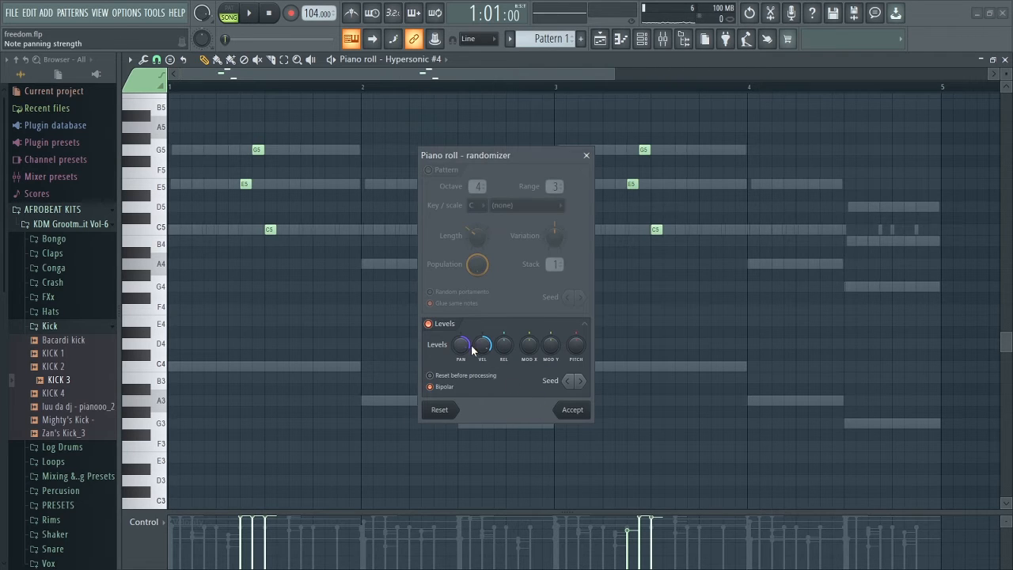
left_click_drag(472, 347, 475, 354)
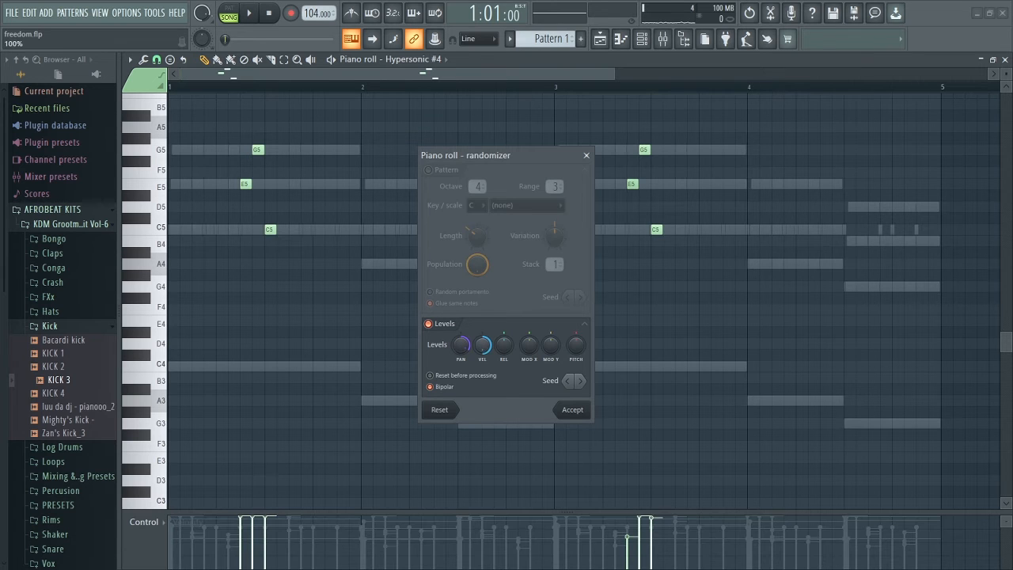
left_click(569, 412)
key("space")
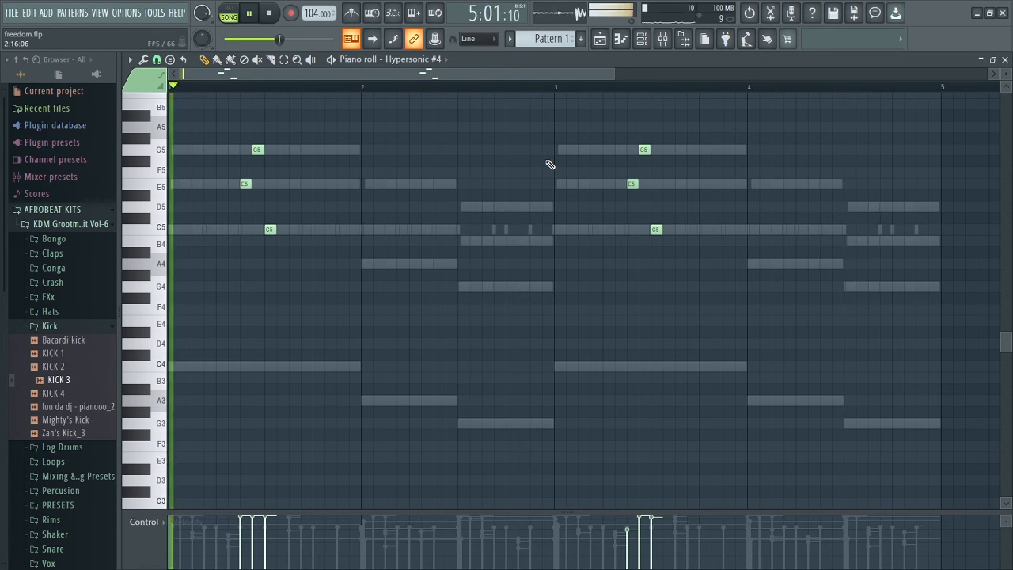
key("space")
Route Hypersonic #4 to mixer track 4 and bring the whole mixer with its effect slots into view
left_click(641, 38)
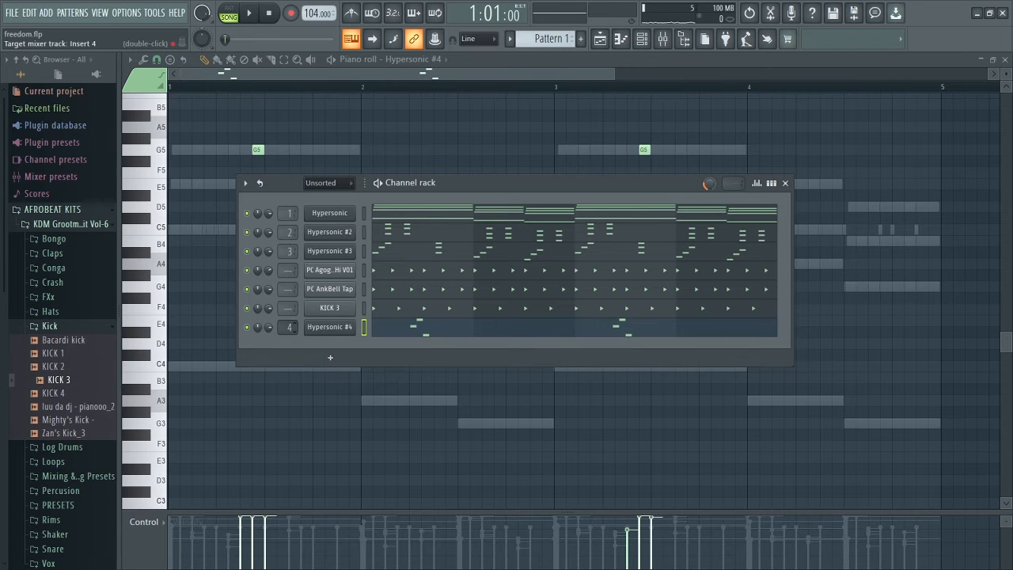
left_click(663, 41)
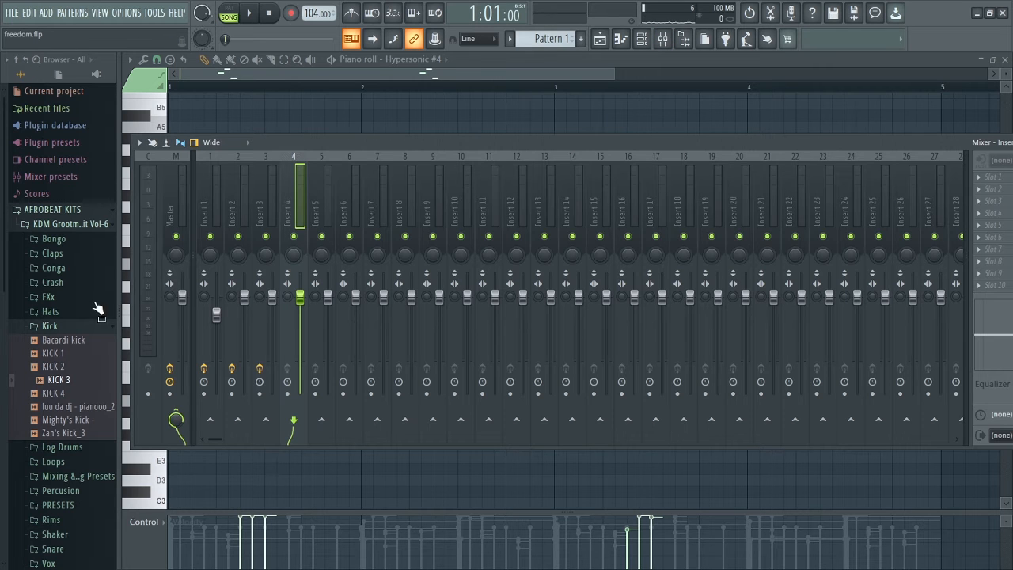
left_click_drag(117, 309, 4, 314)
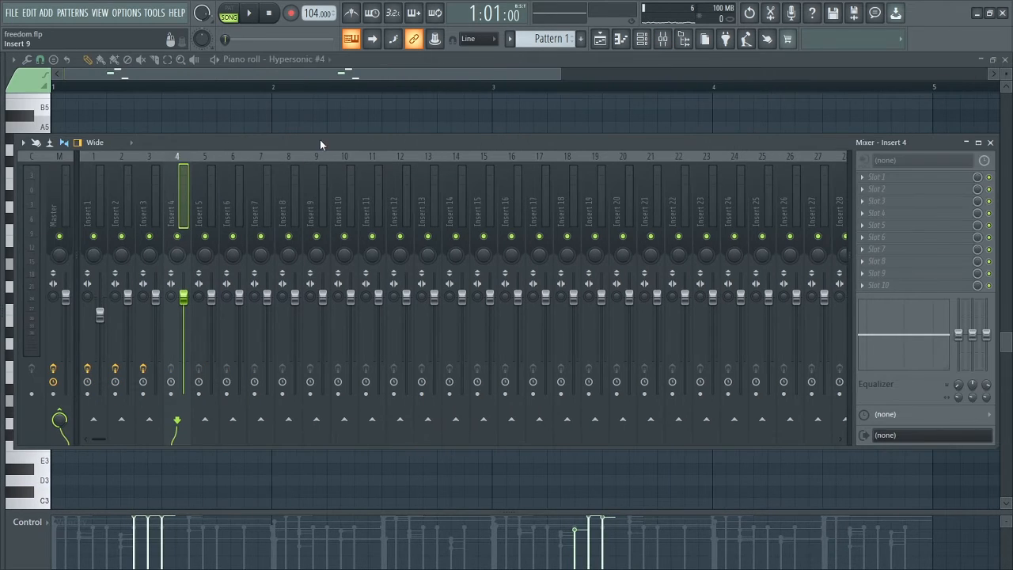
Load Fruity Parametric EQ 2 in slot 1 of Insert 4 and apply the 20Hz + 18kHz cut preset
left_click(876, 185)
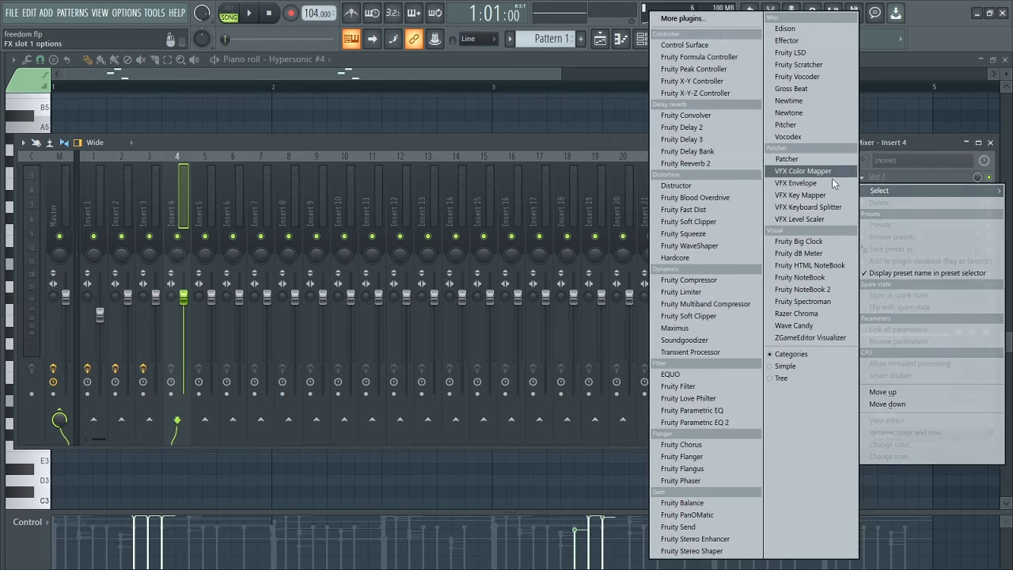
left_click(716, 422)
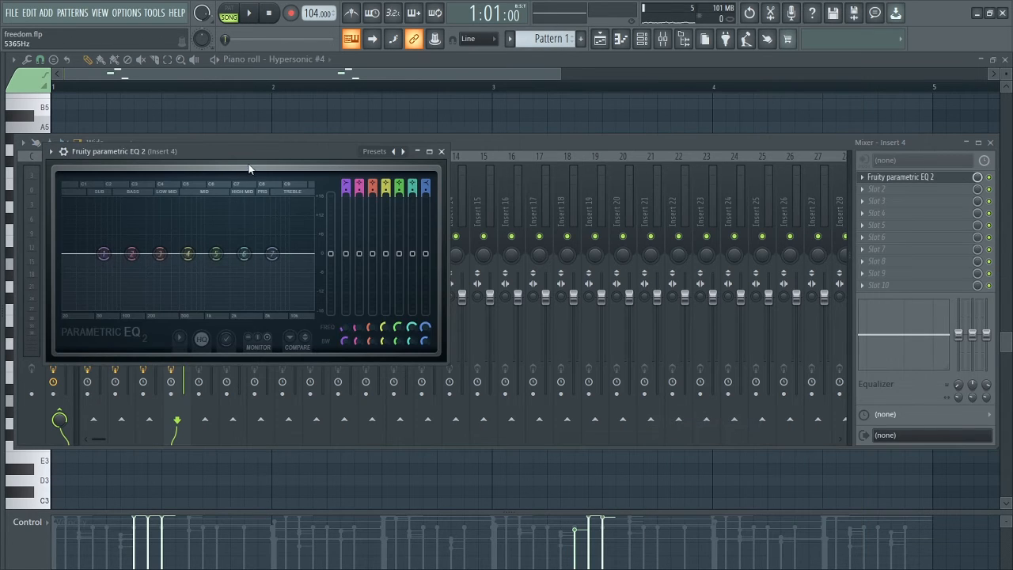
left_click_drag(261, 152, 360, 147)
left_click(477, 147)
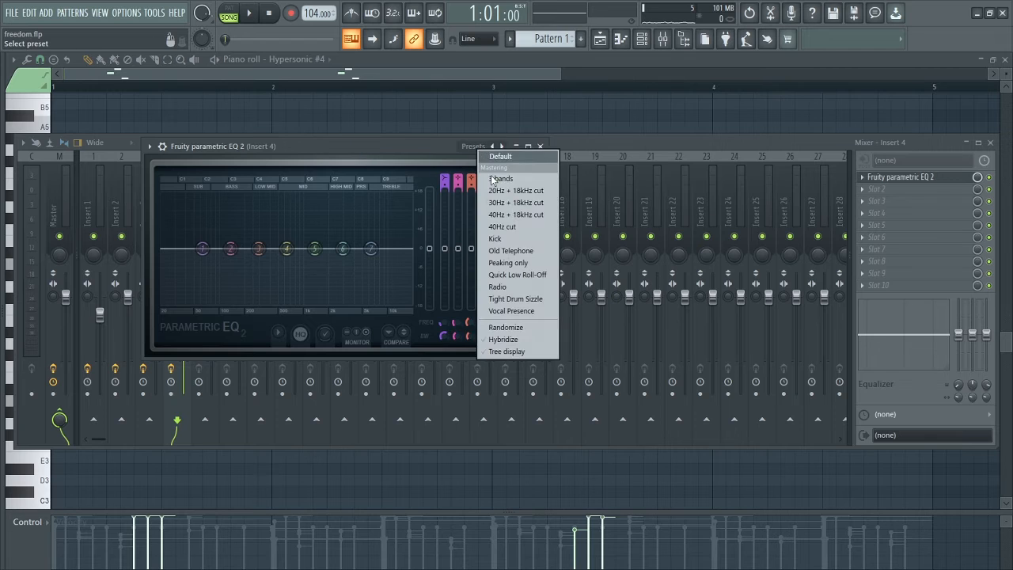
left_click(515, 190)
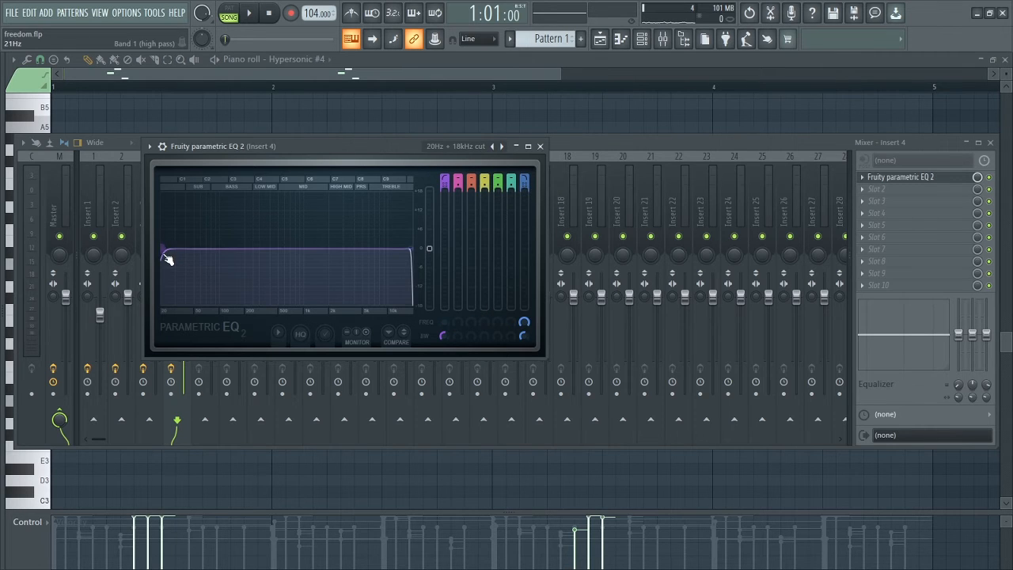
Raise the EQ's high-pass cutoff and lower its low-pass cutoff on the guitar while the song plays
key("space")
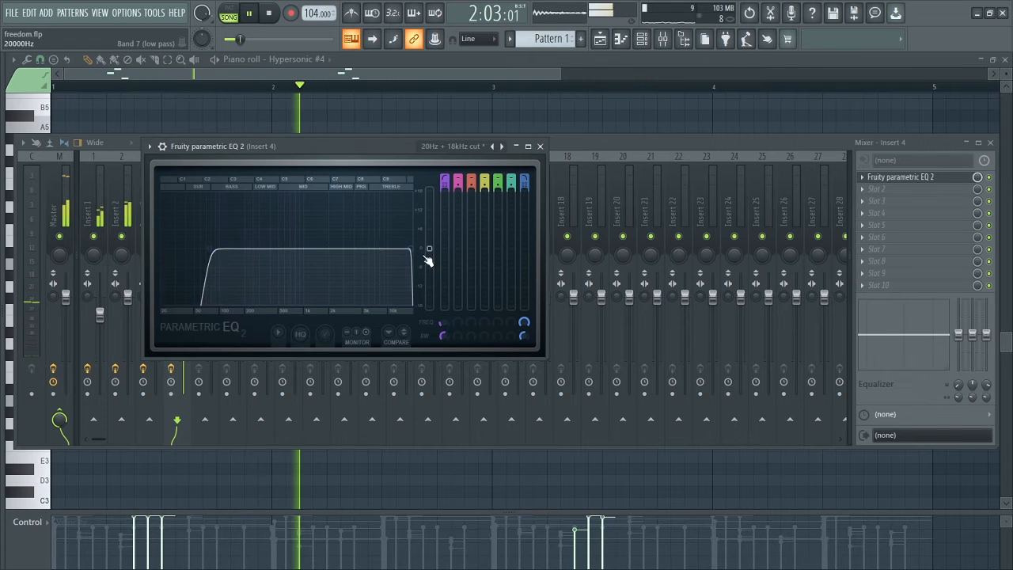
left_click_drag(412, 249, 358, 250)
key("space")
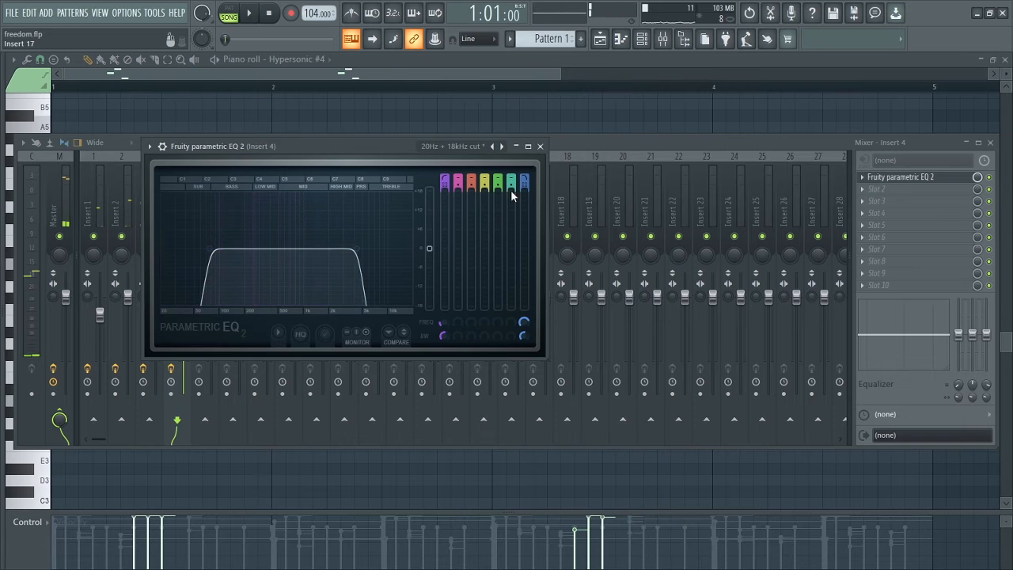
Add Fruity Reeverb 2 in slot 3 of Insert 4, raise its wet level, and slightly lower the track's volume
left_click(876, 207)
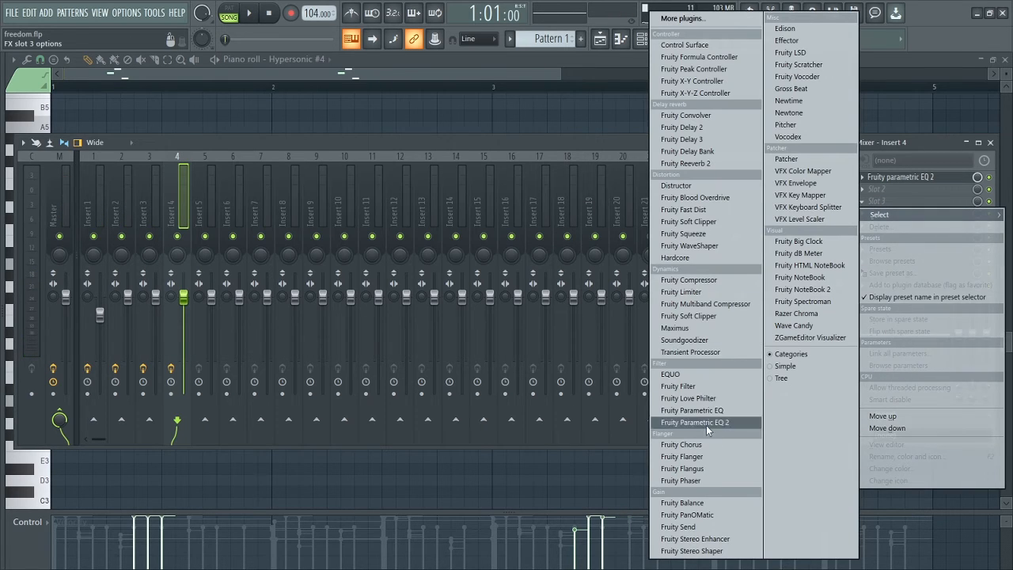
left_click(697, 163)
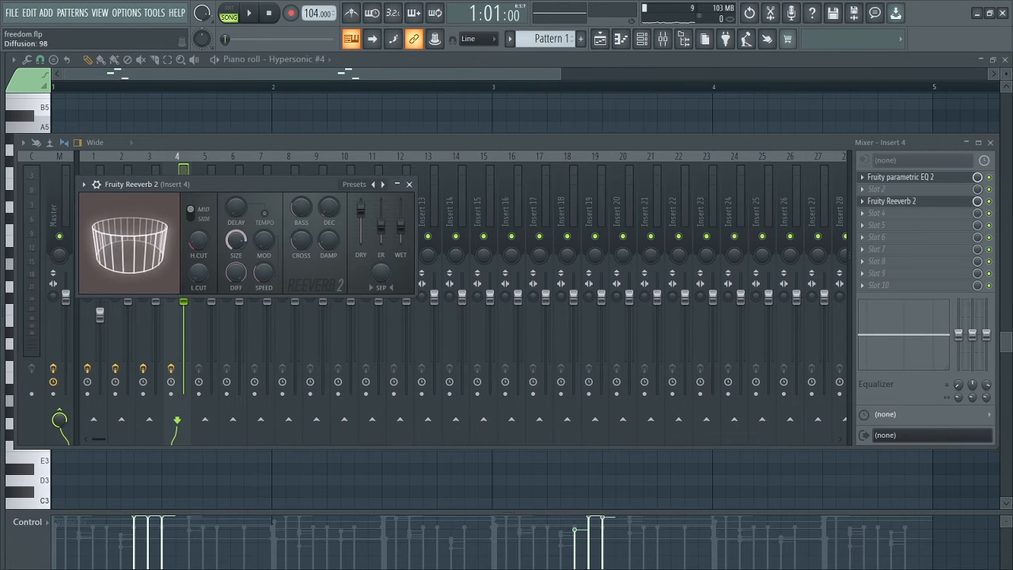
left_click_drag(400, 232, 402, 220)
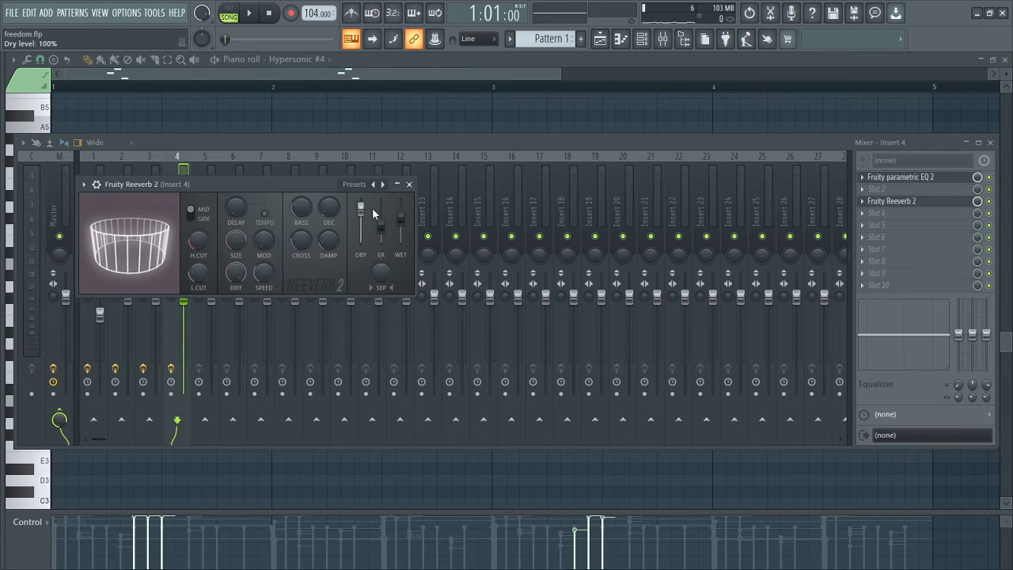
left_click(409, 185)
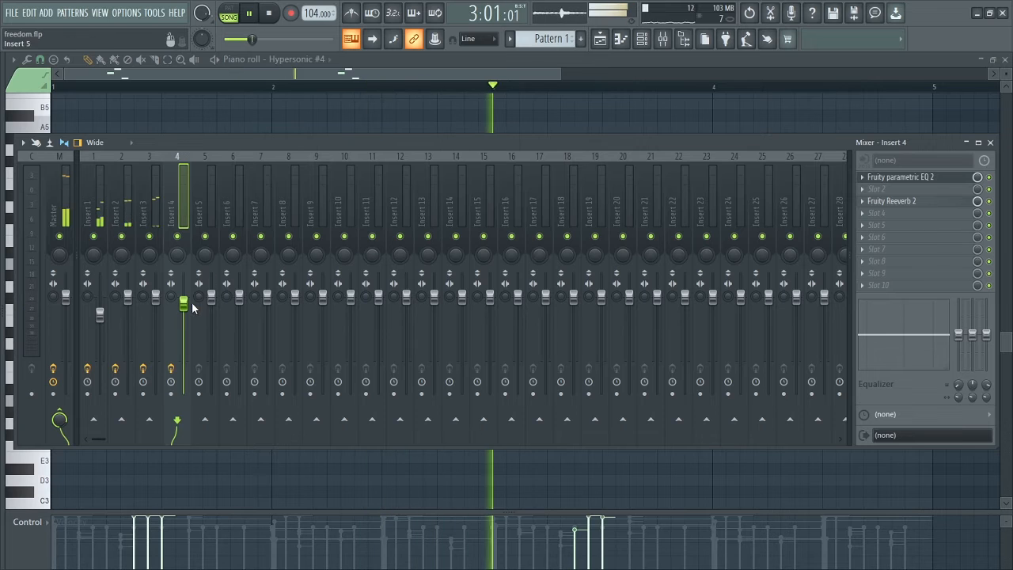
Close the mixer, EQ and channel rack windows and review the arrangement in the playlist during playback
left_click(990, 143)
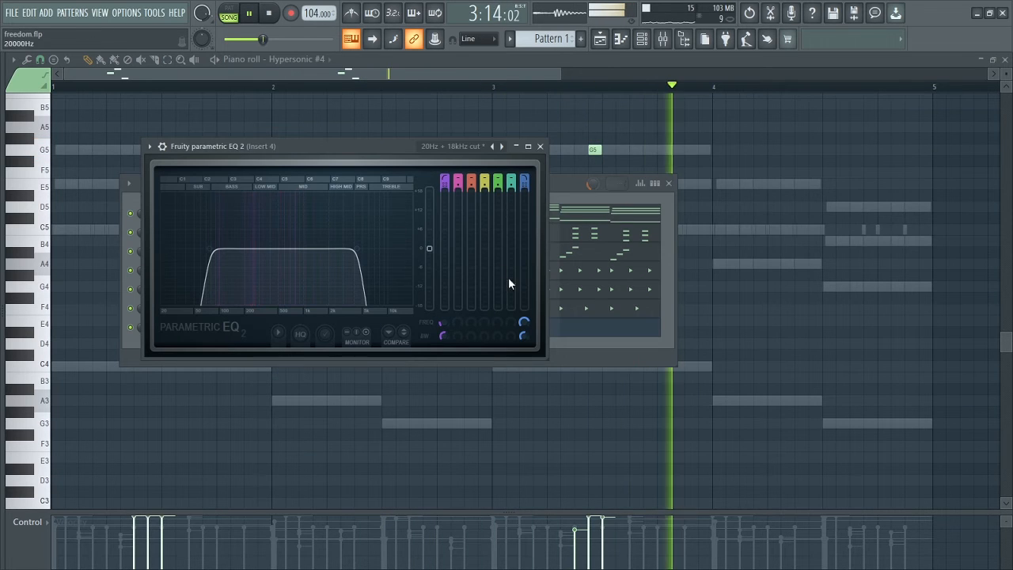
left_click(540, 146)
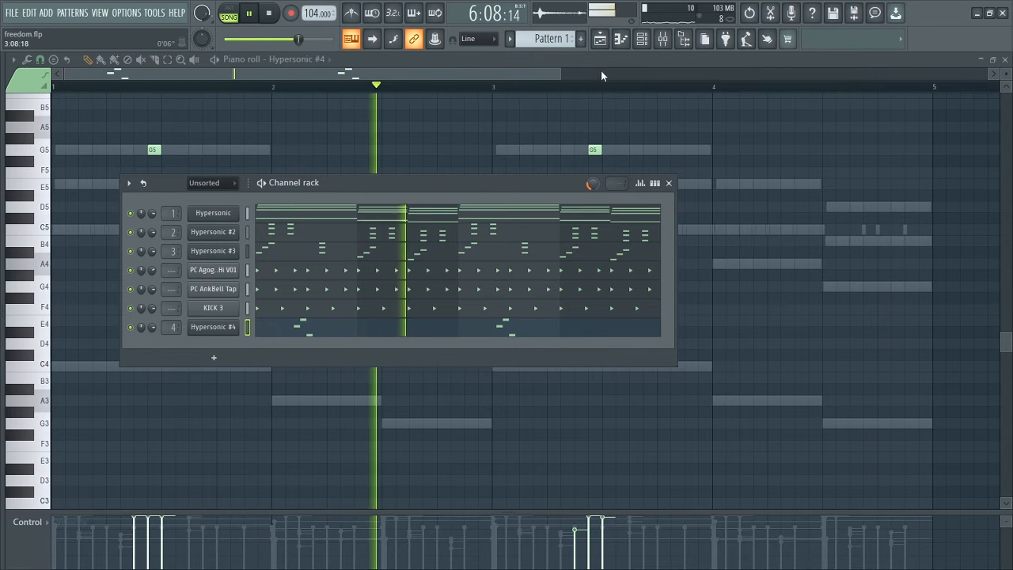
left_click(642, 38)
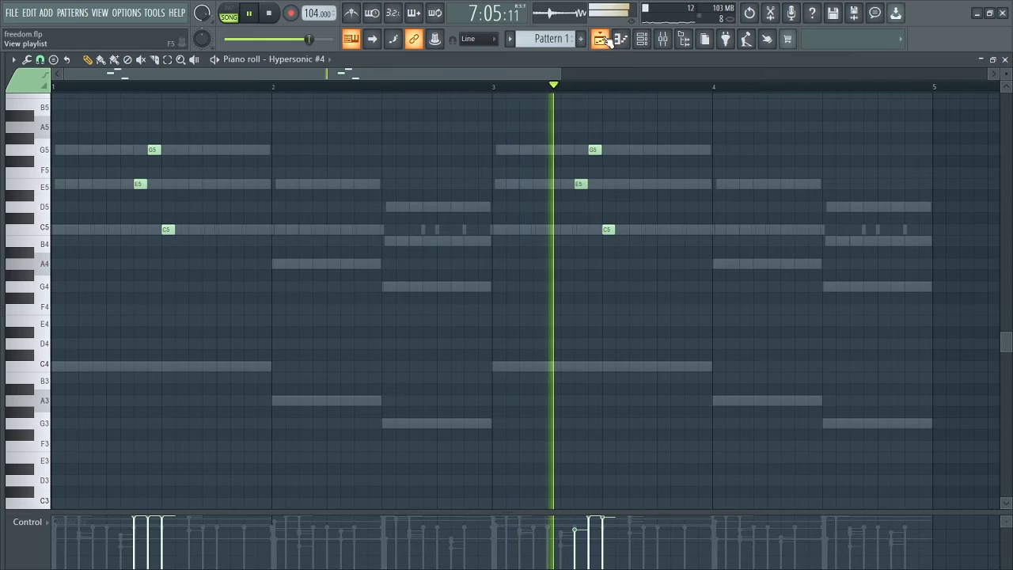
left_click(621, 41)
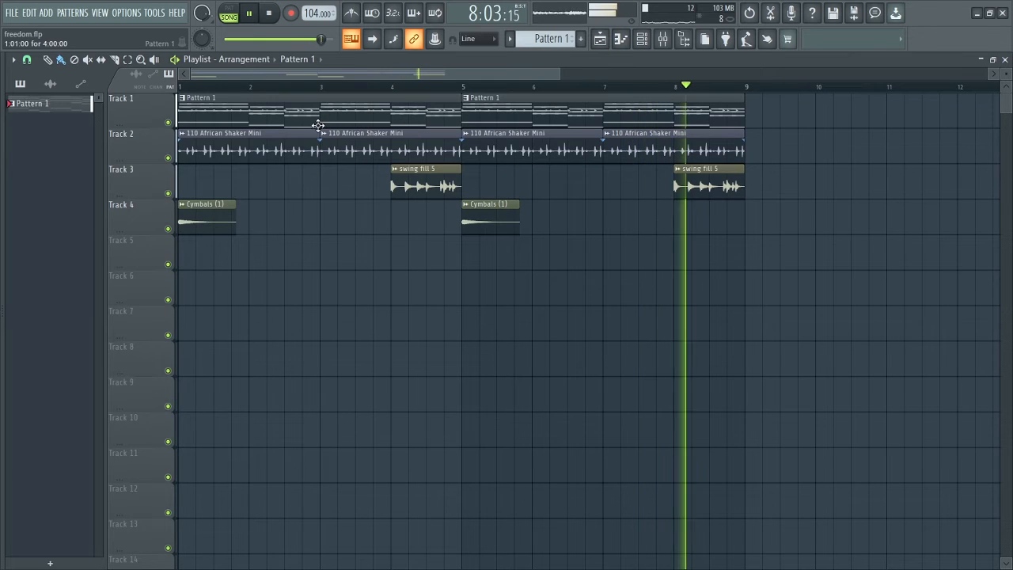
key("space")
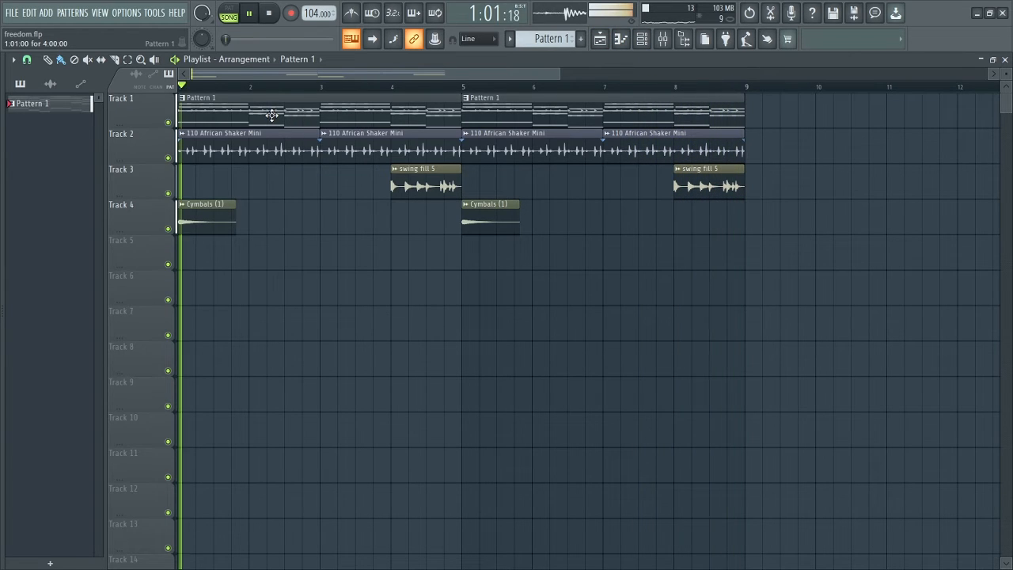
Add the Bongo 2 sample from the kit's Bongo folder as a new channel and audition KDM Bongo (18)
left_click(641, 39)
left_click_drag(359, 193, 458, 193)
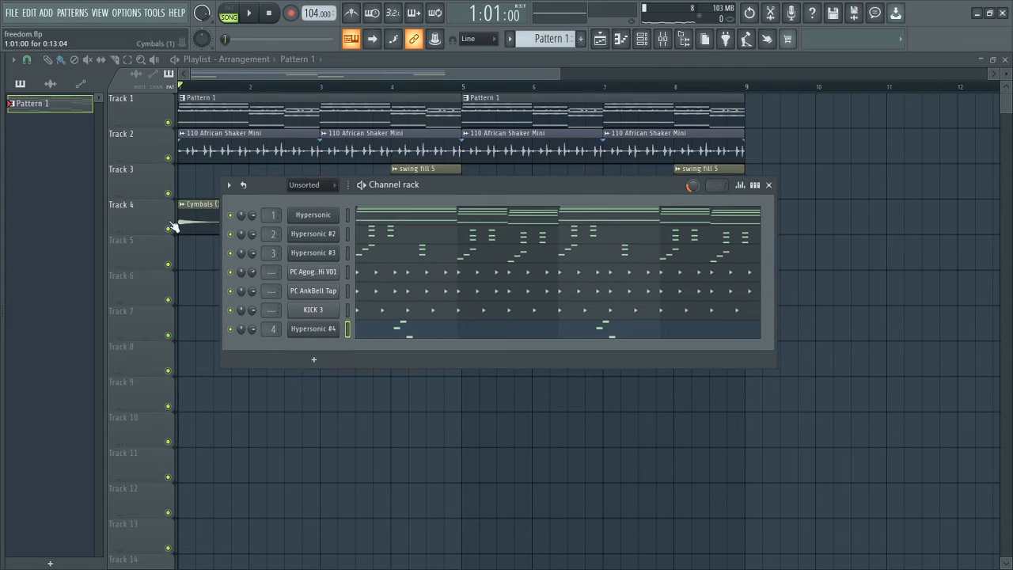
left_click_drag(4, 274, 129, 266)
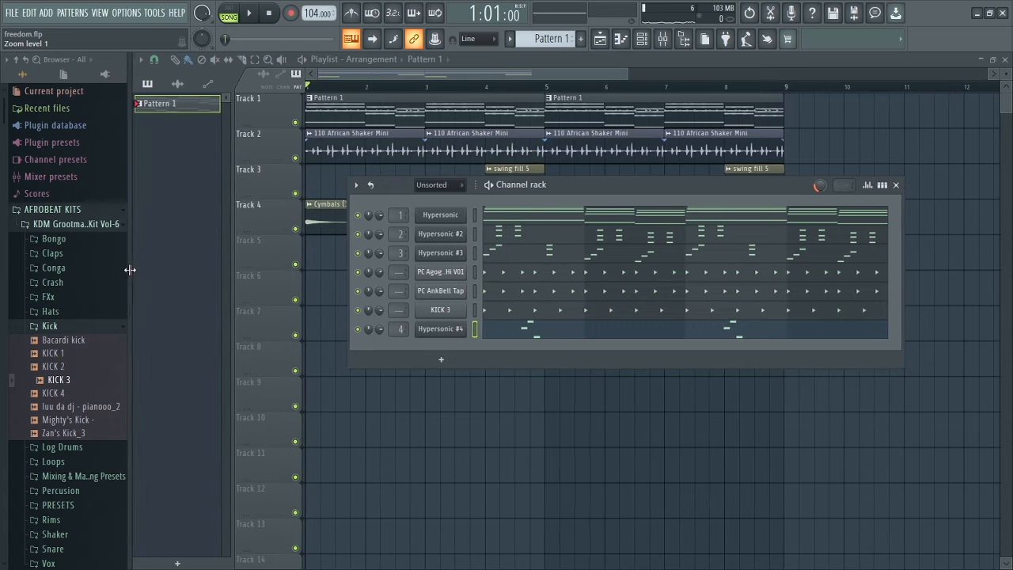
left_click(66, 242)
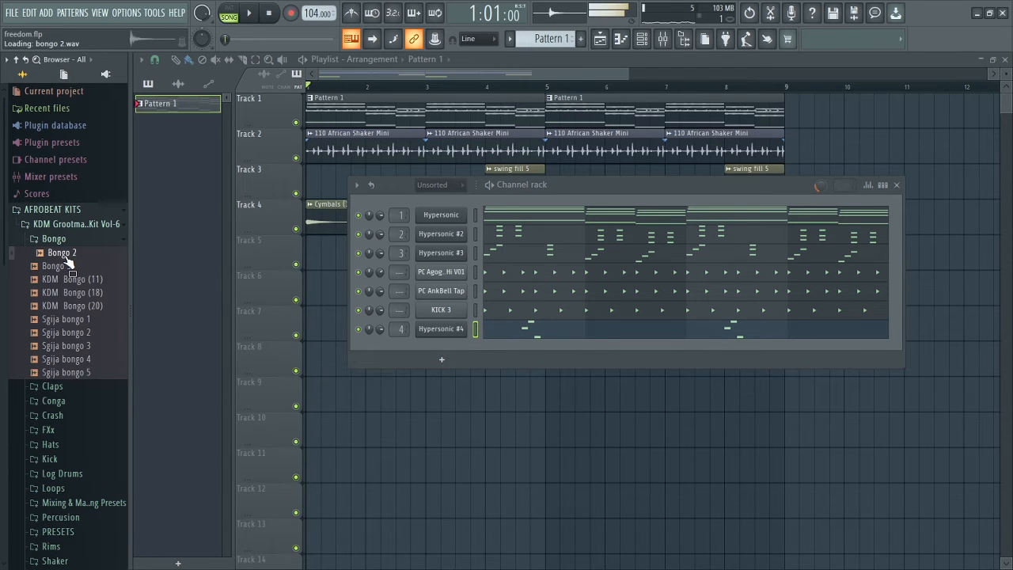
right_click(66, 258)
left_click(71, 294)
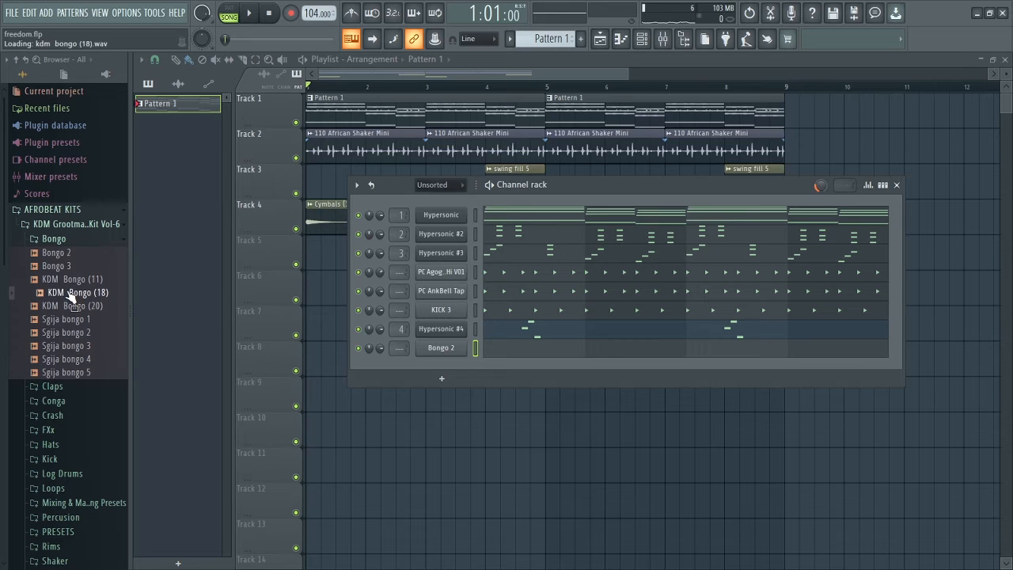
Audition samples in the kit's Conga folder and add Cn582A-EQ Conga as a new channel
left_click(66, 402)
left_click(73, 297)
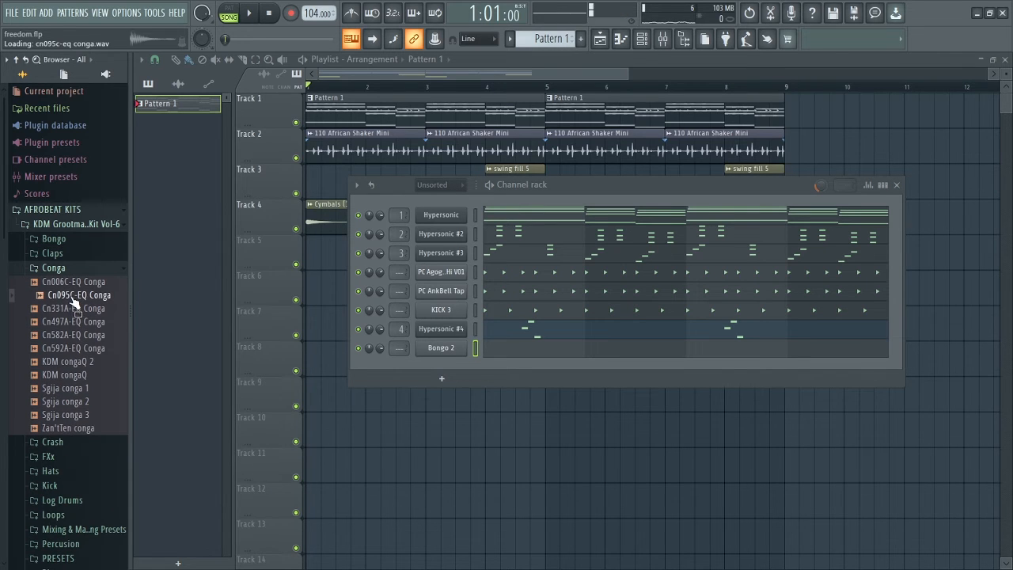
left_click(72, 285)
left_click(67, 321)
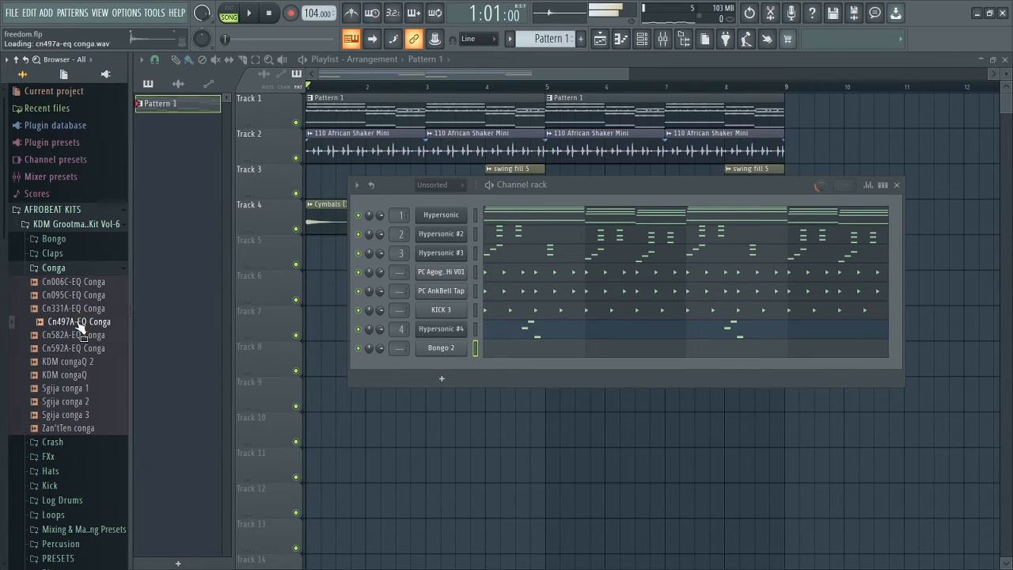
left_click(78, 336)
right_click(81, 335)
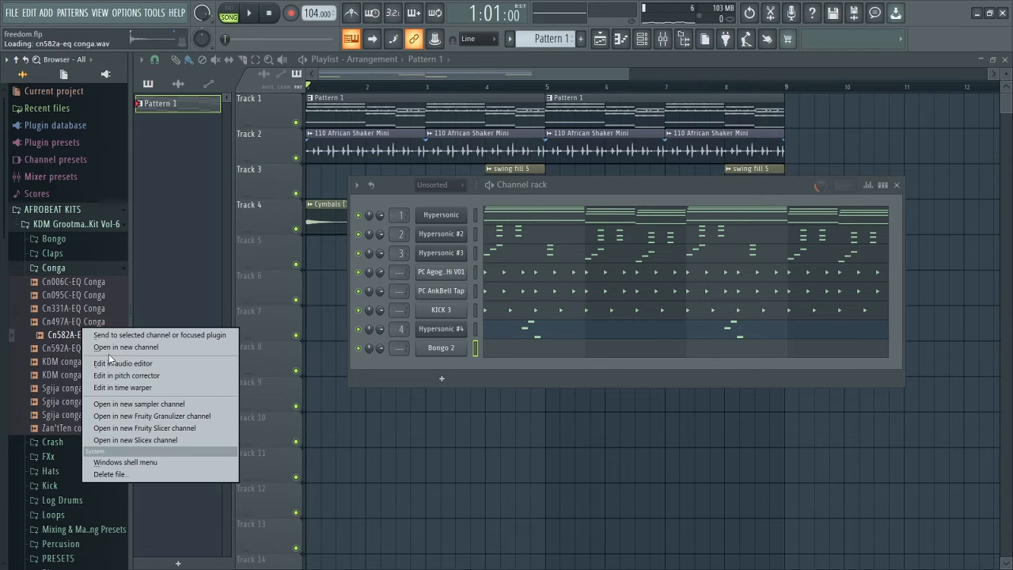
left_click(107, 348)
Open the Bongo 2 channel's piano roll, framed on the first two bars, and play the song briefly
right_click(465, 347)
left_click(486, 349)
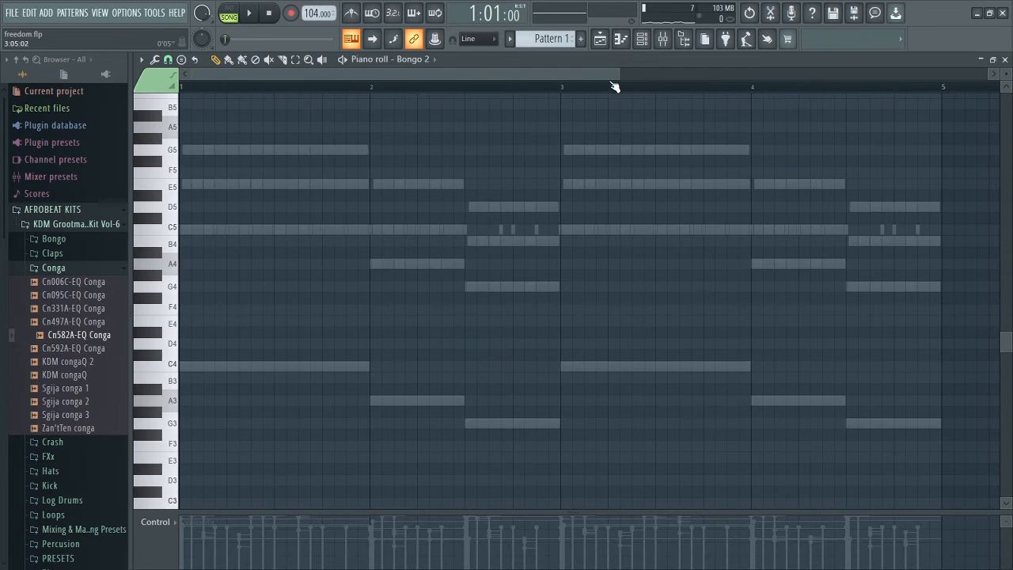
left_click_drag(621, 75, 393, 74)
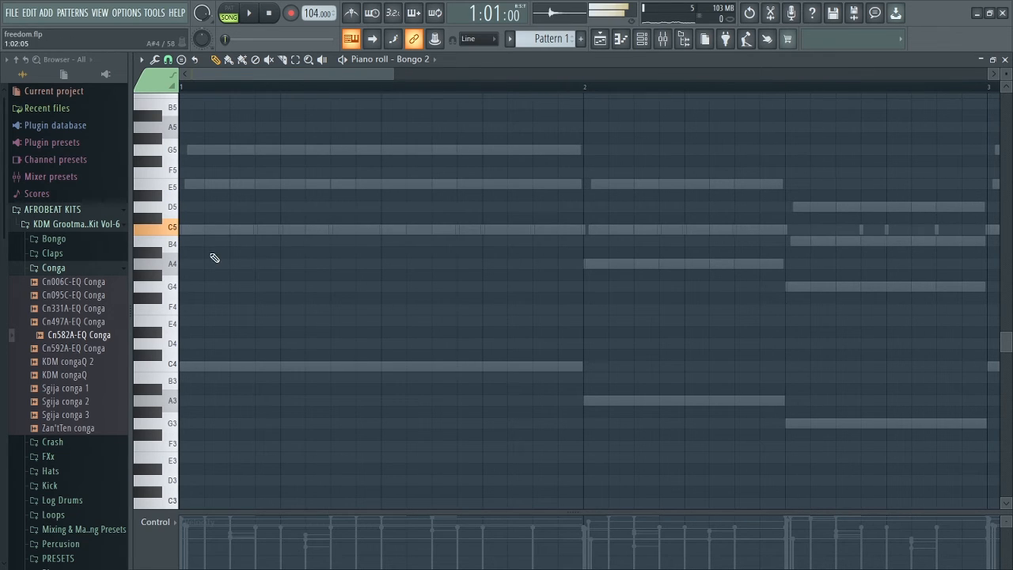
key("space")
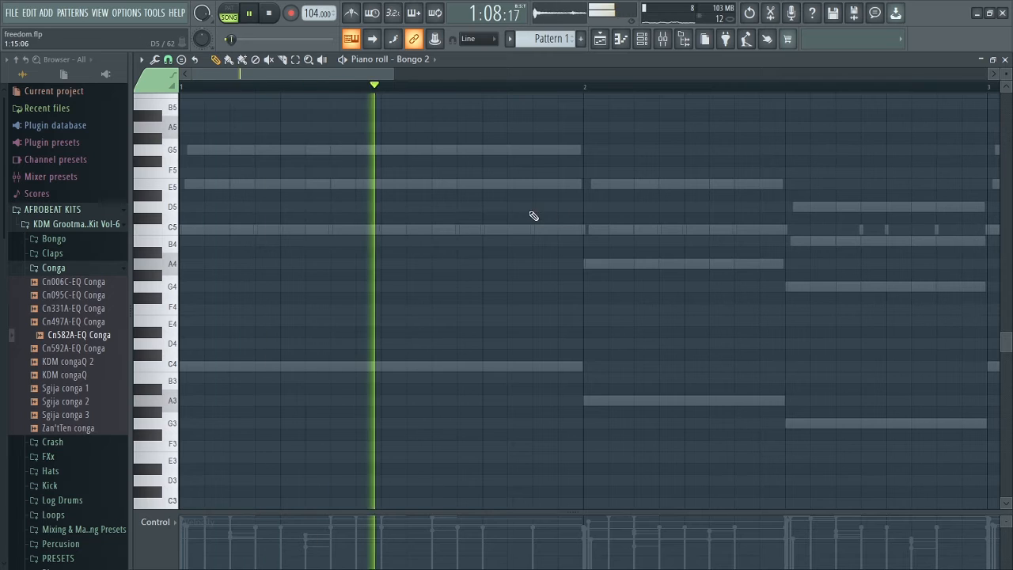
key("space")
Try short C5 bongo notes between steps 10 and 13 of bar 1, auditioning them against the song
left_click(440, 229)
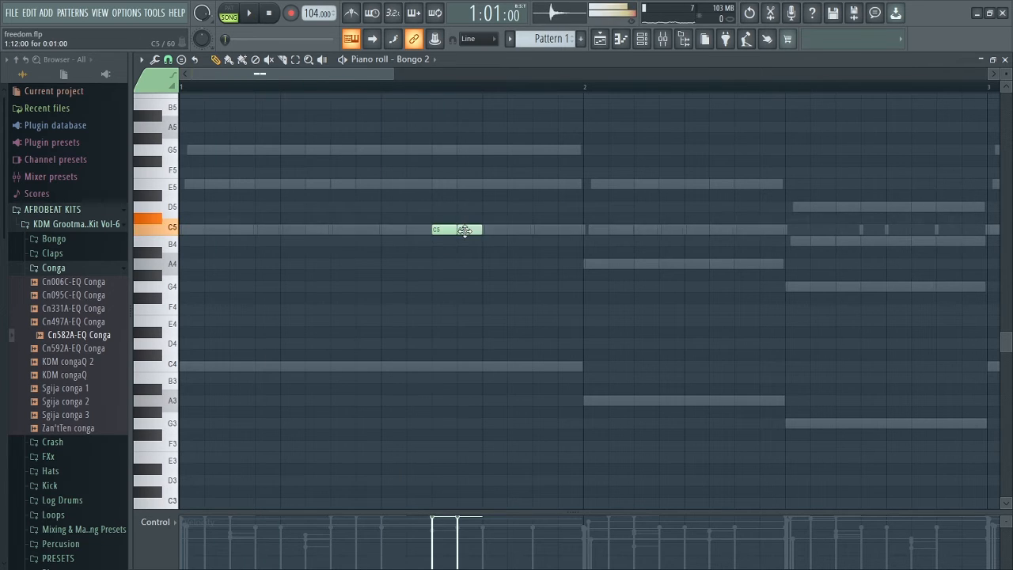
double_click(498, 225)
left_click(586, 203)
key("space")
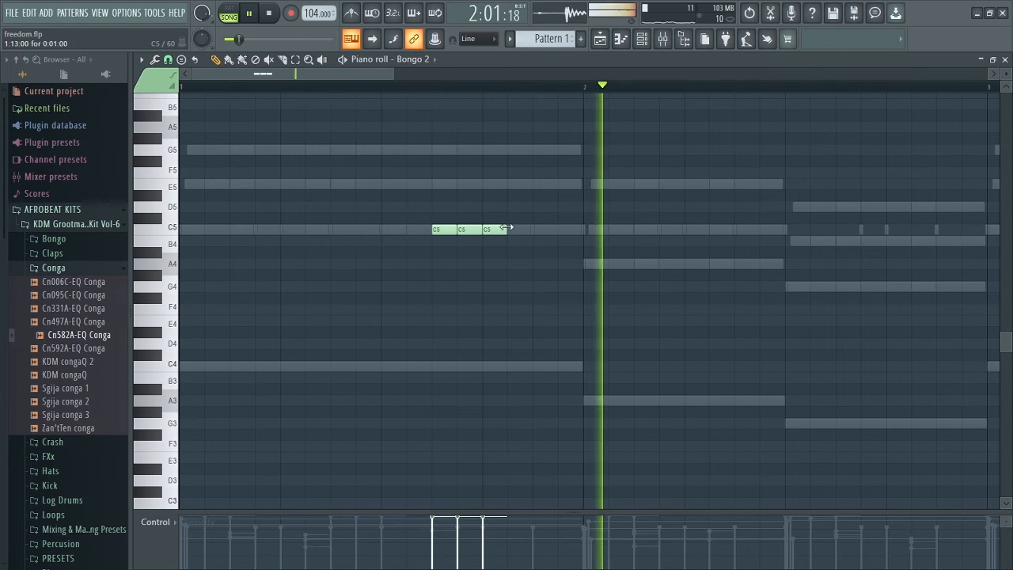
key("space")
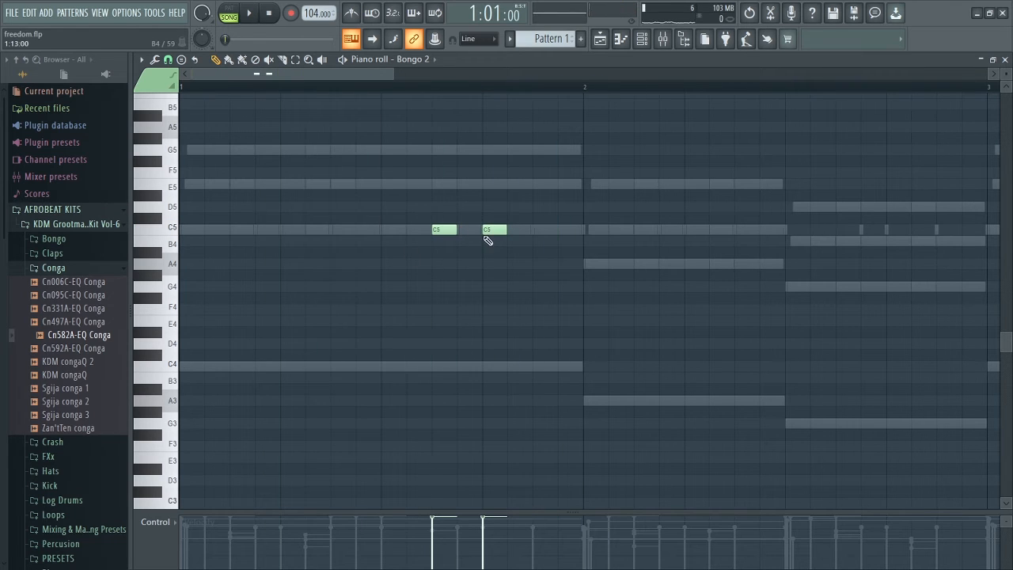
key("space")
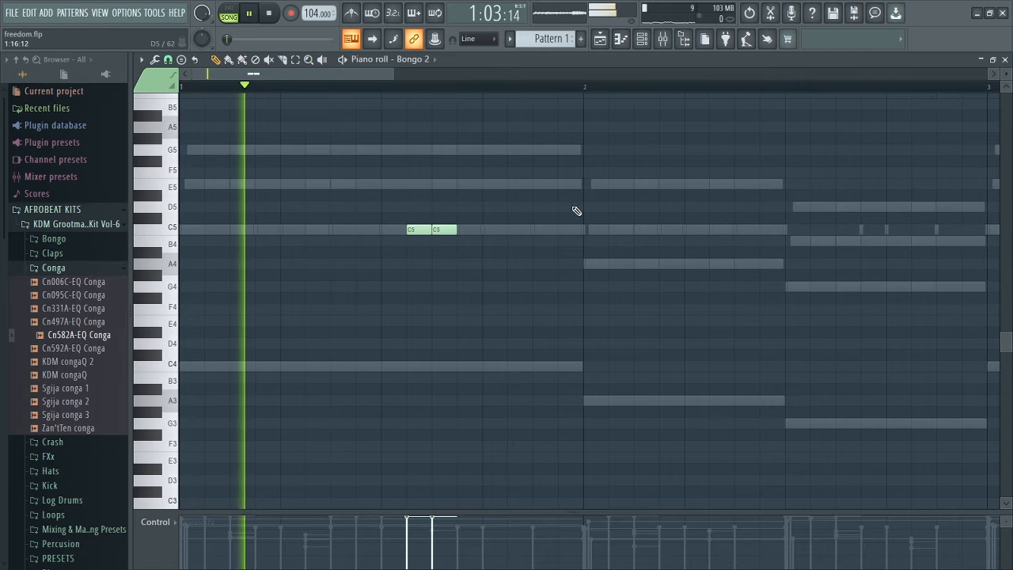
right_click(415, 229)
key("space")
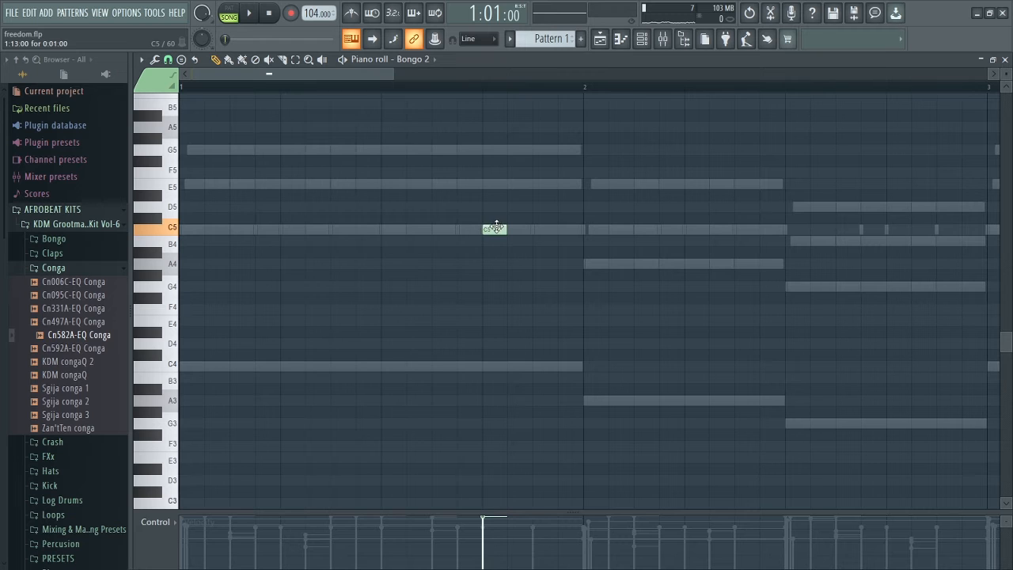
Place two consecutive C5 bongo notes on steps 14 and 15 of bar 1 and audition them
left_click(538, 231)
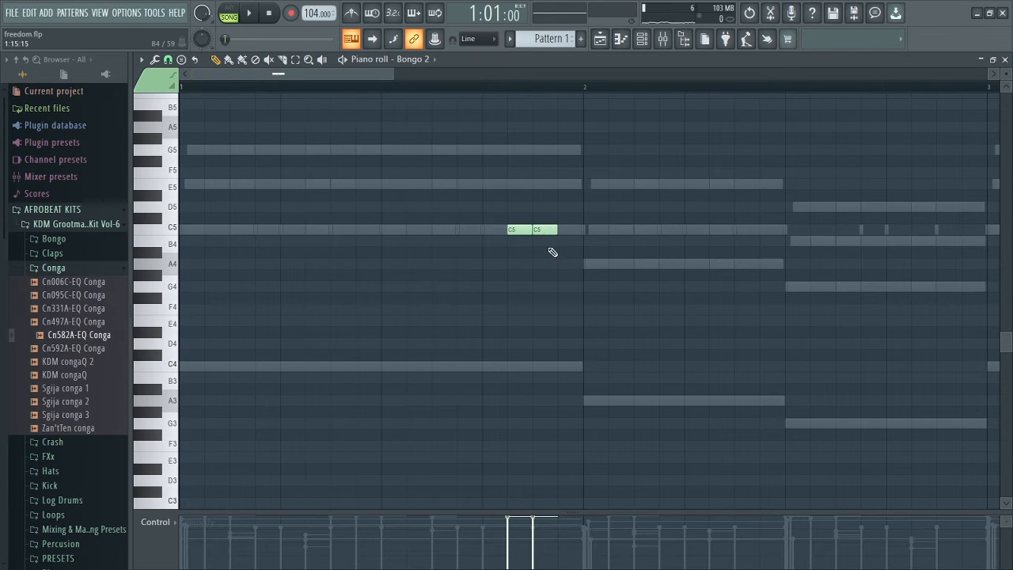
key("space")
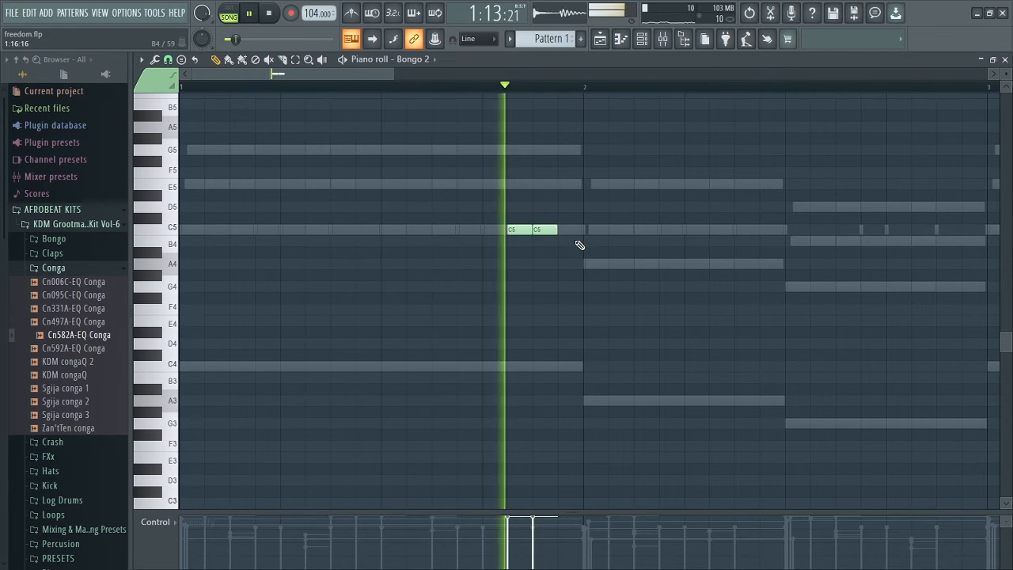
key("space")
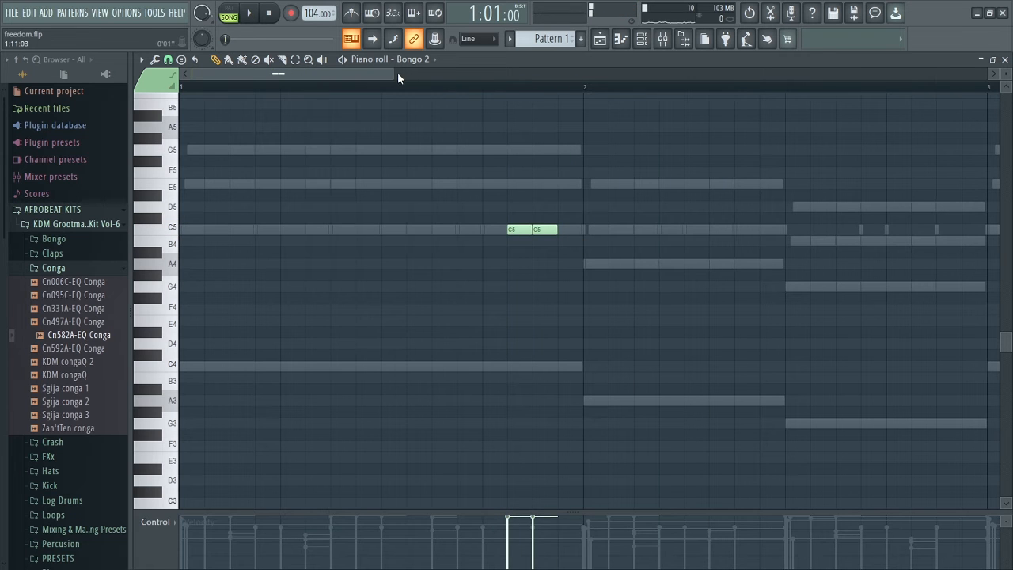
Add one C5 bongo note on step 15 of bar 2 with all four bars in view
left_click_drag(394, 73, 449, 73)
left_click_drag(419, 74, 539, 66)
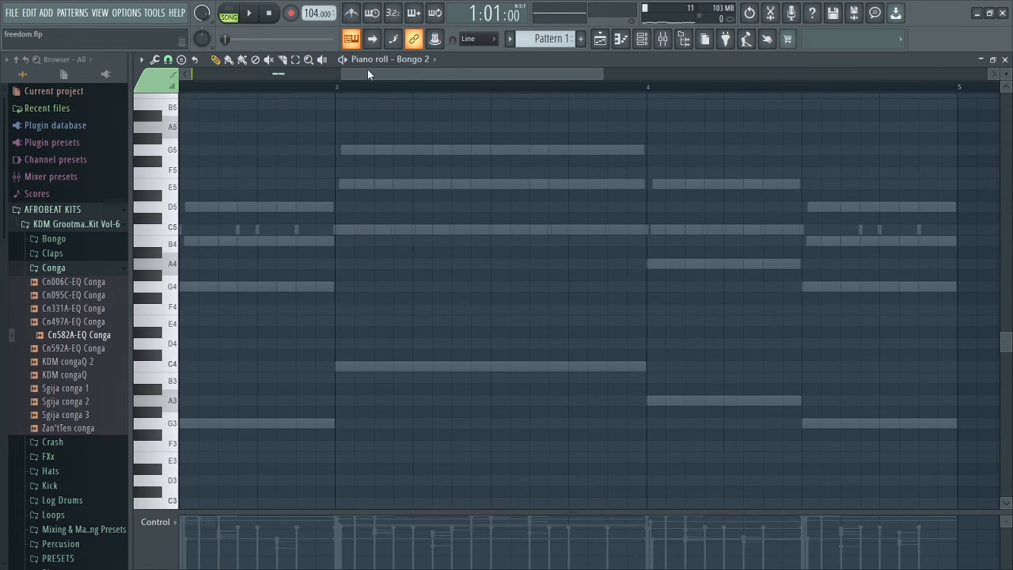
left_click_drag(344, 74, 81, 107)
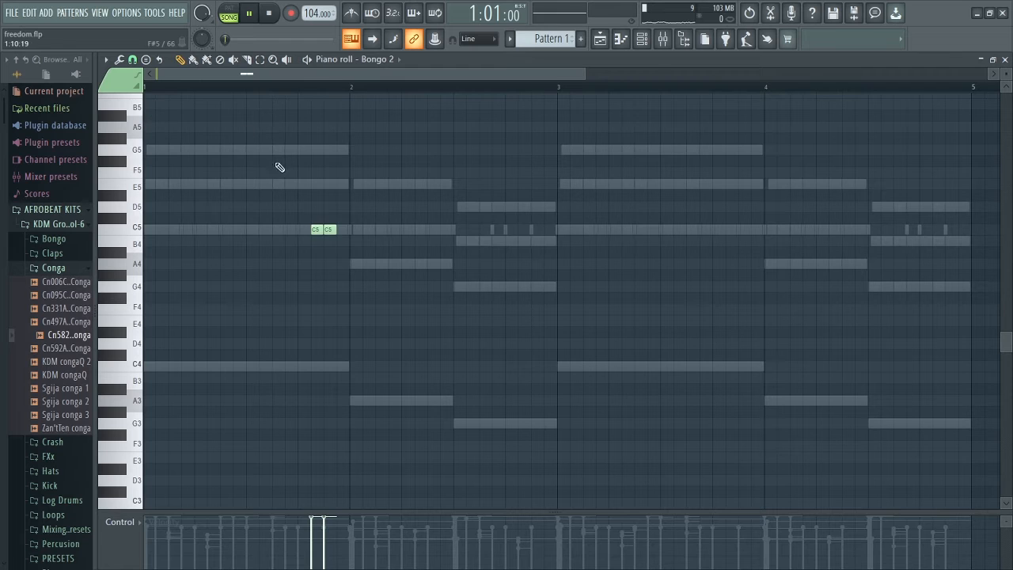
key("space")
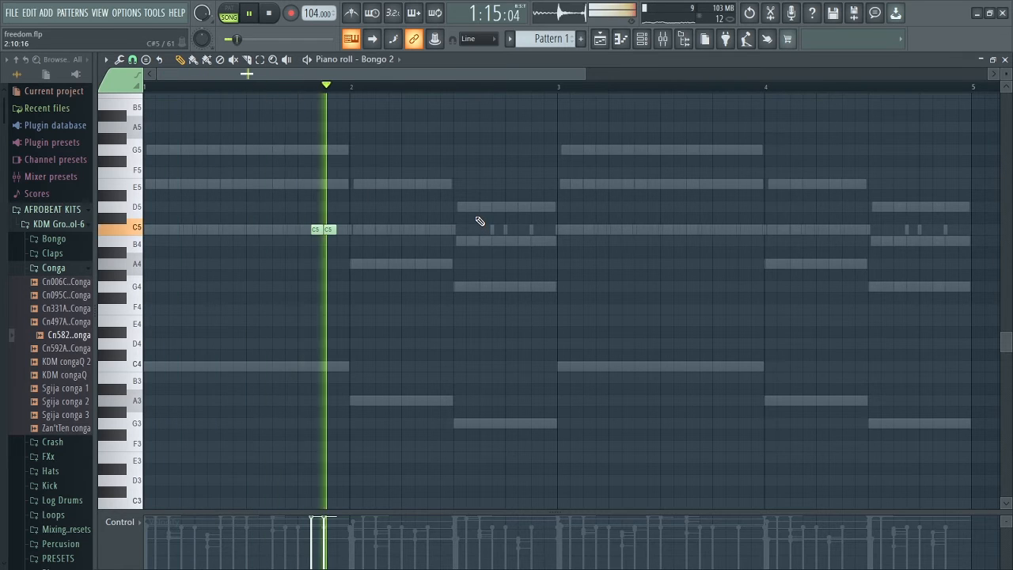
mouse_move(526, 221)
left_mouse_down()
mouse_move(530, 234)
mouse_move(542, 231)
left_mouse_up()
key("space")
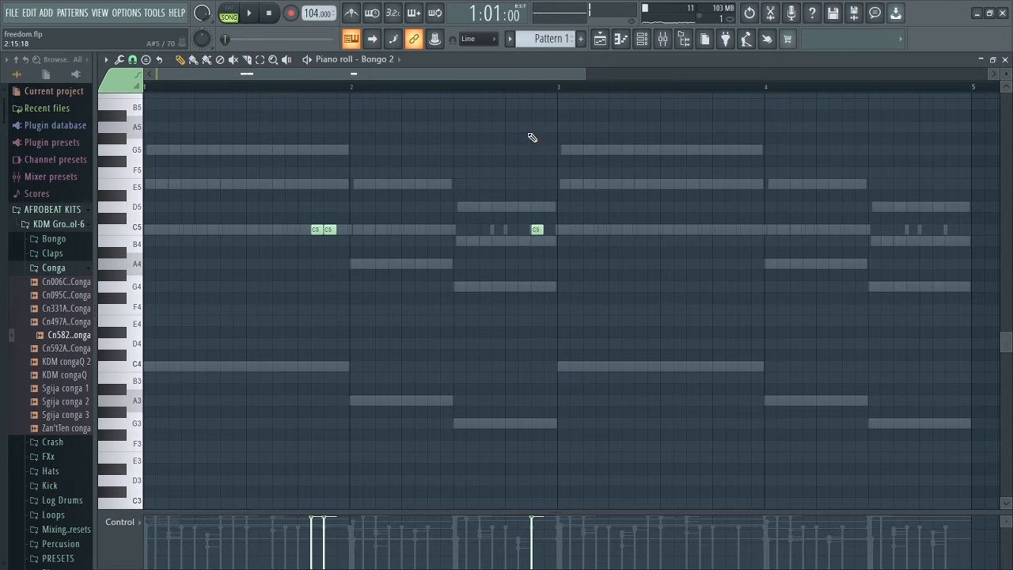
Select the first two bars of bongo notes, duplicate them into bars 3 and 4, and play the result
left_click_drag(534, 97, 19, 113)
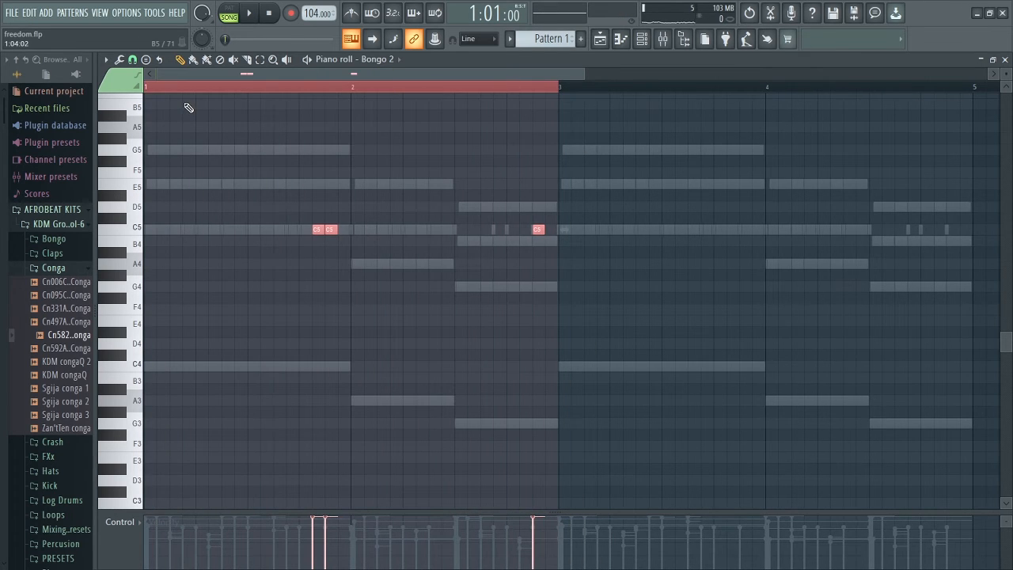
key("ctrl+b")
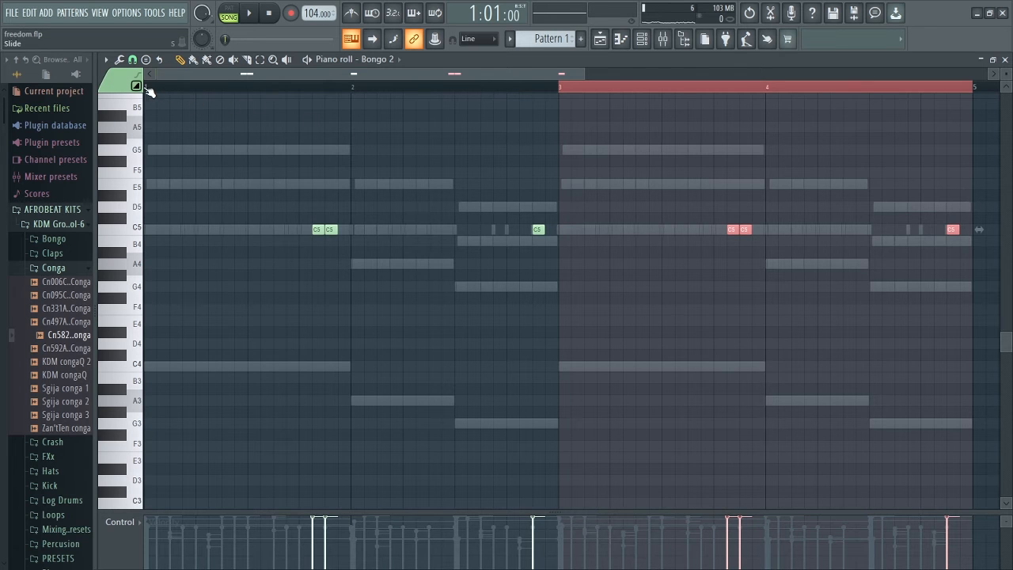
left_click(149, 92)
key("space")
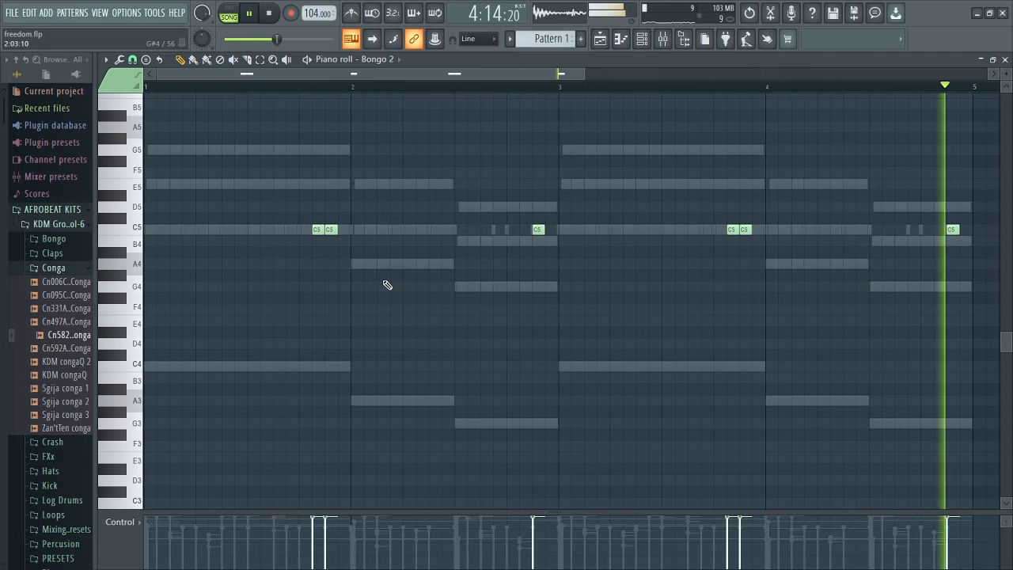
key("space")
Return to the playlist, set the Cymbals (1) channel volume to 39%, and play the song
left_click(599, 39)
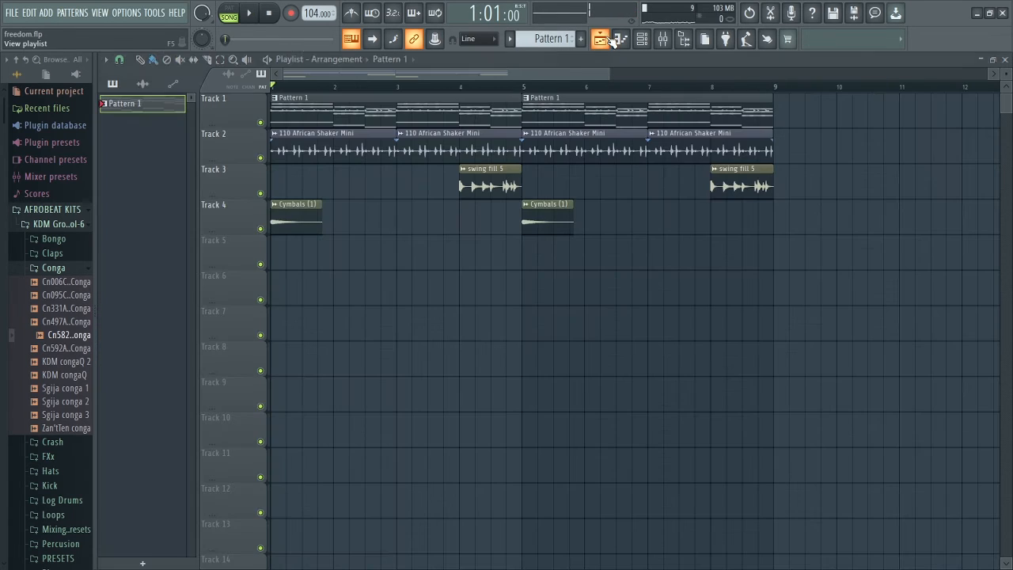
double_click(314, 221)
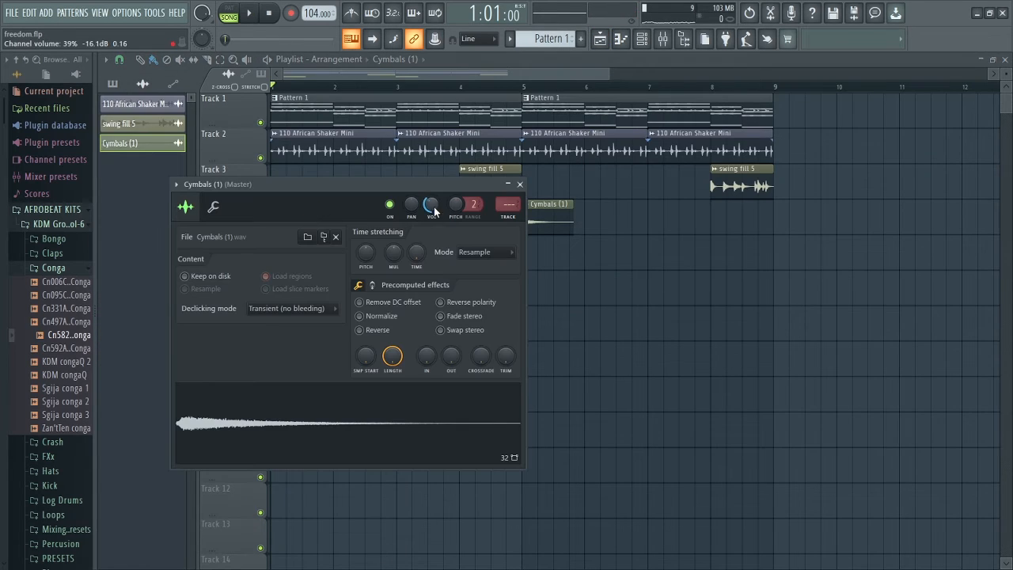
left_click(519, 185)
key("space")
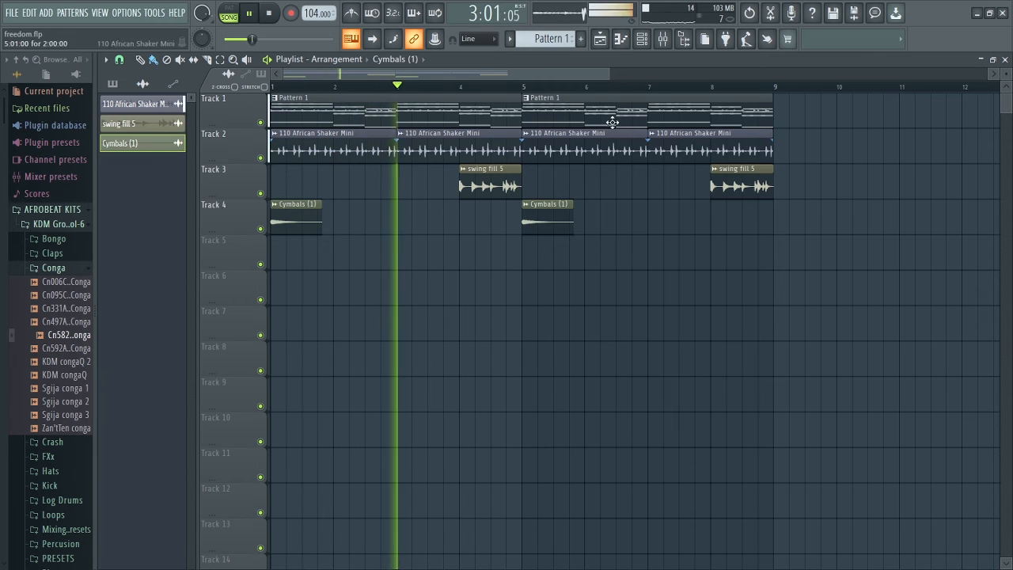
Review the Hypersonic piano roll, the channel rack and the playlist arrangement while the song plays
key("F6")
double_click(474, 110)
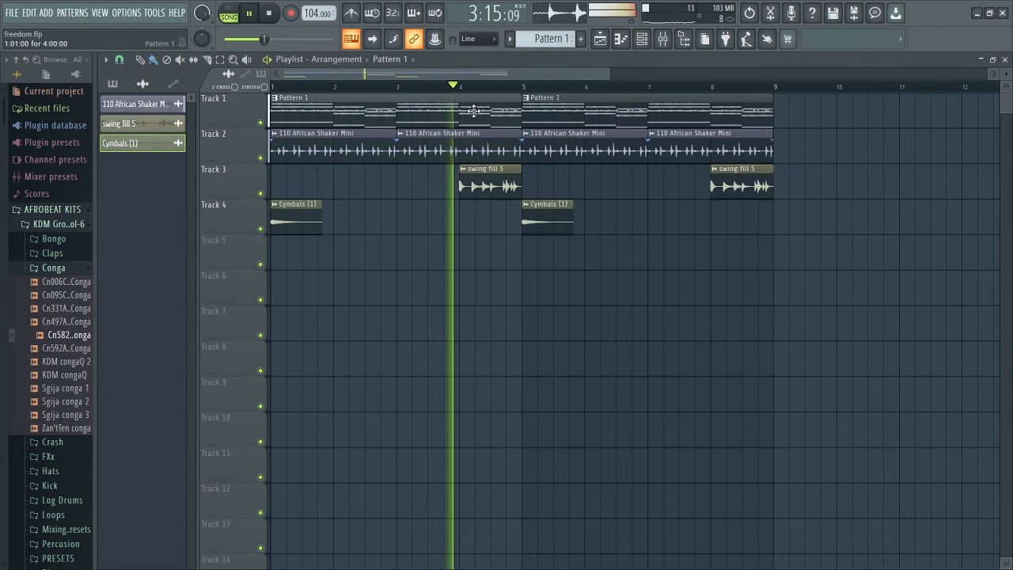
left_click(643, 39)
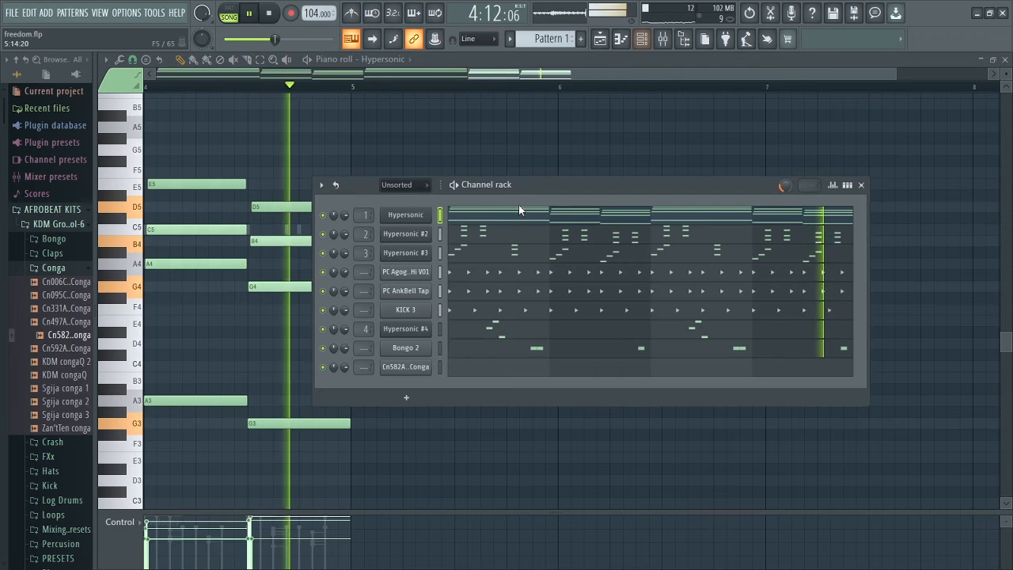
left_click_drag(527, 188, 415, 145)
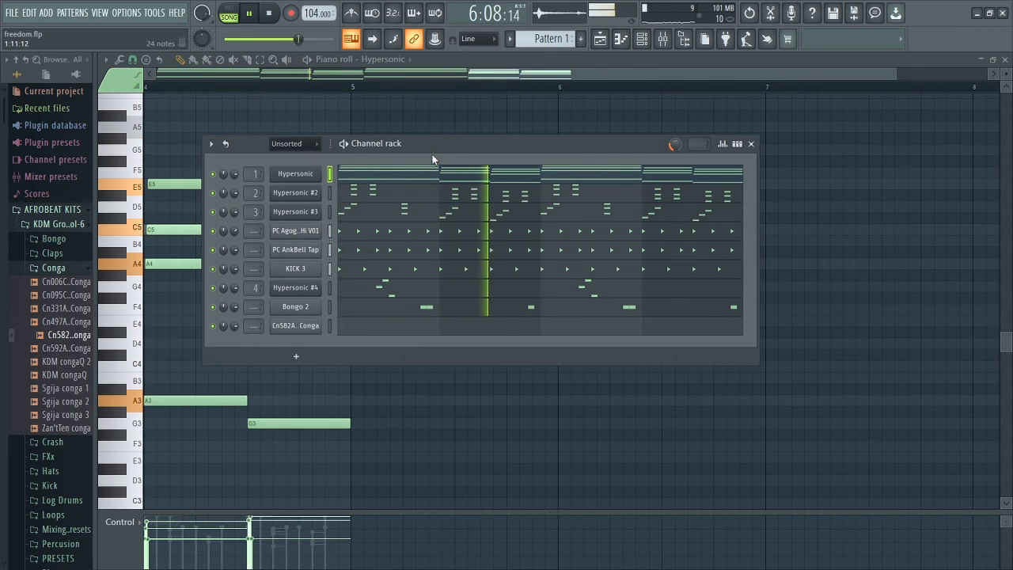
left_click_drag(431, 149, 409, 147)
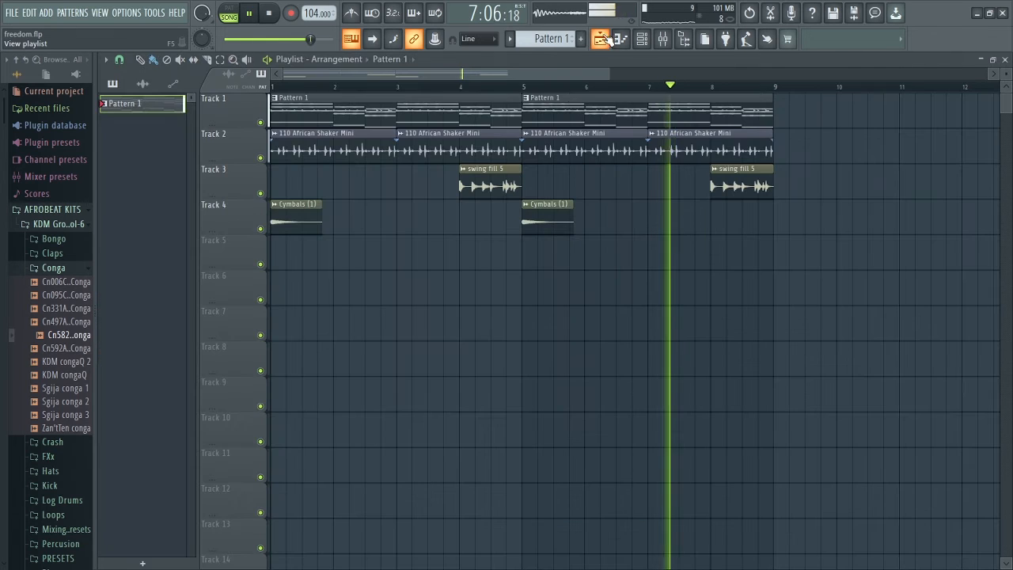
key("F5")
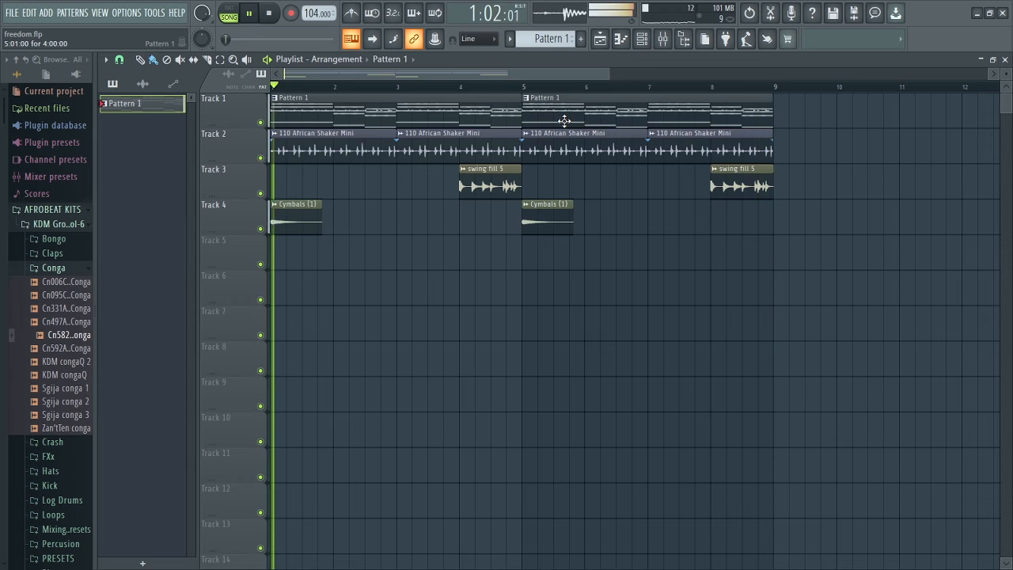
key("space")
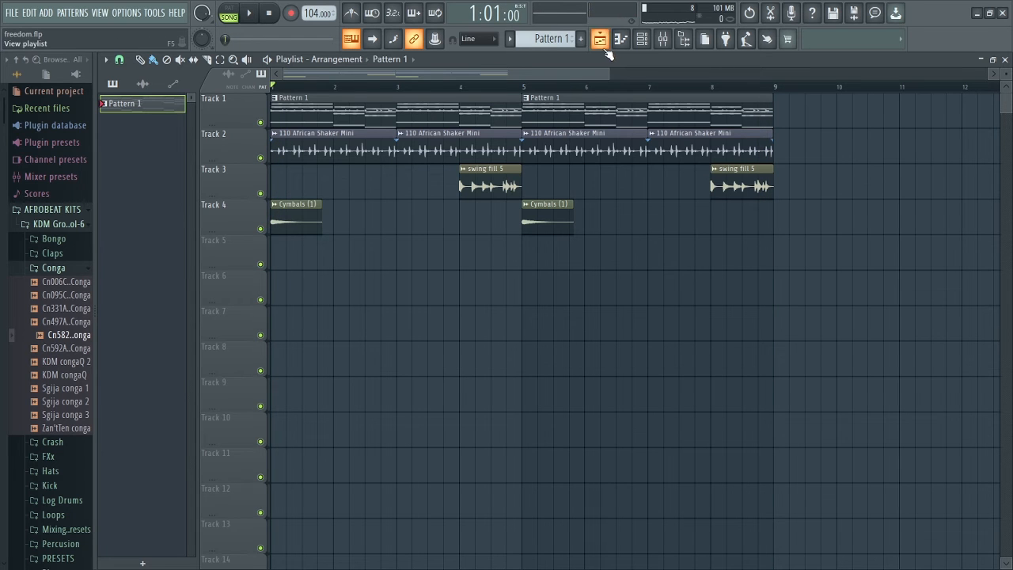
Show the channel rack over the playlist and clone the Hypersonic #3 channel
left_click(643, 41)
left_click_drag(428, 151, 455, 182)
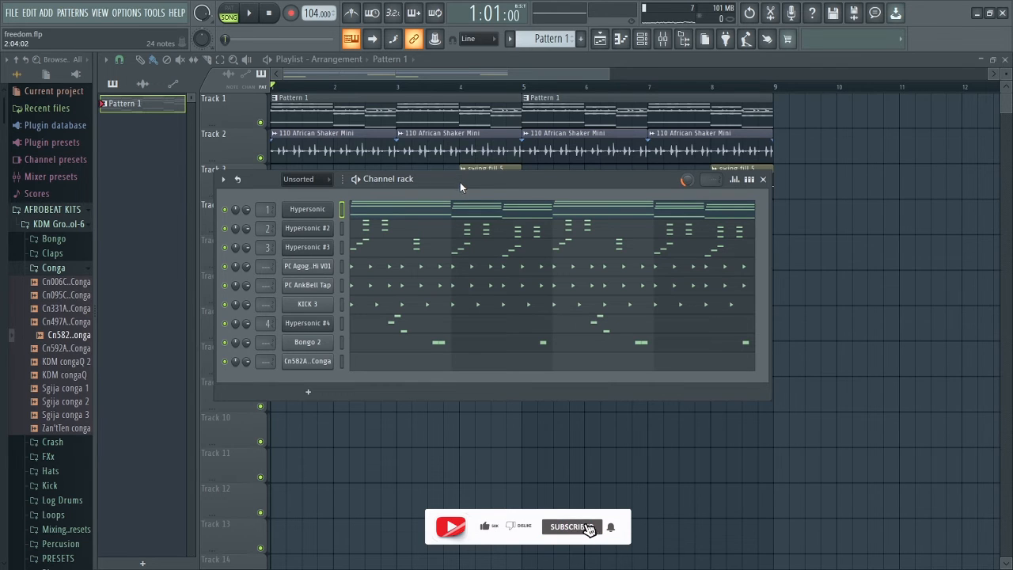
right_click(332, 244)
mouse_move(361, 344)
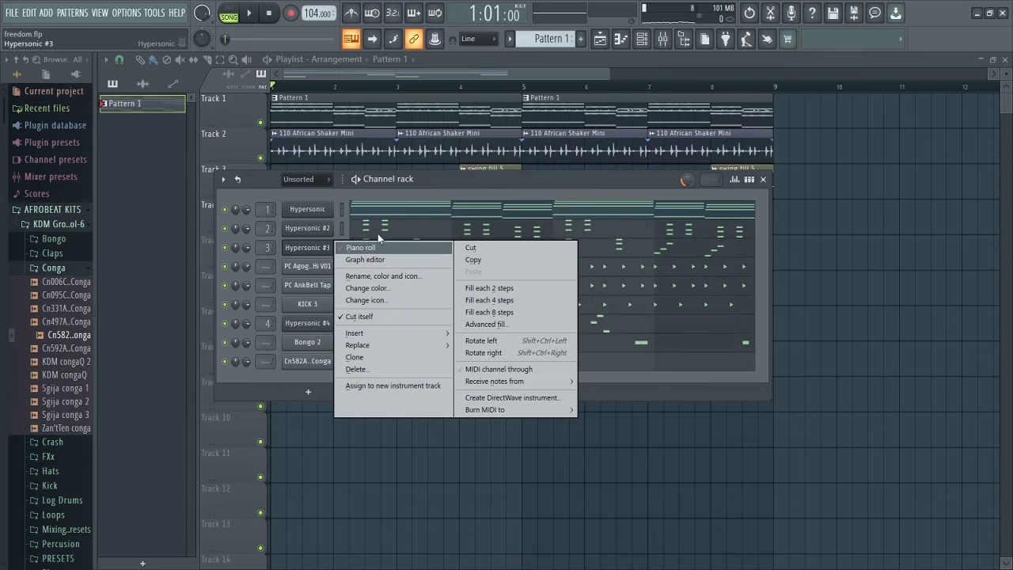
left_click(357, 356)
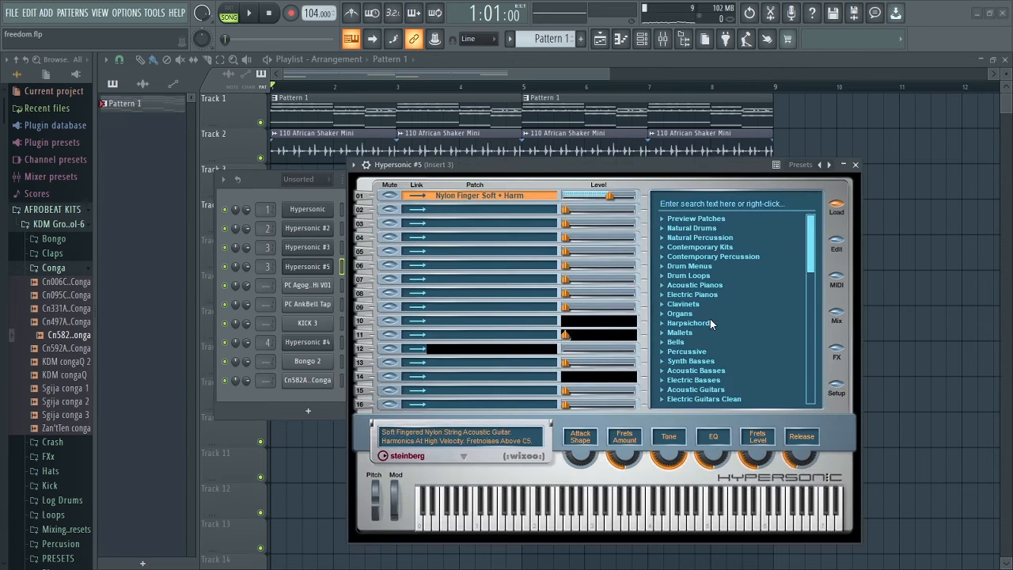
Load the Mega Pad patch from the Soft Pads category into the cloned Hypersonic channel
left_click_drag(810, 257, 810, 307)
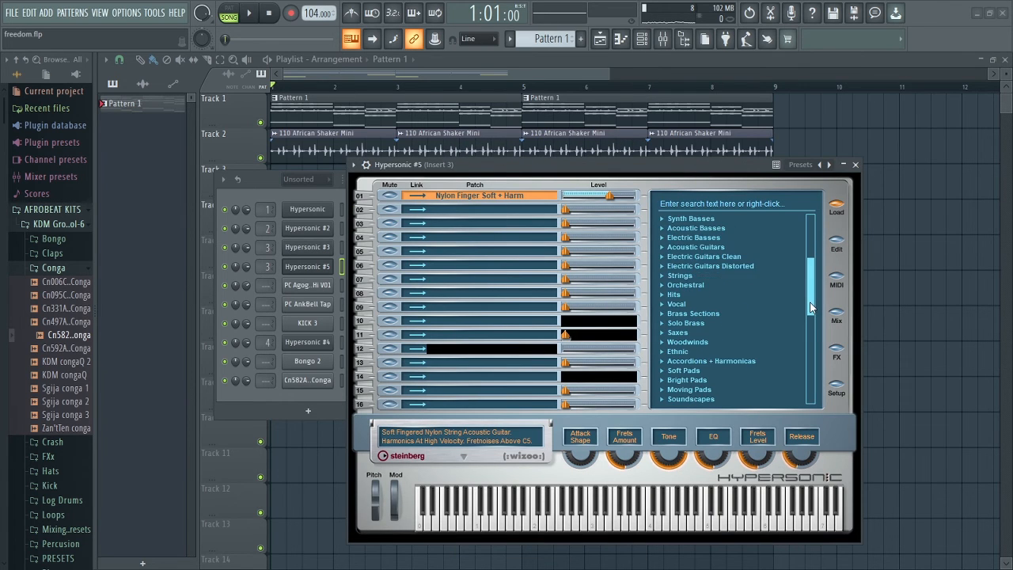
left_click(662, 371)
left_click(692, 398)
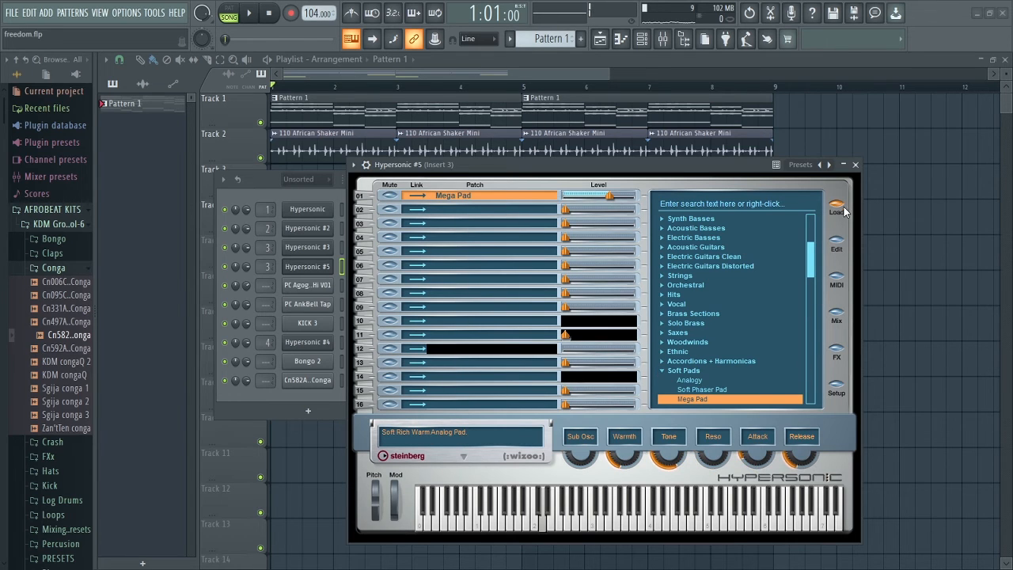
Close the synth window and copy the chord notes from the Hypersonic channel into the Hypersonic #5 channel
left_click(855, 165)
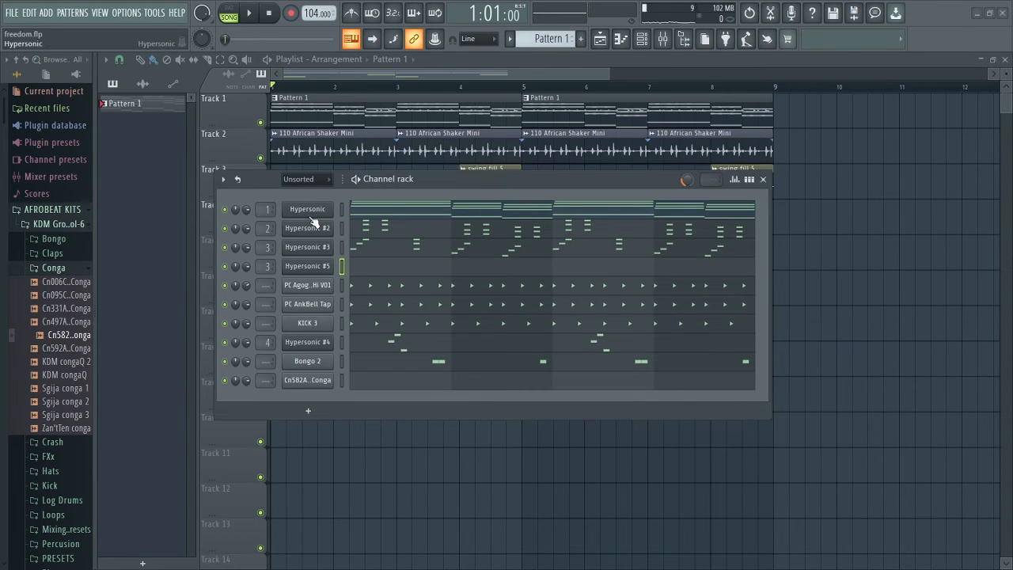
right_click(310, 216)
left_click(491, 224)
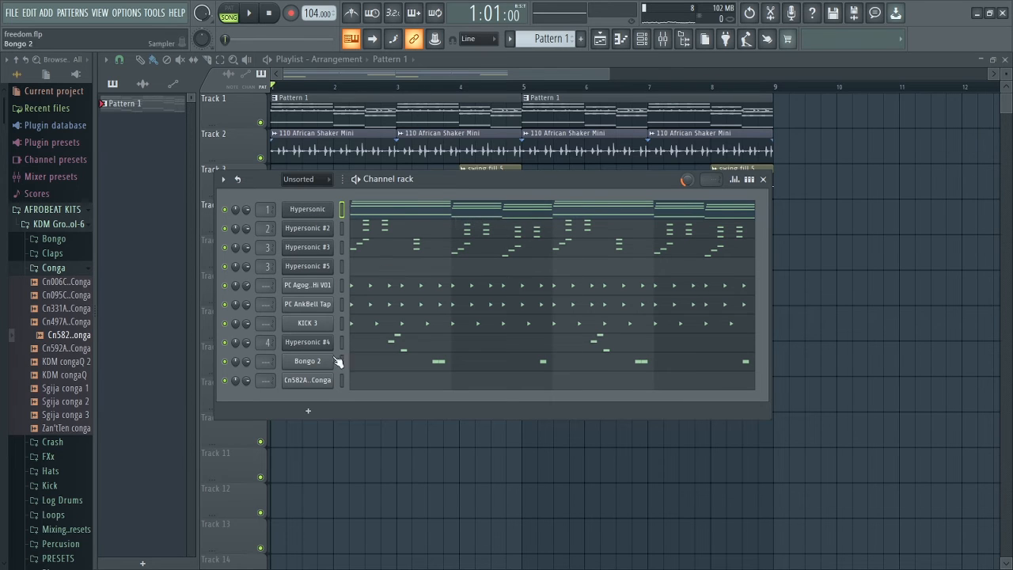
right_click(310, 270)
left_click(475, 291)
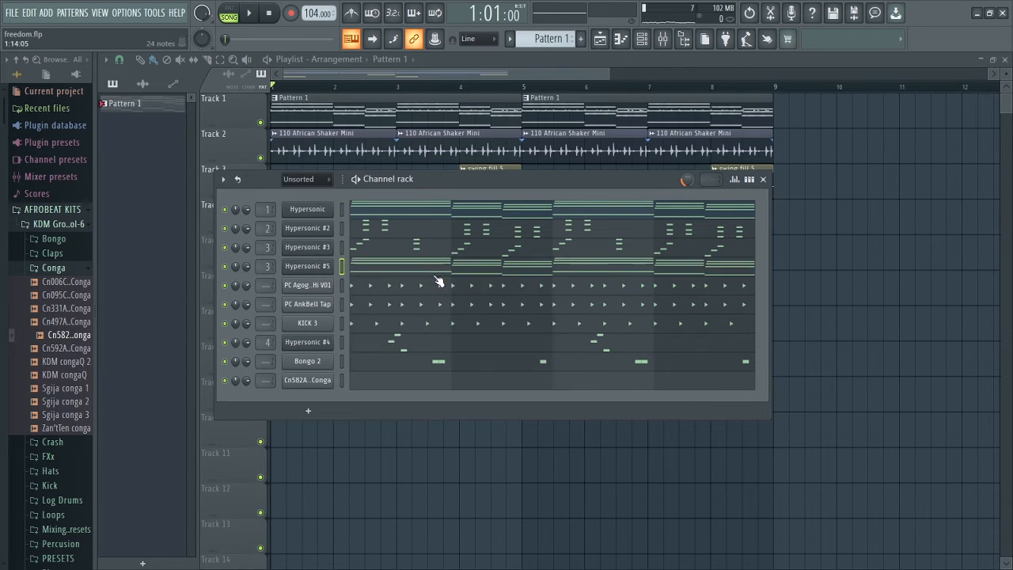
Delete the low C4, A3 and G3 bass notes from the Hypersonic #5 piano roll
left_click(428, 273)
left_click_drag(788, 85, 464, 79)
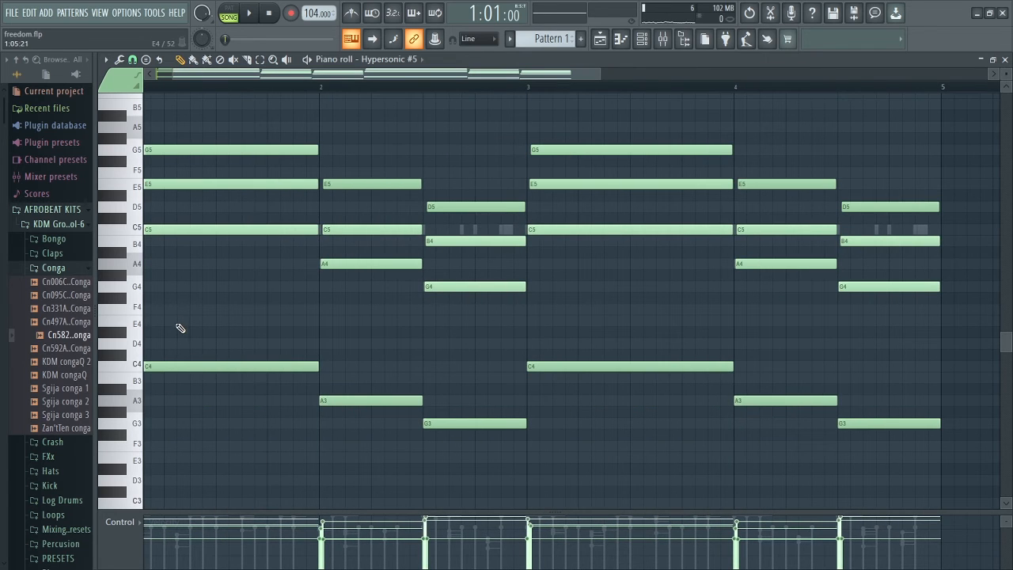
left_click_drag(183, 328, 893, 469)
key("Delete")
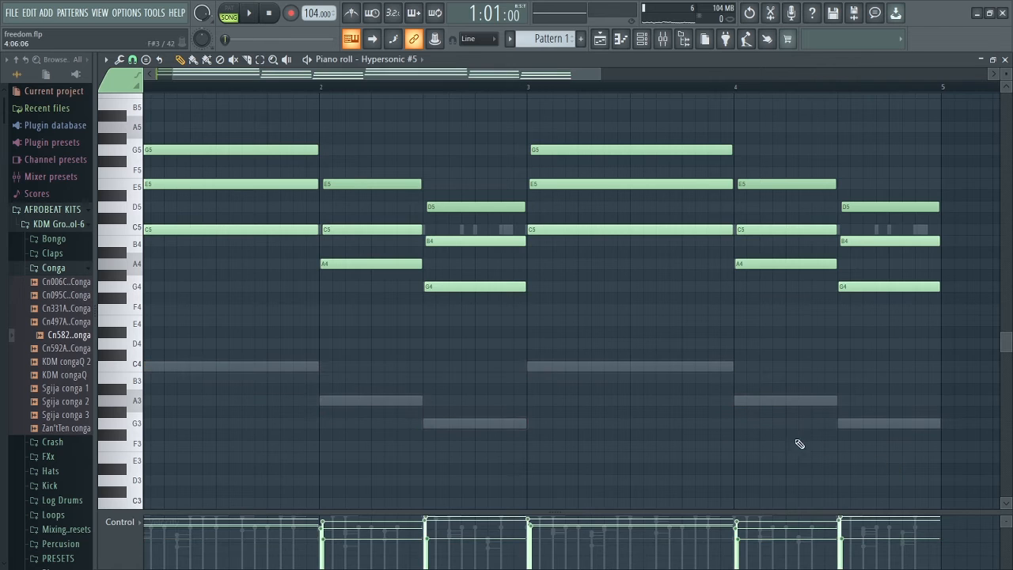
Solo the Hypersonic #5 channel and play the song while reviewing the pad's notes in the piano roll
left_click(642, 41)
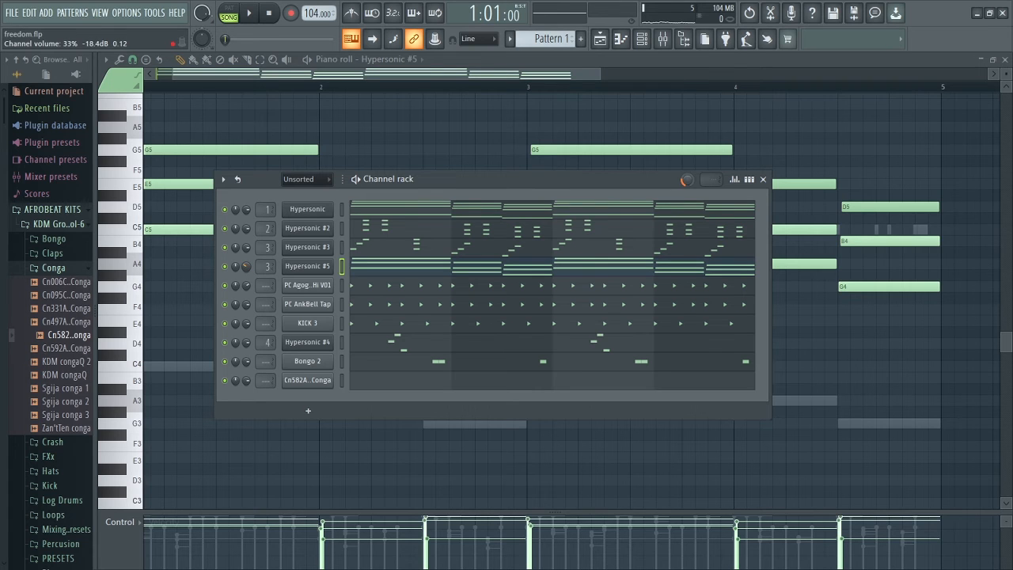
right_click(226, 267)
left_click(244, 275)
key("space")
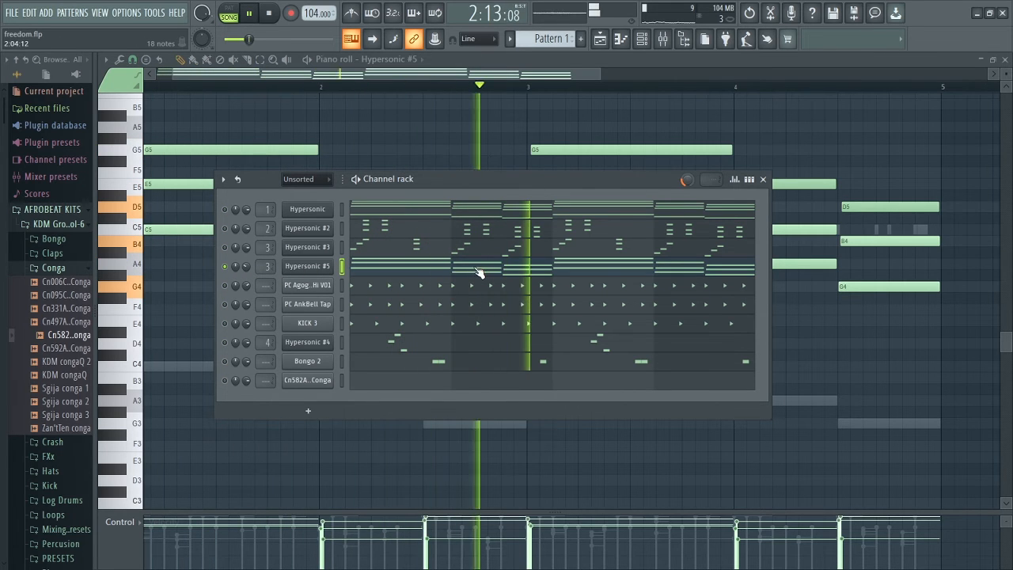
left_click(527, 270)
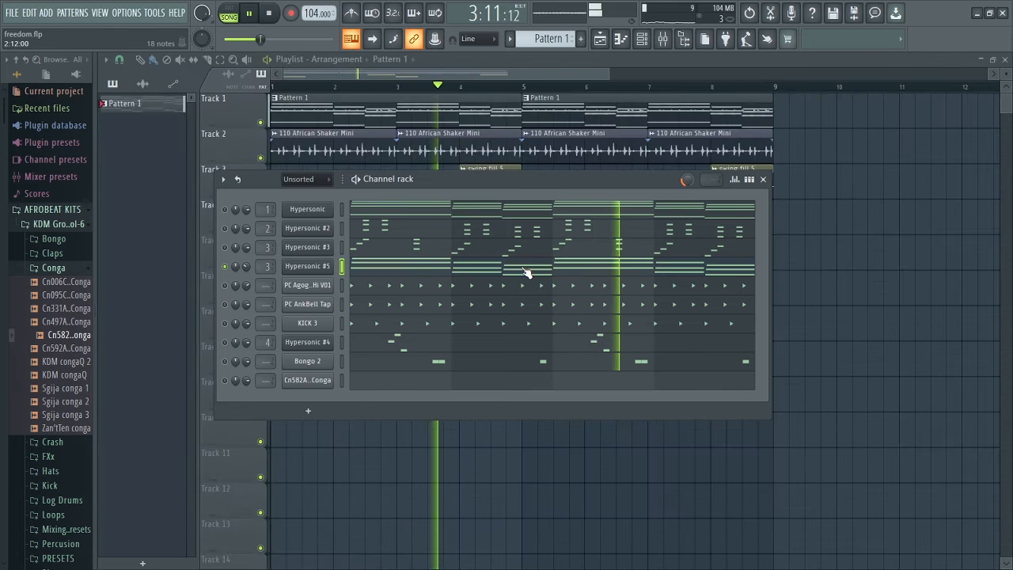
left_click(526, 270)
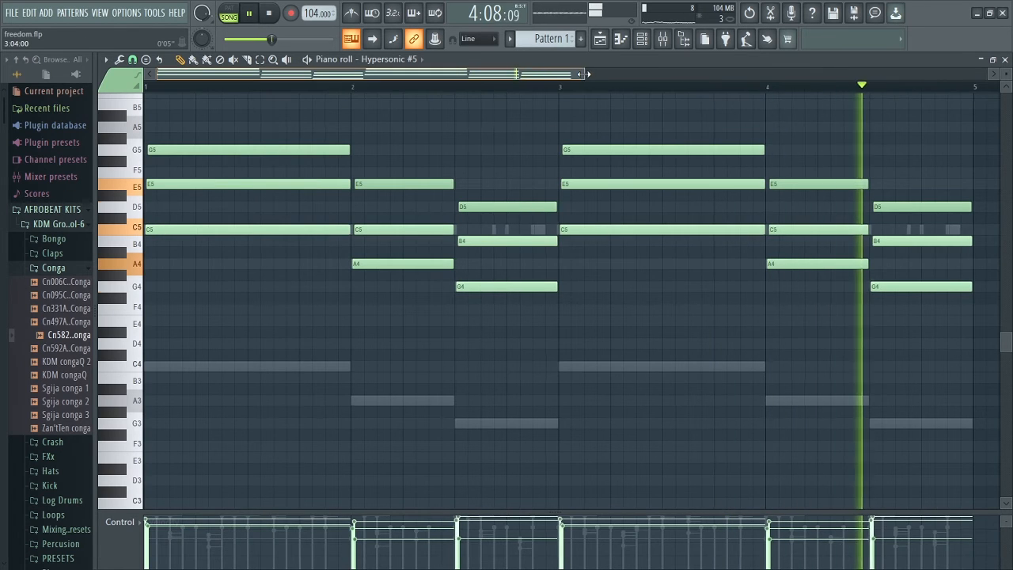
left_click_drag(584, 73, 730, 65)
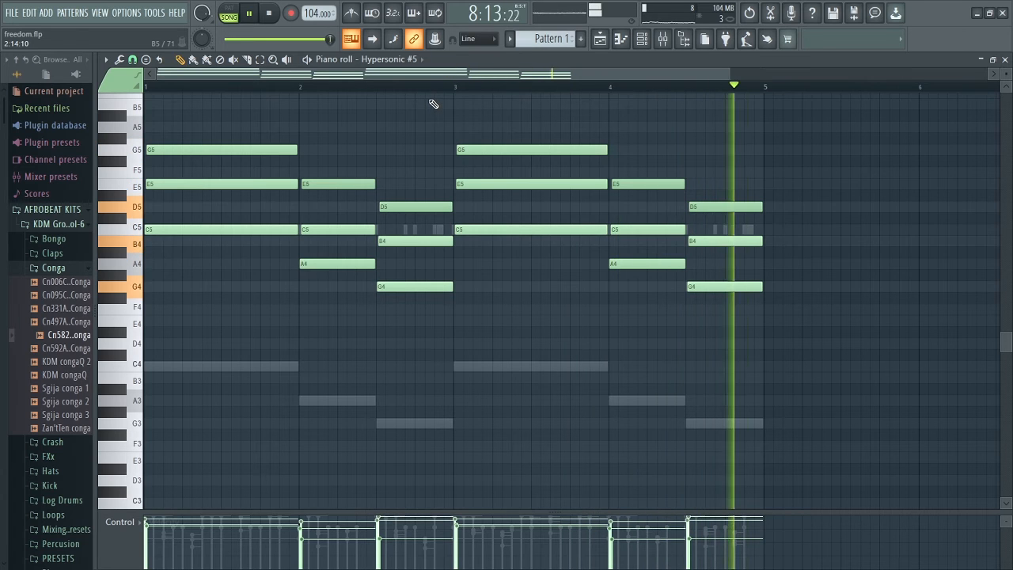
key("space")
Route Hypersonic #5 to mixer insert 5 and load Fruity Parametric EQ 2 into its first effect slot
left_click(641, 40)
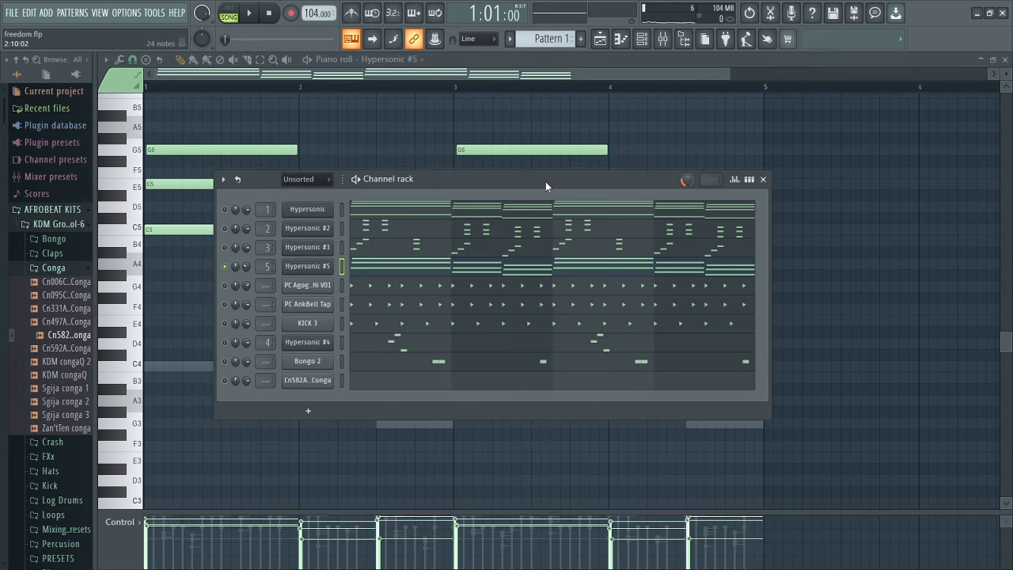
left_click(662, 41)
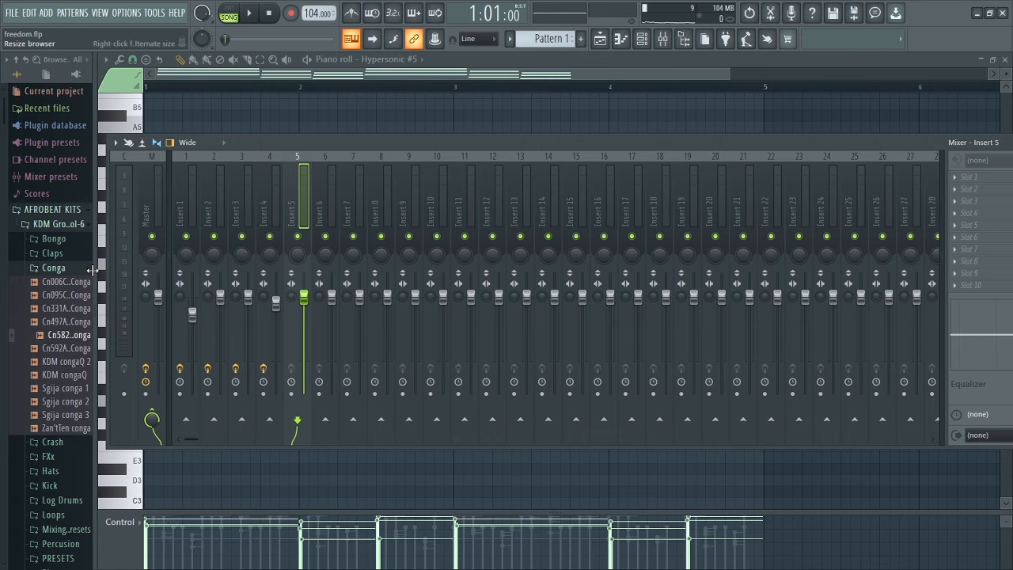
left_click_drag(92, 271, 22, 268)
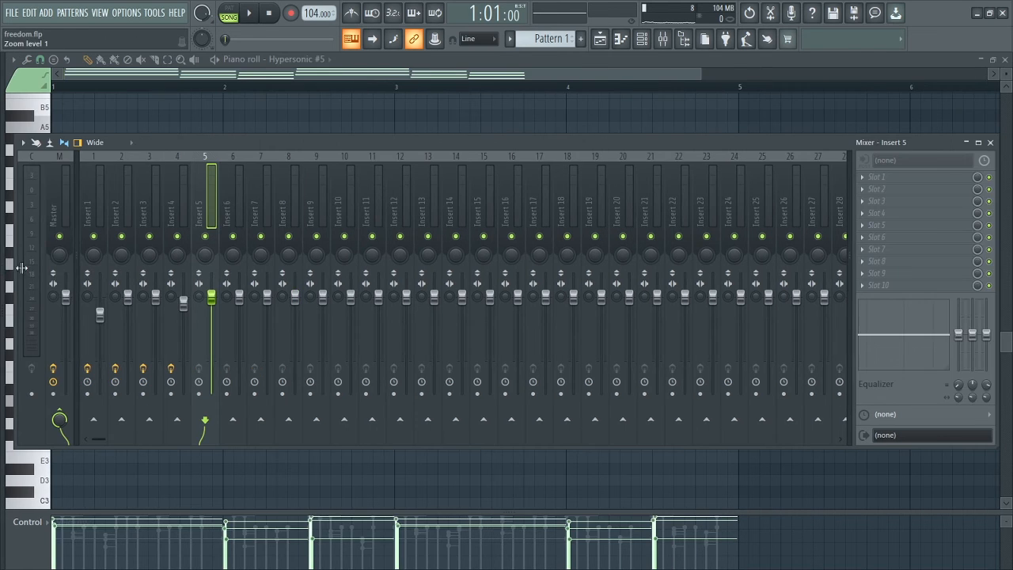
left_click(865, 180)
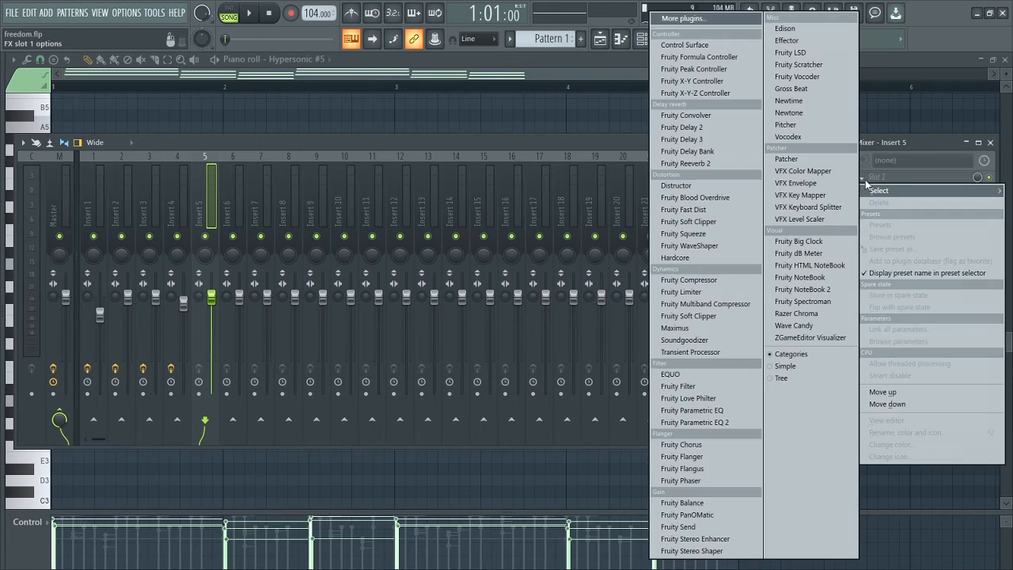
left_click(721, 428)
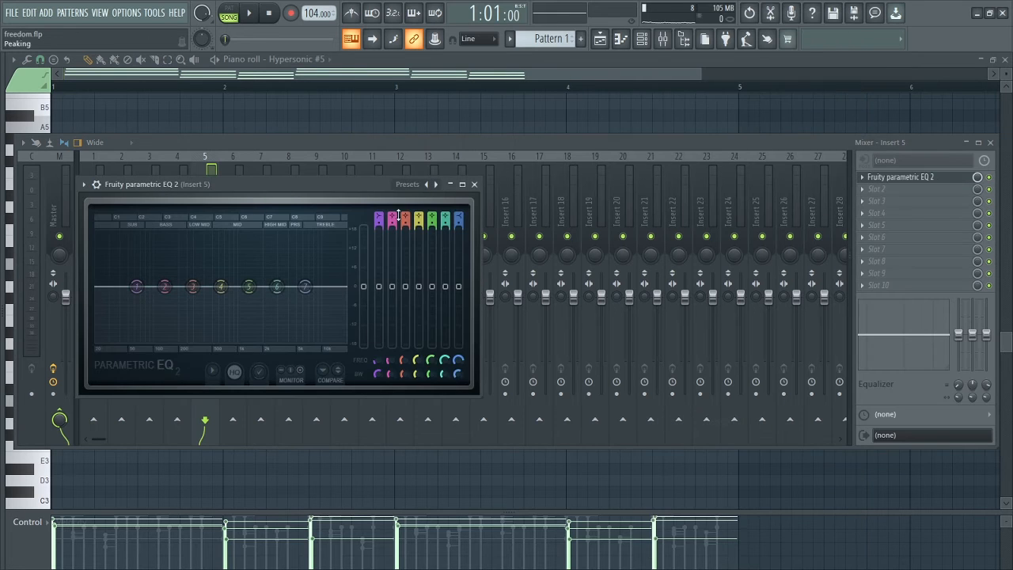
Apply the 20Hz + 18kHz cut EQ preset, raise the high-pass frequency and lower the low-pass to about 4161 Hz
left_click(409, 185)
left_click(460, 228)
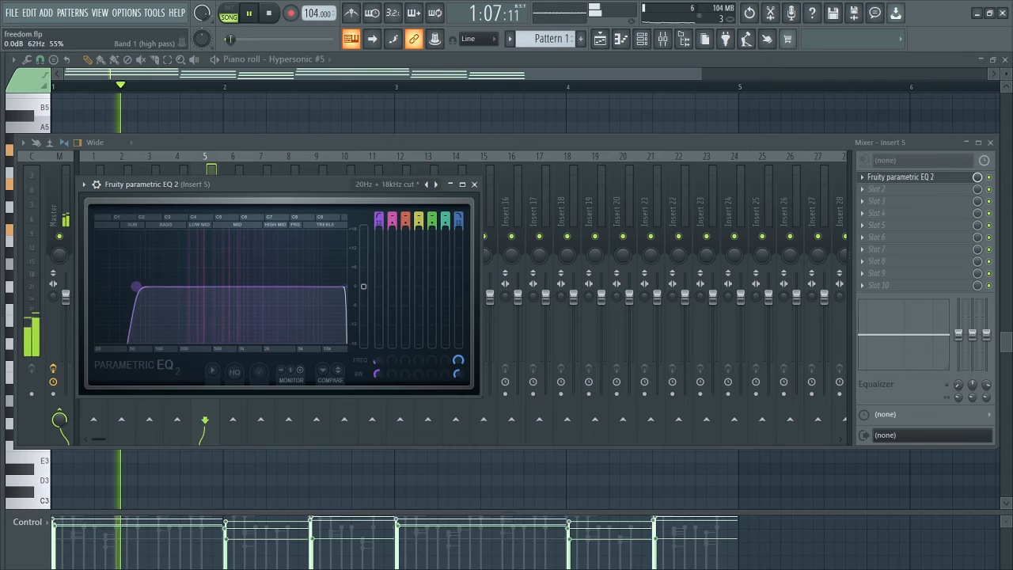
left_click_drag(136, 286, 217, 286)
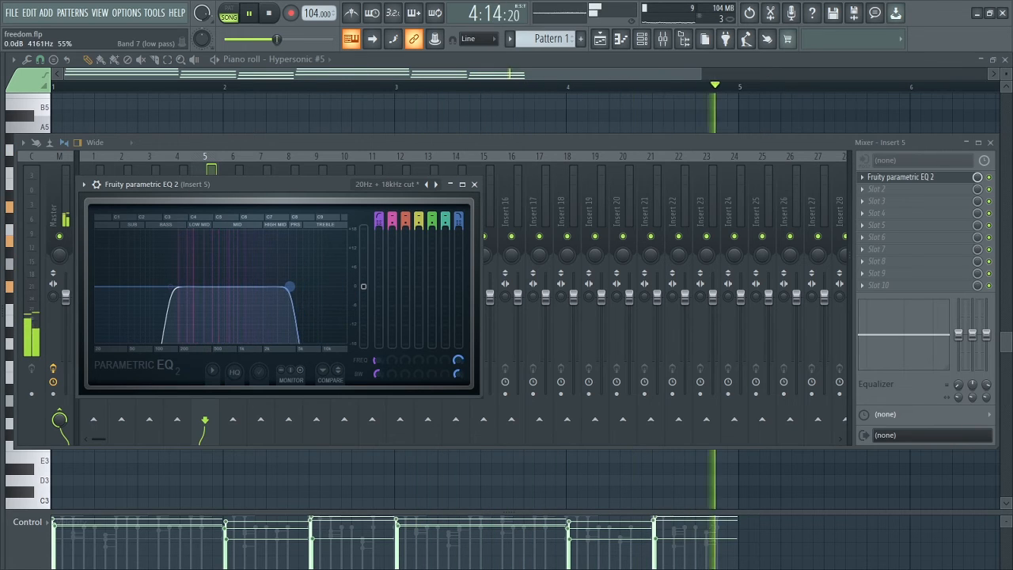
left_click(475, 185)
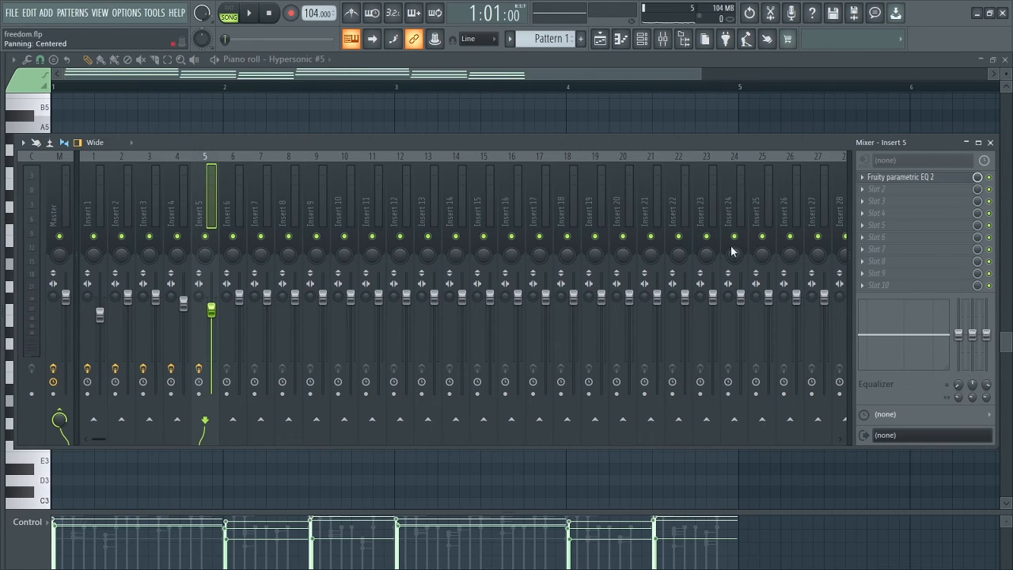
Lower the insert 5 fader, leave the mixer and save the project
left_click(989, 143)
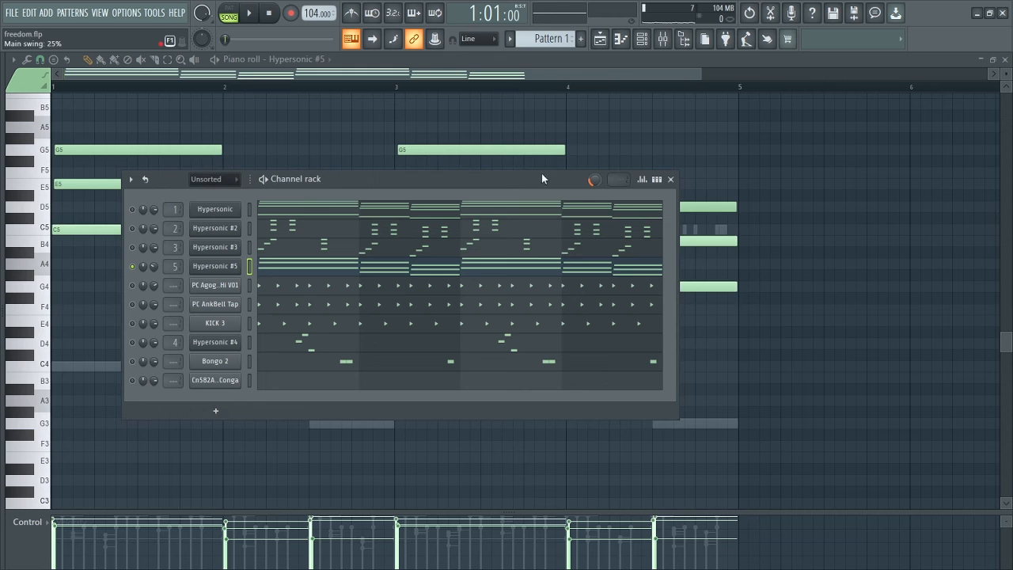
left_click(11, 13)
left_click(37, 72)
Play the song, unmute the Hypersonic chord channel, and check the pad notes and the playlist arrangement
key("space")
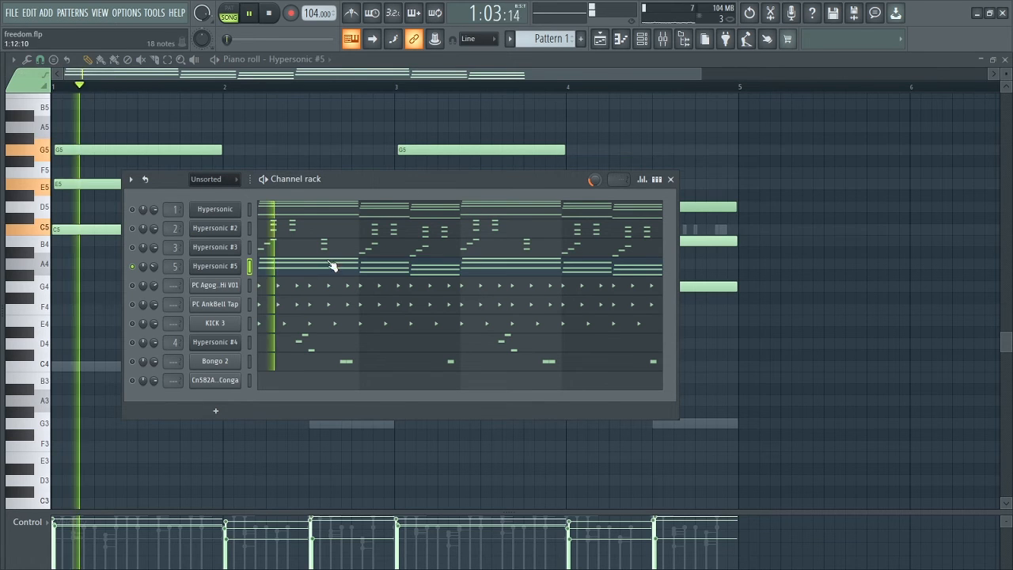
left_click(133, 210)
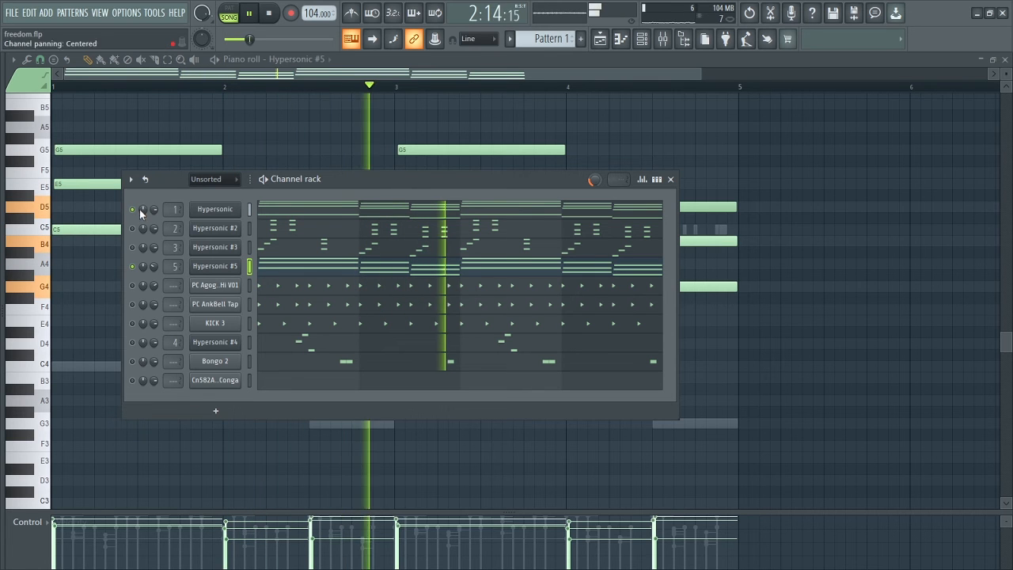
key("F5")
left_click(543, 271)
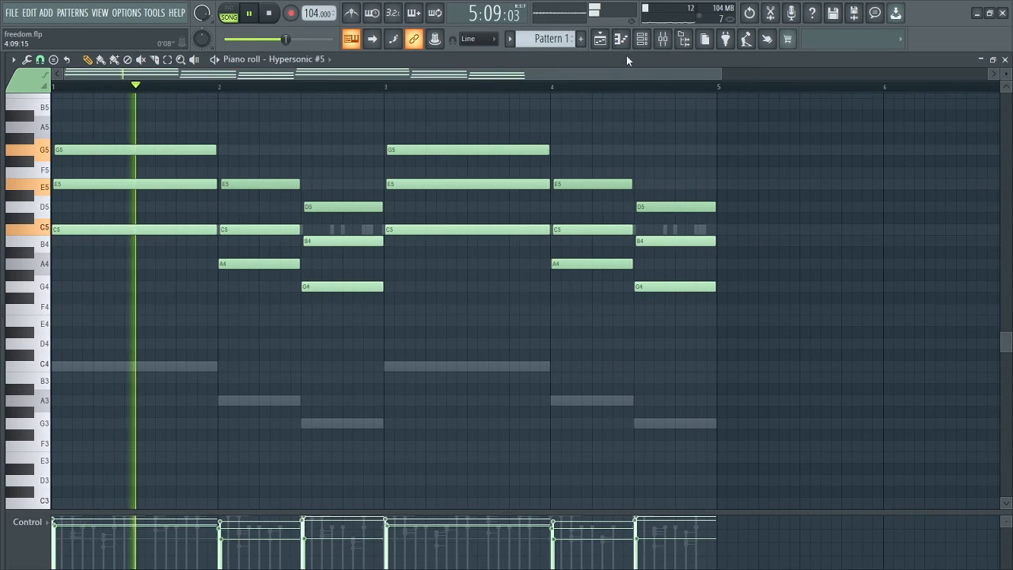
key("F5")
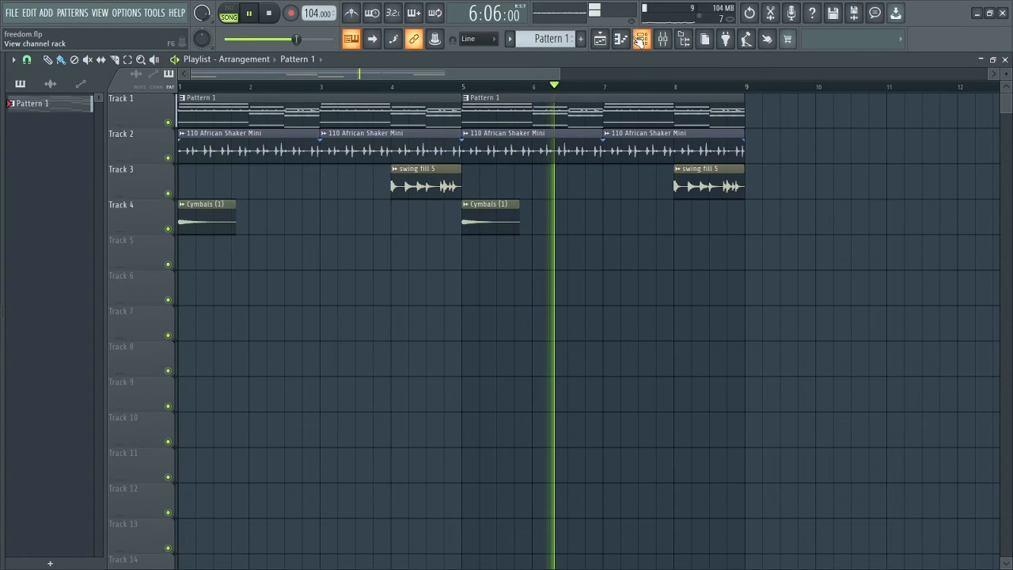
Unmute Hypersonic #2 and #3 and set the Hypersonic #5 channel volume to 42% during playback
key("F6")
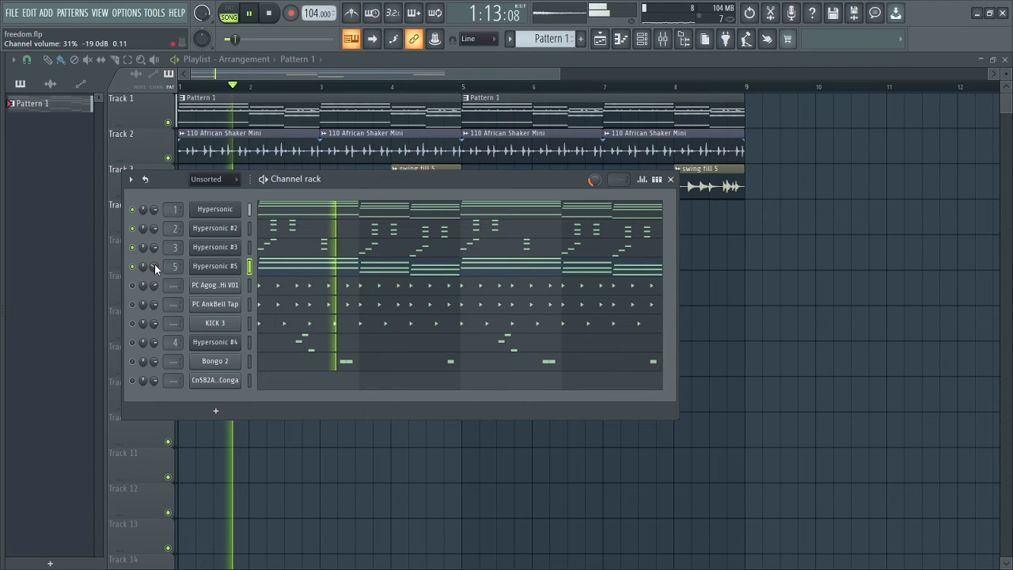
mouse_move(153, 264)
left_mouse_down()
mouse_move(153, 292)
mouse_move(153, 263)
left_mouse_up()
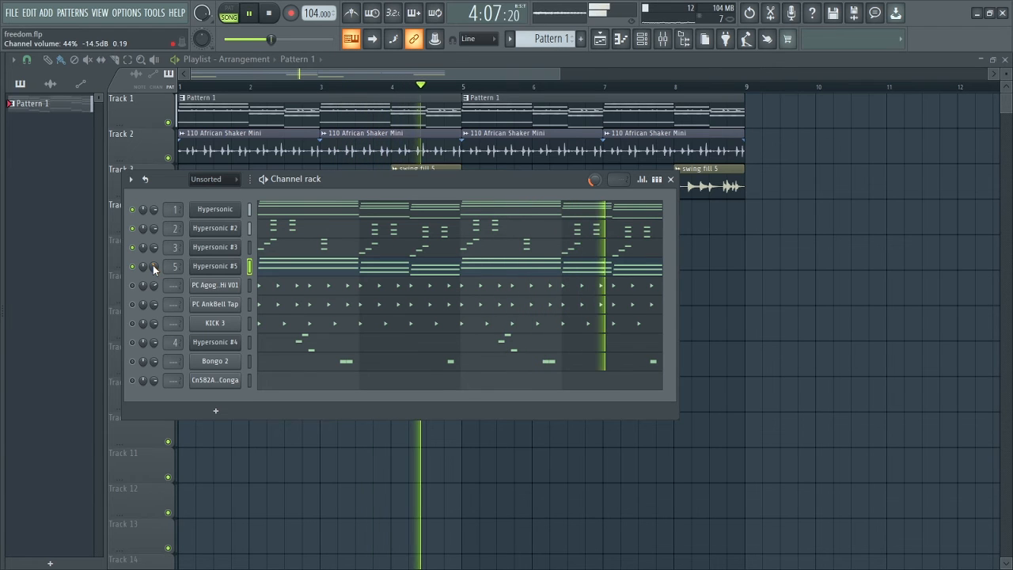
left_click_drag(153, 265, 154, 268)
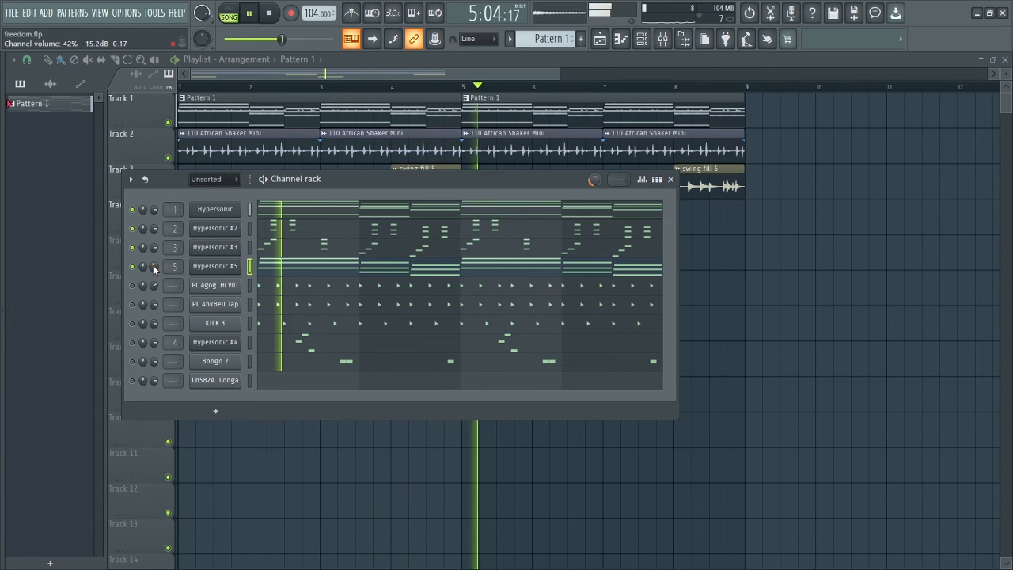
key("space")
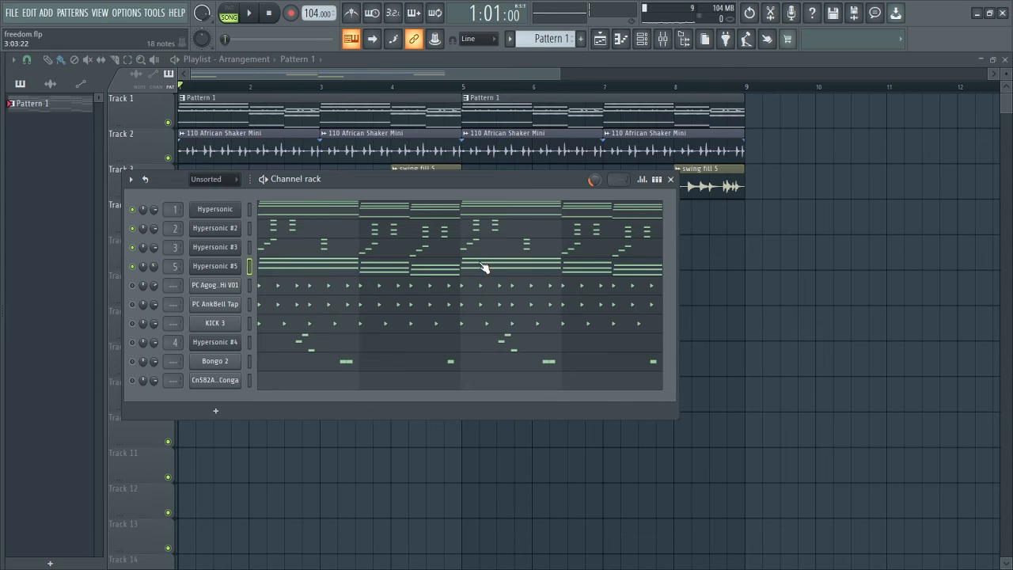
Return to the channel rack from the piano roll and playlist, unmute all channels and play the song
left_click(474, 273)
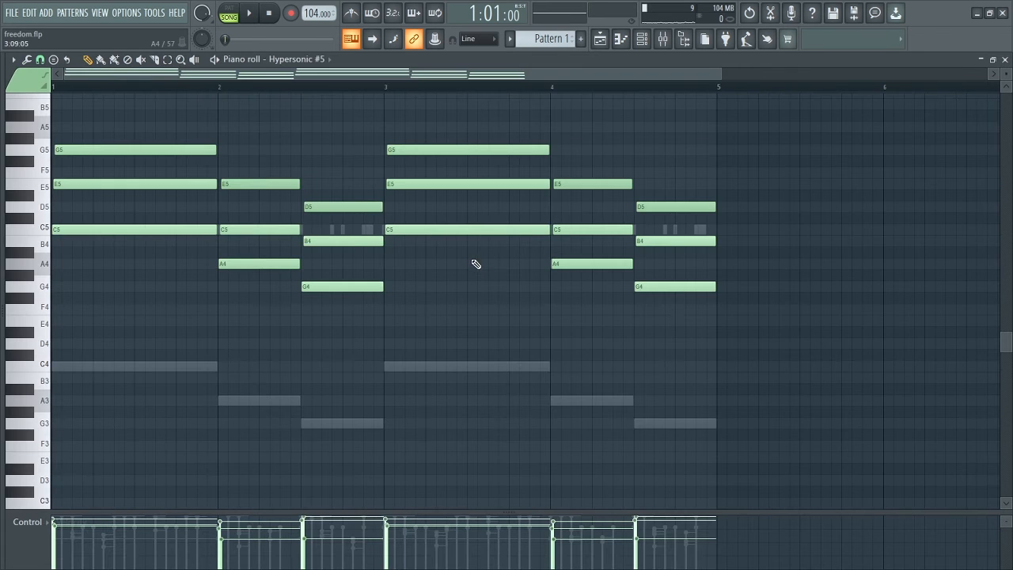
left_click(603, 42)
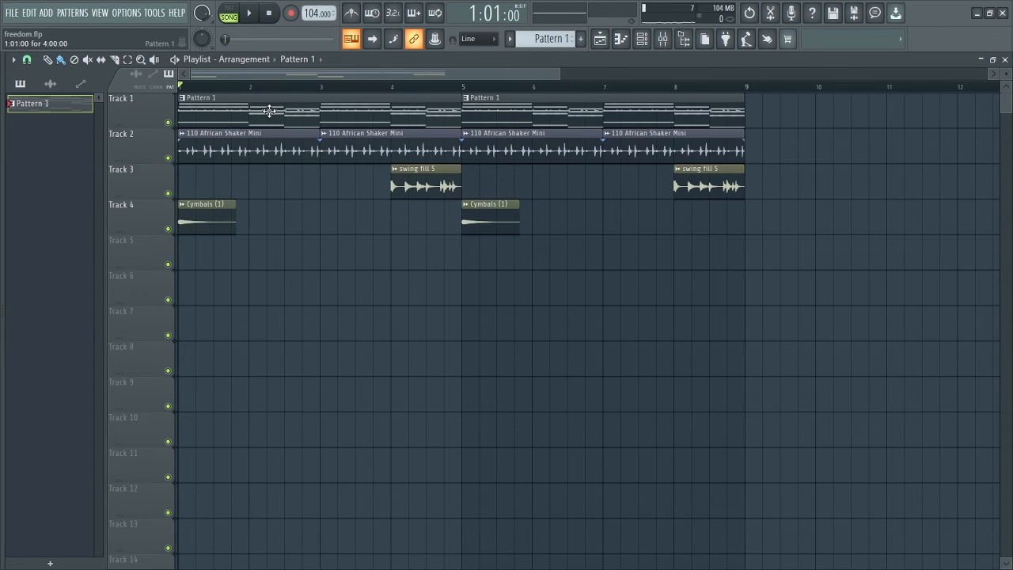
left_click(637, 46)
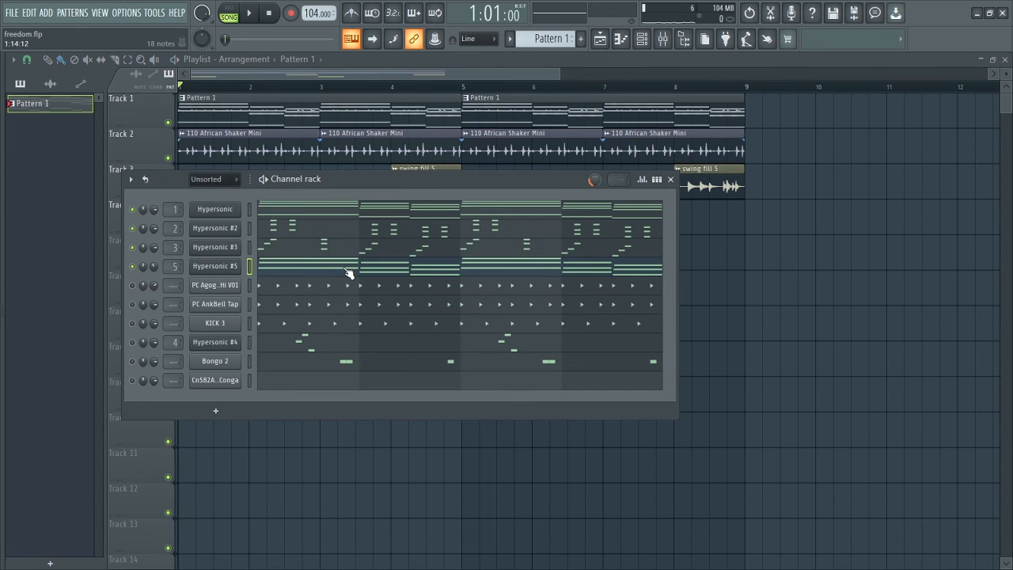
right_click(133, 286)
left_click(145, 290)
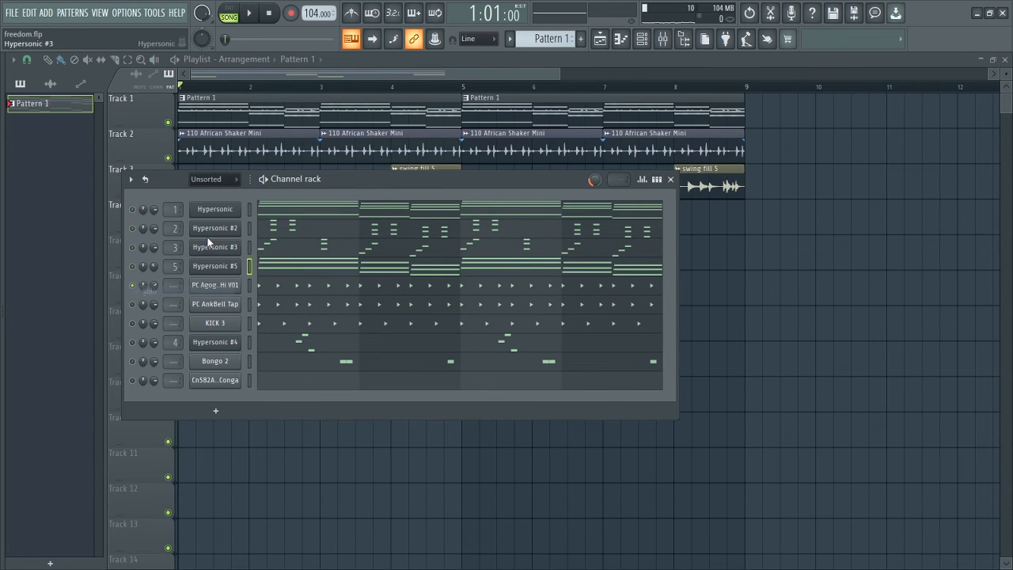
right_click(141, 290)
left_click(149, 294)
key("space")
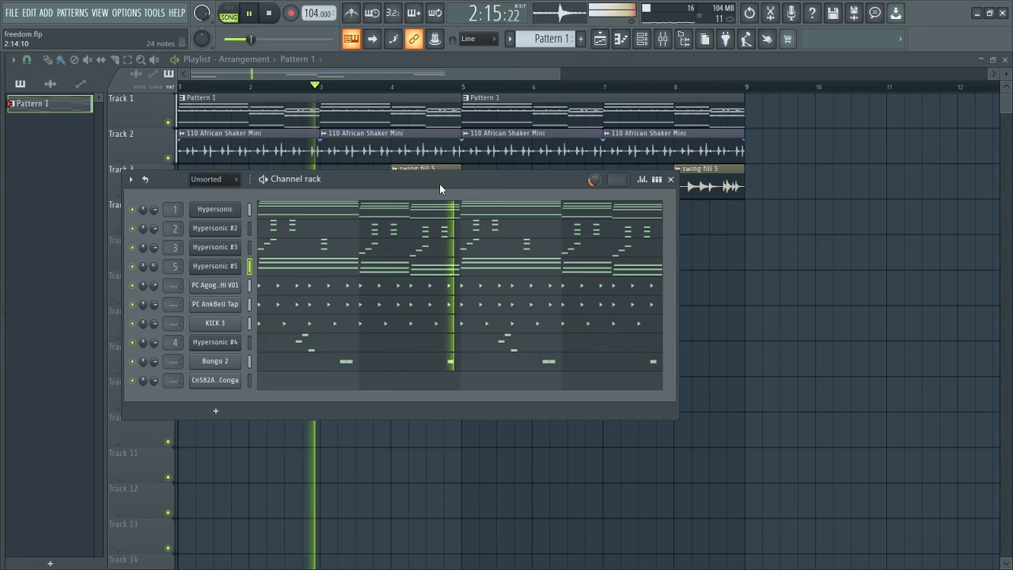
Clear the channel rack from the playlist, follow the full arrangement and stop playback
left_click_drag(439, 183, 465, 294)
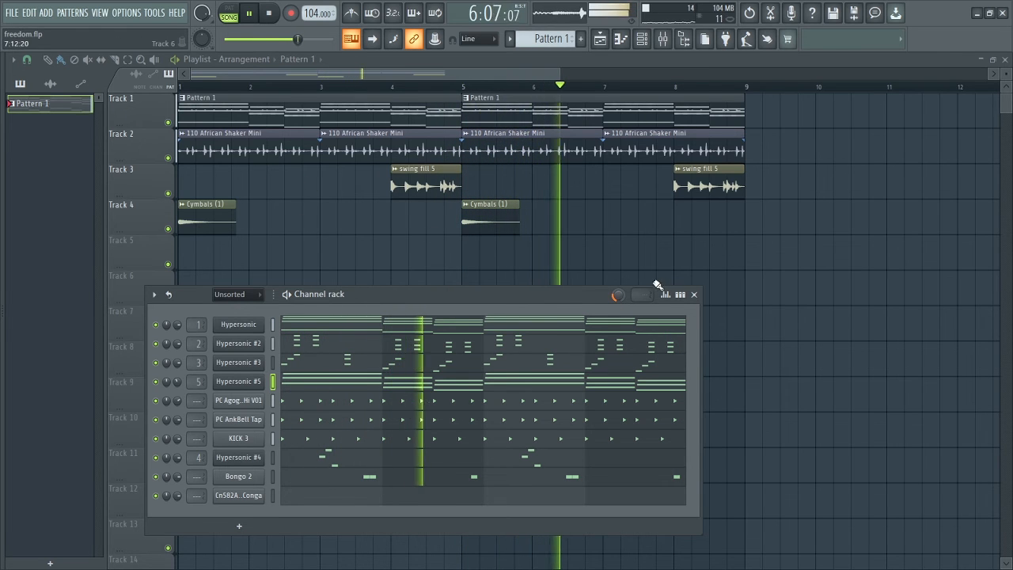
left_click(694, 294)
key("space")
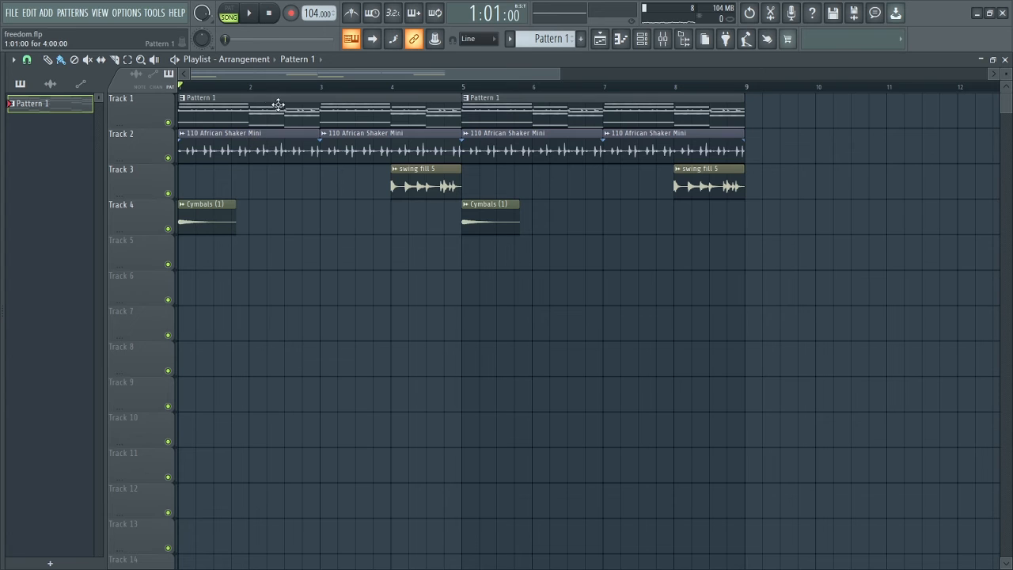
Split Pattern 1 by channel and move the Hypersonic #2, #3, #5, agogo, bell and kick clips onto separate tracks down to Track 13
right_click(36, 102)
left_click(73, 304)
left_click_drag(253, 107, 235, 359)
left_click_drag(231, 102, 226, 429)
left_click_drag(229, 100, 227, 464)
left_click_drag(226, 100, 222, 499)
left_click_drag(222, 100, 213, 534)
Move the Hypersonic #4 clip to Track 14 and extend its end to bar 5
left_click_drag(1008, 108, 1007, 114)
left_click_drag(244, 98, 253, 444)
left_click_drag(389, 449, 459, 449)
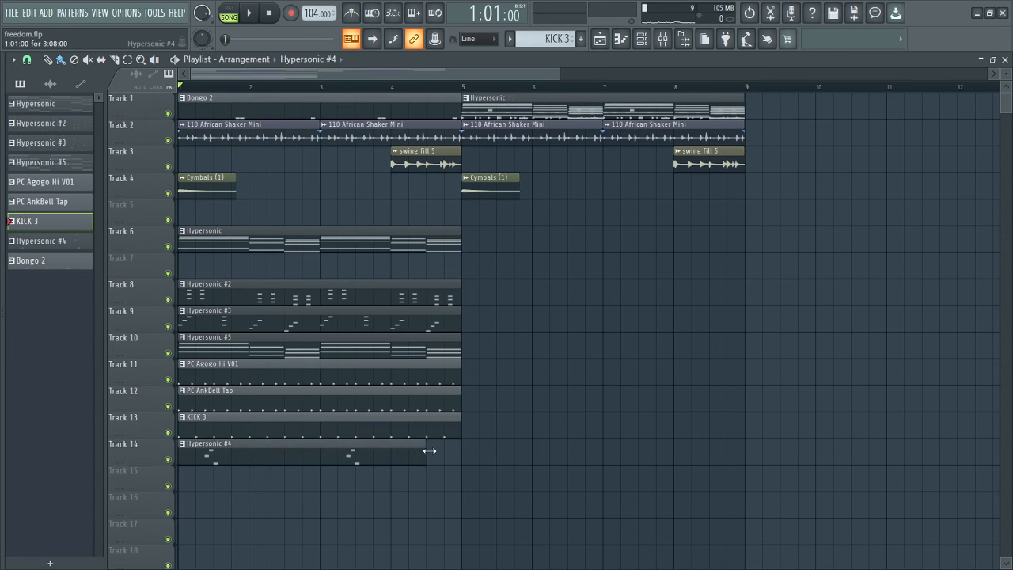
Move the Bongo 2 clip to Track 15 and delete the stacked pattern clips at bar 5 on Track 1
left_click(257, 468)
right_click(258, 469)
left_click_drag(265, 98, 259, 471)
right_click(504, 106)
right_click(504, 106)
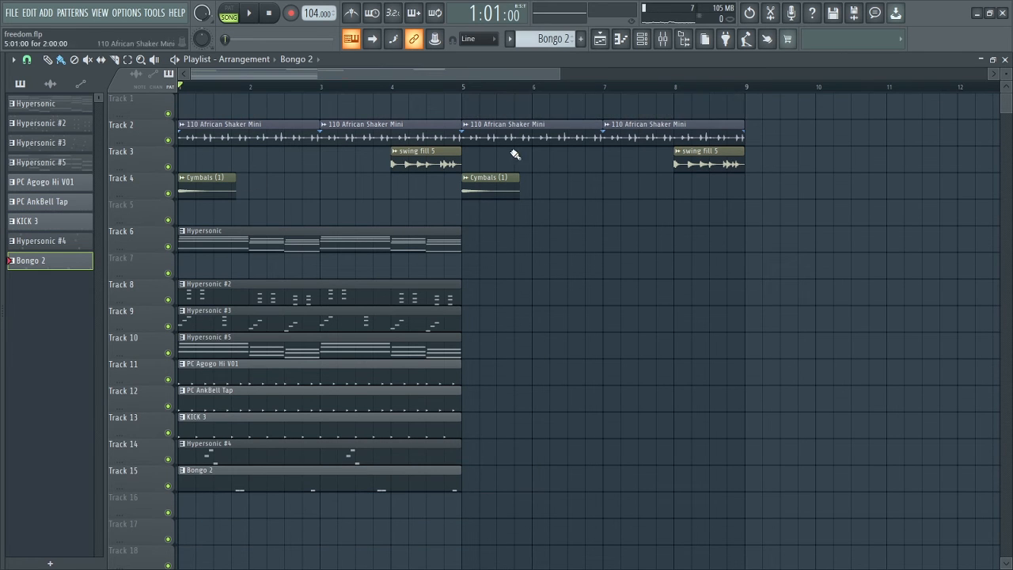
Shift the Hypersonic clip up to Track 5 and close the gap by moving the pattern clips below it onto Tracks 6 to 13
left_click_drag(764, 121, 472, 355)
left_click_drag(530, 227, 240, 465)
left_click_drag(513, 238, 277, 521)
key("shift+Up")
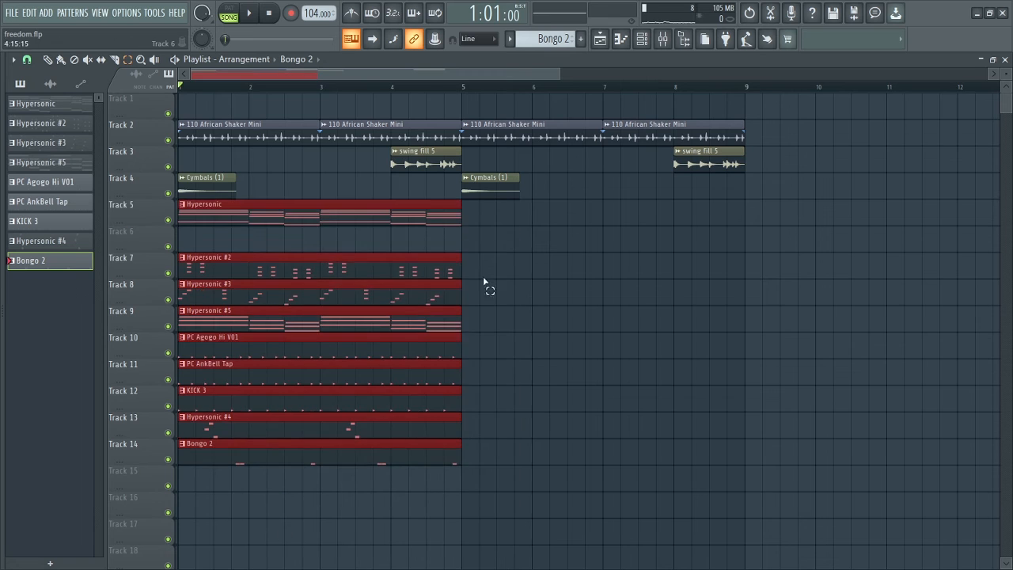
left_click_drag(497, 264, 142, 444)
key("shift+Up")
Move the swing fill 5 and Cymbals clips down below the pattern clips, onto Tracks 14 and 15
left_click_drag(764, 158, 179, 196)
key("shift+Down")
key("shift+Down")
key("shift+Down")
key("shift+Down")
key("shift+Down")
key("shift+Down")
key("shift+Down")
key("shift+Down")
key("shift+Down")
key("shift+Down")
key("shift+Down")
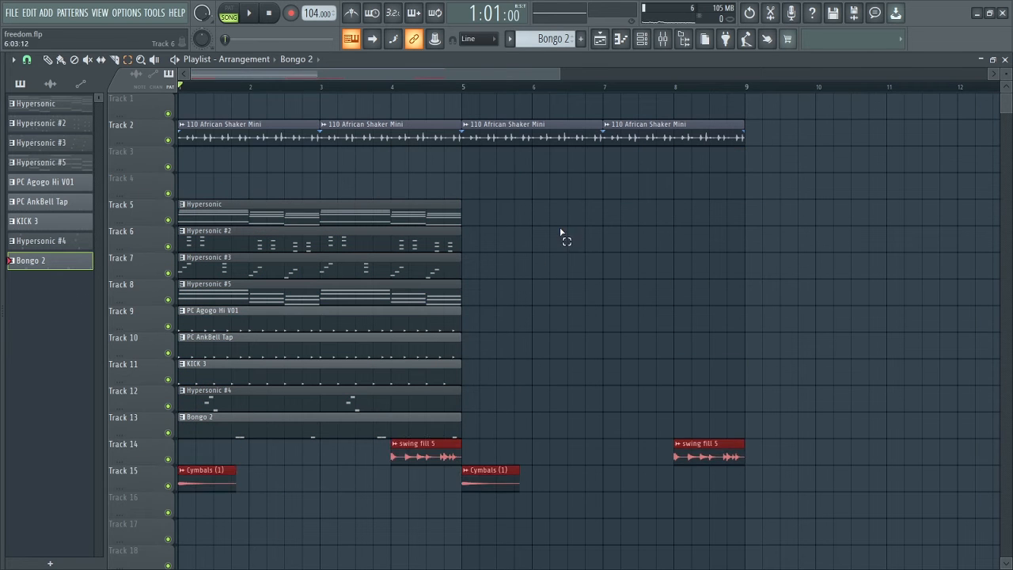
Move all pattern clips up two tracks to Tracks 3 to 11 and duplicate them at bar 5
left_click_drag(563, 230, 412, 427)
left_click_drag(542, 189, 223, 429)
key("shift+Up")
key("shift+Up")
left_click_drag(702, 100, 240, 133)
left_click_drag(488, 158, 350, 366)
key("ctrl+b")
Move the swing fill 5 and Cymbals clips up two tracks, and shift all clips up one track to start on Track 1
left_click_drag(759, 435, 226, 477)
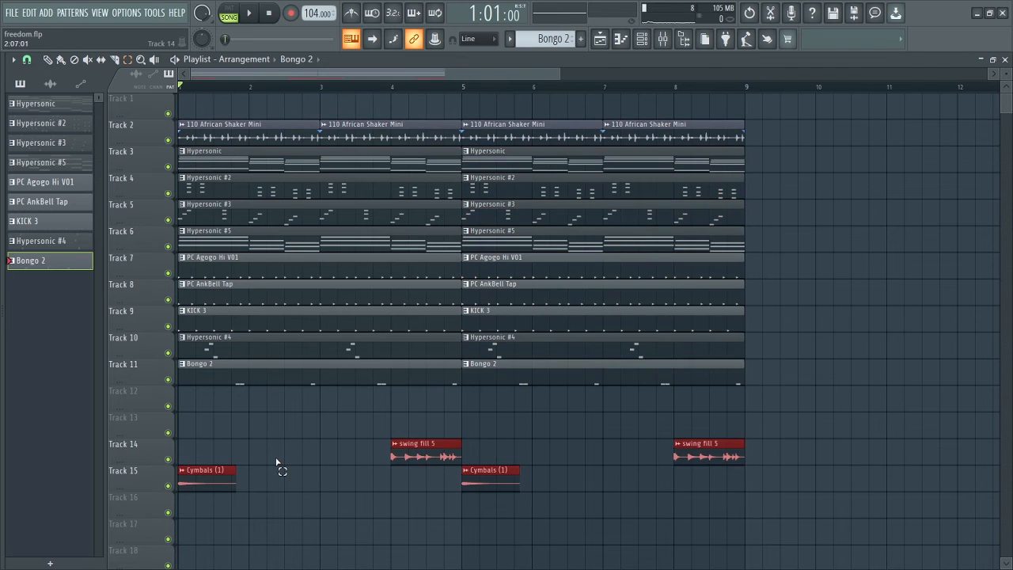
key("shift+Up")
key("shift+Up")
left_click_drag(839, 142, 179, 537)
key("shift+Up")
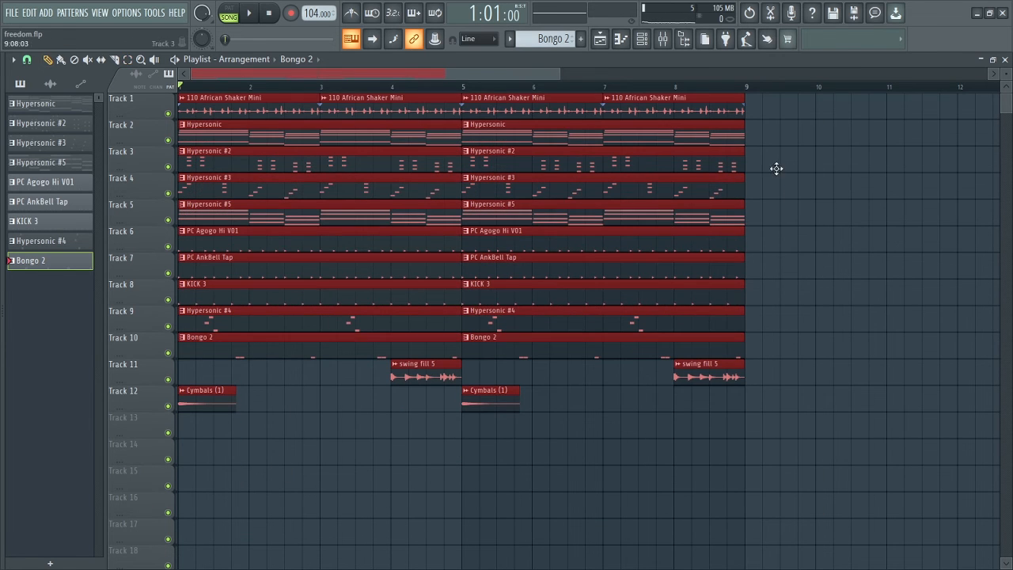
Duplicate the complete eight-bar block three times so the loop fills the playlist up to bar 33
left_click(776, 169)
mouse_move(559, 74)
left_mouse_down()
mouse_move(672, 74)
mouse_move(197, 410)
left_mouse_up()
left_click(128, 61)
key("ctrl+b")
key("ctrl+b")
key("ctrl+b")
left_click(48, 60)
left_click_drag(488, 73, 190, 74)
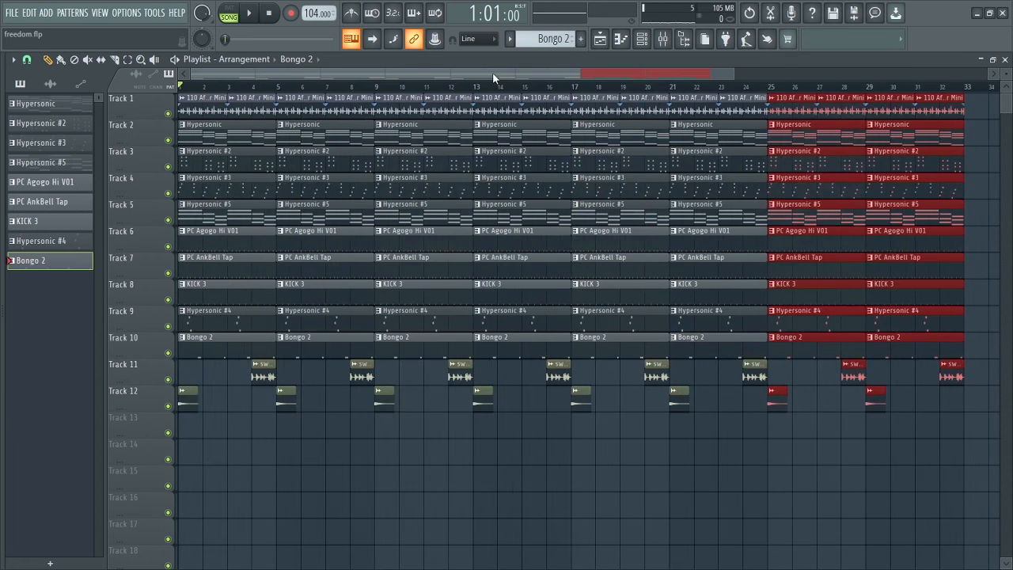
Thin out and extend the repeated clips into varied song sections up to bar 49, and play the arrangement from the start
left_click(373, 460, "ctrl")
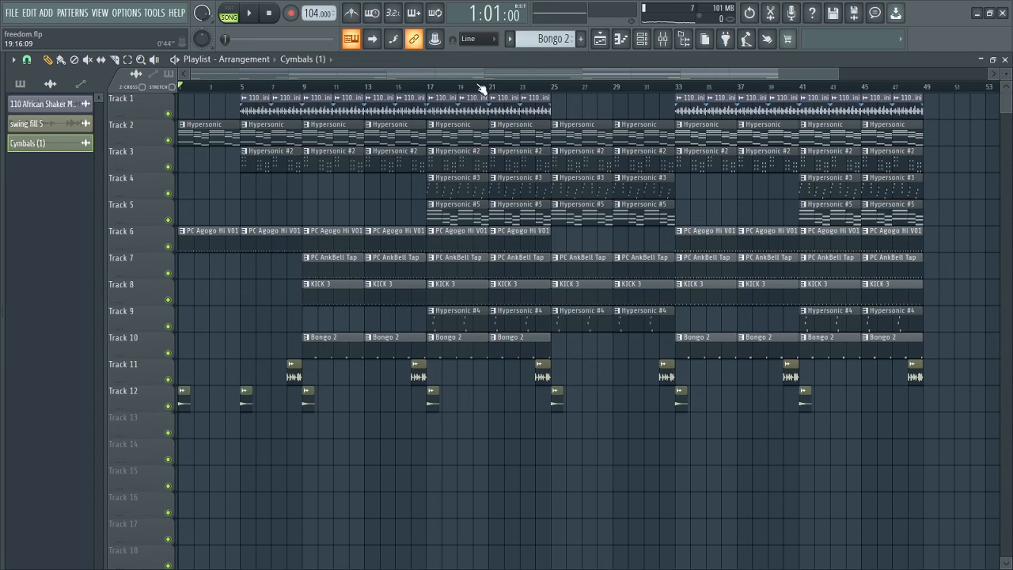
left_click_drag(835, 76, 861, 75)
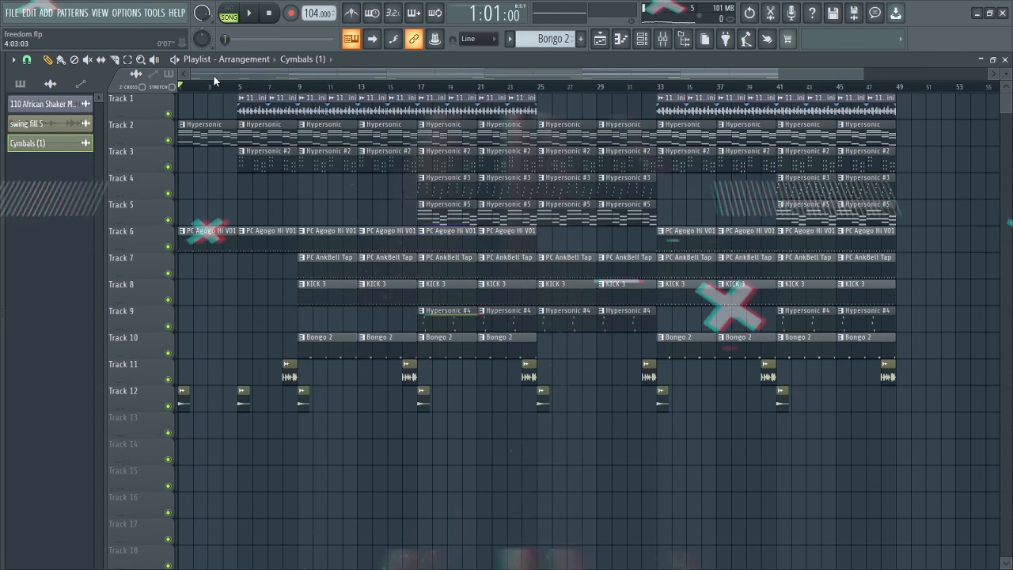
key("space")
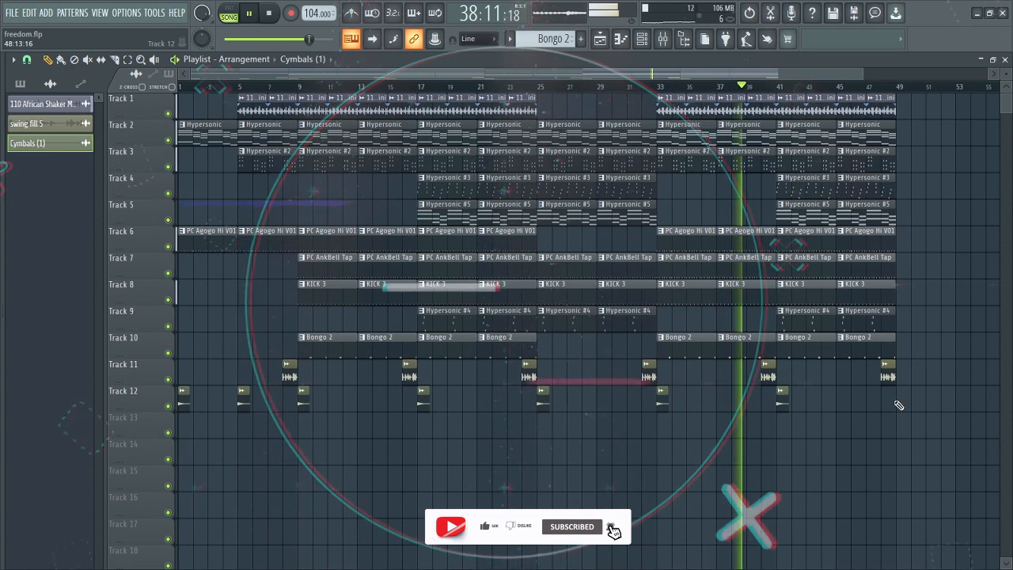
Finish the song at bar 49 with a Cymbals clip on Track 12 and a short Hypersonic #5 clip on Track 5
left_click(878, 222)
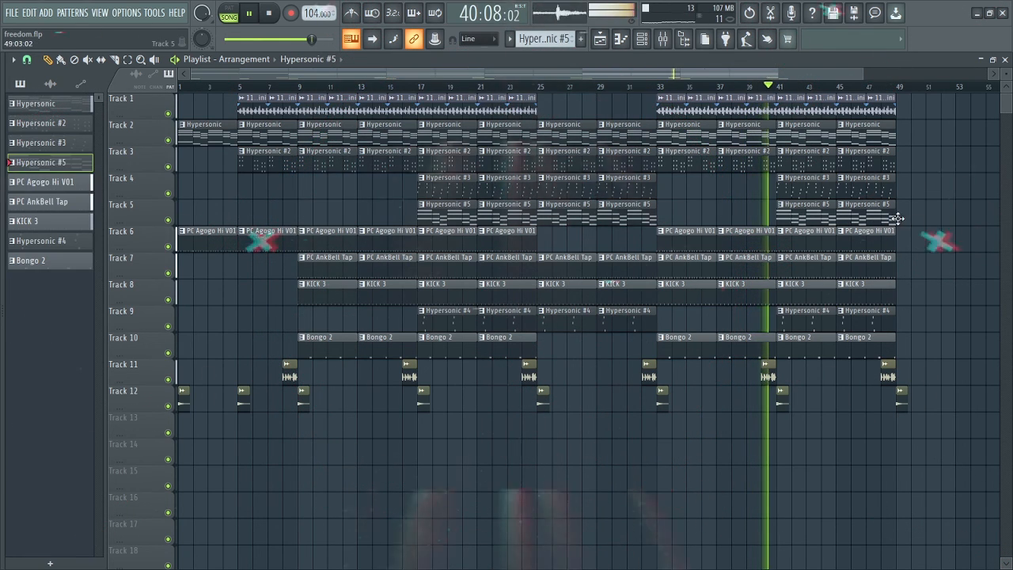
left_click(906, 219)
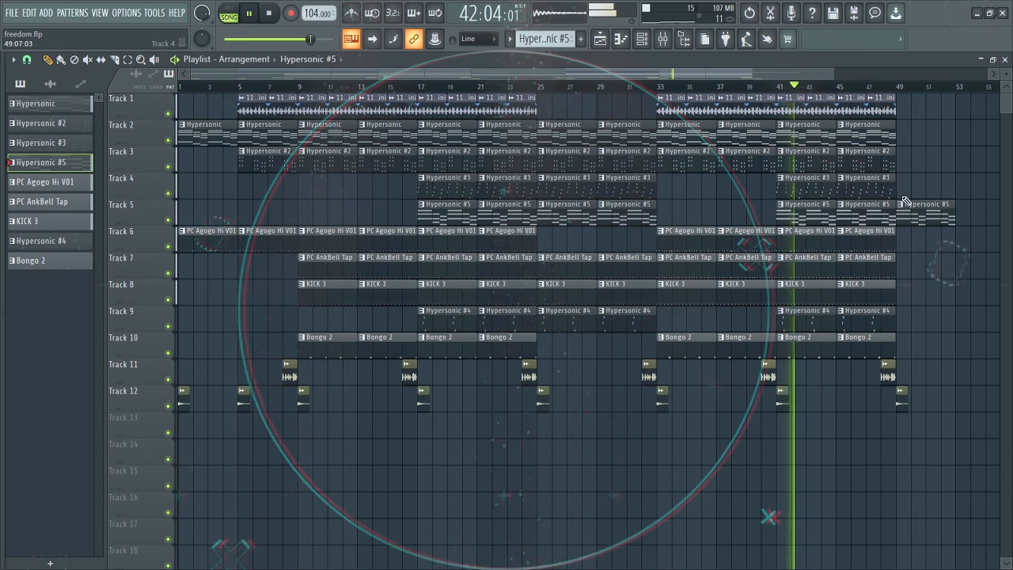
right_click(910, 221)
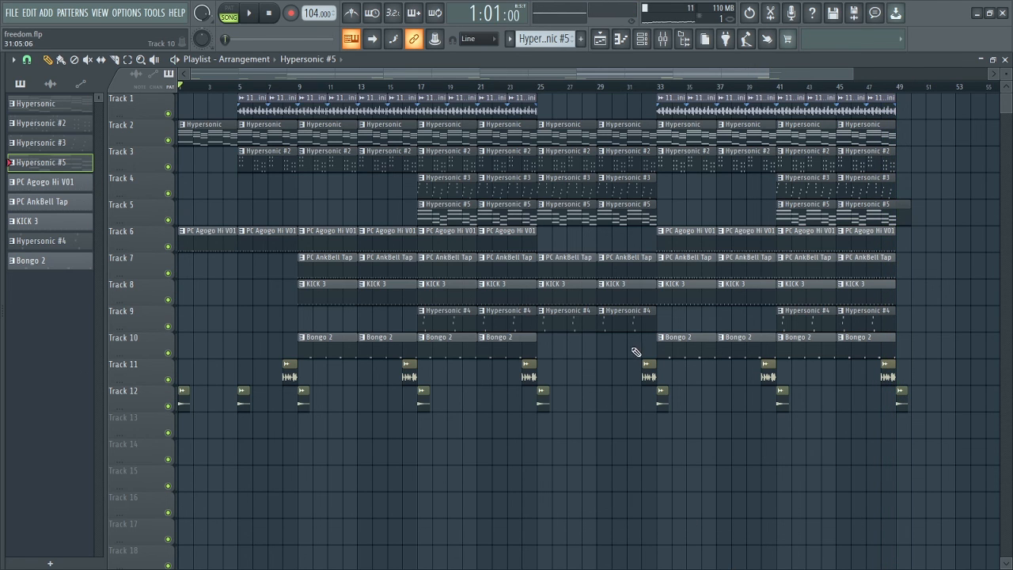
Open the channel rack over the playlist, check the main swing setting and close the rack
left_click(640, 39)
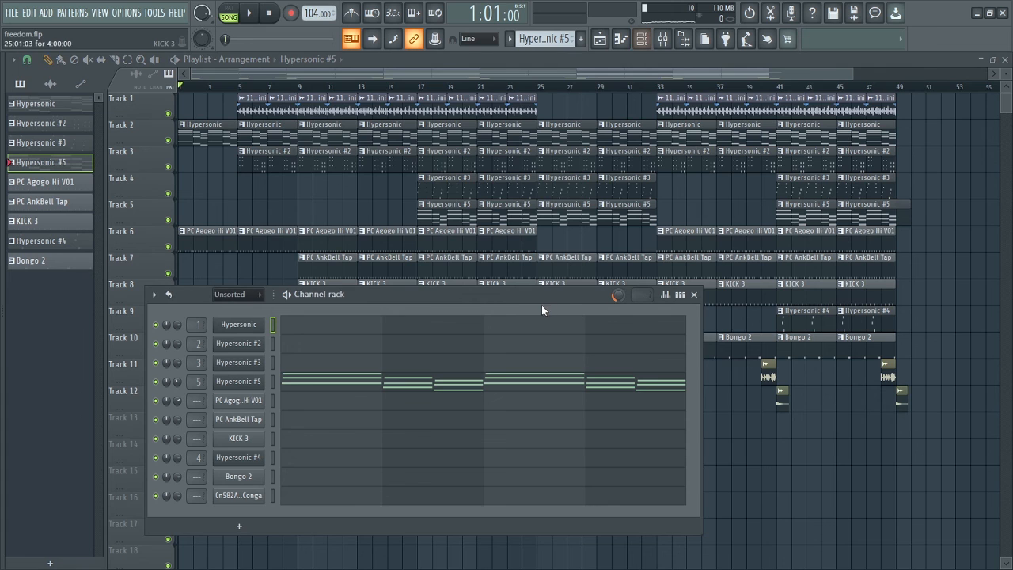
left_click_drag(524, 298, 590, 226)
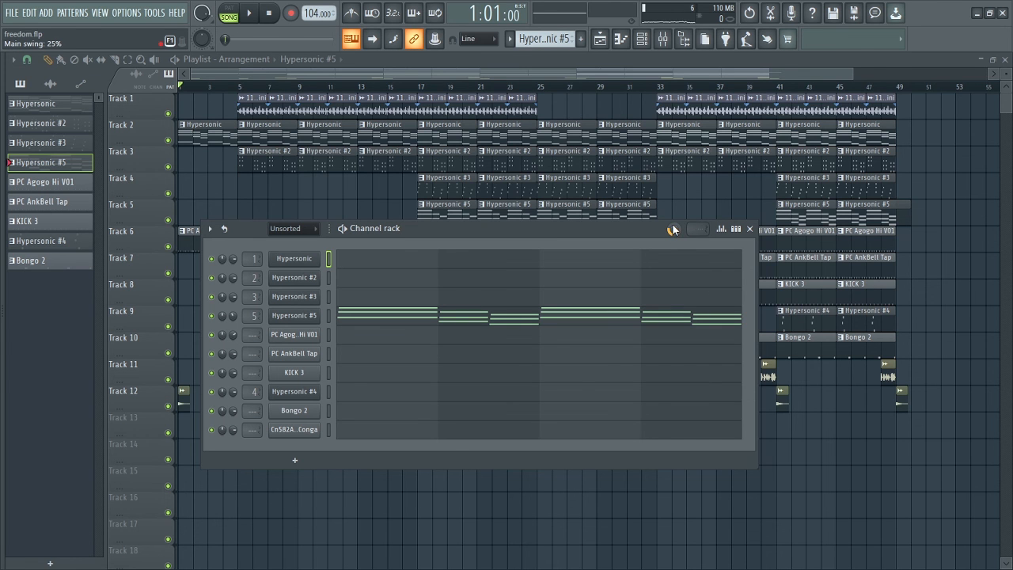
left_click(749, 228)
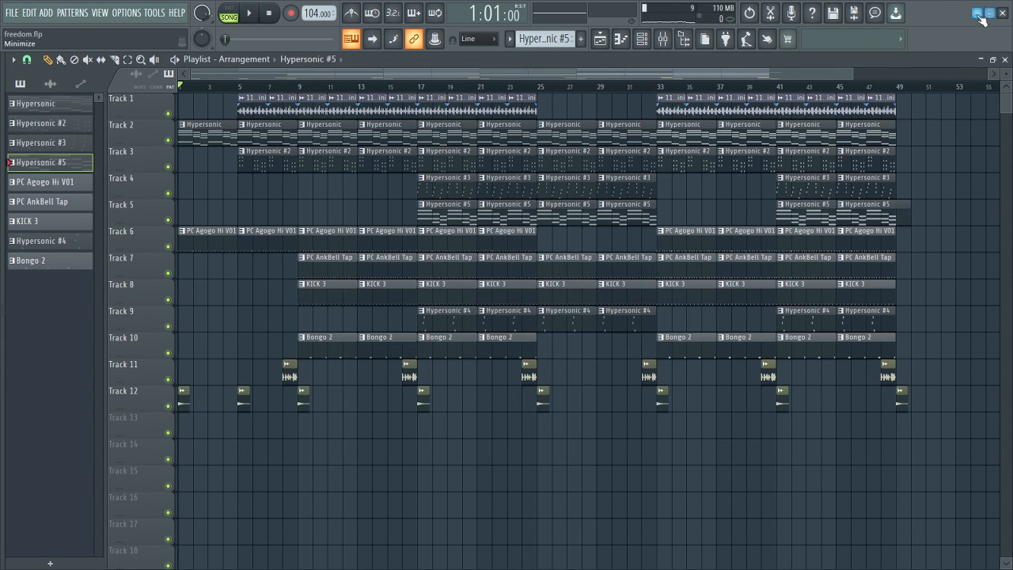